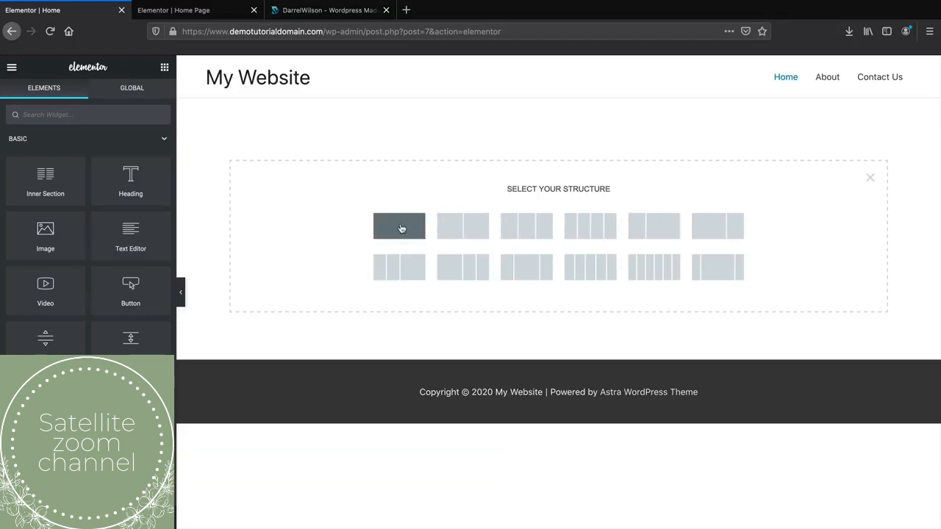
# - Add a three-column section to the page and place a Heading widget in its first column
pyautogui.click(527, 227)
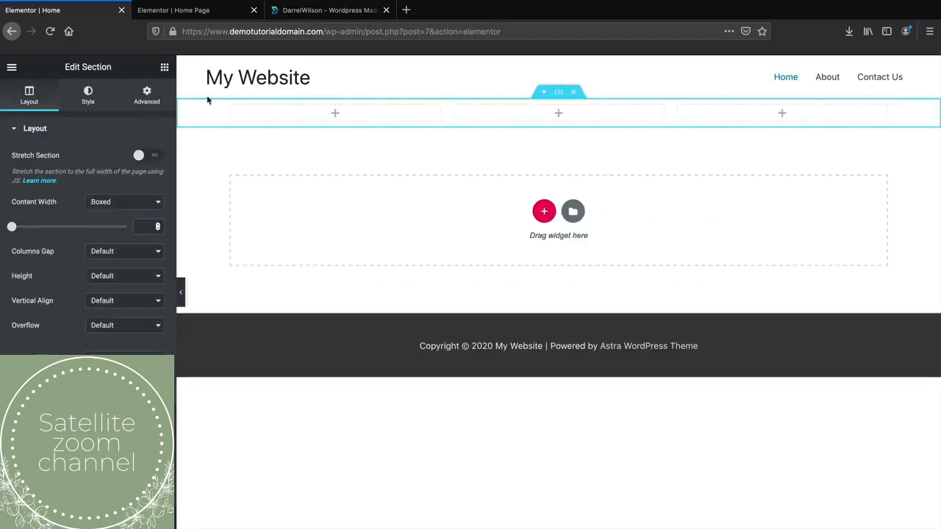
pyautogui.click(165, 69)
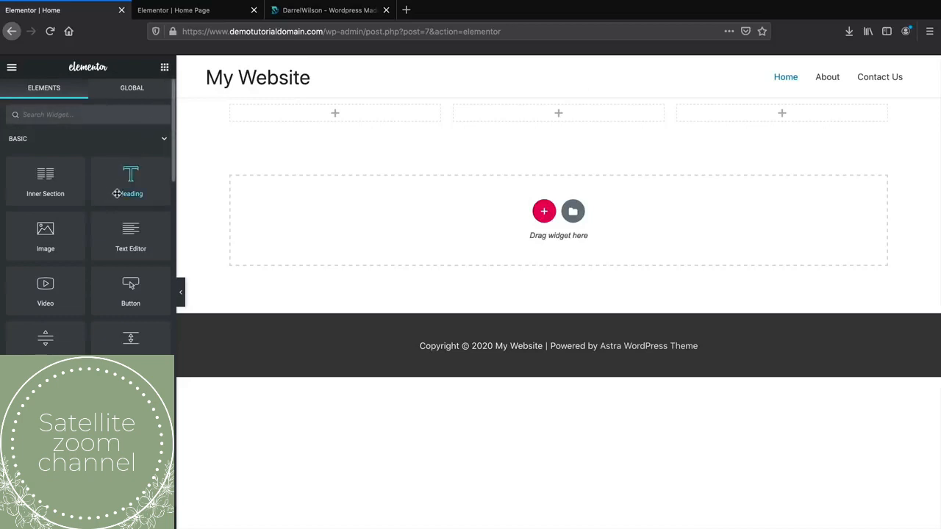
pyautogui.moveTo(130, 194); pyautogui.dragTo(339, 113)
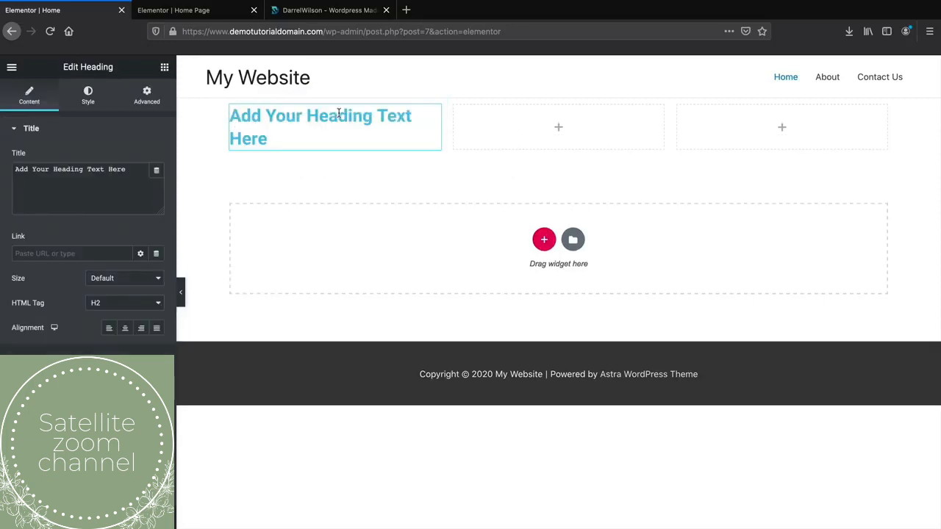
# - Replace the placeholder heading text with "This is my title"
pyautogui.tripleClick(261, 130)
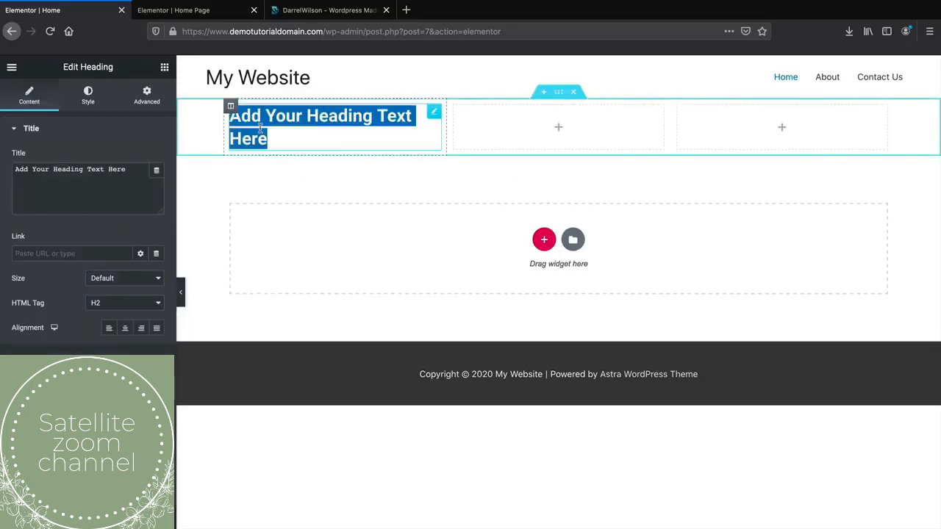
pyautogui.press('BackSpace')
pyautogui.write('This is')
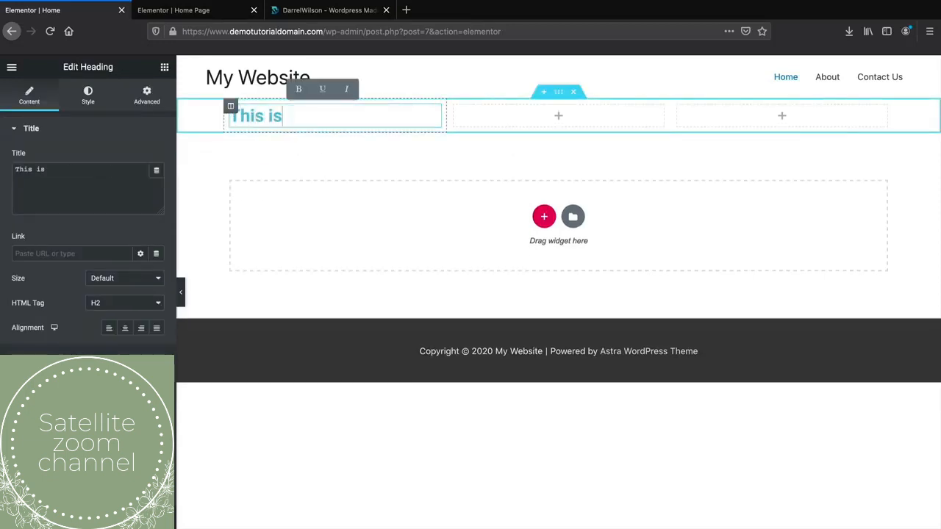
pyautogui.write(' my title')
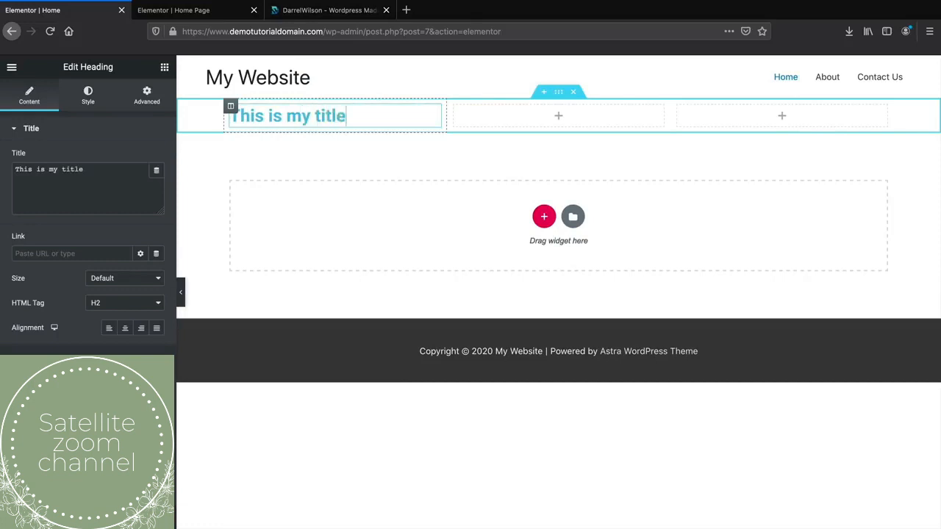
# - Add a Text Editor widget below the heading and a Button widget beneath it in the first column
pyautogui.click(165, 67)
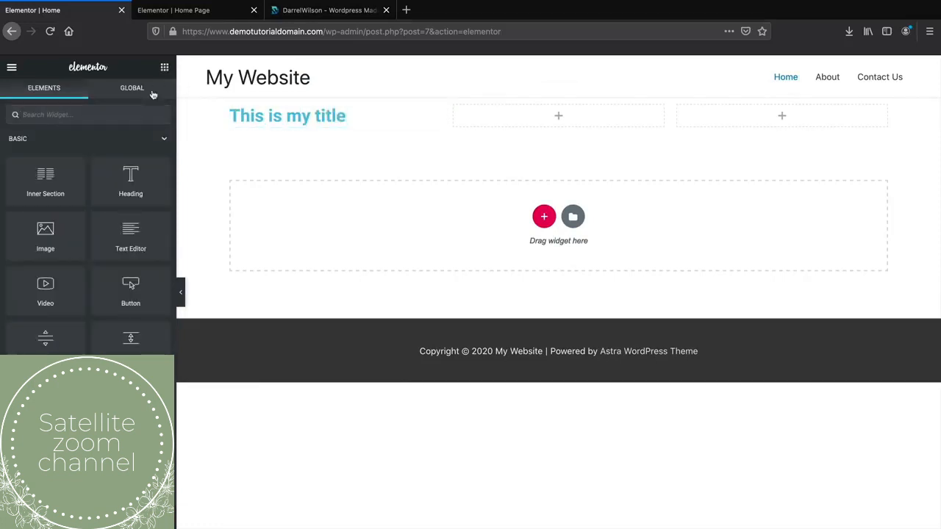
pyautogui.moveTo(130, 234); pyautogui.dragTo(284, 125)
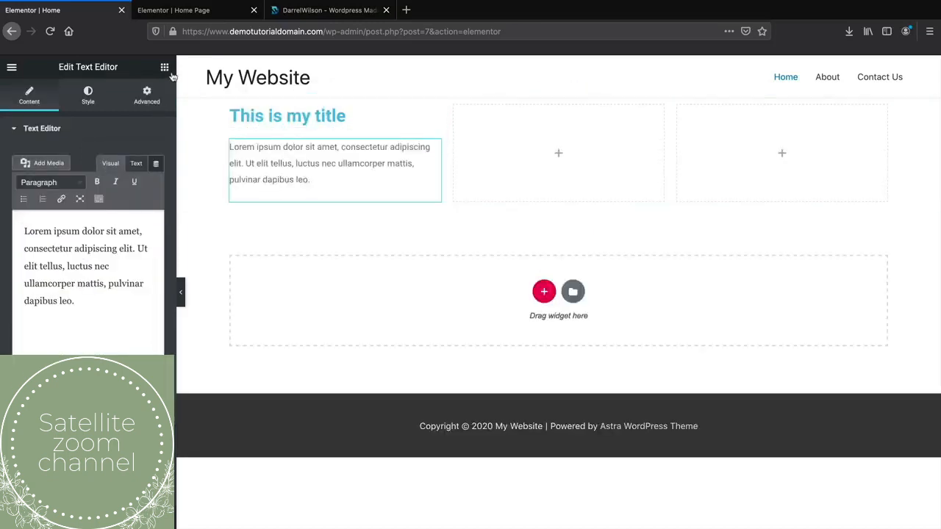
pyautogui.click(166, 67)
pyautogui.moveTo(125, 294); pyautogui.dragTo(280, 200)
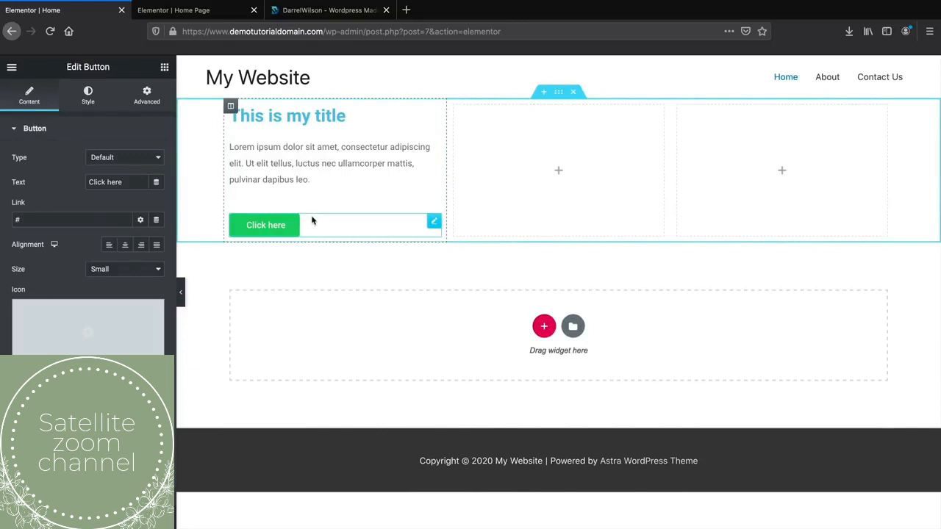
# - Align the heading to the right and set its text color to black
pyautogui.click(314, 118)
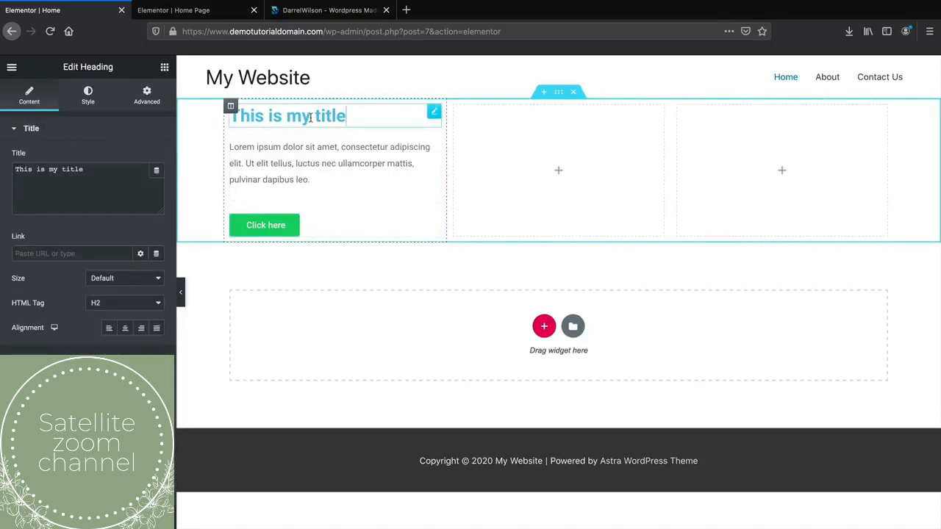
pyautogui.click(142, 329)
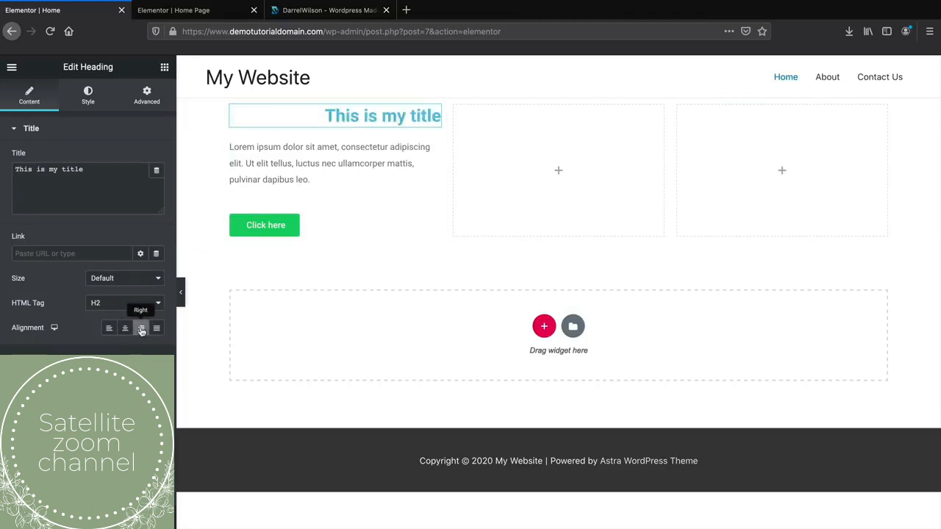
pyautogui.click(88, 97)
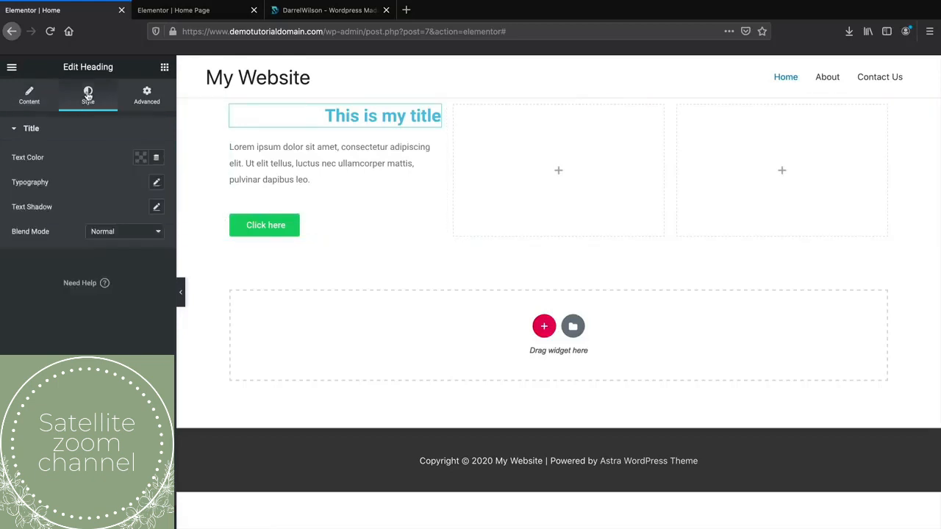
pyautogui.click(142, 158)
pyautogui.click(177, 186)
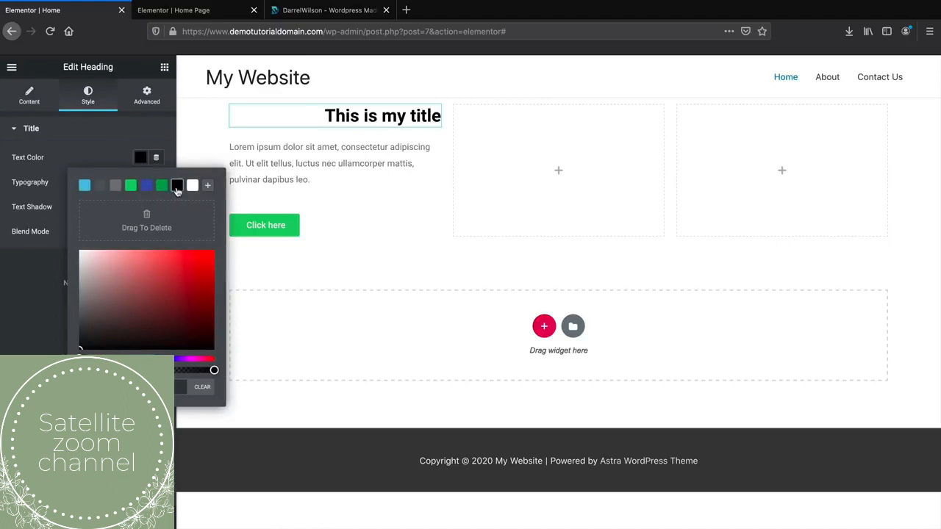
pyautogui.click(48, 318)
# - Set the heading's typography to the Poppins font family with Bold weight
pyautogui.click(157, 183)
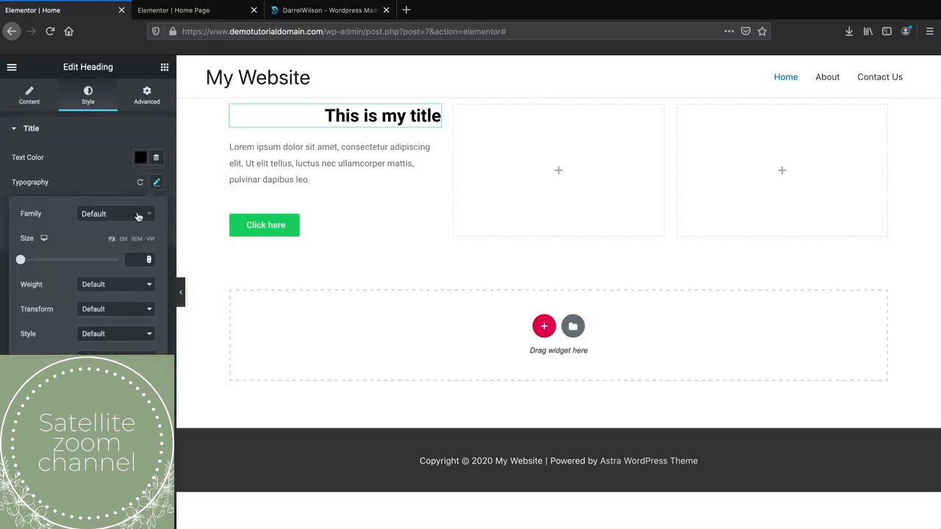
pyautogui.click(132, 221)
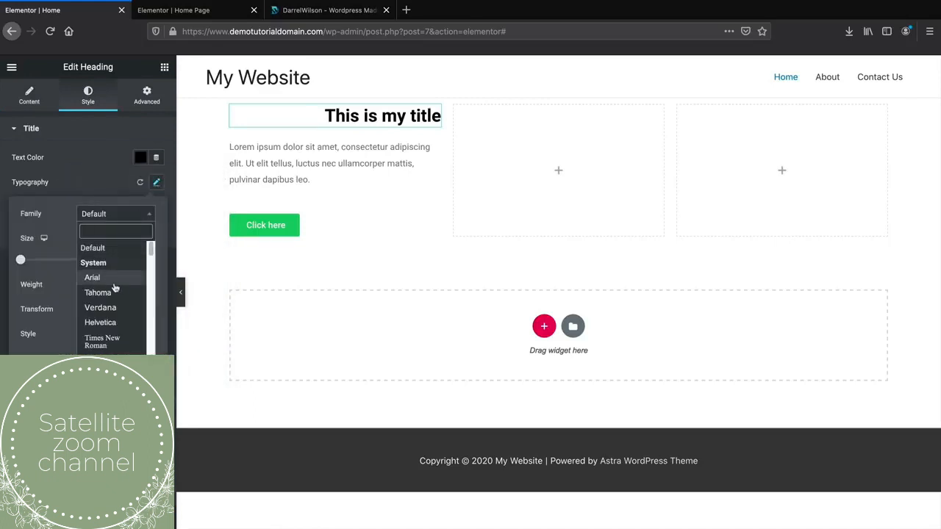
pyautogui.scroll(-1, 115, 288)
pyautogui.scroll(2, 118, 286)
pyautogui.write('poppin')
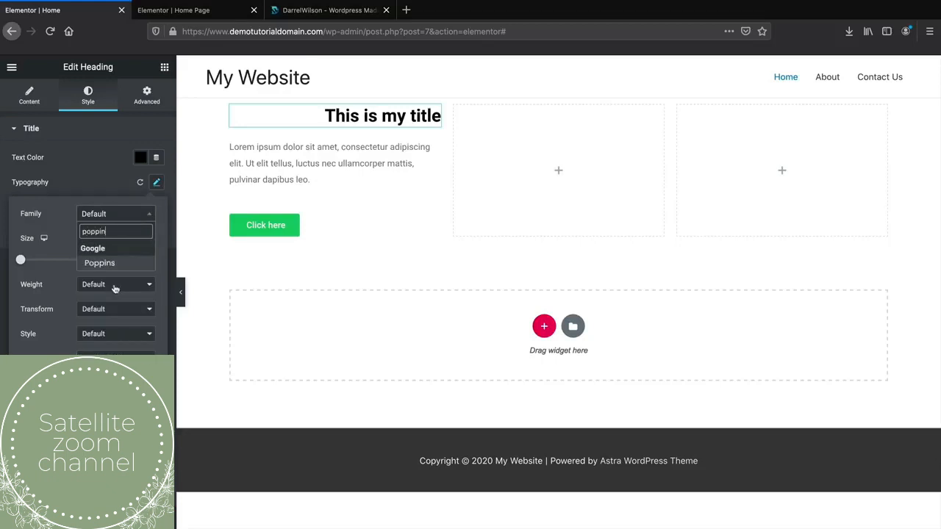
pyautogui.click(103, 263)
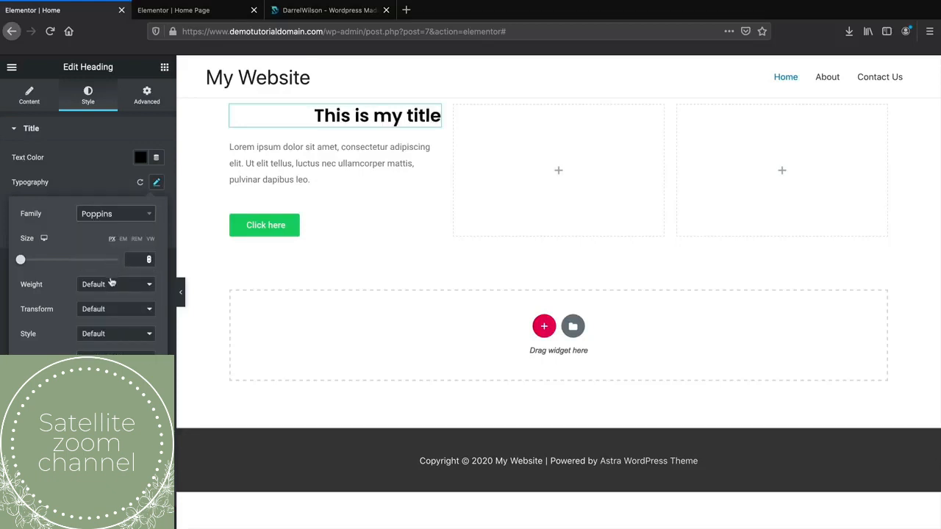
pyautogui.click(105, 285)
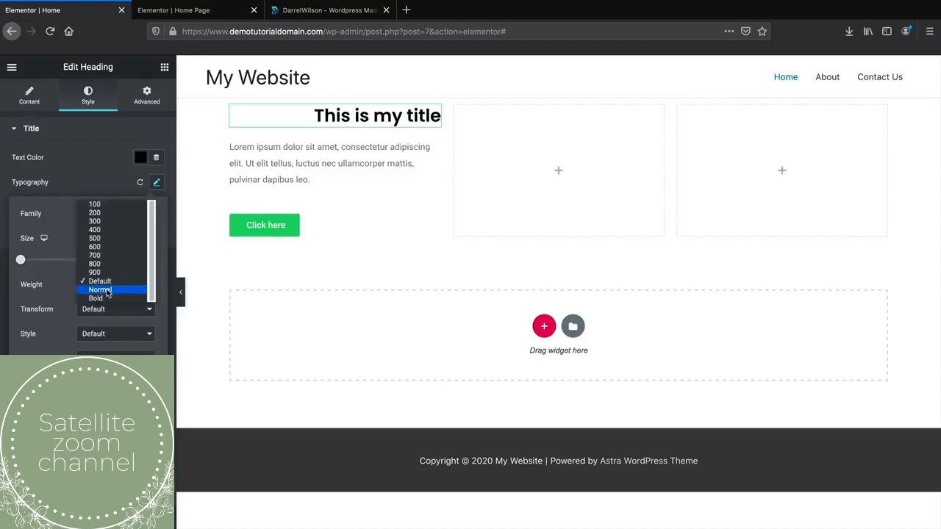
pyautogui.click(108, 297)
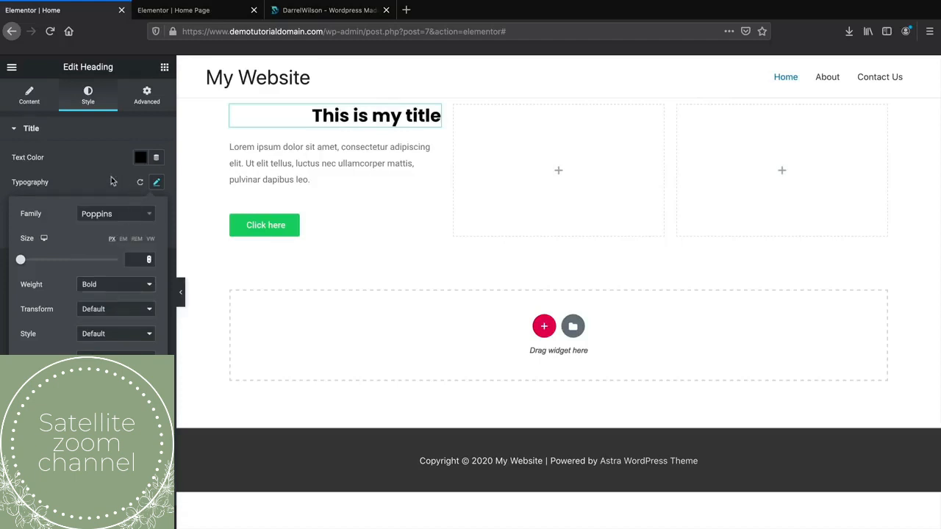
# - Replace the placeholder paragraph below the heading with "This is the best tutorial on youtube!"
pyautogui.click(273, 148)
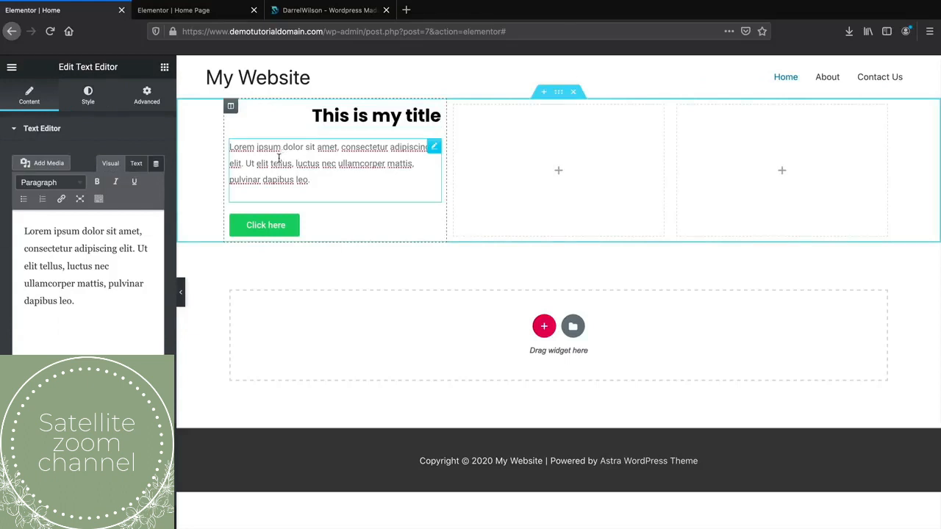
pyautogui.moveTo(75, 301); pyautogui.dragTo(15, 231)
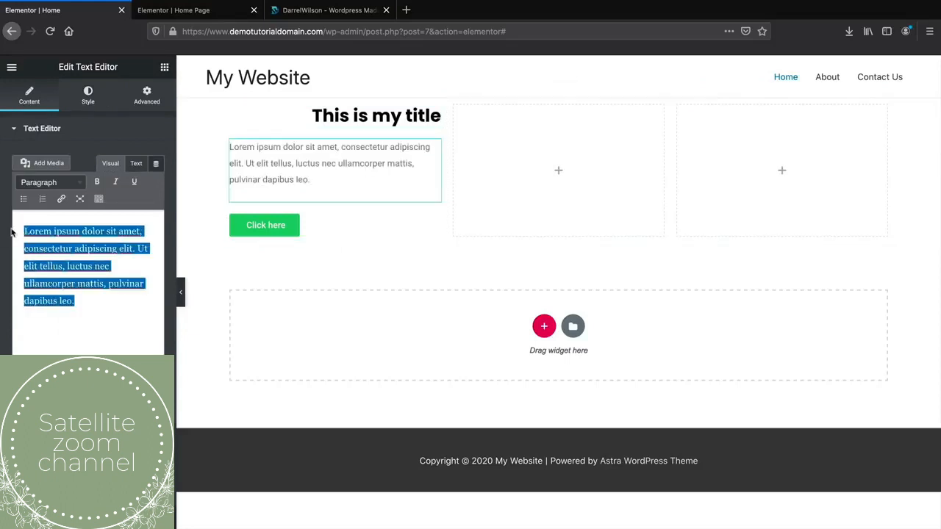
pyautogui.write('RTh')
pyautogui.press('BackSpace')
pyautogui.press('BackSpace')
pyautogui.write('This ')
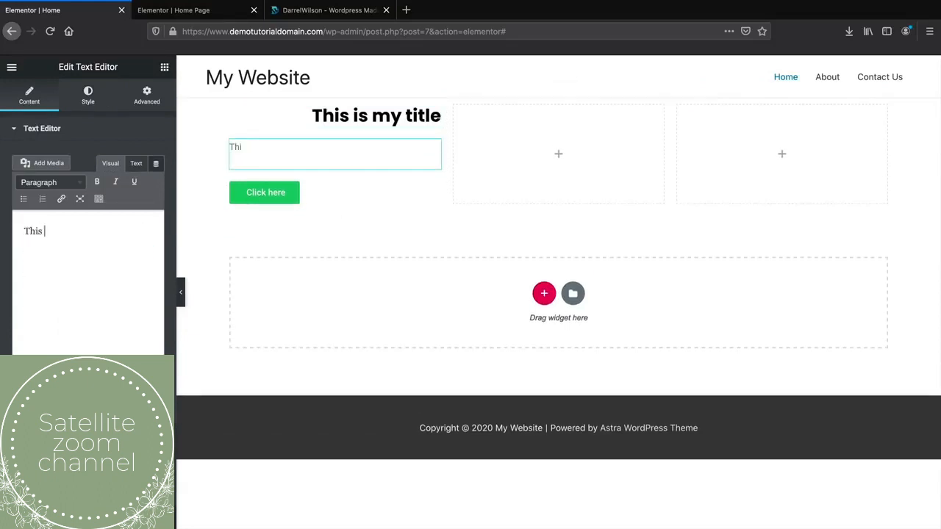
pyautogui.write('is the best tutorial on youtbe')
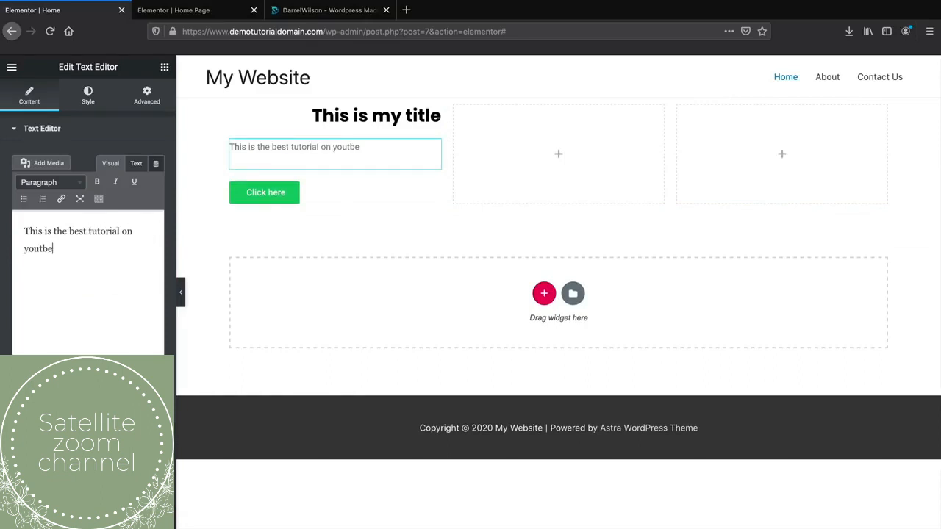
pyautogui.press('BackSpace')
pyautogui.write('be!')
# - Align the paragraph text to the right and set its color to black
pyautogui.click(85, 96)
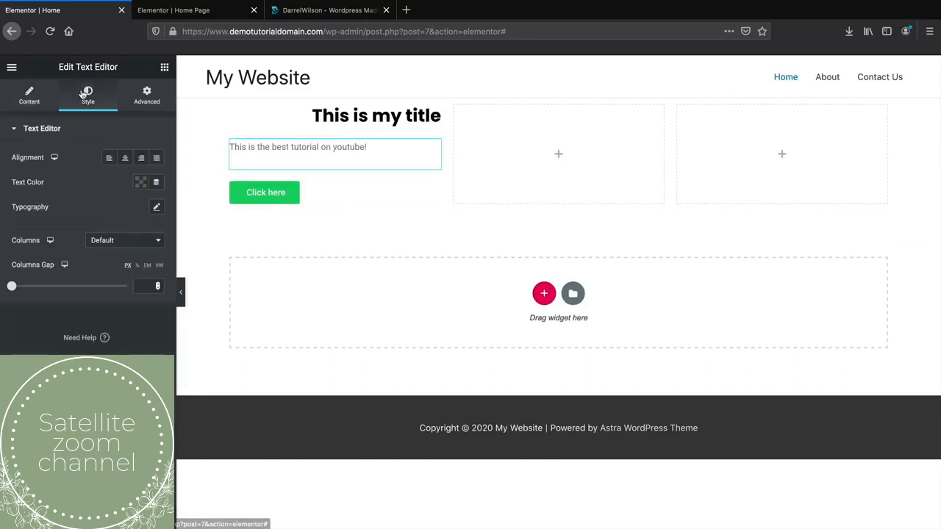
pyautogui.click(142, 158)
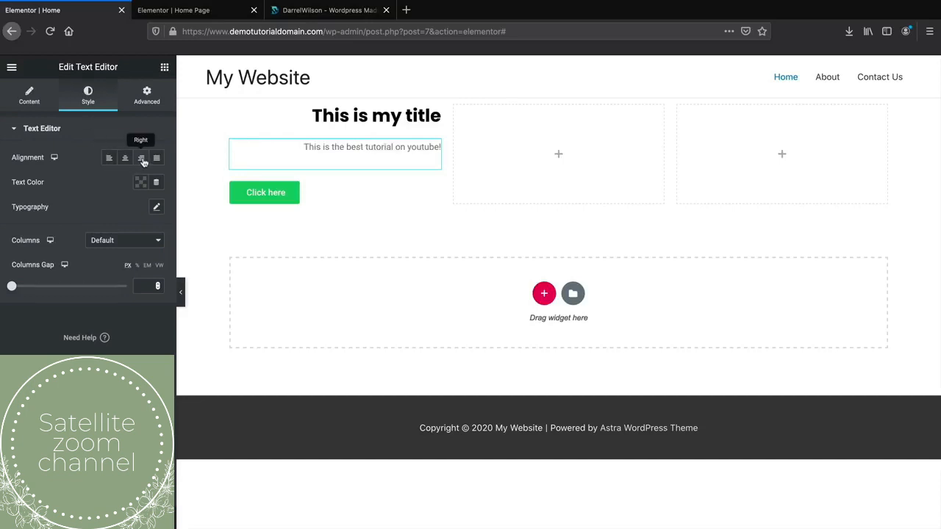
pyautogui.click(141, 182)
pyautogui.click(177, 210)
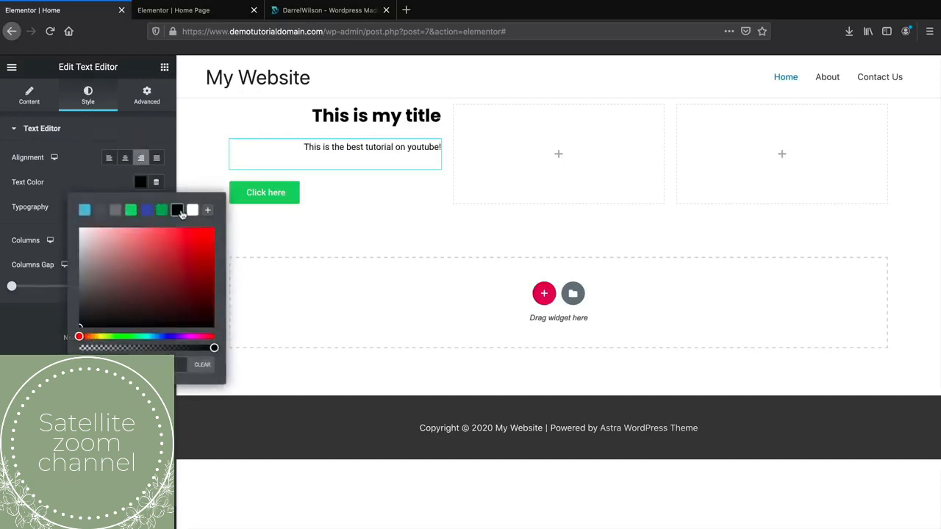
pyautogui.click(31, 342)
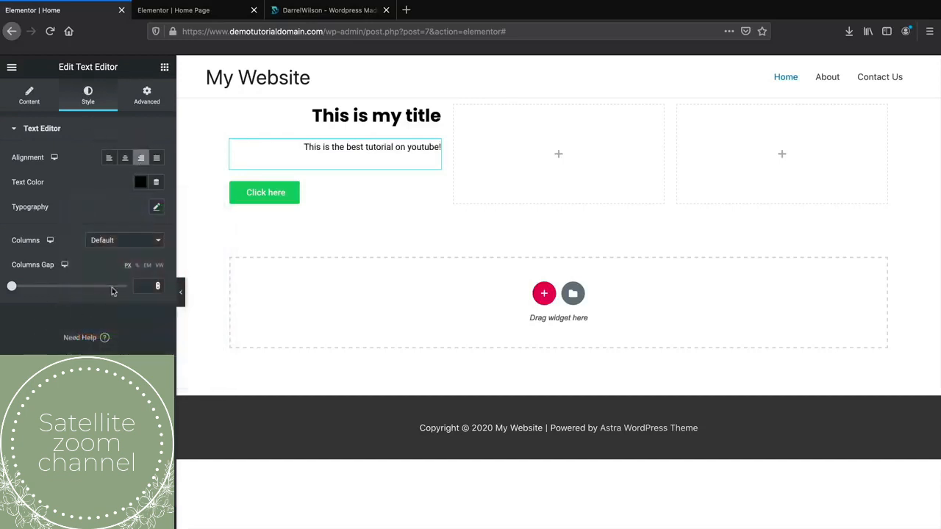
# - Try the Aguafina Script and Allerta Stencil font families on the paragraph text
pyautogui.click(157, 208)
pyautogui.click(116, 239)
pyautogui.scroll(-3, 117, 300)
pyautogui.click(109, 348)
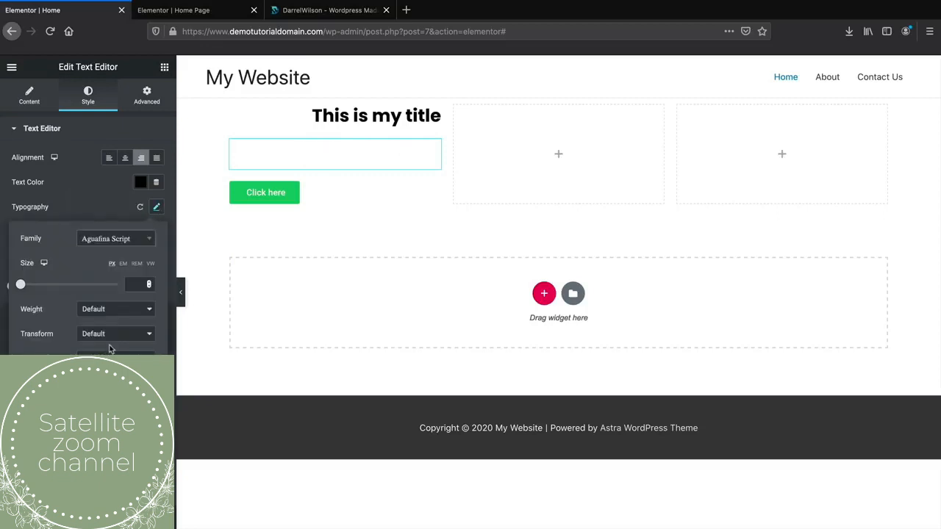
pyautogui.click(123, 240)
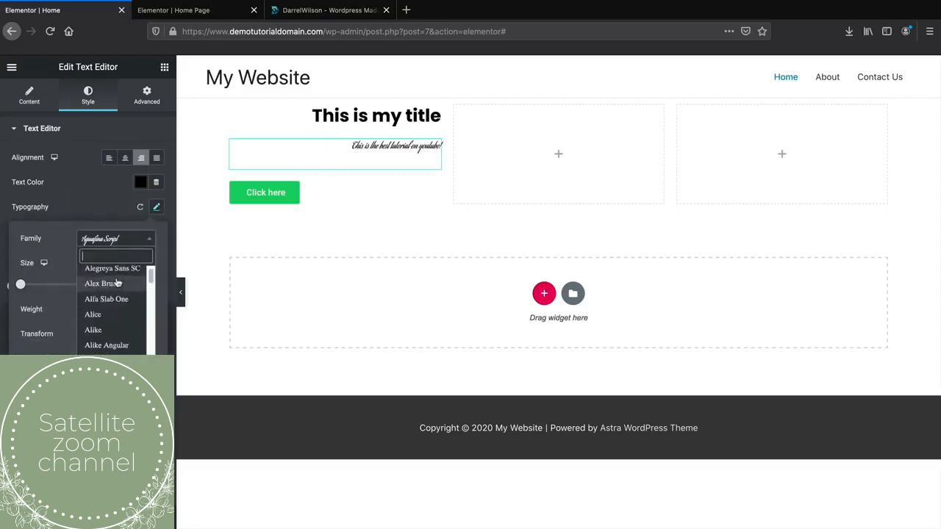
pyautogui.scroll(-2, 115, 309)
pyautogui.click(115, 314)
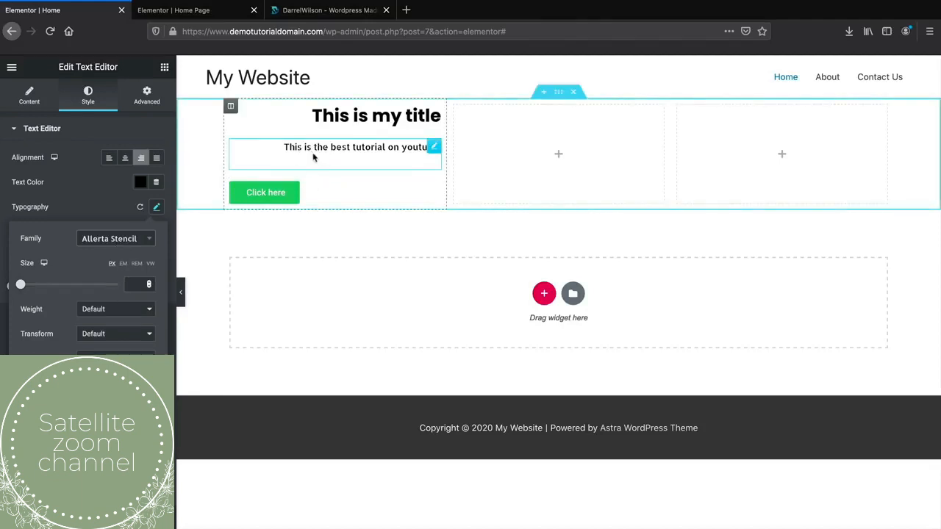
# - Set the paragraph text's font family to Poppins and close its typography settings
pyautogui.click(123, 239)
pyautogui.write('popp')
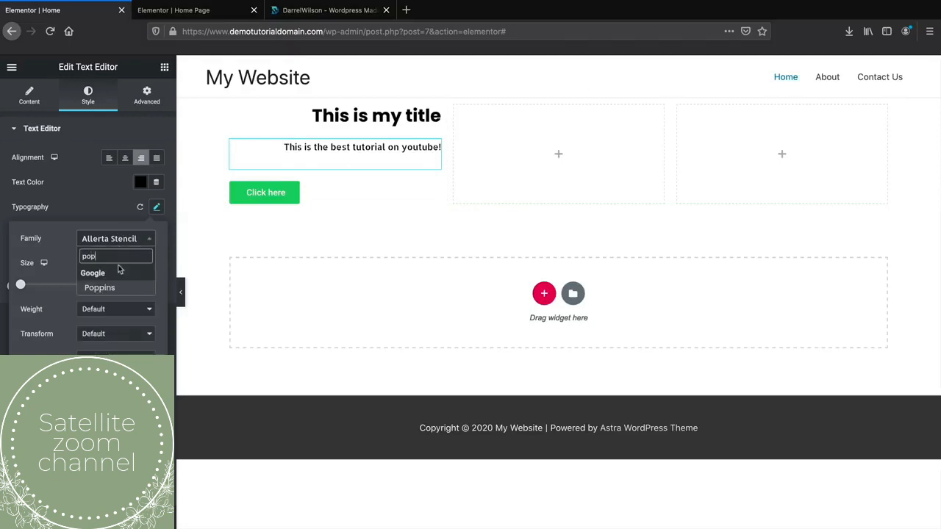
pyautogui.click(114, 287)
pyautogui.click(107, 209)
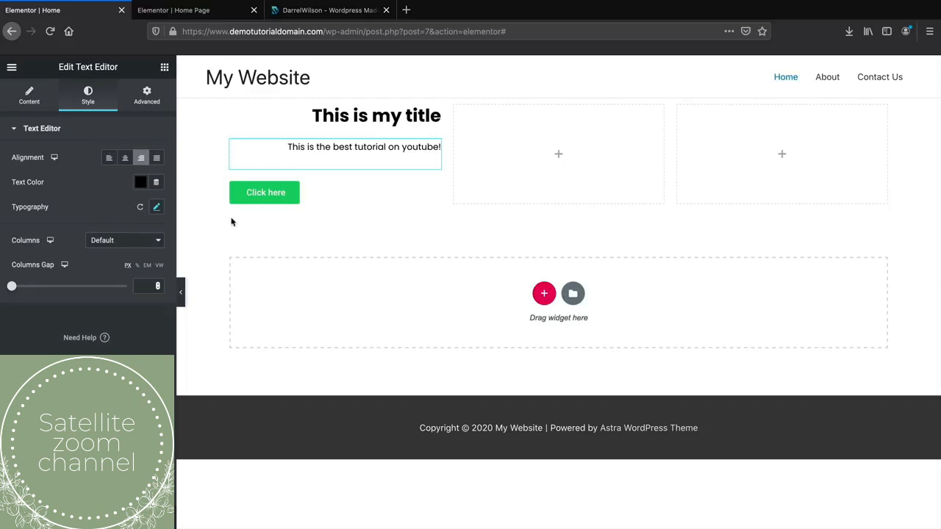
pyautogui.click(288, 194)
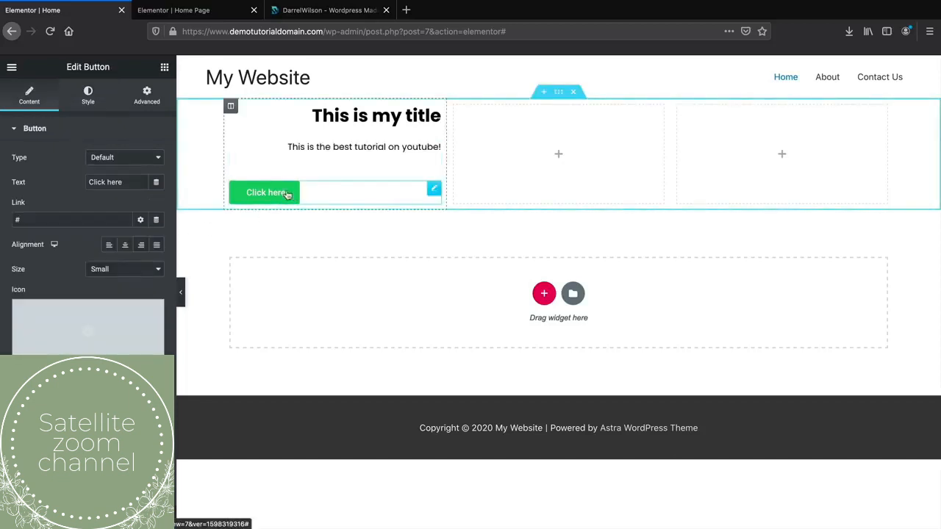
pyautogui.click(141, 245)
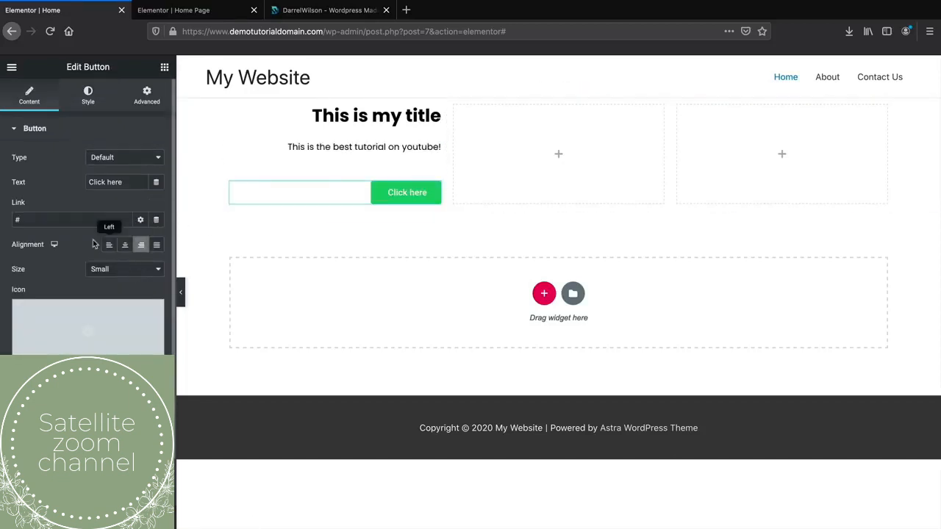
pyautogui.click(53, 217)
pyautogui.press('BackSpace')
pyautogui.write('www.darrelwilson.com')
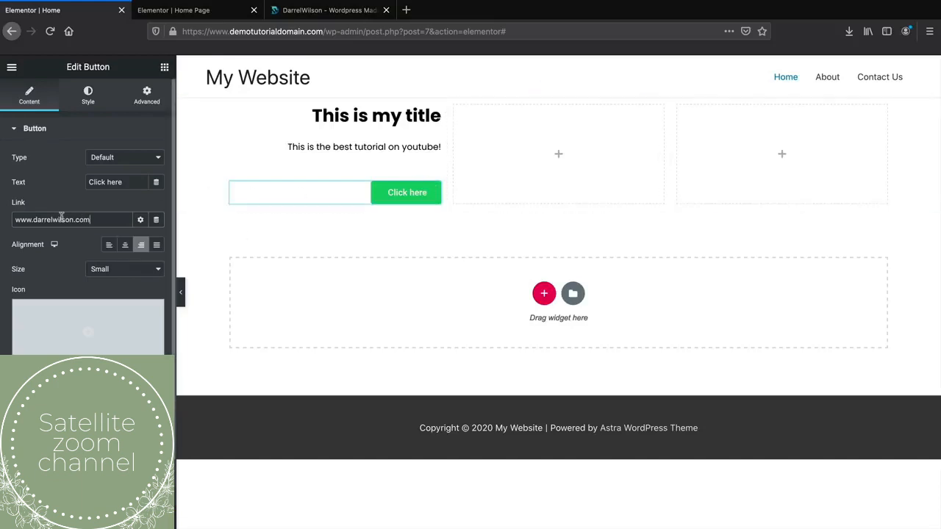
# - Set the "Click here" button's link to open in a new window
pyautogui.moveTo(91, 219); pyautogui.dragTo(16, 218)
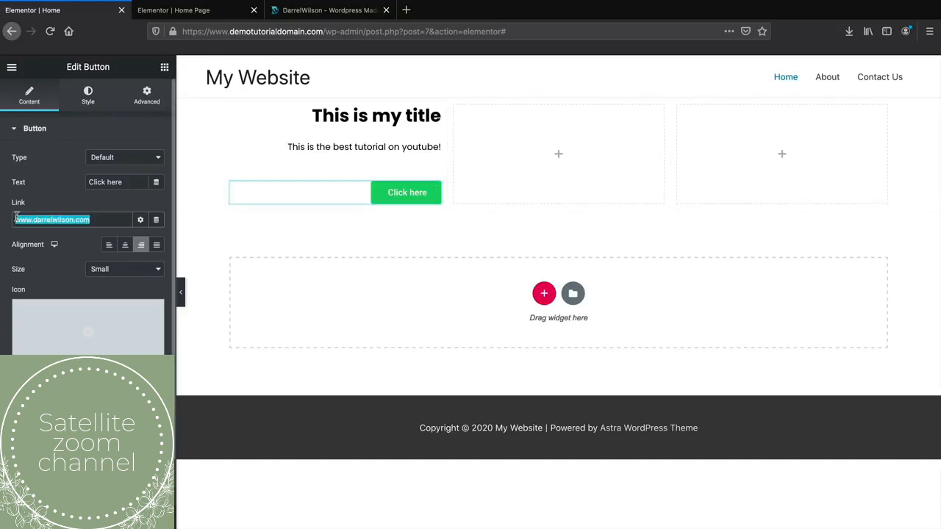
pyautogui.click(143, 220)
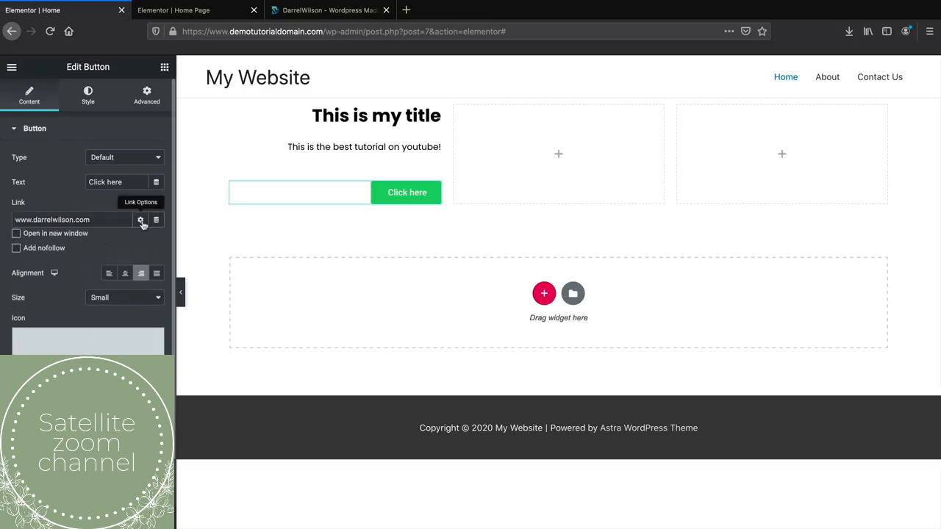
pyautogui.click(16, 239)
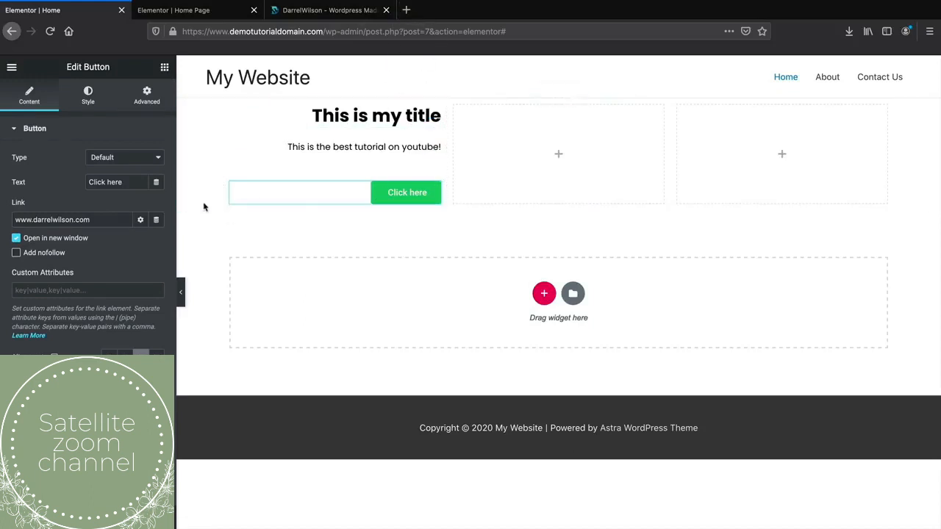
pyautogui.click(140, 220)
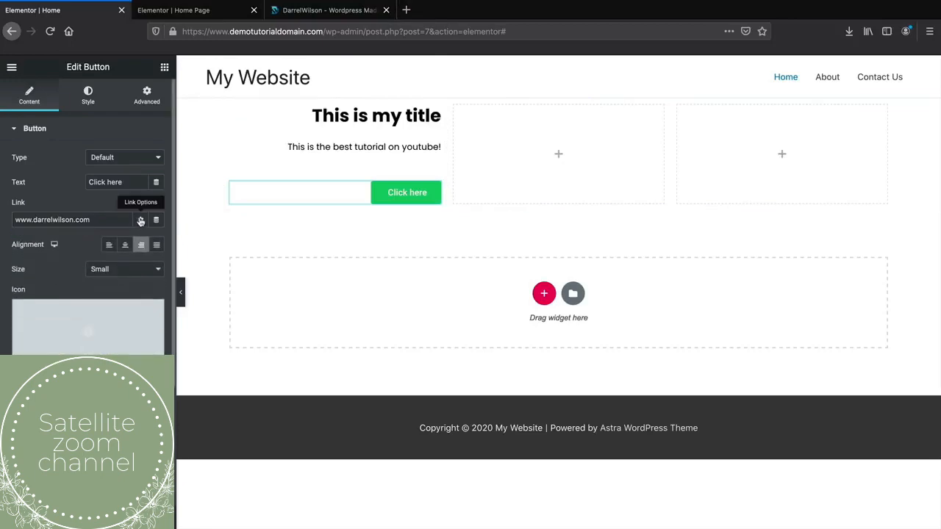
# - Add the two-speech-bubbles comments icon from the icon library to the "Click here" button
pyautogui.click(95, 328)
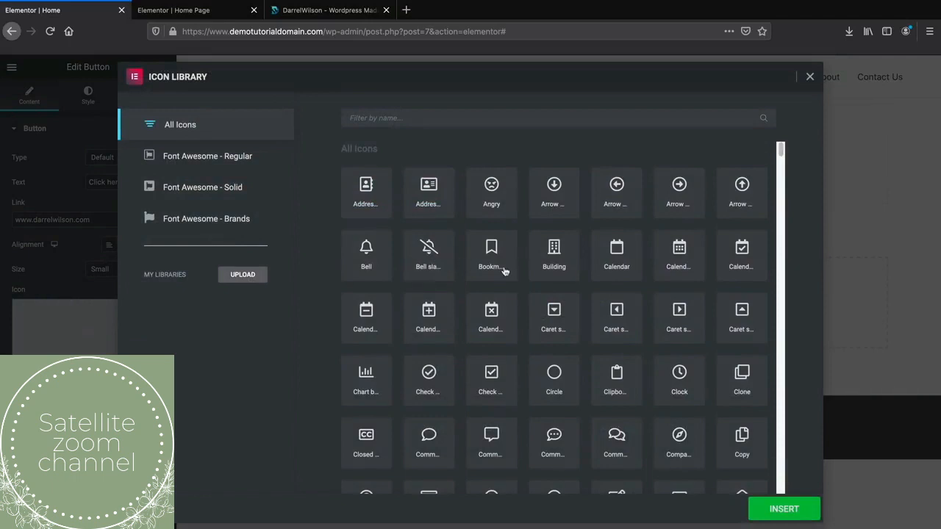
pyautogui.scroll(-2, 507, 271)
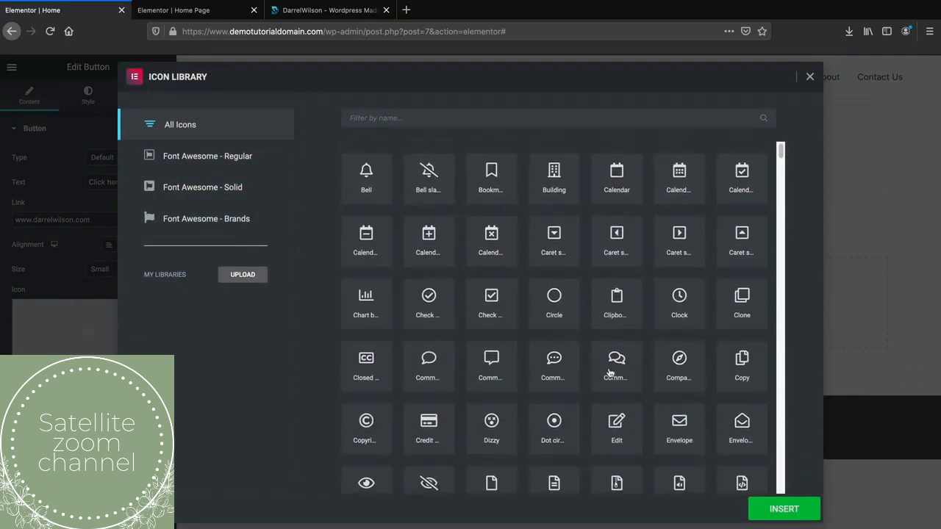
pyautogui.click(609, 373)
pyautogui.click(796, 510)
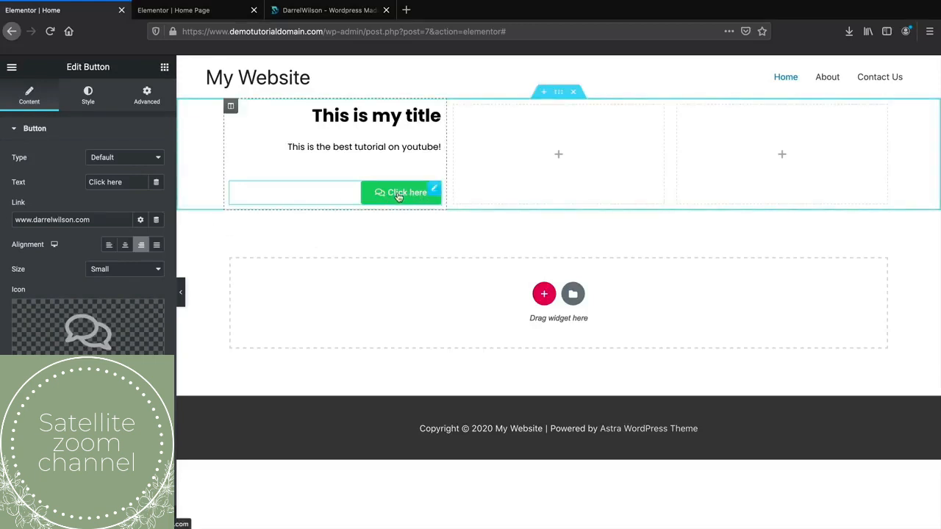
# - Set the button text's font family to Poppins and close its typography settings
pyautogui.click(88, 97)
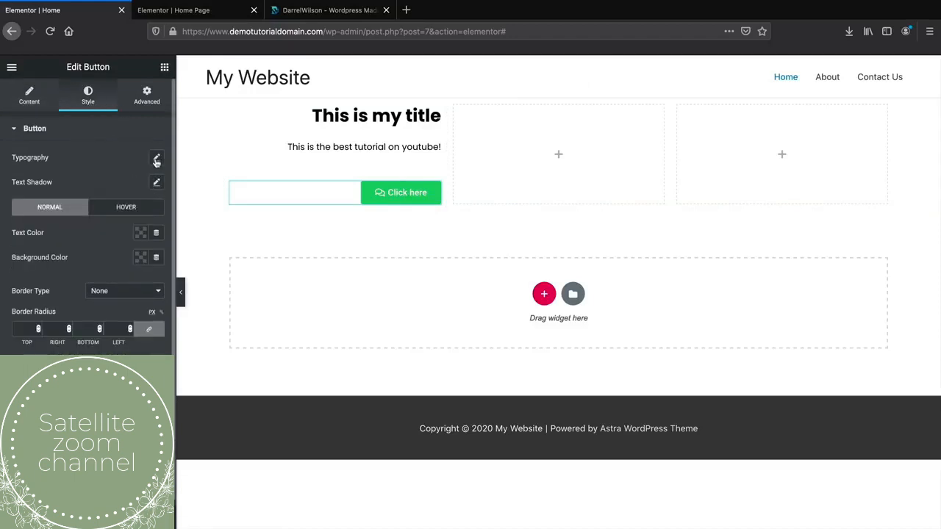
pyautogui.click(157, 158)
pyautogui.click(109, 193)
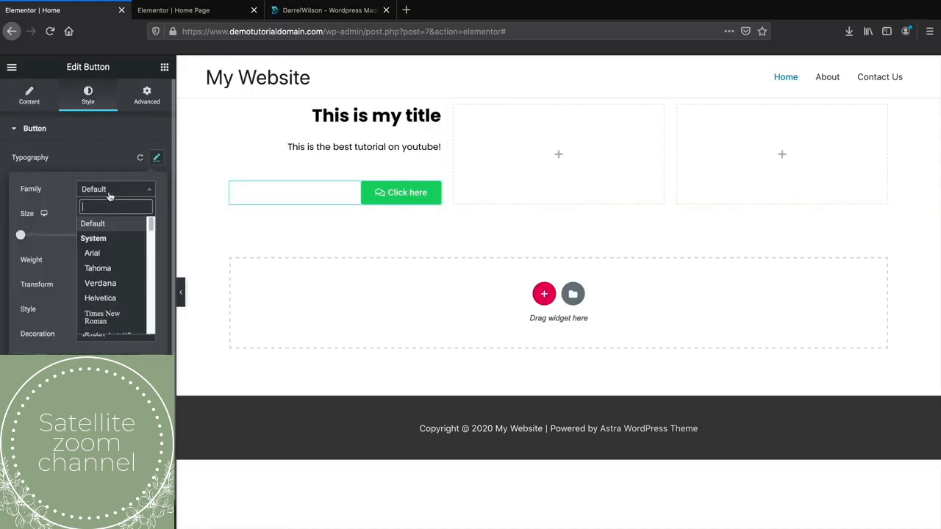
pyautogui.write('poppi')
pyautogui.click(103, 237)
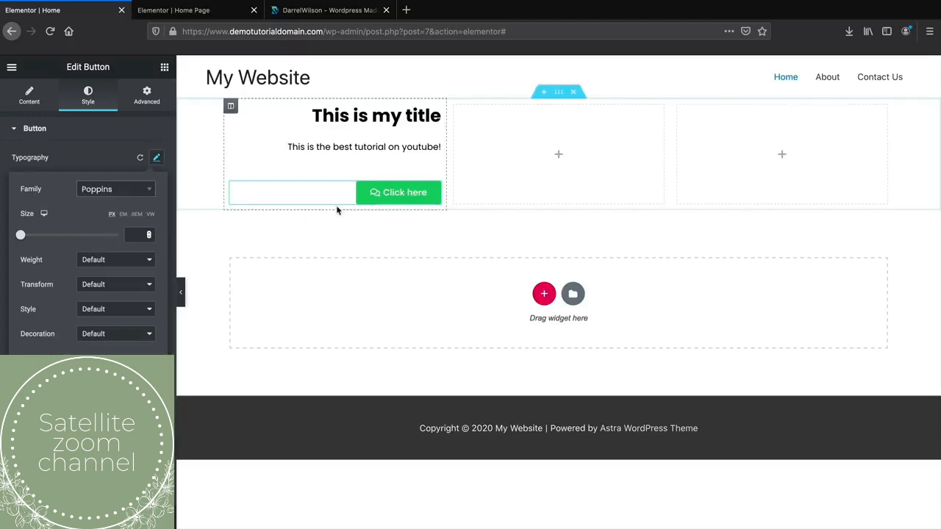
pyautogui.click(104, 162)
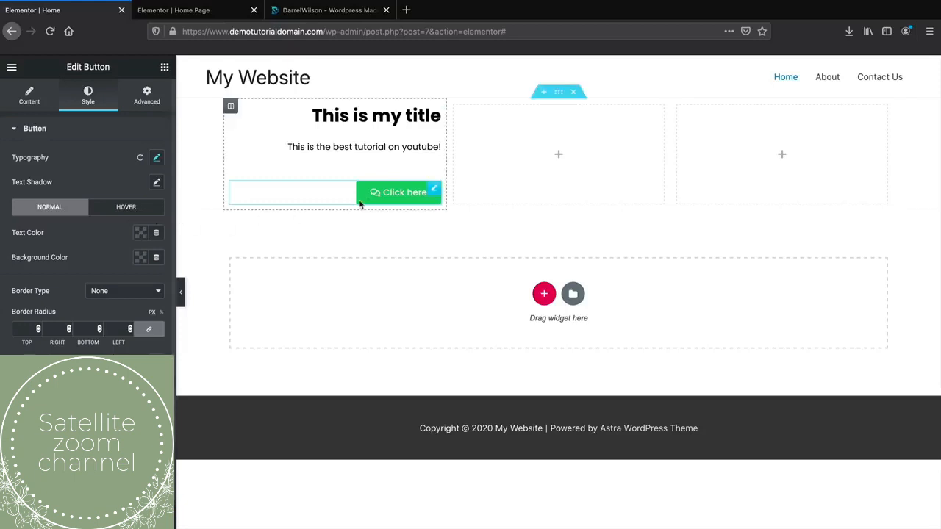
# - Set the "Click here" button's background color to black
pyautogui.click(139, 257)
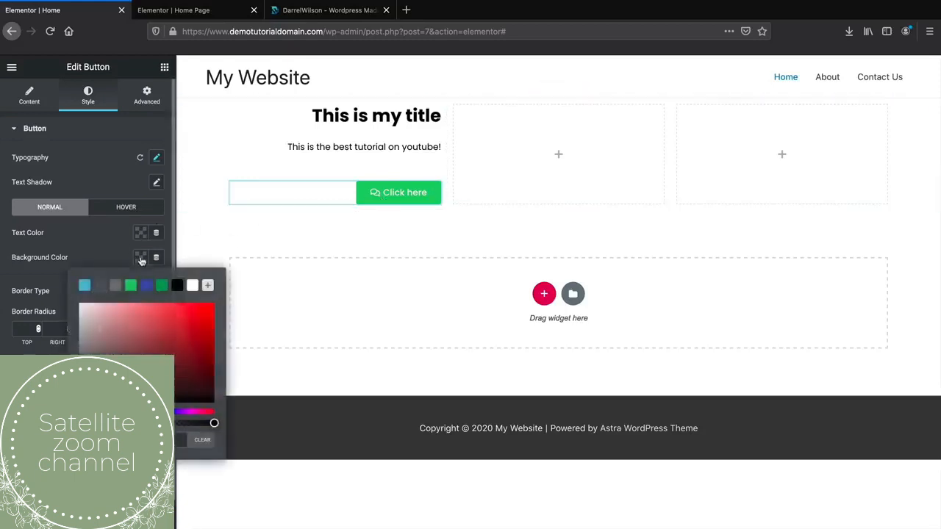
pyautogui.click(177, 285)
pyautogui.click(117, 177)
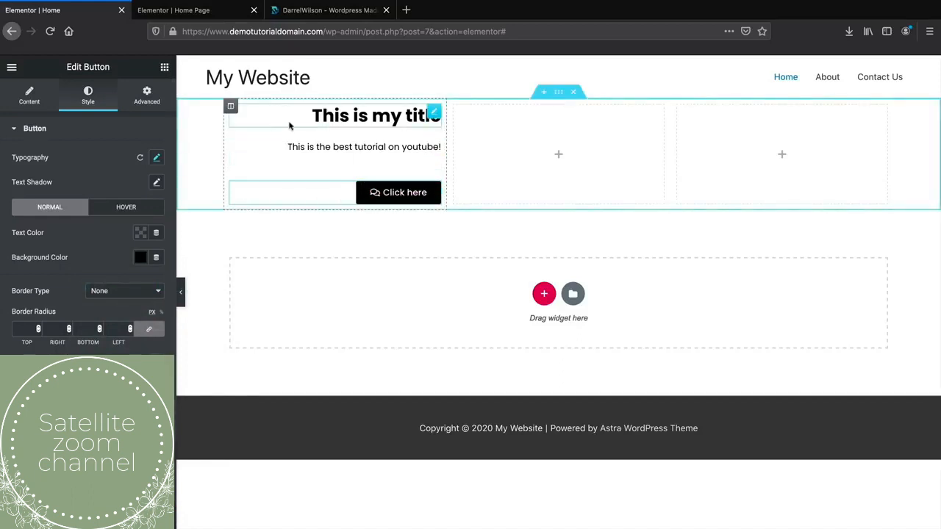
# - Give the first column a gradient background with a soft red as its first color
pyautogui.click(231, 107)
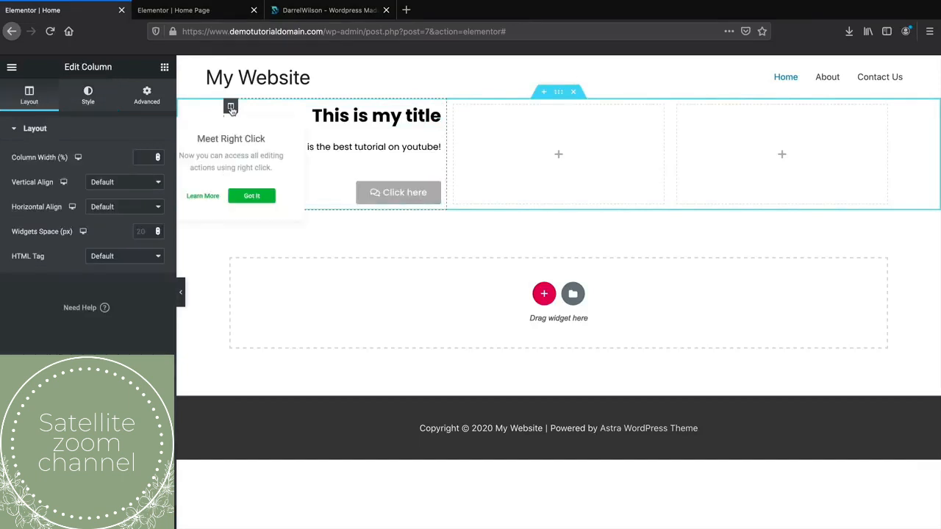
pyautogui.click(87, 99)
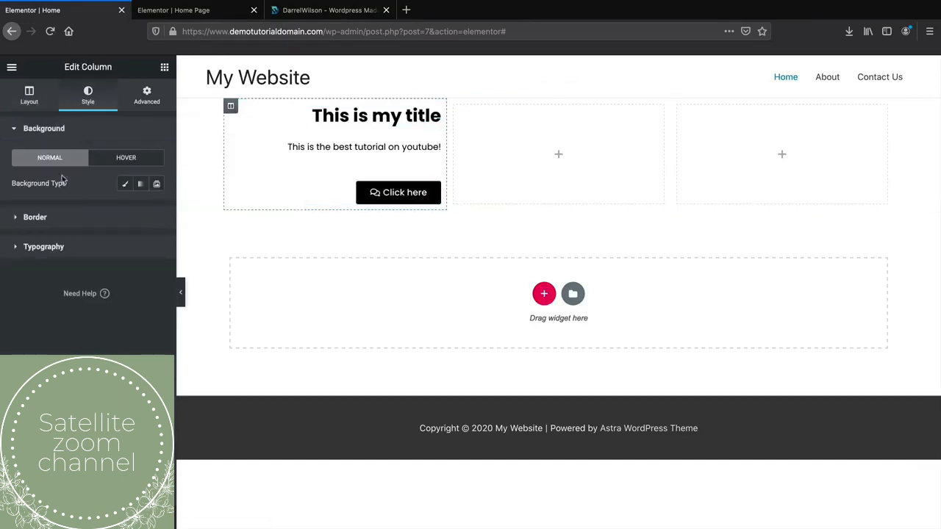
pyautogui.click(141, 184)
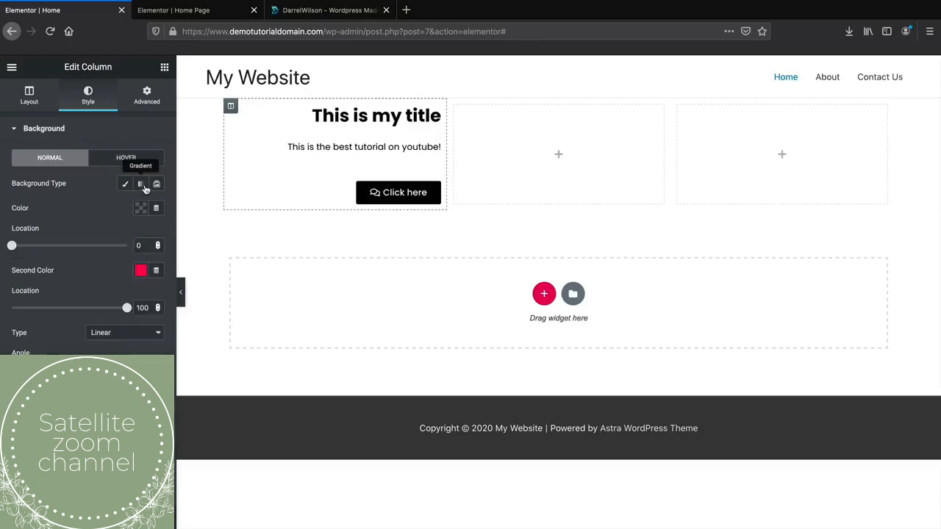
pyautogui.click(140, 210)
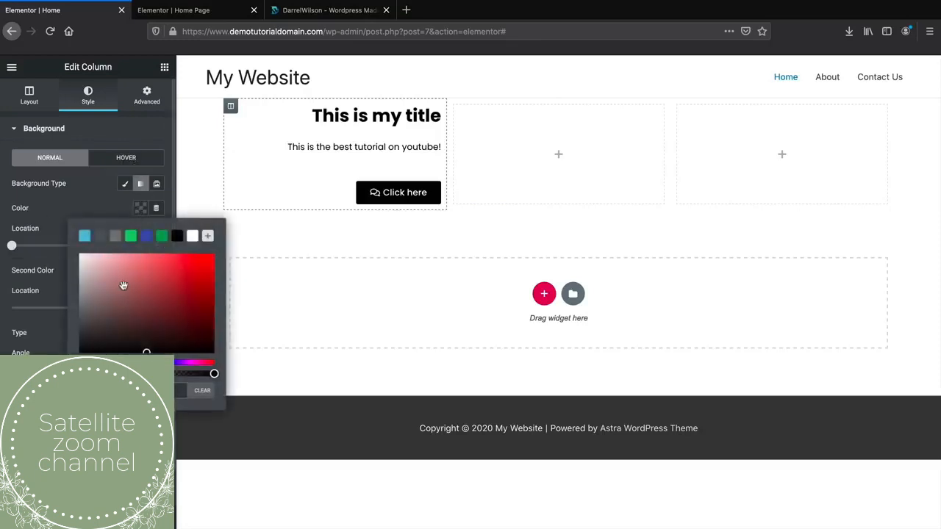
pyautogui.moveTo(126, 280)
pyautogui.mouseDown()
pyautogui.moveTo(158, 273)
pyautogui.moveTo(114, 280)
pyautogui.moveTo(206, 290)
pyautogui.moveTo(177, 275)
pyautogui.moveTo(136, 275)
pyautogui.mouseUp()
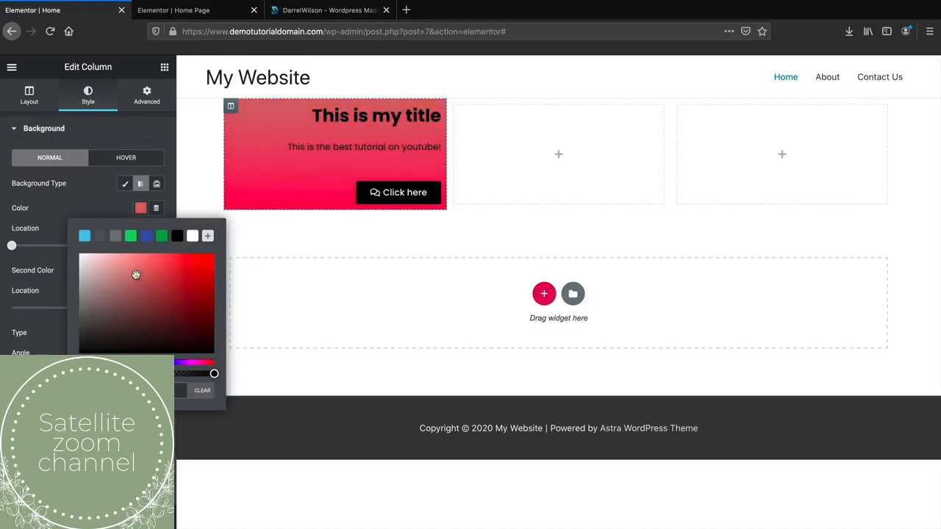
pyautogui.click(96, 217)
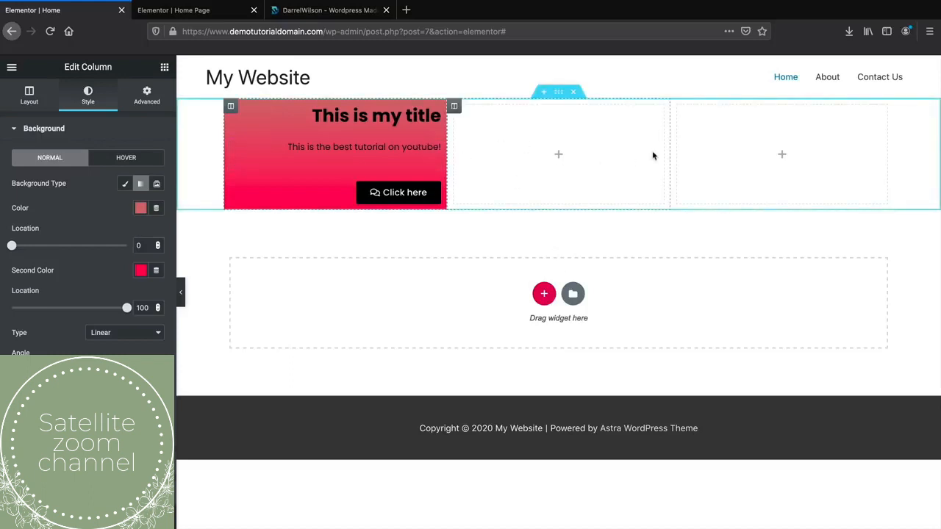
# - Delete the two empty columns beside the column with the title, paragraph and button
pyautogui.rightClick(571, 145)
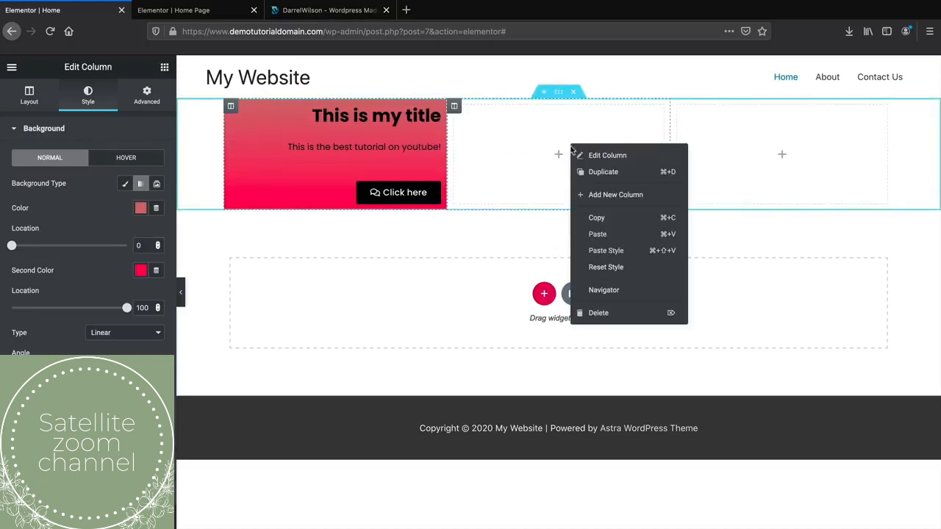
pyautogui.click(600, 313)
pyautogui.rightClick(645, 149)
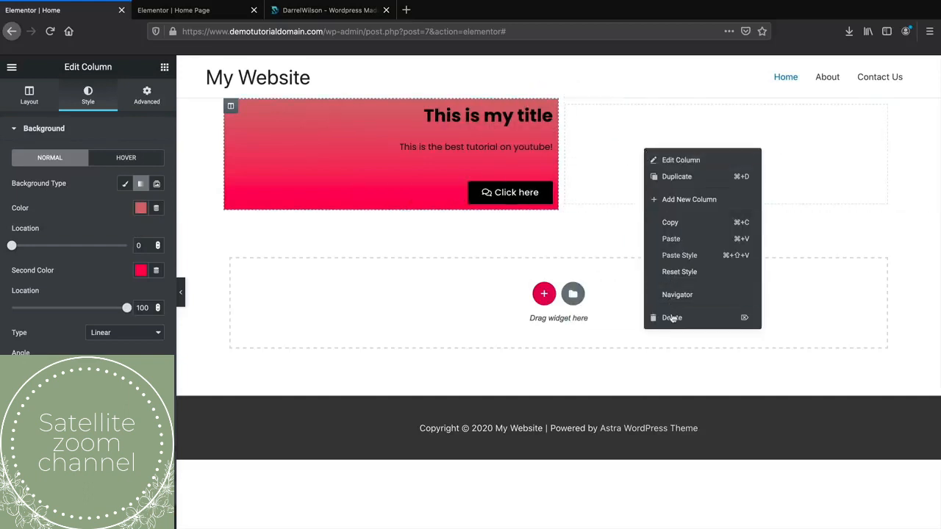
pyautogui.click(672, 318)
# - Duplicate the paragraph text twice within the column, and delete the whole section from the page
pyautogui.click(616, 185)
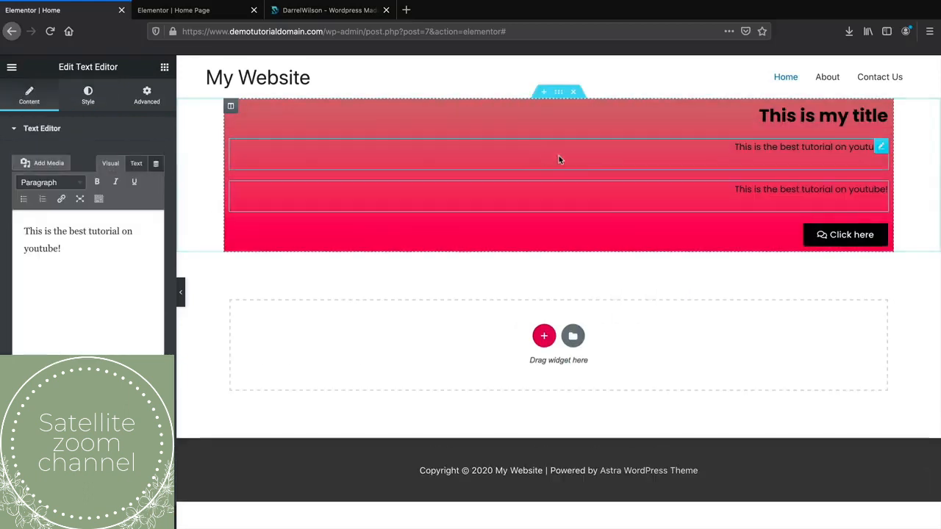
pyautogui.rightClick(523, 155)
pyautogui.click(536, 178)
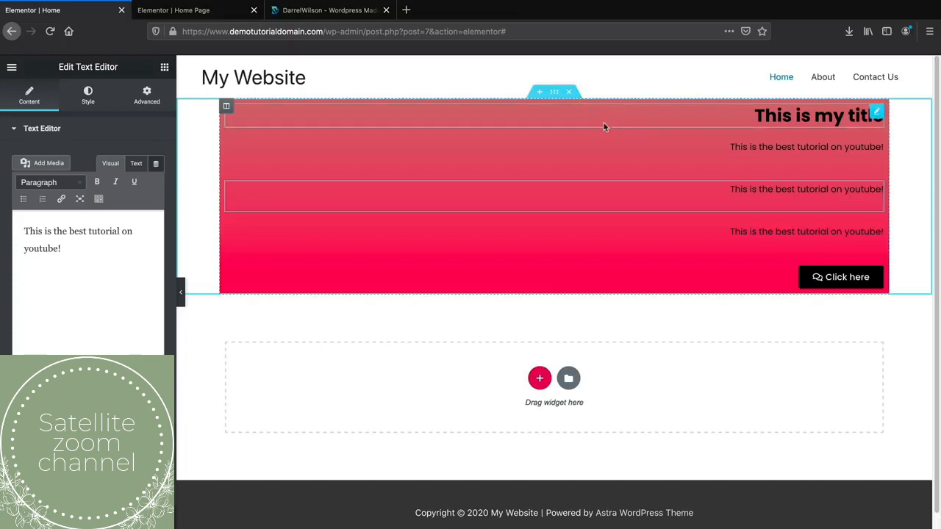
pyautogui.click(570, 92)
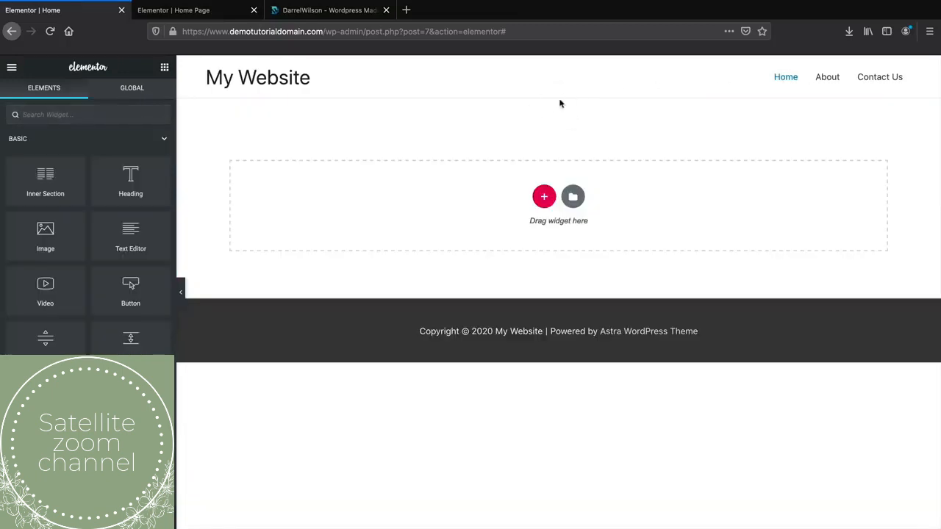
# - Open the template library and look through the available full-page templates
pyautogui.click(574, 197)
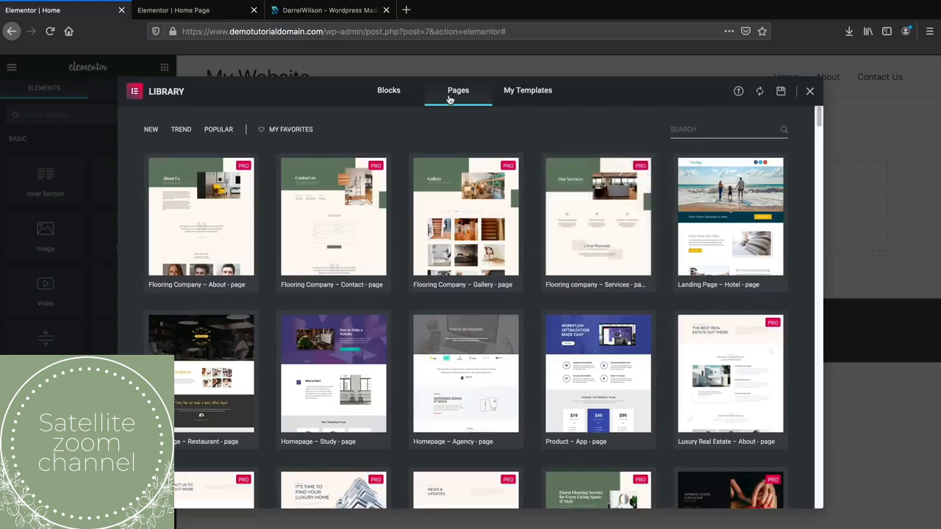
pyautogui.scroll(-2, 496, 186)
pyautogui.scroll(-15, 496, 186)
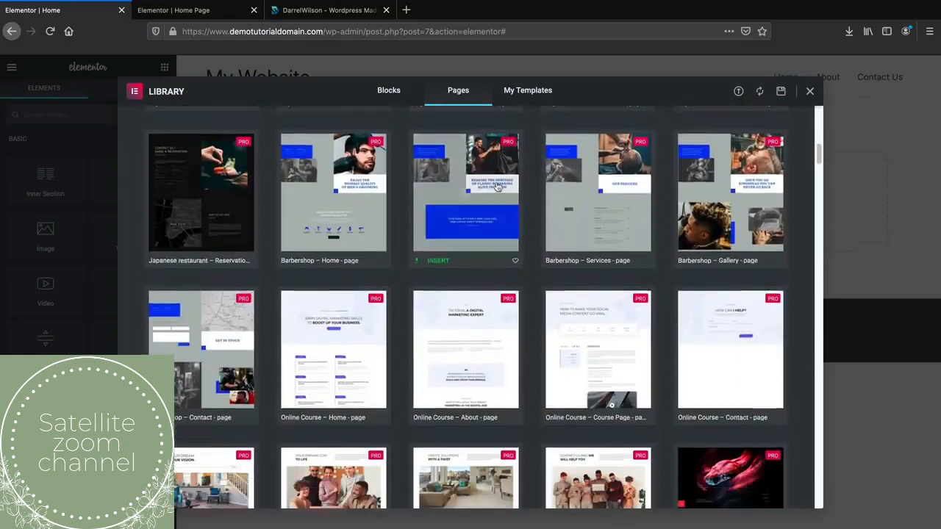
pyautogui.scroll(-6, 497, 186)
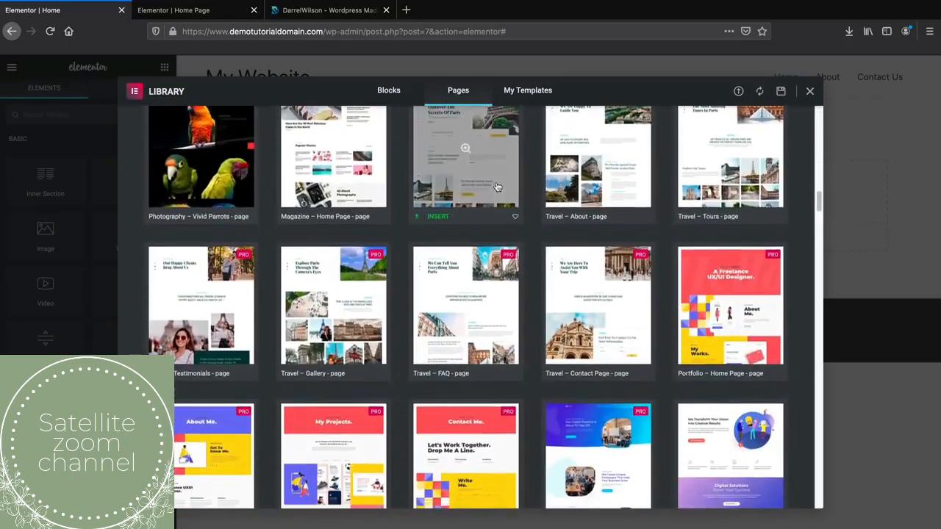
pyautogui.scroll(-2, 496, 186)
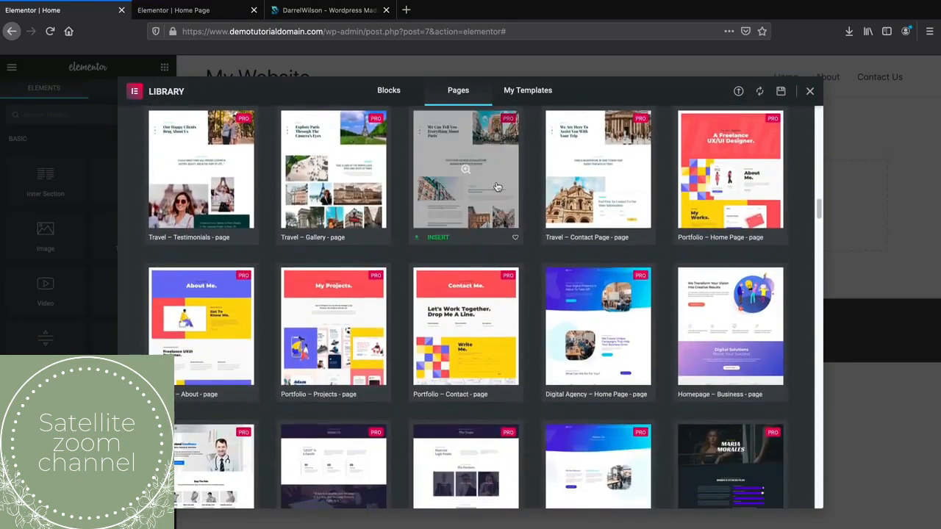
pyautogui.scroll(-10, 496, 186)
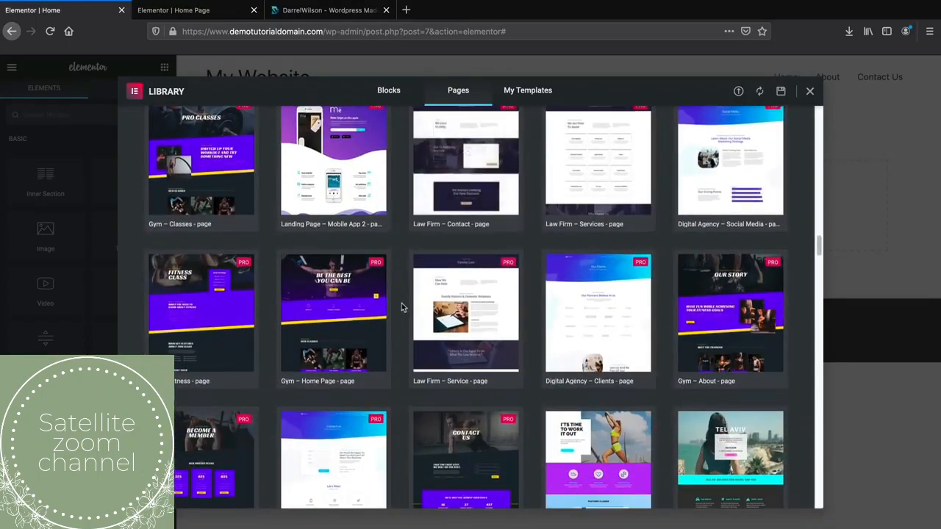
pyautogui.scroll(10, 406, 305)
pyautogui.scroll(8, 408, 300)
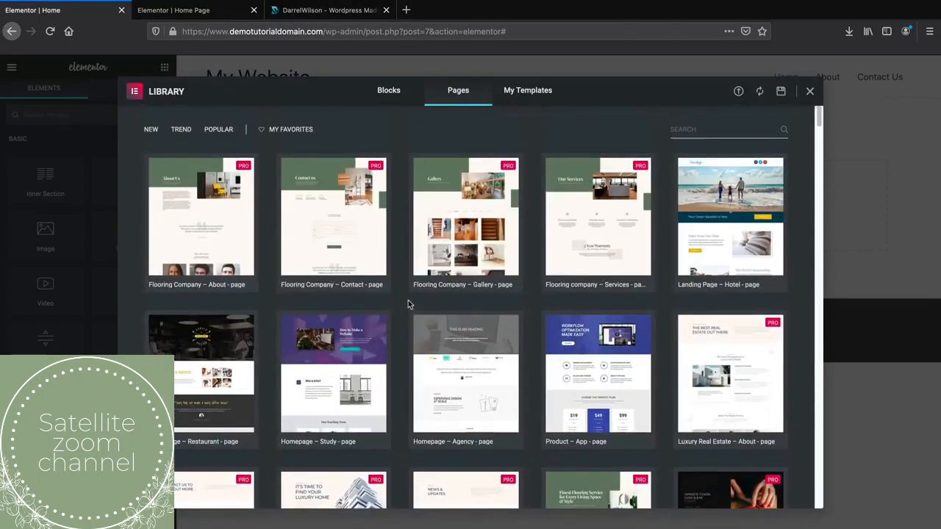
# - Filter the library's blocks by the Hero category and insert the "Sound Of The Future" block into the page
pyautogui.click(389, 89)
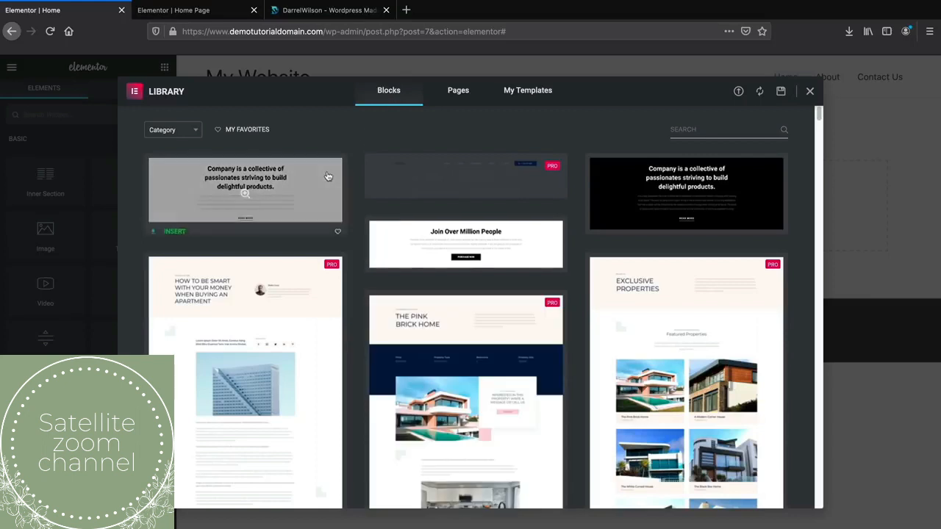
pyautogui.click(168, 131)
pyautogui.scroll(-3, 178, 193)
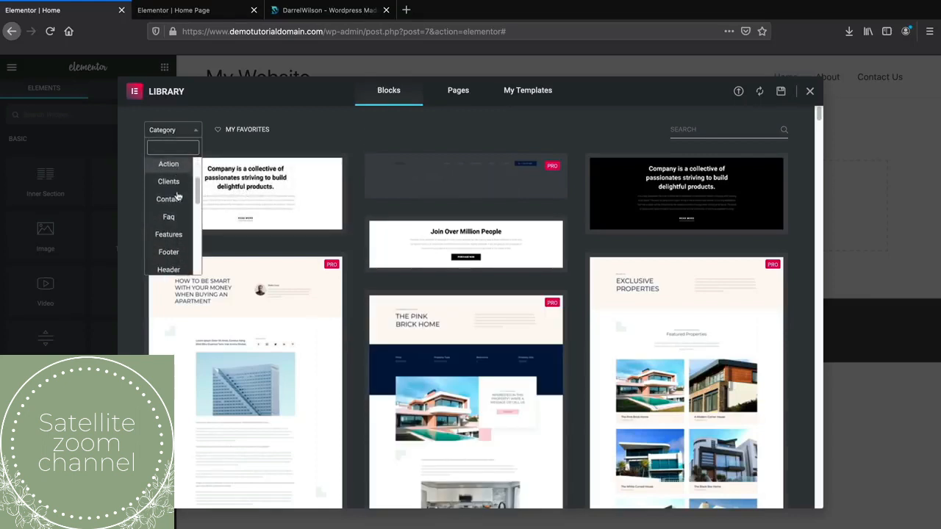
pyautogui.click(168, 225)
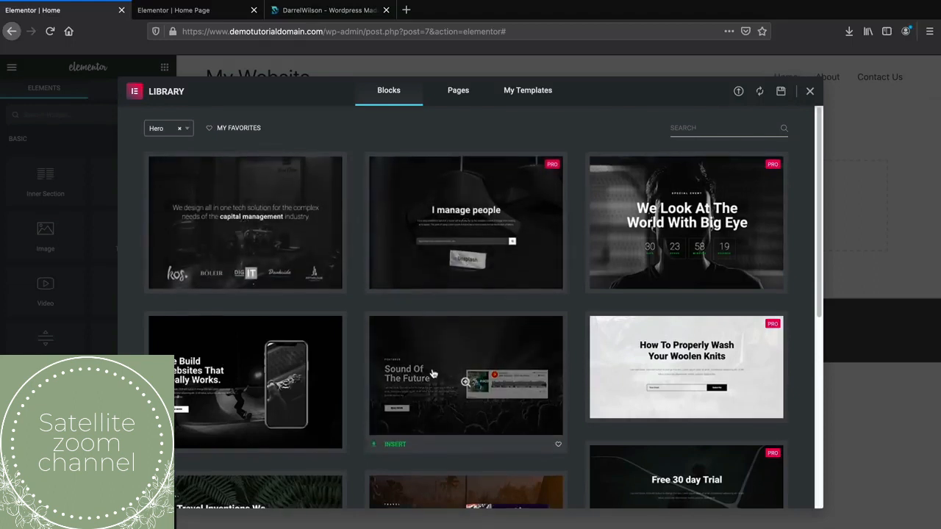
pyautogui.scroll(-3, 432, 374)
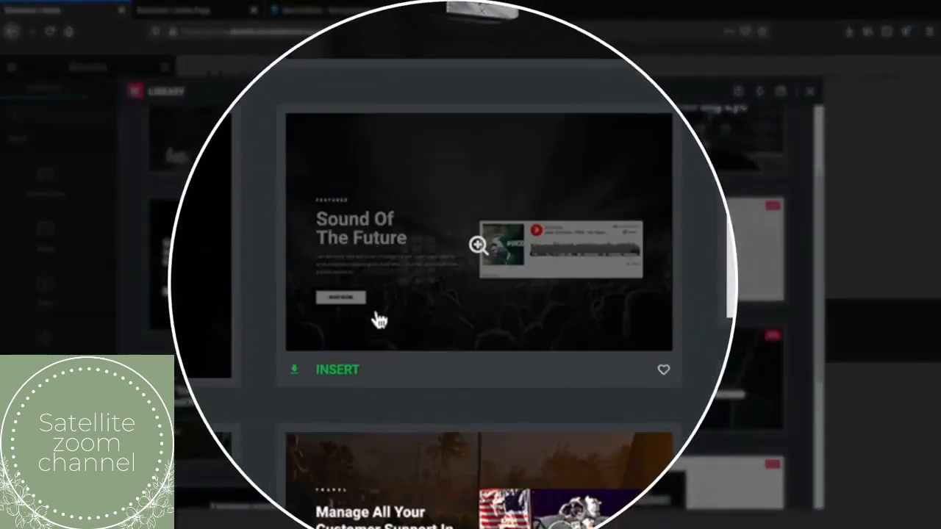
pyautogui.click(335, 370)
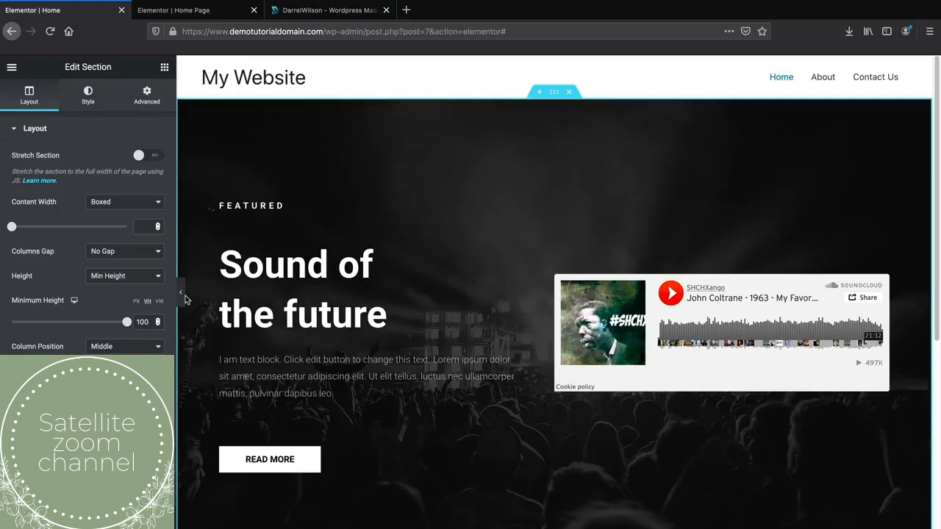
# - Examine the hero section of the finished demo home page, from its headings and paragraph to the price text, and return to the Home editor
pyautogui.click(217, 10)
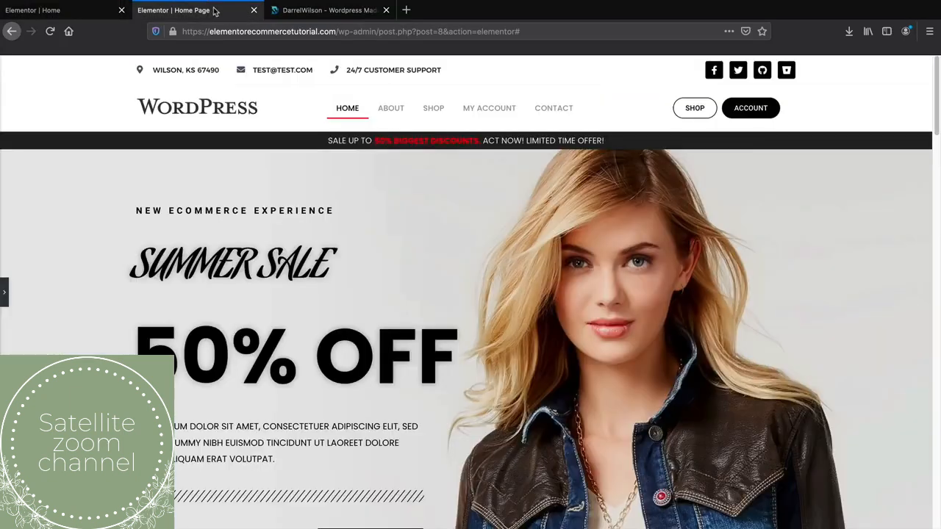
pyautogui.scroll(-2, 230, 162)
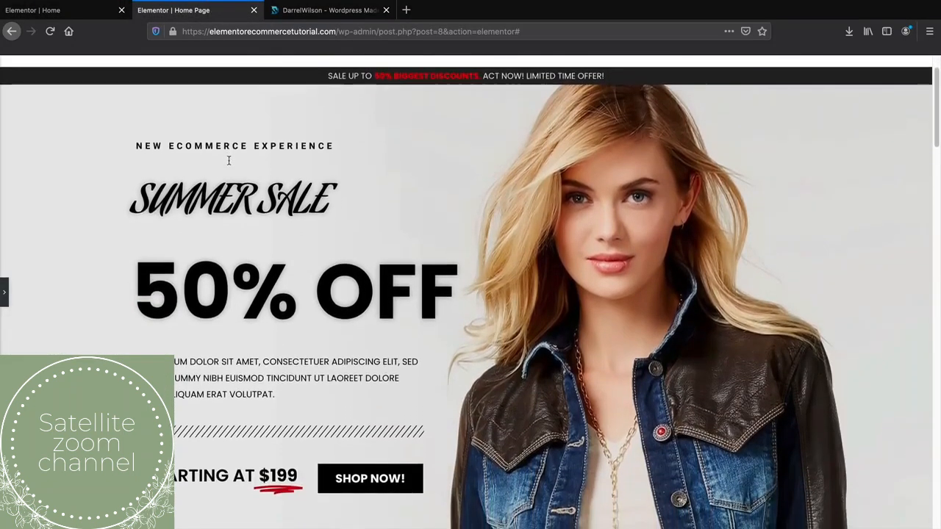
pyautogui.moveTo(316, 144); pyautogui.dragTo(197, 147)
pyautogui.moveTo(276, 202); pyautogui.dragTo(189, 199)
pyautogui.moveTo(283, 268); pyautogui.dragTo(421, 362)
pyautogui.click(249, 439)
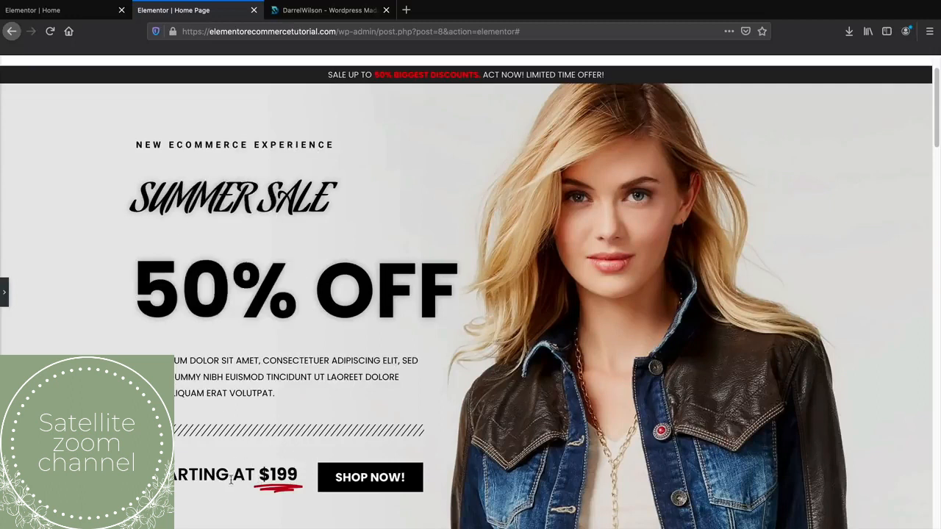
pyautogui.moveTo(231, 479); pyautogui.dragTo(287, 464)
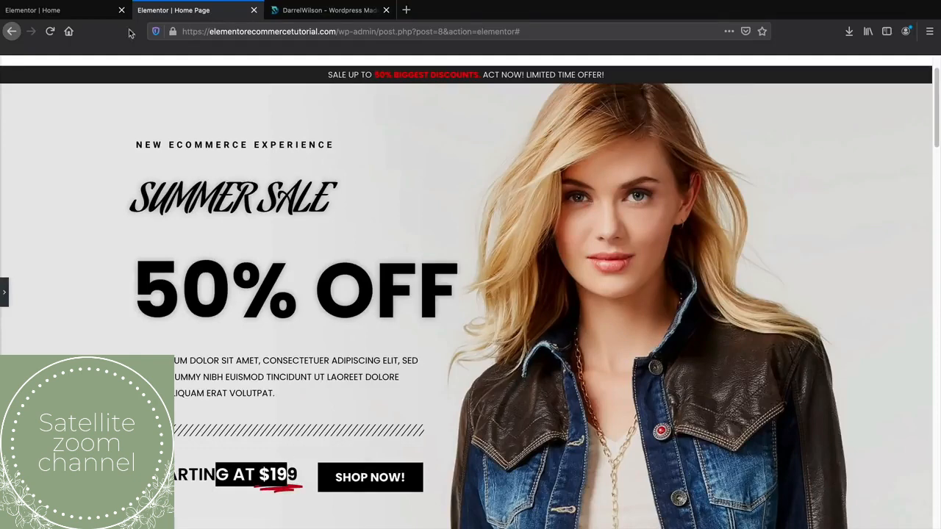
pyautogui.click(95, 10)
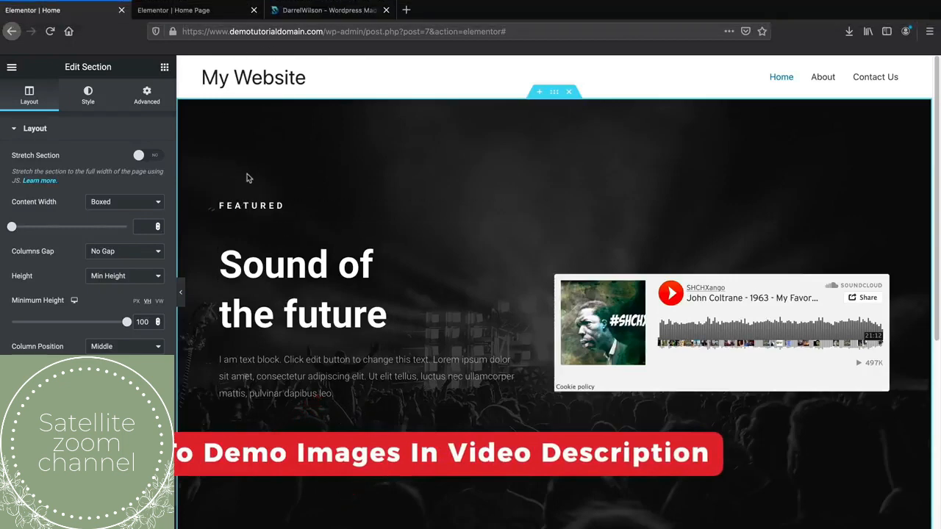
# - Take the browser out of full screen, move it aside to expose the desktop, and open the "elementor ecommerce images" folder
pyautogui.click(200, 10)
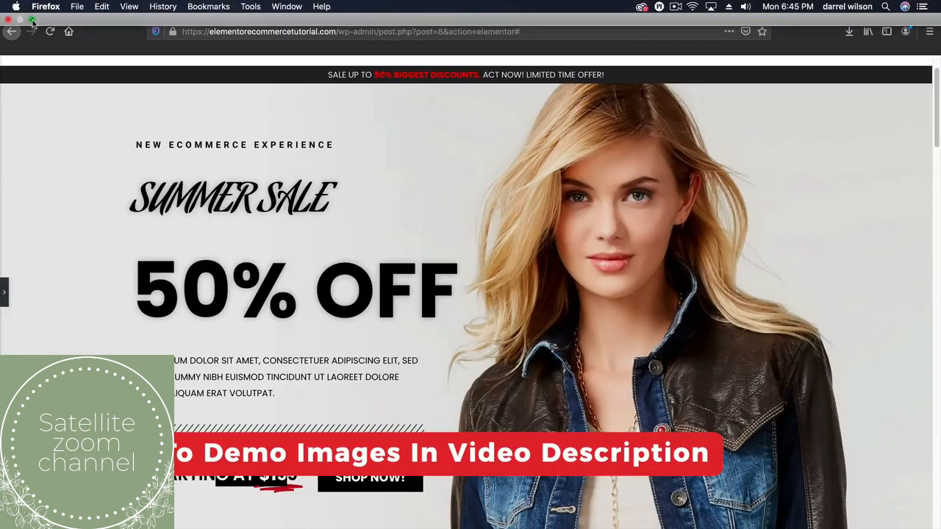
pyautogui.click(32, 21)
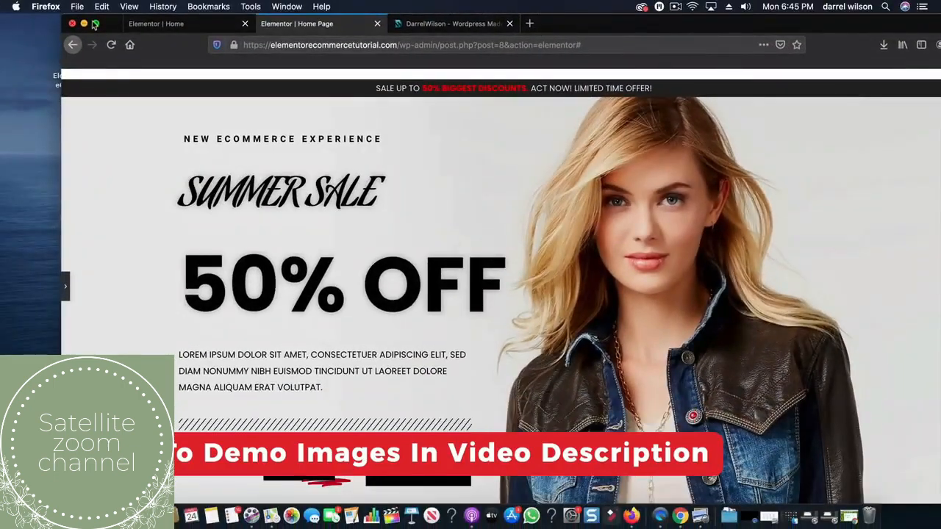
pyautogui.moveTo(95, 25); pyautogui.dragTo(275, 33)
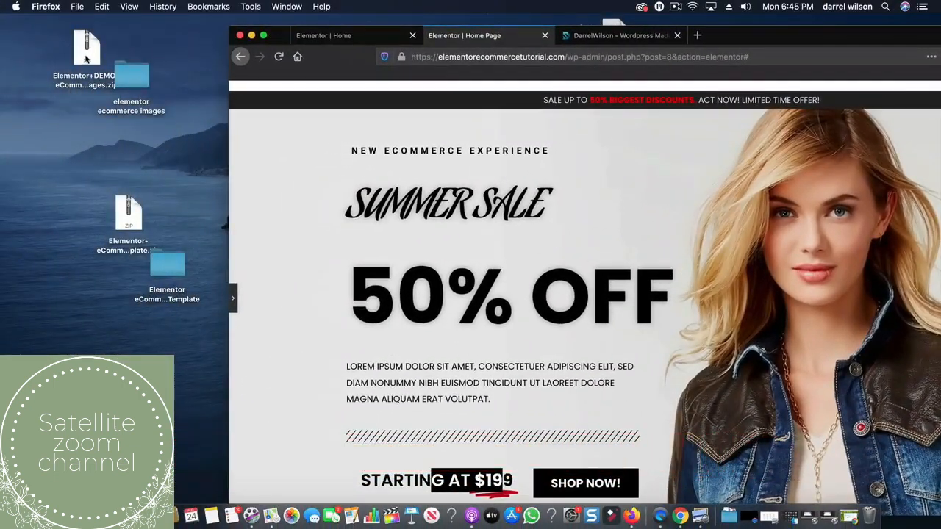
pyautogui.moveTo(86, 60); pyautogui.dragTo(53, 105)
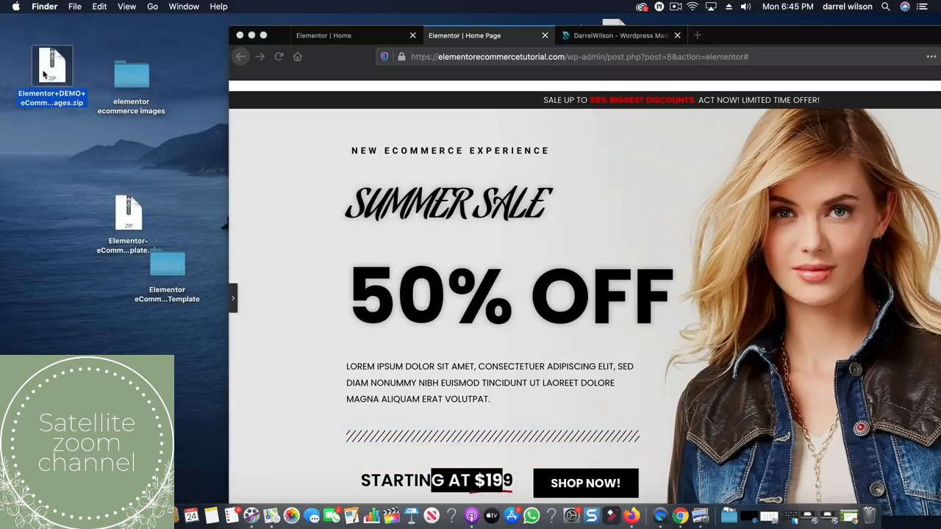
pyautogui.click(133, 81)
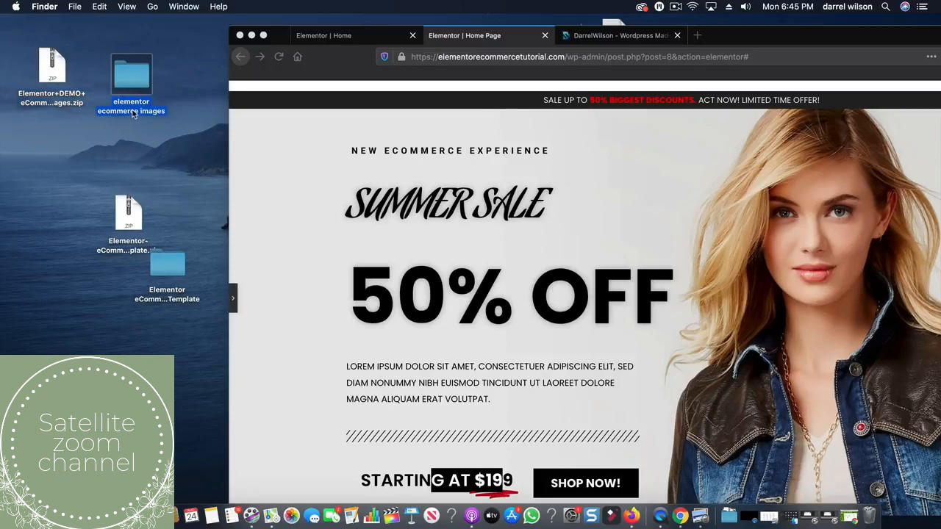
pyautogui.doubleClick(135, 113)
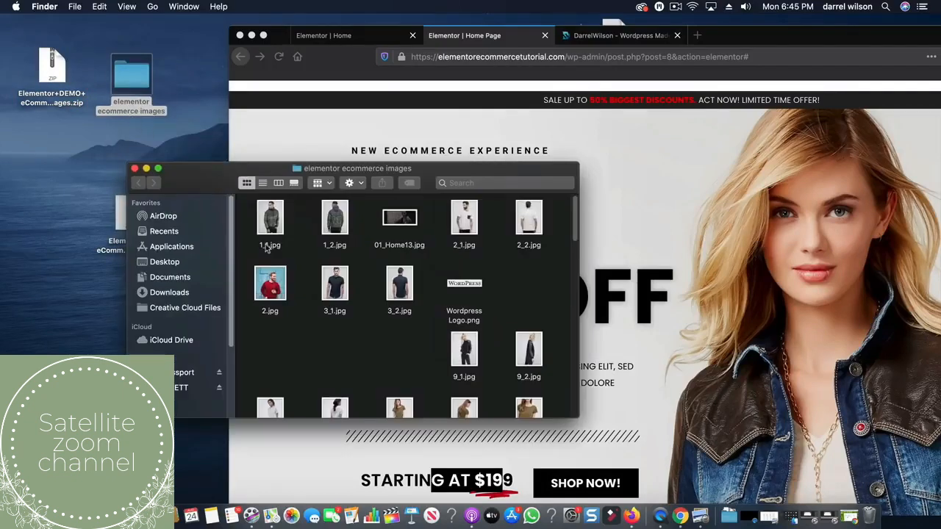
# - Look through the demo images in the folder and move Backround.jpg to an empty spot among them
pyautogui.scroll(-10, 358, 291)
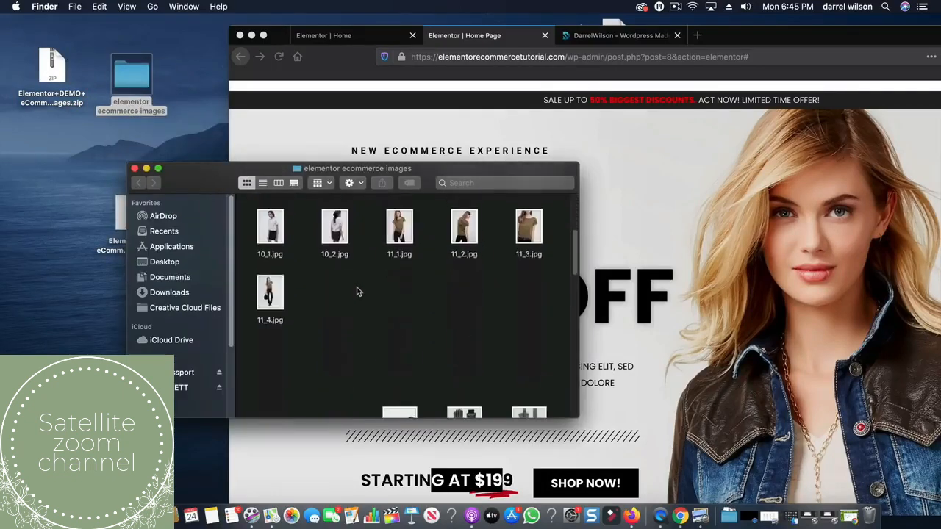
pyautogui.scroll(-8, 358, 291)
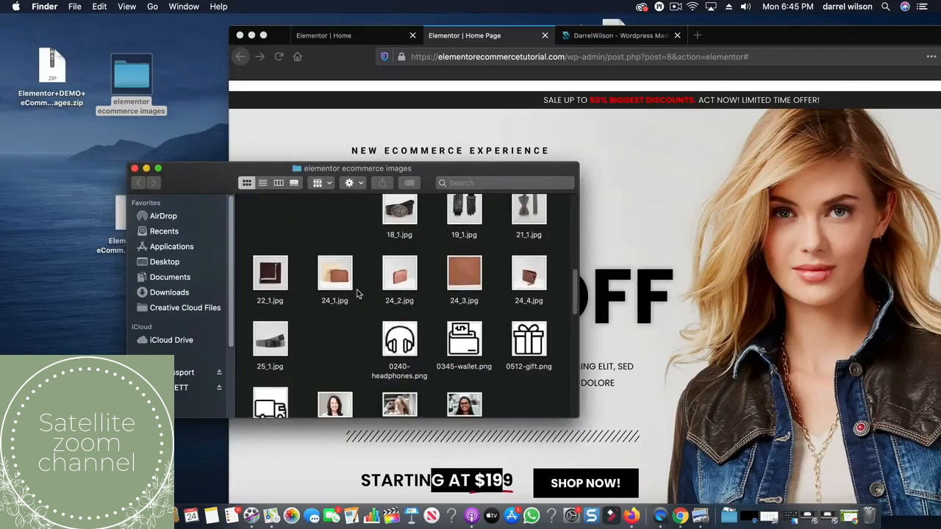
pyautogui.scroll(-6, 358, 291)
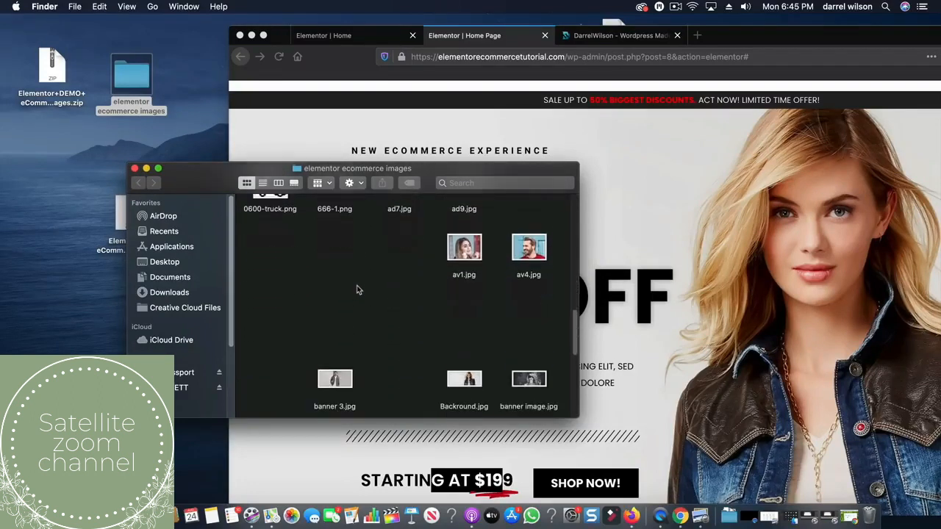
pyautogui.scroll(-1, 357, 288)
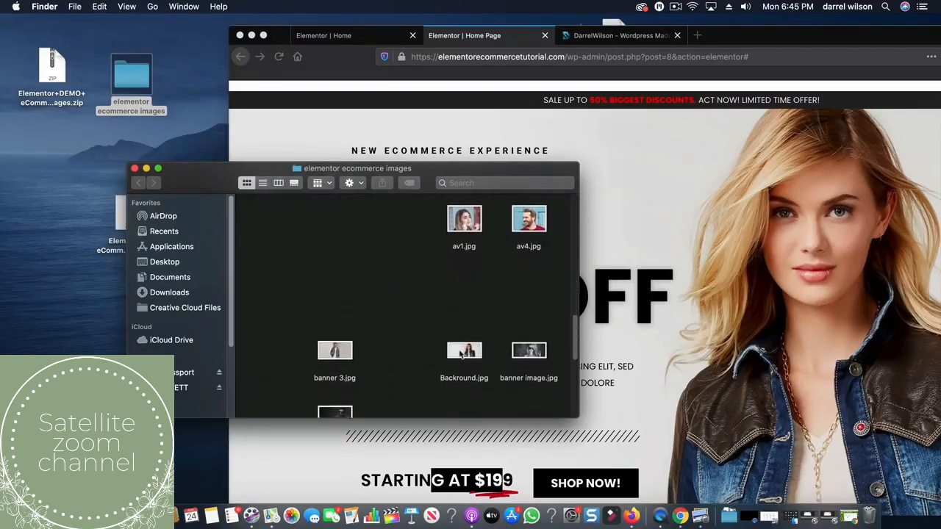
pyautogui.moveTo(461, 355); pyautogui.dragTo(317, 270)
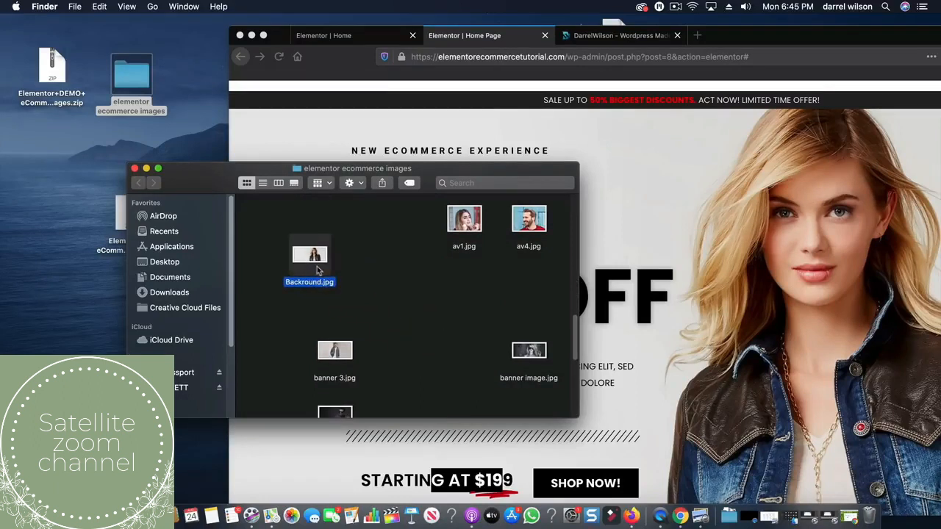
pyautogui.scroll(-3, 326, 280)
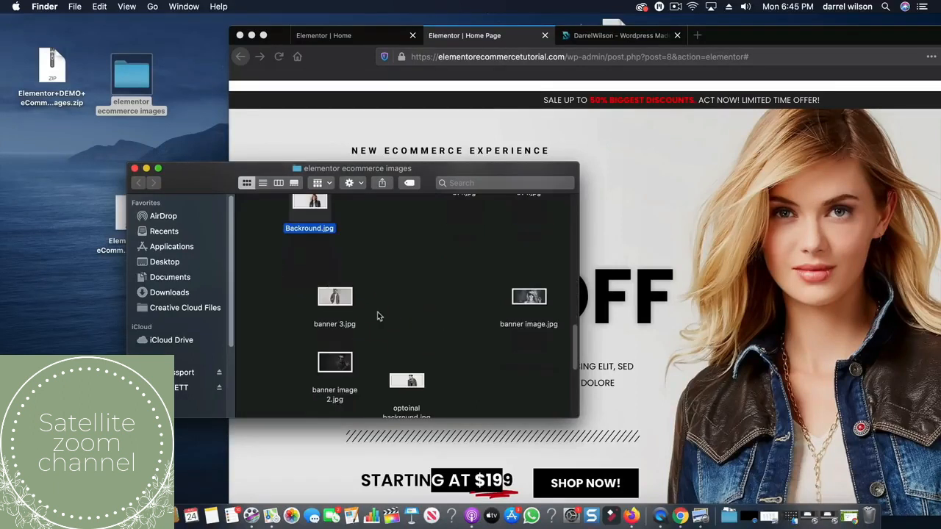
pyautogui.scroll(10, 378, 315)
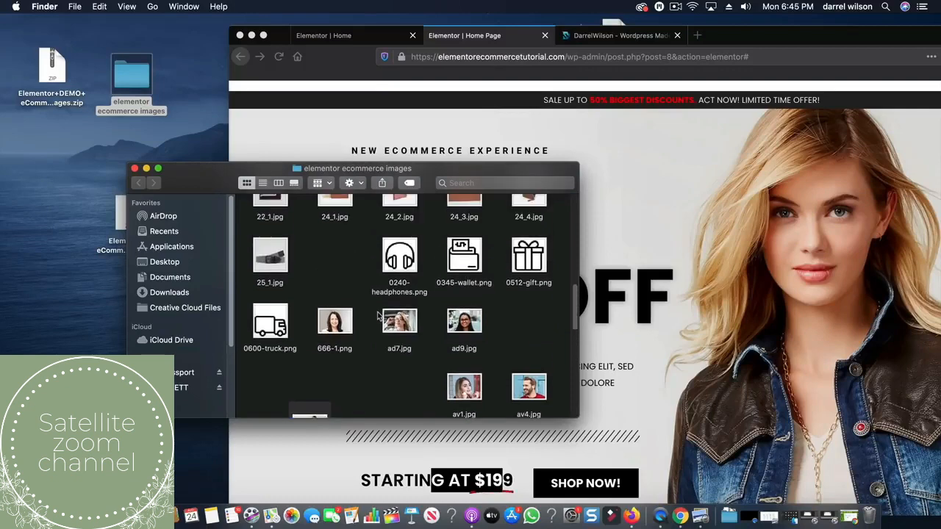
pyautogui.scroll(8, 377, 315)
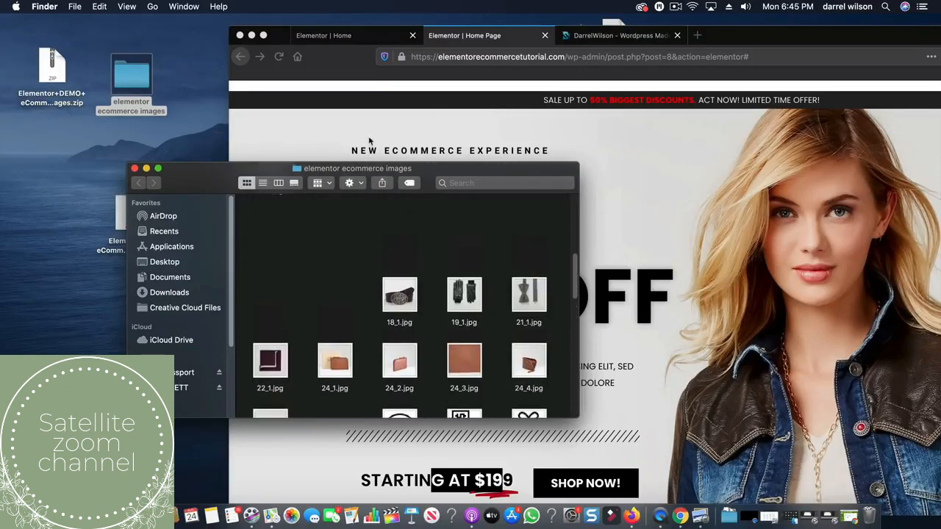
# - Return the browser to full screen and switch back to the Home page editor
pyautogui.click(370, 140)
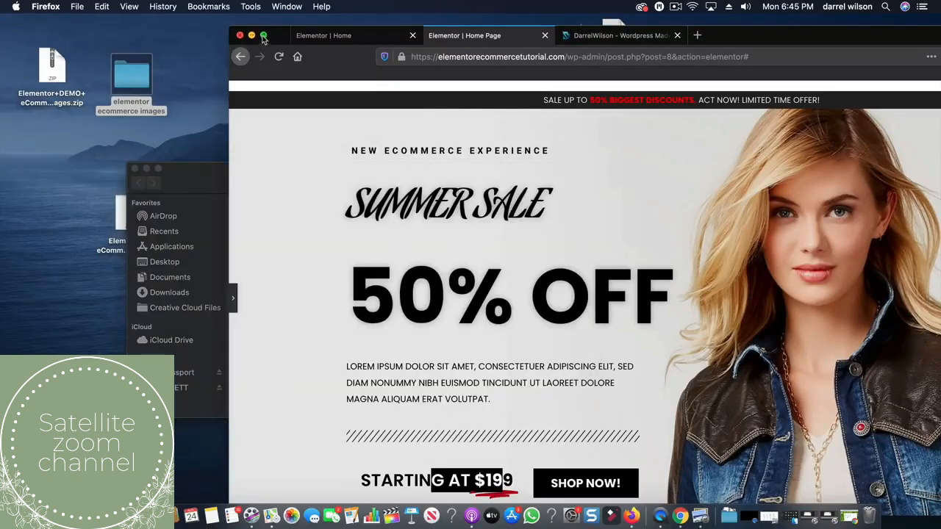
pyautogui.moveTo(264, 39)
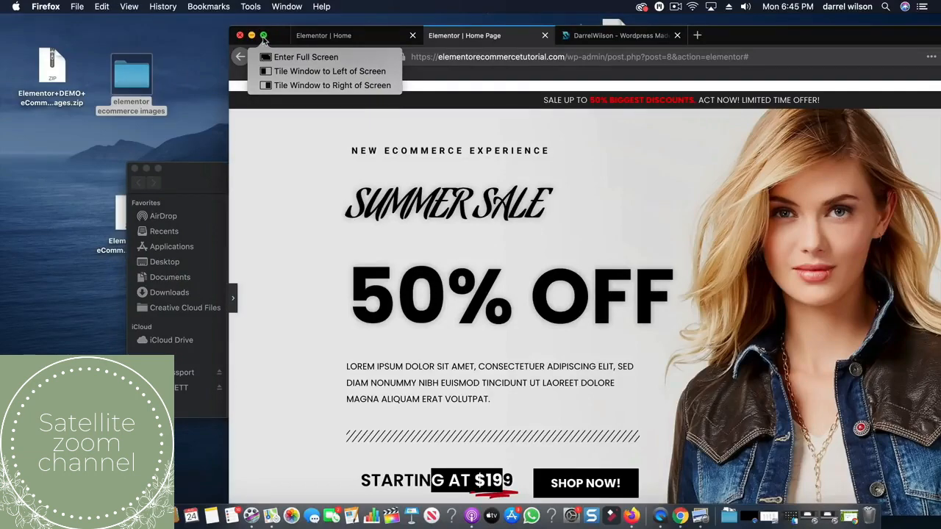
pyautogui.click(264, 36)
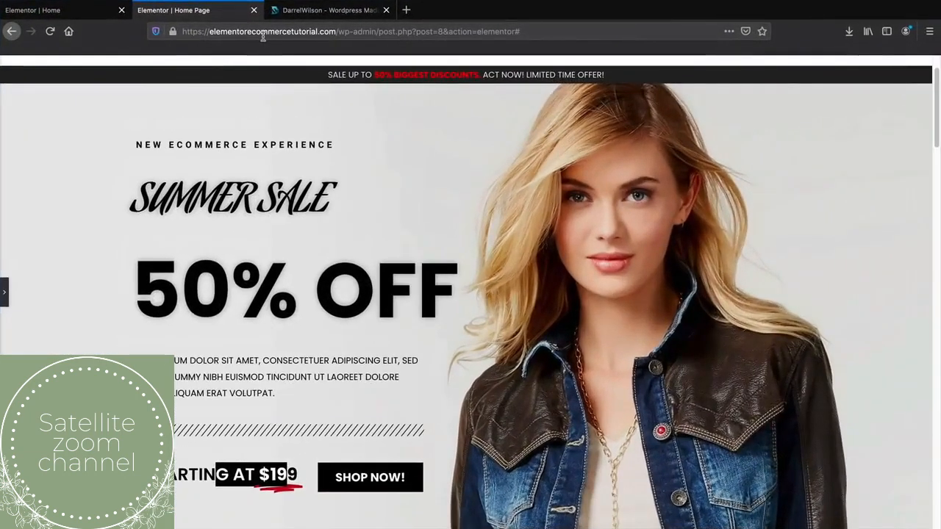
pyautogui.click(71, 11)
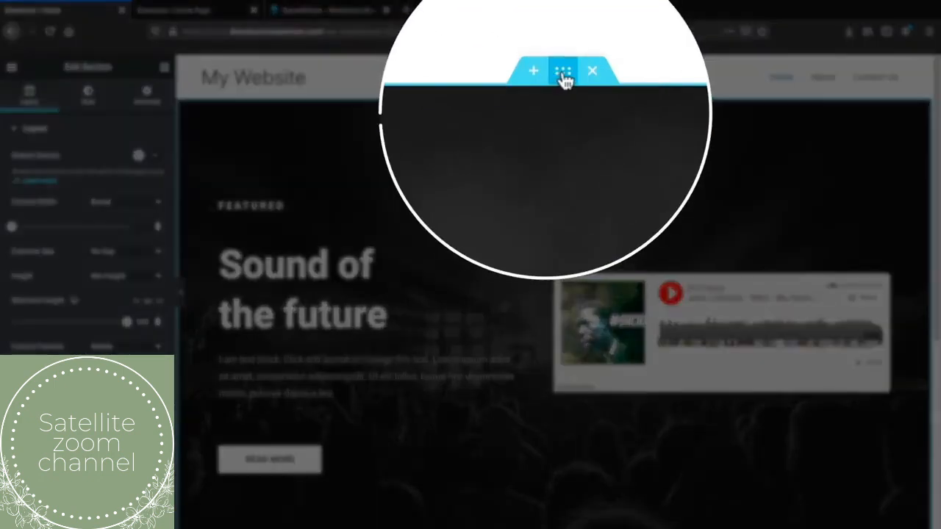
# - Dismiss the "Meet Right Click" hint and open the image chooser for the hero section's background style
pyautogui.moveTo(555, 94)
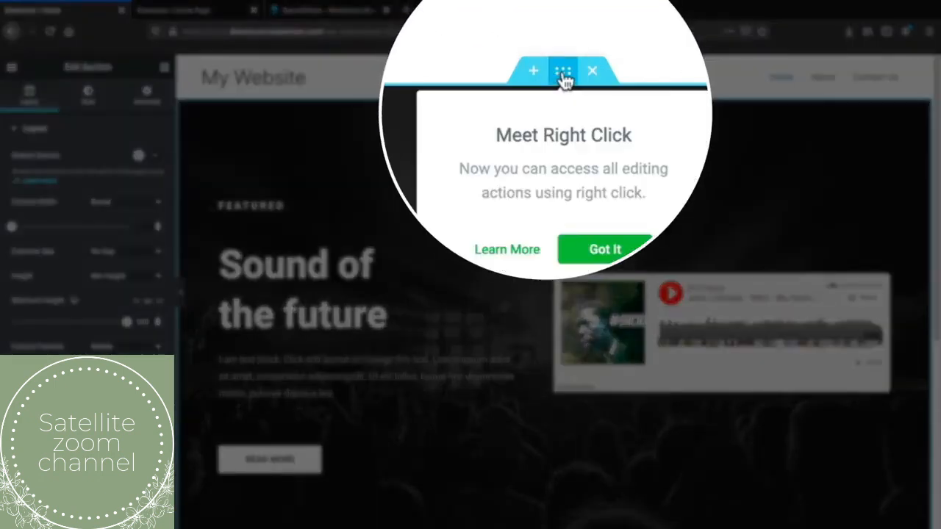
pyautogui.click(601, 252)
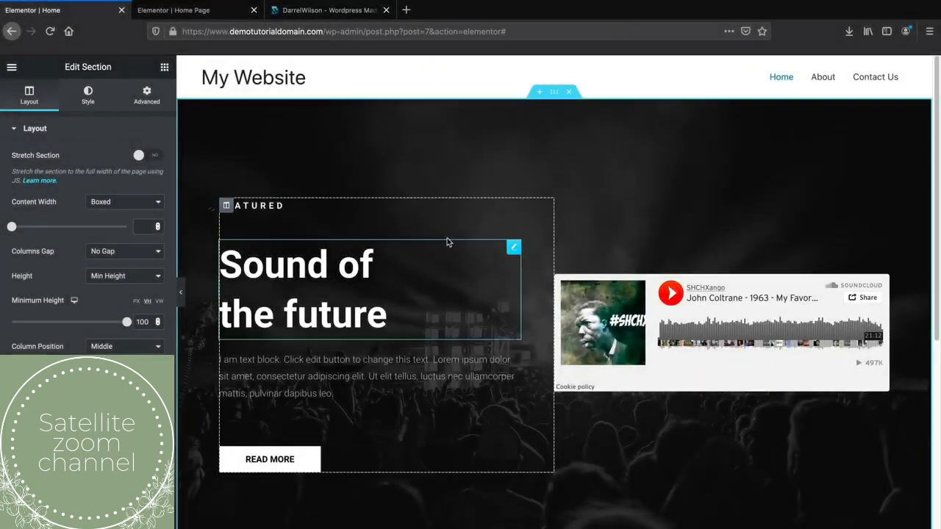
pyautogui.click(88, 95)
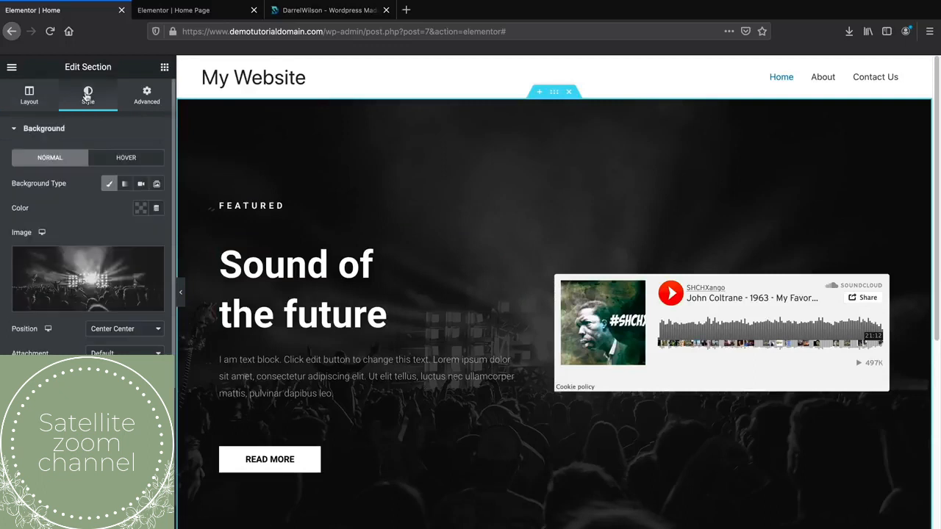
pyautogui.moveTo(54, 284)
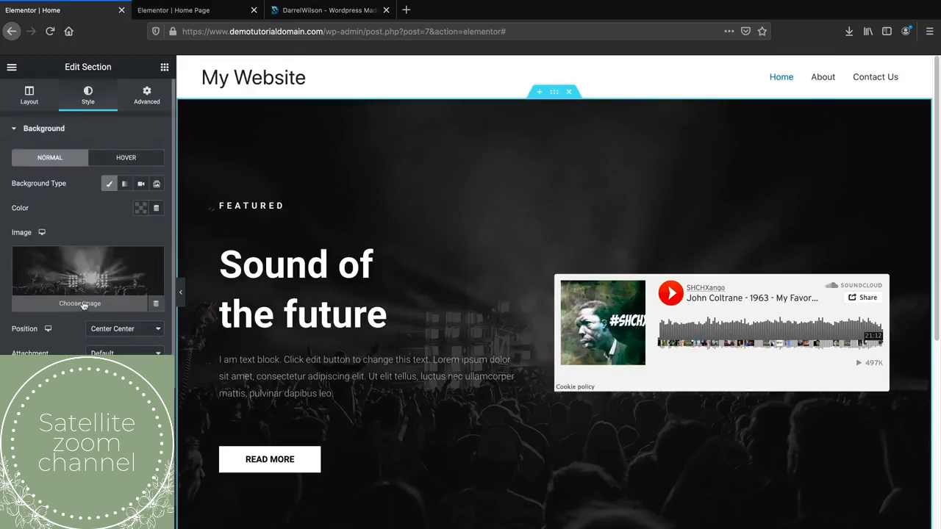
pyautogui.click(81, 303)
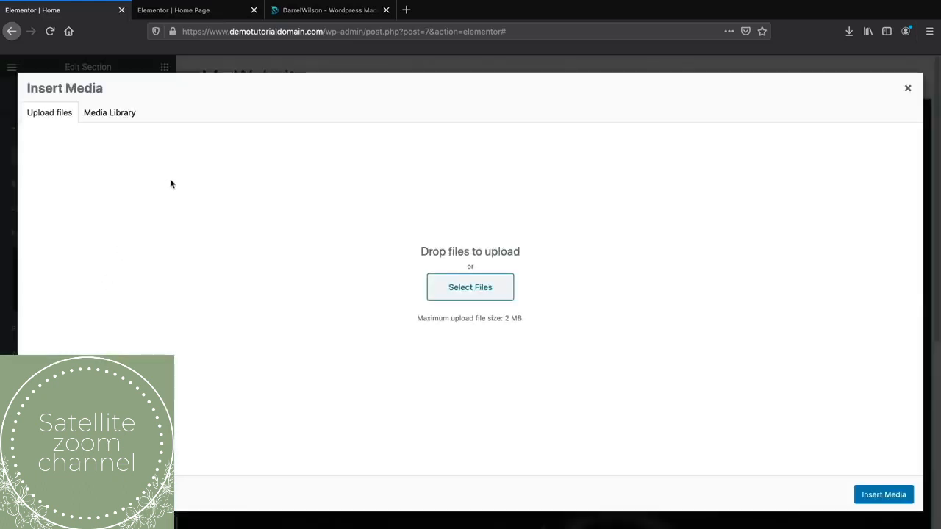
# - Upload all images from the desktop's "elementor ecommerce images" folder to the media library and insert Backround.jpg as the section background
pyautogui.click(461, 291)
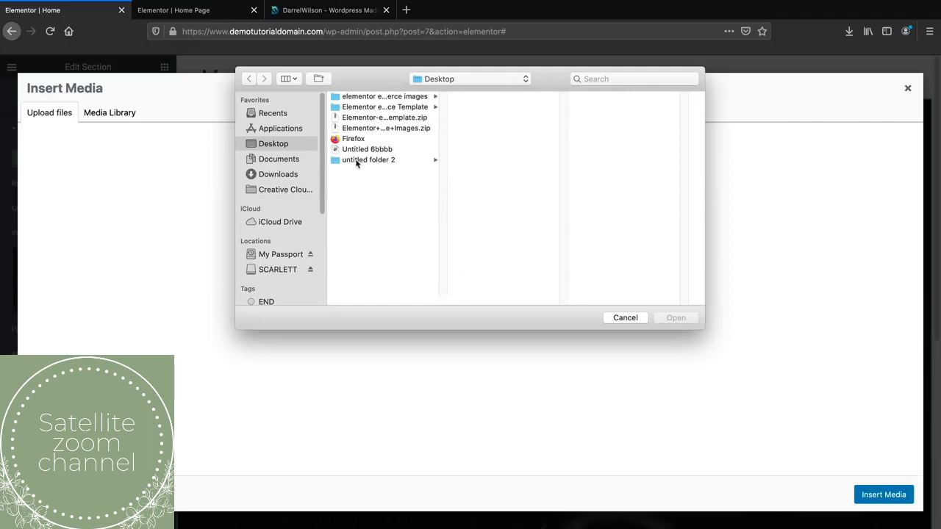
pyautogui.click(364, 98)
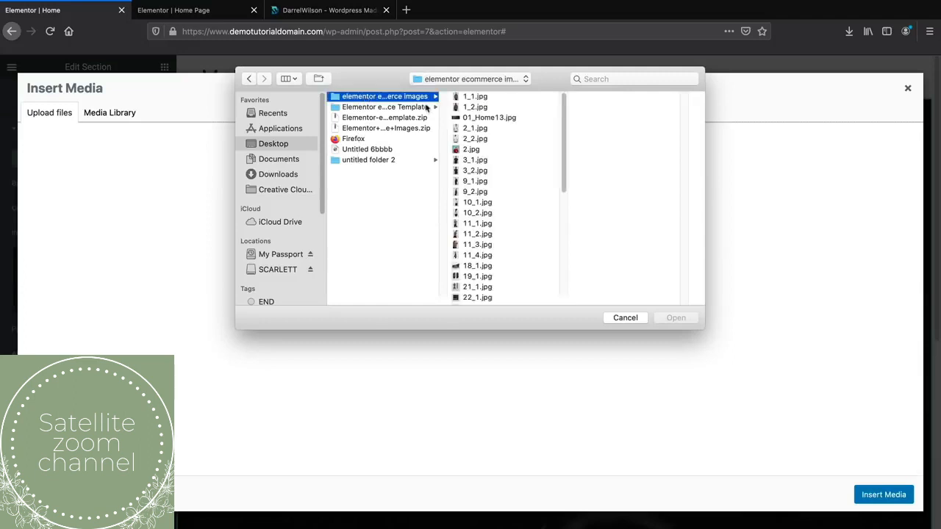
pyautogui.click(489, 97)
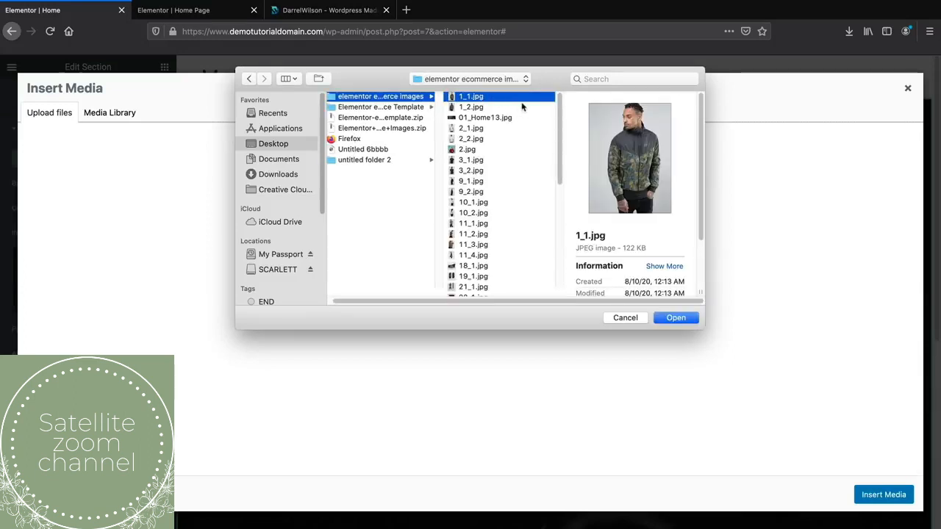
pyautogui.hotkey('shift', 'Down')
pyautogui.hotkey('shift', 'Down')
pyautogui.hotkey('shift', 'Down')
pyautogui.hotkey('shift', 'Down')
pyautogui.hotkey('shift', 'Down')
pyautogui.hotkey('shift', 'Down')
pyautogui.hotkey('shift', 'Down')
pyautogui.hotkey('shift', 'Down')
pyautogui.hotkey('shift', 'Down')
pyautogui.hotkey('shift', 'Down')
pyautogui.hotkey('shift', 'Down')
pyautogui.hotkey('shift', 'Down')
pyautogui.hotkey('shift', 'Down')
pyautogui.hotkey('shift', 'Down')
pyautogui.hotkey('shift', 'Down')
pyautogui.hotkey('shift', 'Down')
pyautogui.hotkey('shift', 'Down')
pyautogui.hotkey('shift', 'Down')
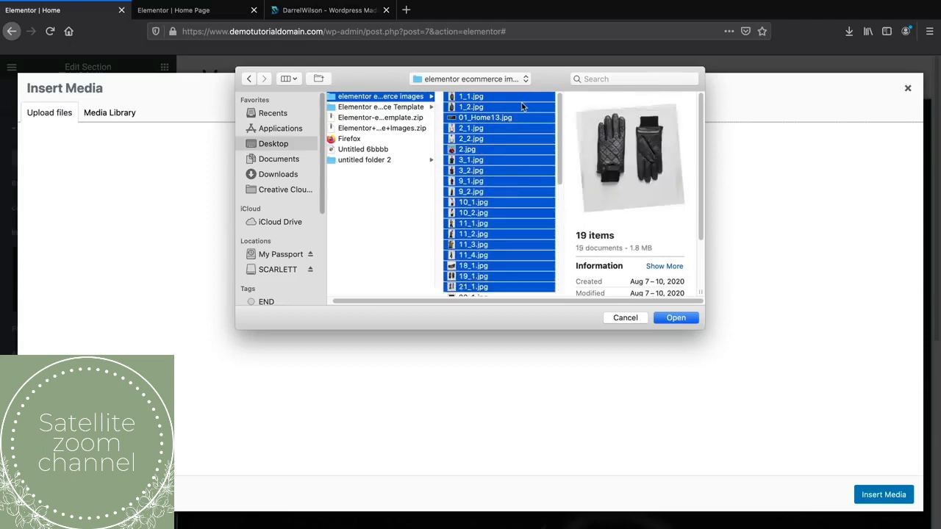
pyautogui.hotkey('shift', 'Down')
pyautogui.hotkey('shift', 'Down')
pyautogui.hotkey('shift', 'Down')
pyautogui.hotkey('shift', 'Down')
pyautogui.hotkey('shift', 'Down')
pyautogui.hotkey('shift', 'Down')
pyautogui.hotkey('shift', 'Down')
pyautogui.hotkey('shift', 'Down')
pyautogui.hotkey('shift', 'Down')
pyautogui.hotkey('shift', 'Down')
pyautogui.hotkey('shift', 'Down')
pyautogui.hotkey('shift', 'Down')
pyautogui.hotkey('shift', 'Down')
pyautogui.hotkey('shift', 'Down')
pyautogui.hotkey('shift', 'Down')
pyautogui.hotkey('shift', 'Down')
pyautogui.hotkey('shift', 'Down')
pyautogui.hotkey('shift', 'Down')
pyautogui.hotkey('shift', 'Down')
pyautogui.hotkey('shift', 'Down')
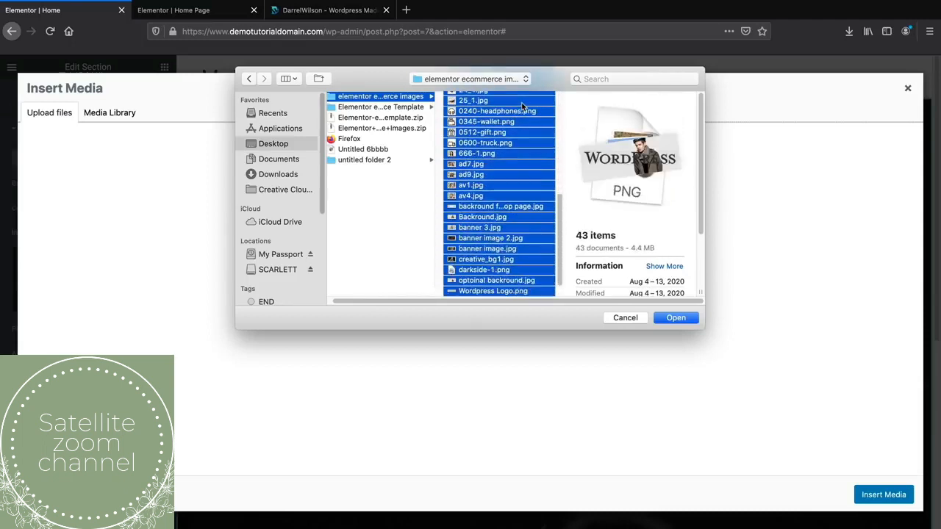
pyautogui.click(676, 319)
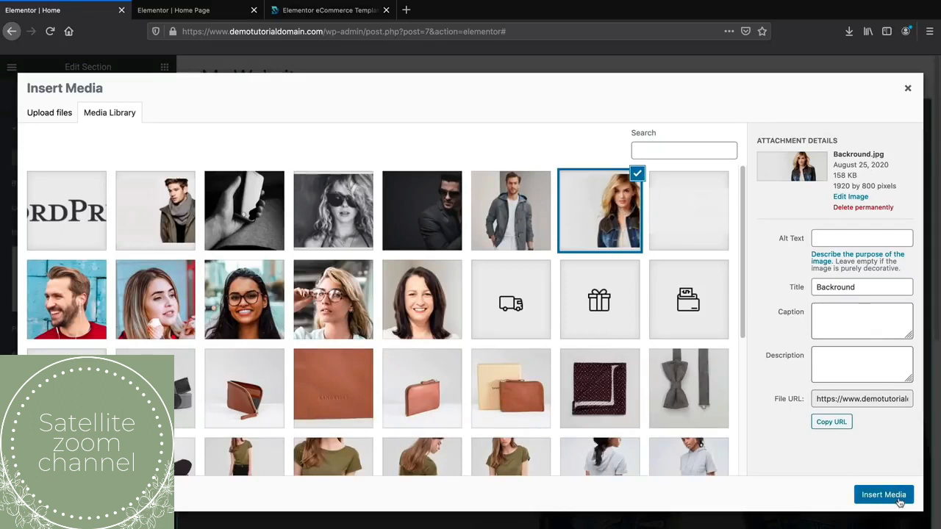
pyautogui.click(884, 495)
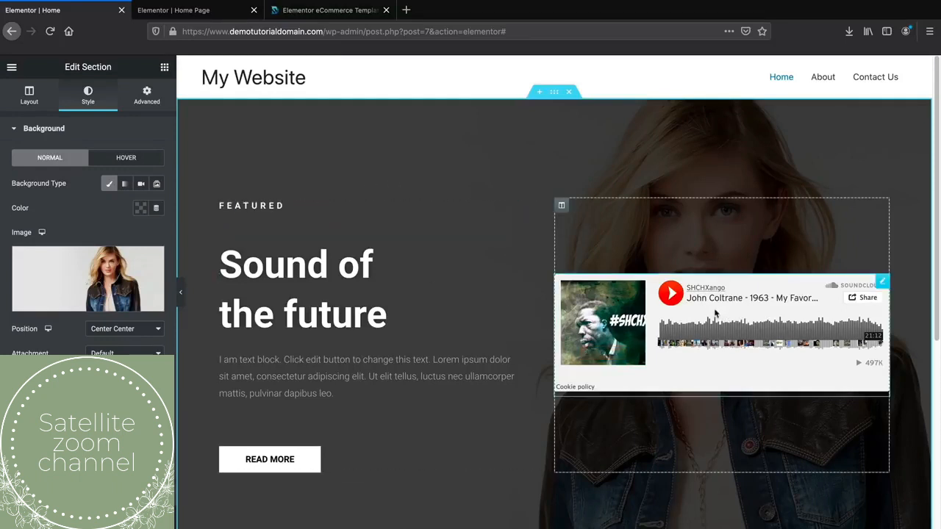
# - Delete the SoundCloud player widget from the hero section's second column
pyautogui.rightClick(829, 288)
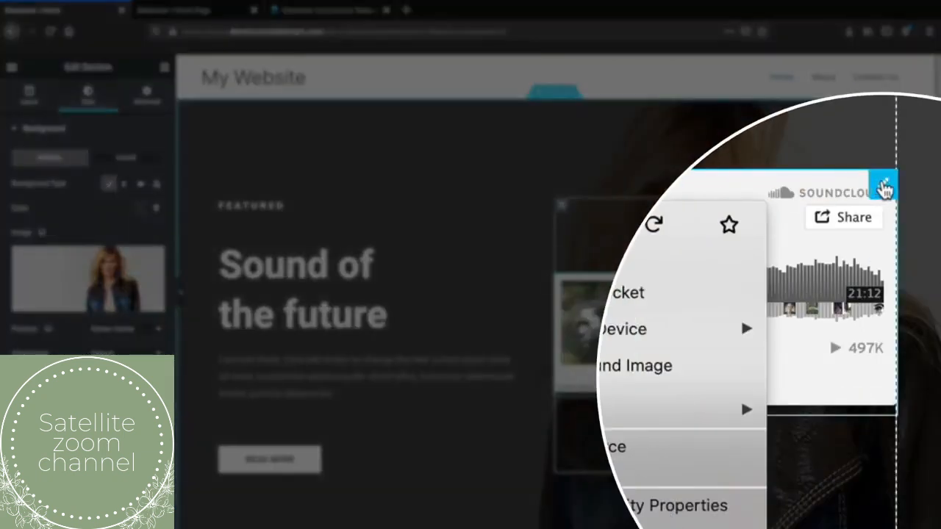
pyautogui.rightClick(884, 189)
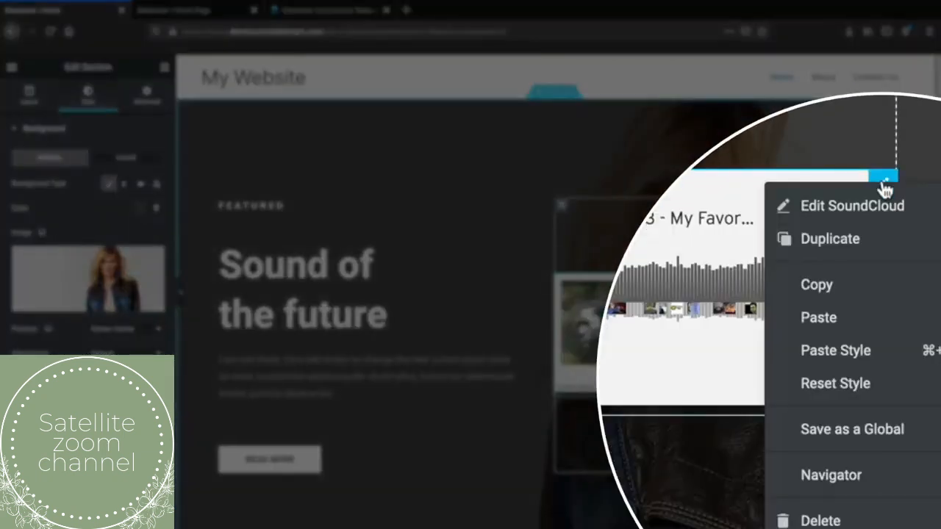
pyautogui.click(863, 519)
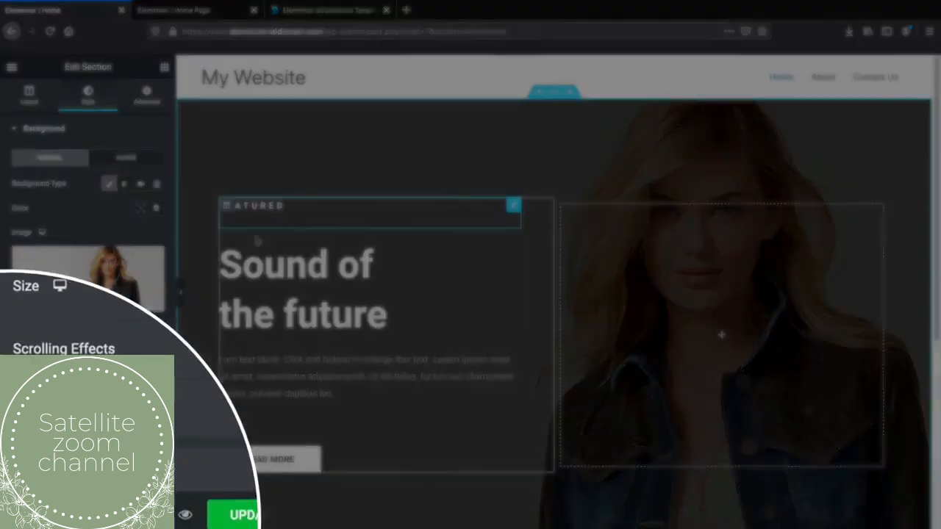
# - Remove the dark color from the hero section's background overlay by making it fully transparent
pyautogui.scroll(-1, 89, 220)
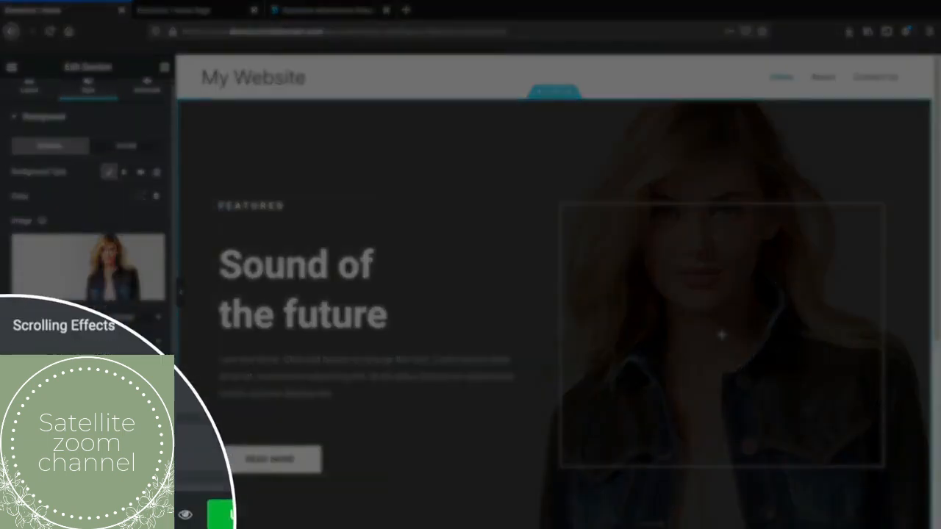
pyautogui.click(59, 472)
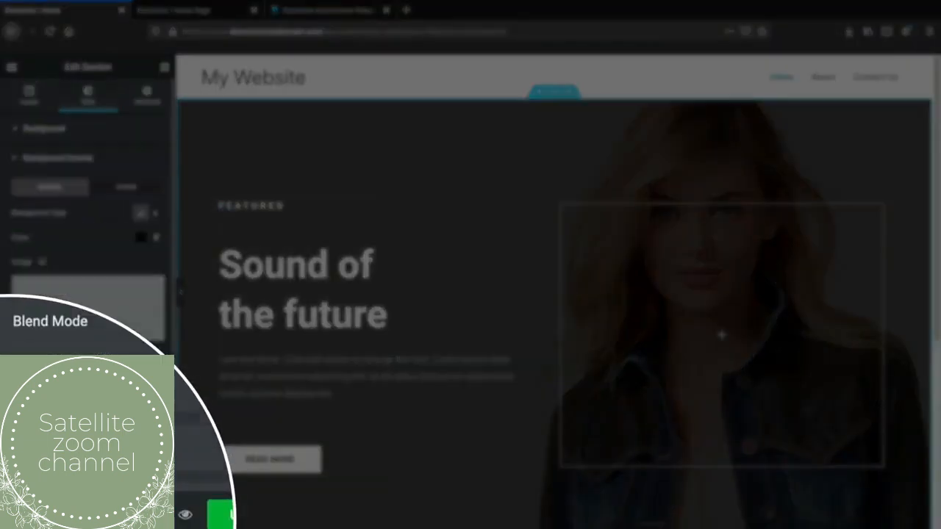
pyautogui.click(139, 239)
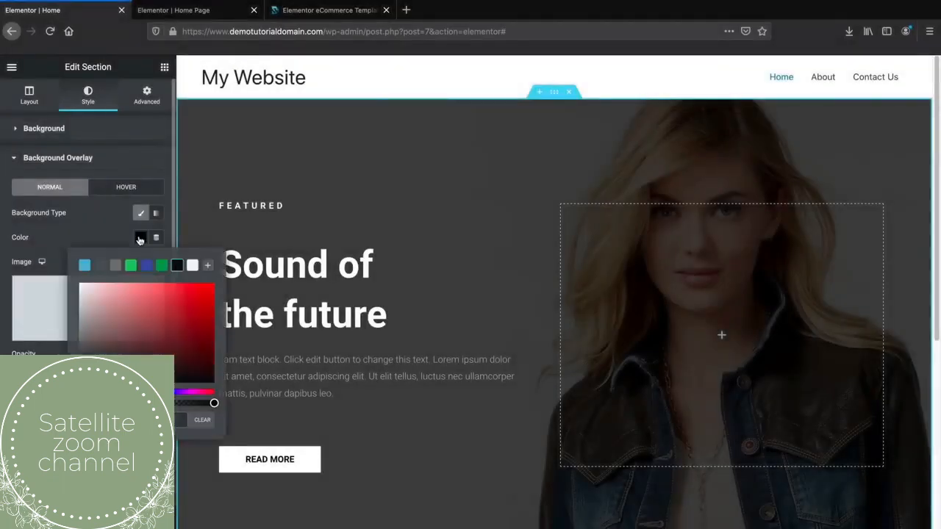
pyautogui.moveTo(204, 403); pyautogui.dragTo(176, 403)
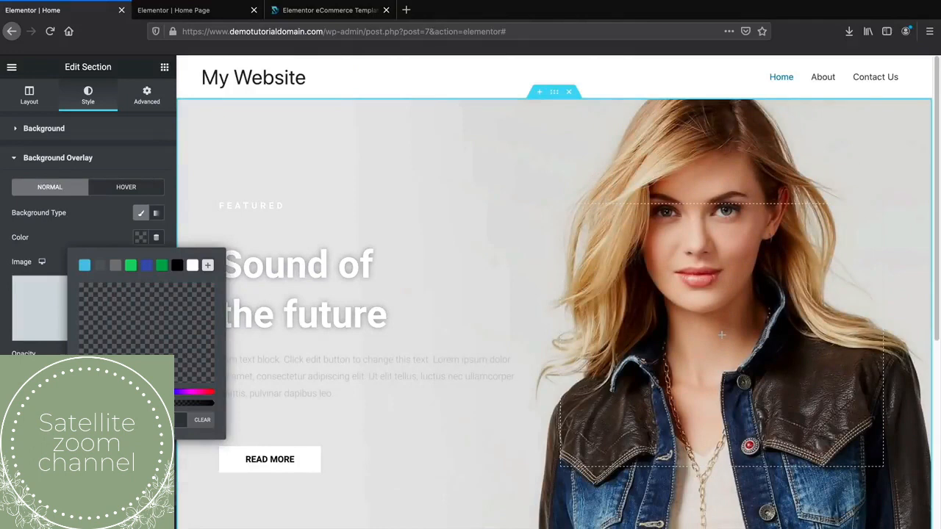
# - Replace the "Featured" text above the hero heading with "New Ecommerce Experience"
pyautogui.click(303, 211)
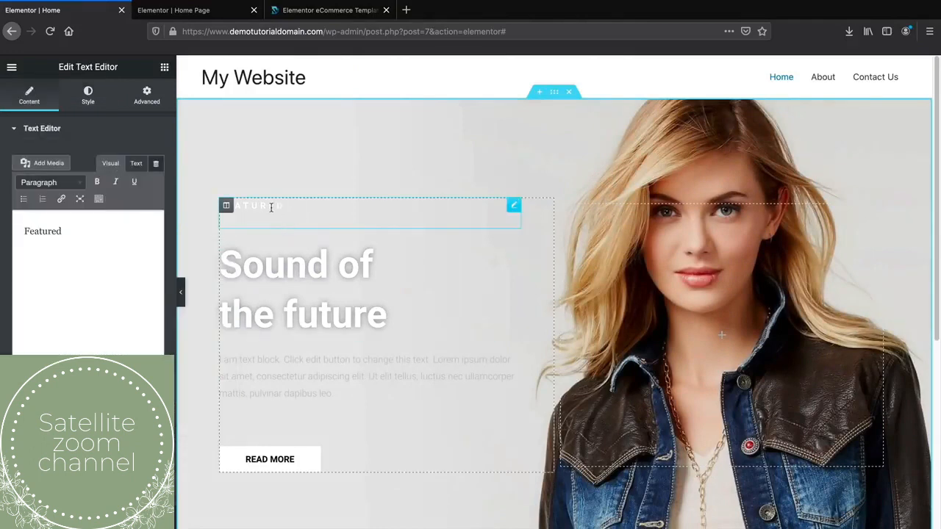
pyautogui.click(285, 263)
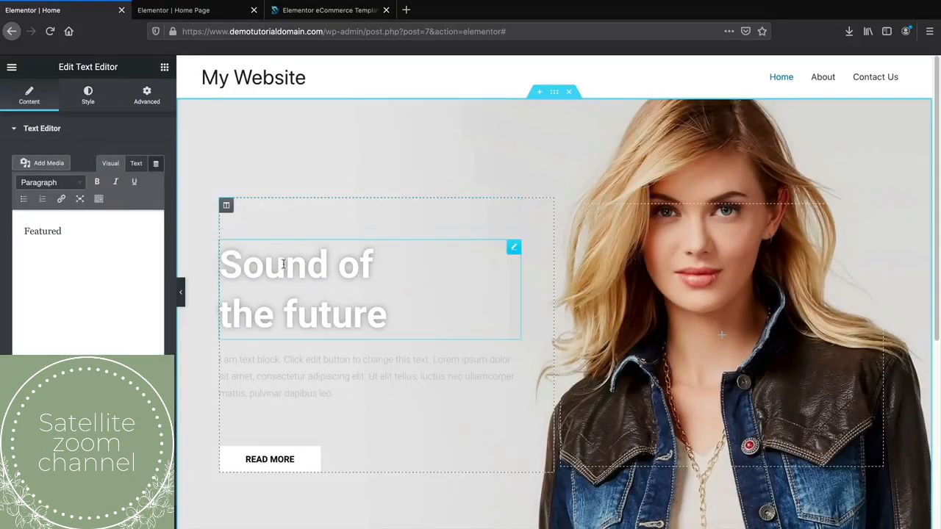
pyautogui.scroll(-2, 306, 296)
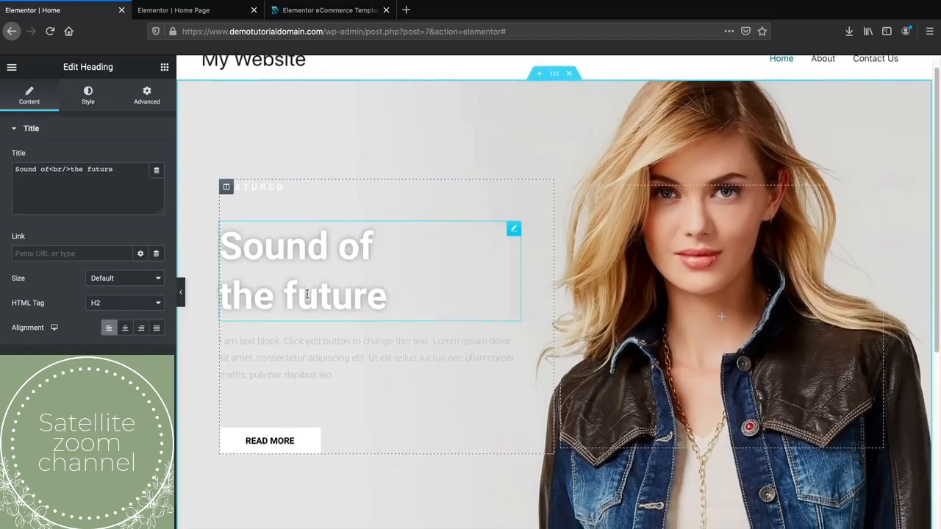
pyautogui.scroll(1, 307, 294)
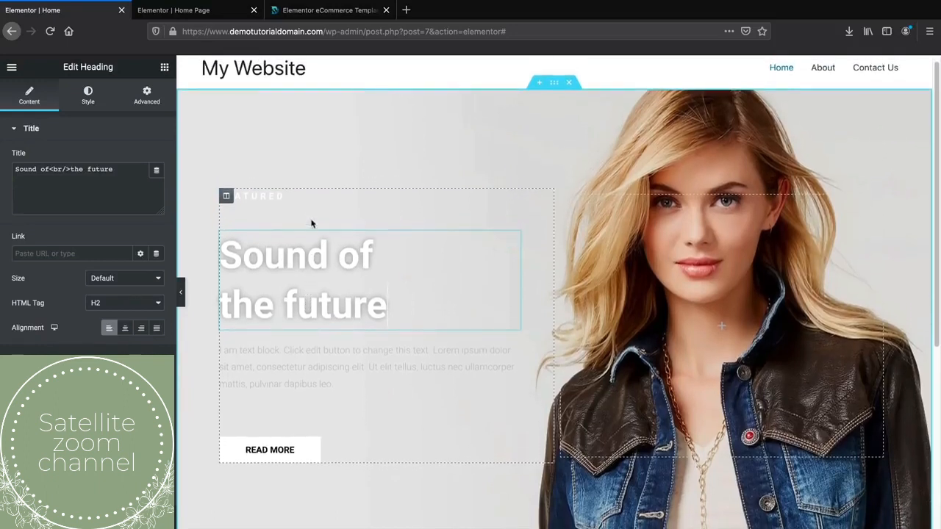
pyautogui.click(274, 196)
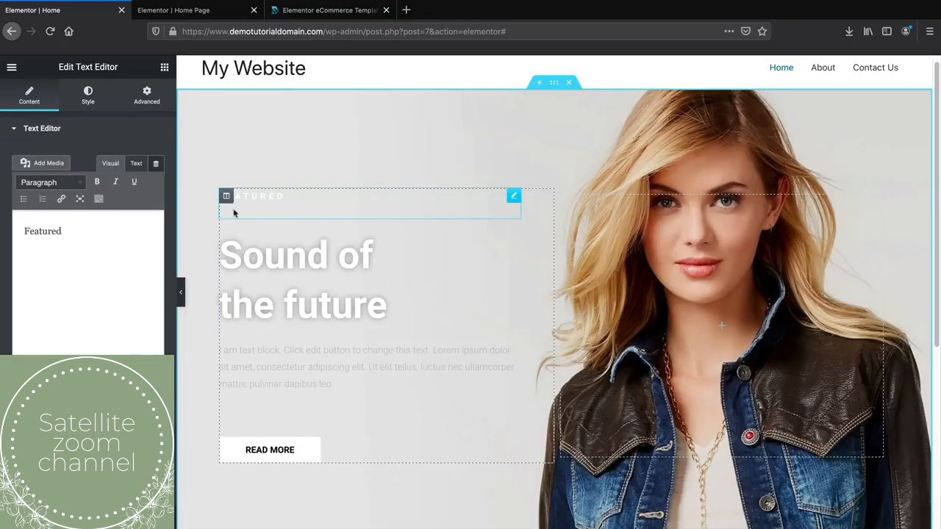
pyautogui.doubleClick(41, 231)
pyautogui.write('N')
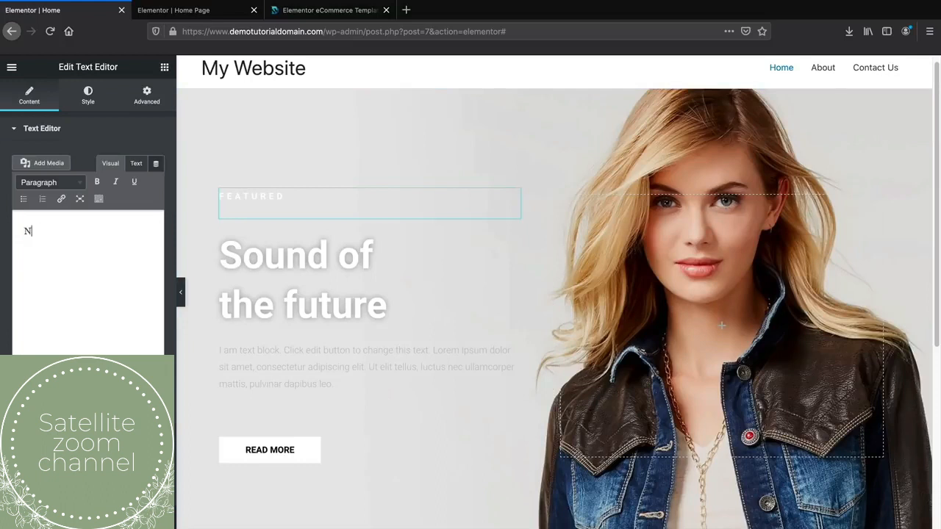
pyautogui.write('ew Ecommerce Experience')
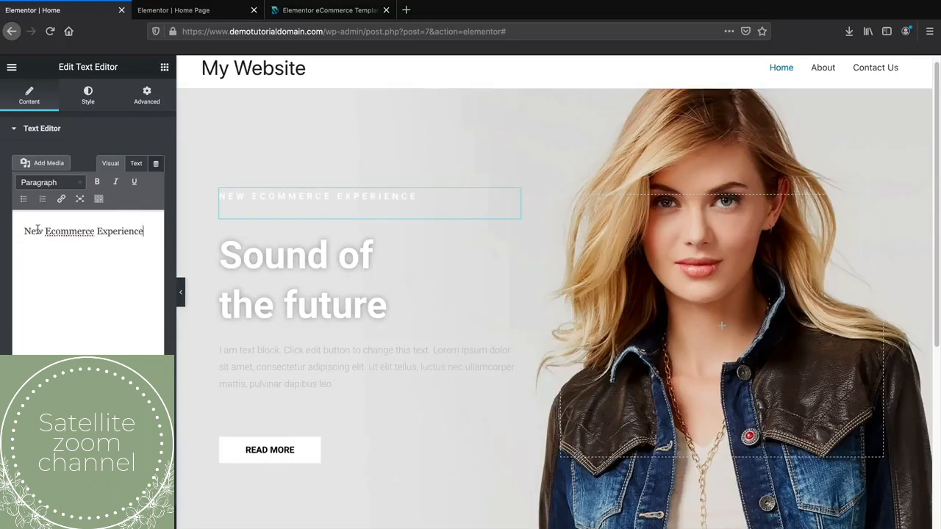
# - Set the text color of the "New Ecommerce Experience" line to black
pyautogui.click(89, 97)
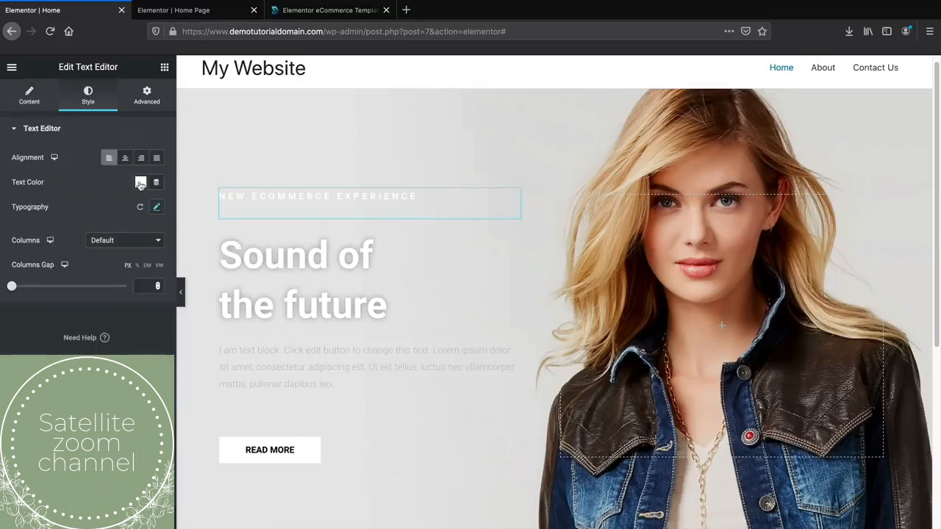
pyautogui.click(140, 182)
pyautogui.click(196, 311)
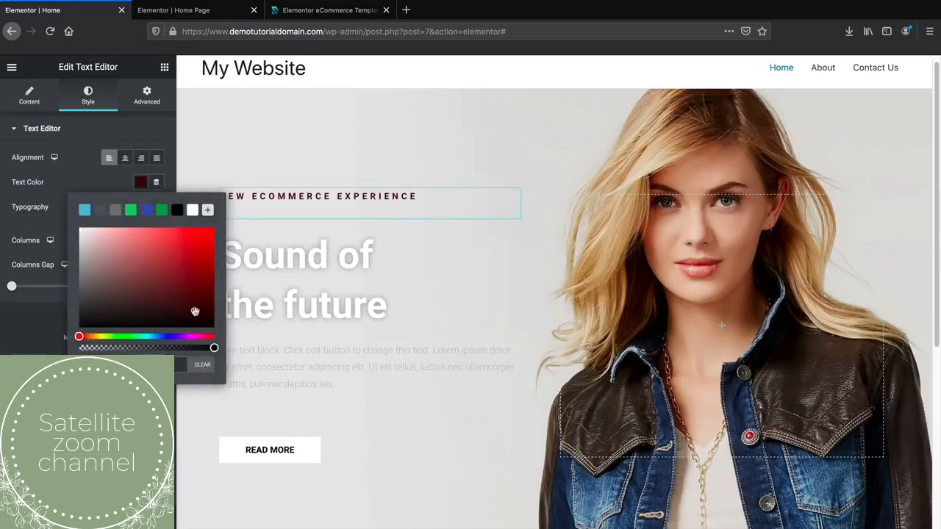
pyautogui.click(178, 213)
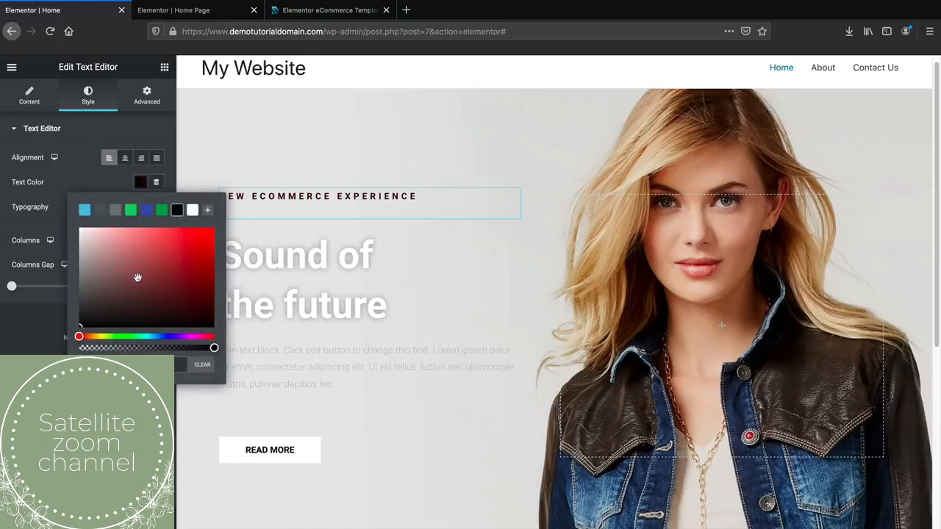
pyautogui.moveTo(139, 278); pyautogui.dragTo(204, 324)
pyautogui.click(123, 181)
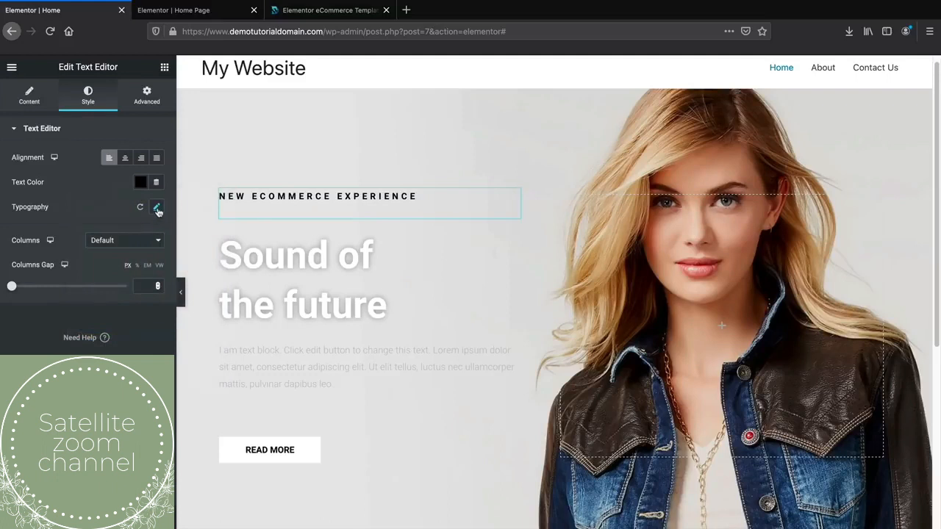
# - Set the font family of the "New Ecommerce Experience" line to Poppins
pyautogui.click(156, 209)
pyautogui.click(120, 240)
pyautogui.write('popp')
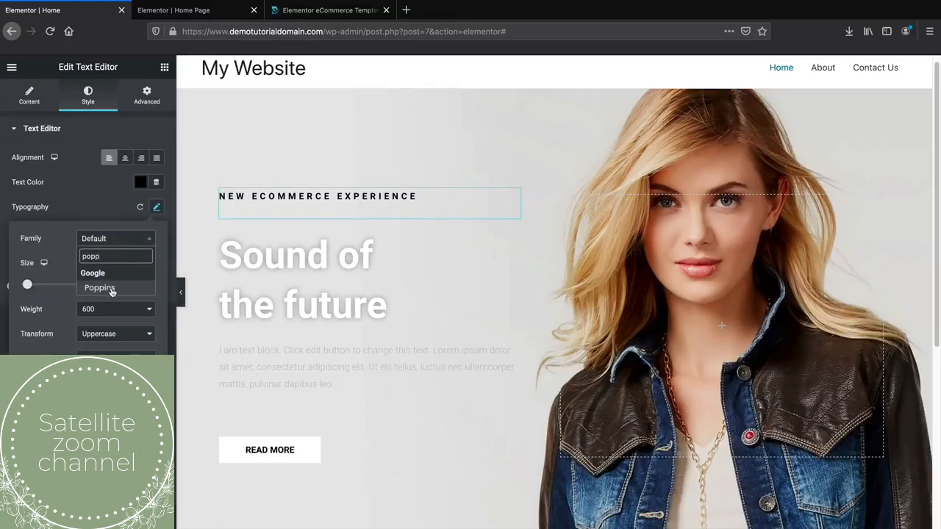
pyautogui.click(100, 288)
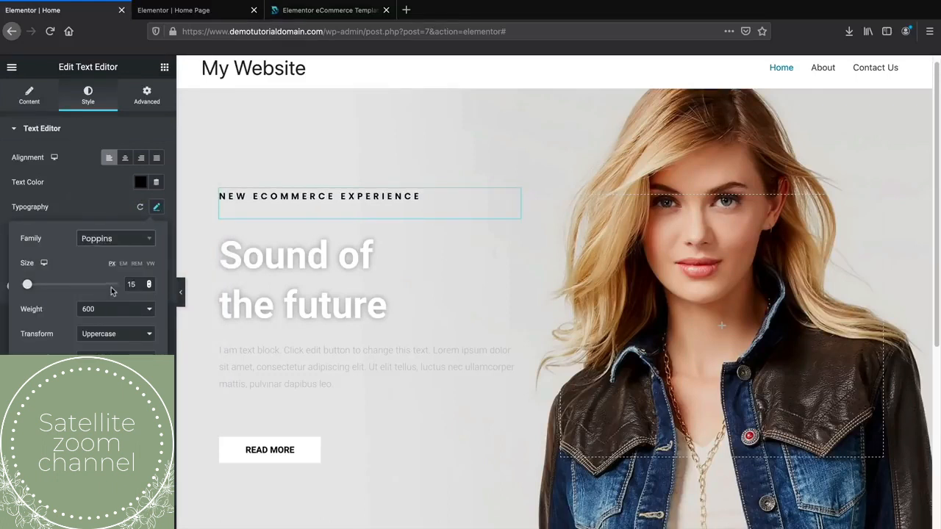
pyautogui.click(111, 239)
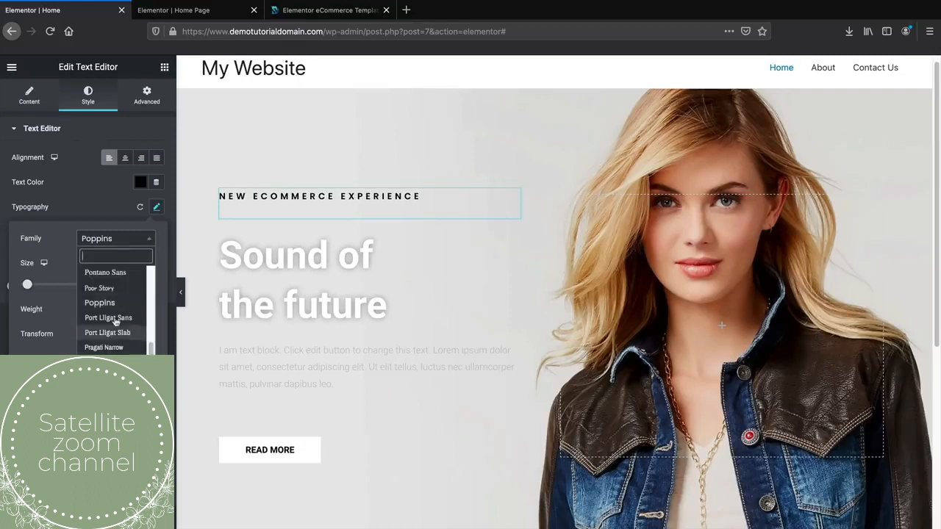
pyautogui.scroll(-3, 112, 306)
pyautogui.scroll(6, 112, 308)
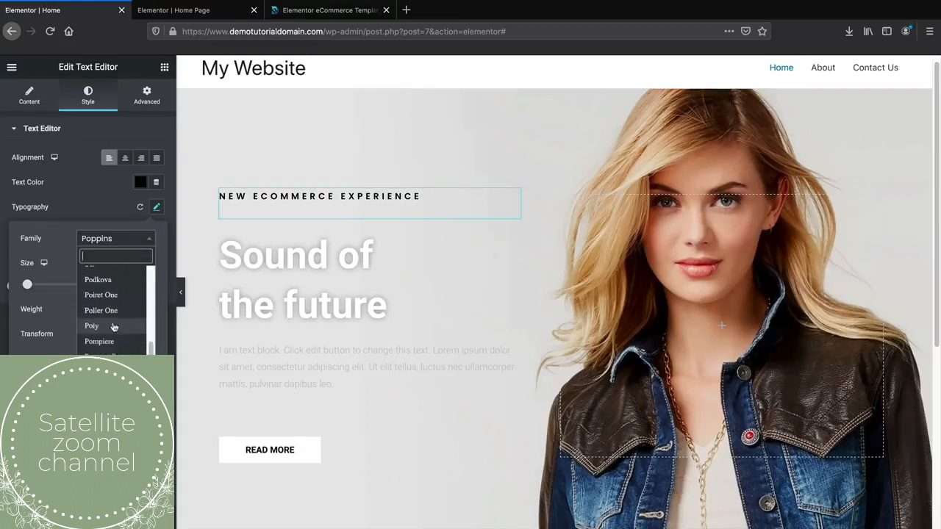
pyautogui.click(102, 208)
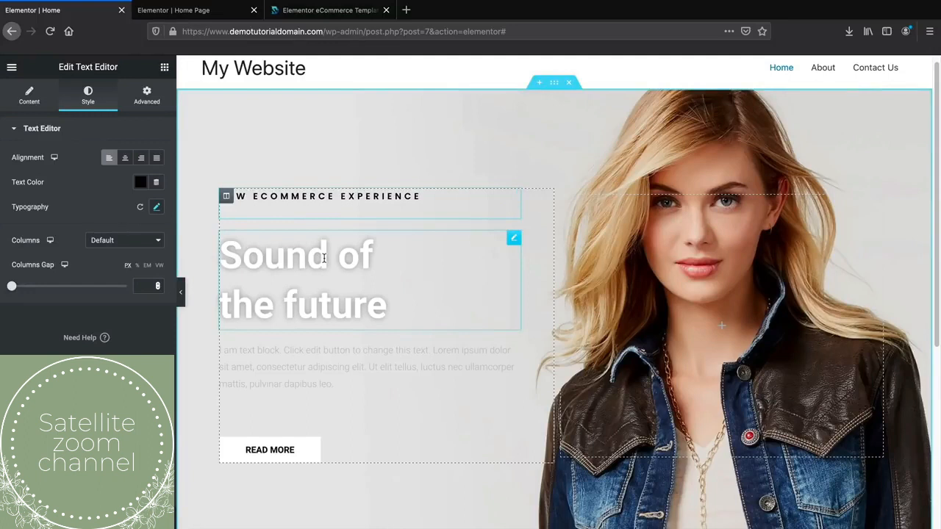
# - Duplicate the "Sound of the future" heading and change the upper copy's title to "Summer Sale"
pyautogui.rightClick(515, 240)
pyautogui.click(529, 264)
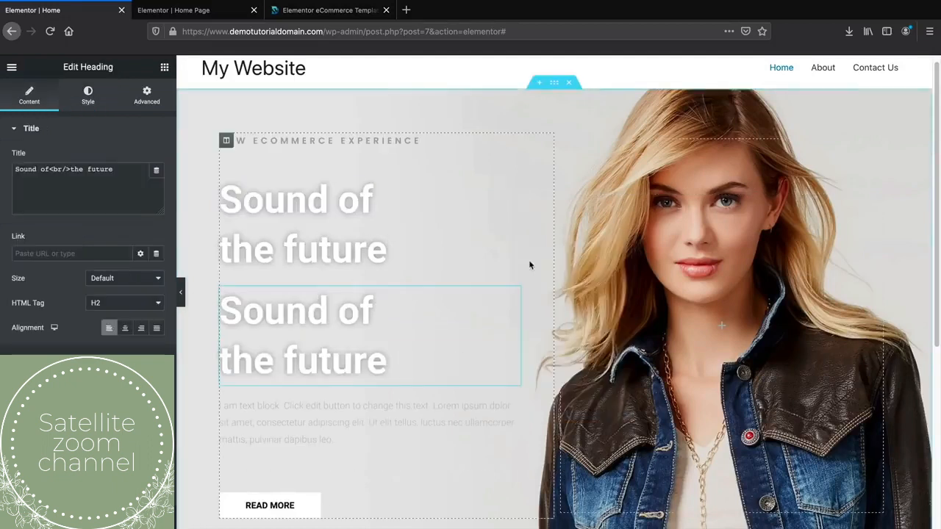
pyautogui.click(390, 247)
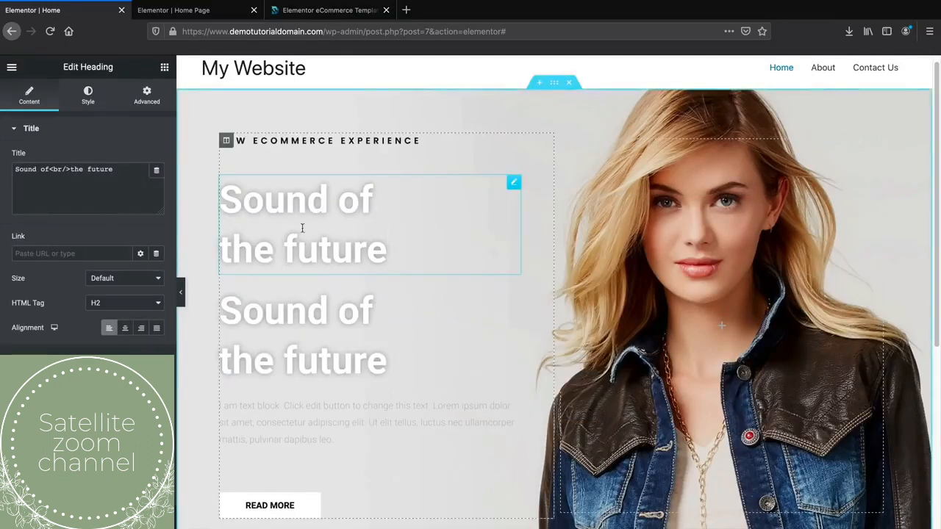
pyautogui.moveTo(116, 169); pyautogui.dragTo(2, 169)
pyautogui.write('Sumer Sale')
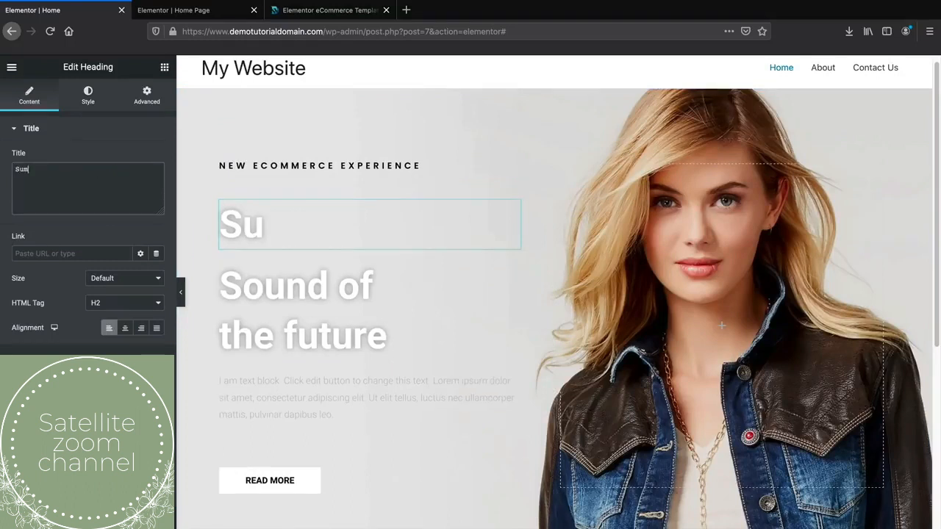
pyautogui.click(24, 166)
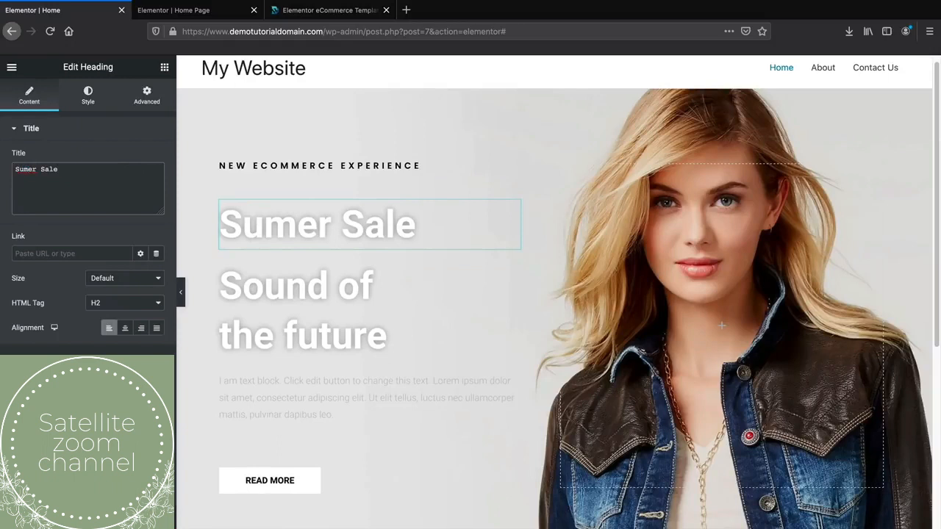
pyautogui.write('m')
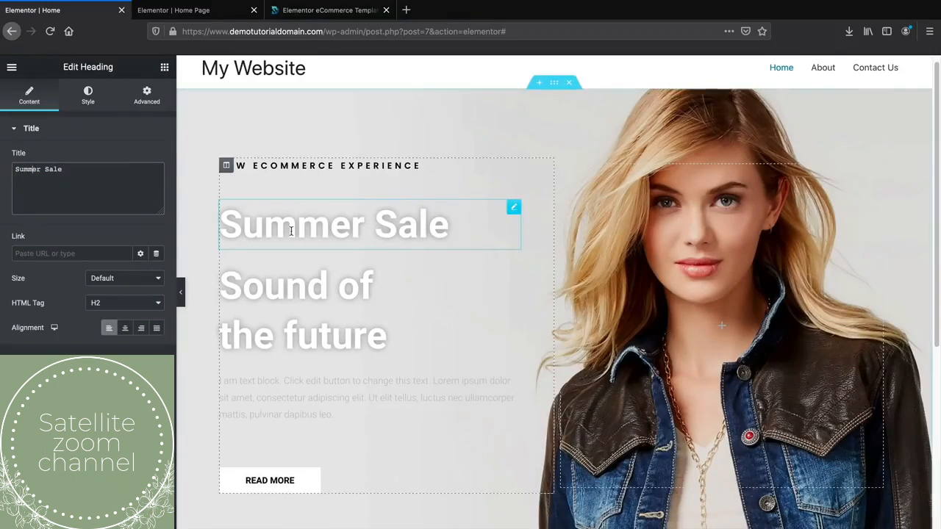
# - Set the text color of the "Summer Sale" heading to near-black
pyautogui.click(88, 97)
pyautogui.click(158, 183)
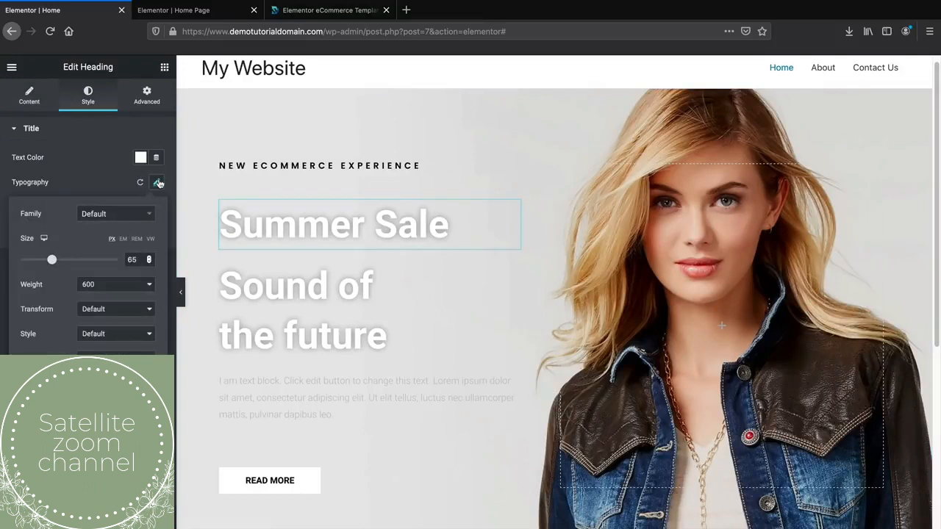
pyautogui.click(158, 182)
pyautogui.click(141, 157)
pyautogui.click(177, 185)
pyautogui.click(169, 260)
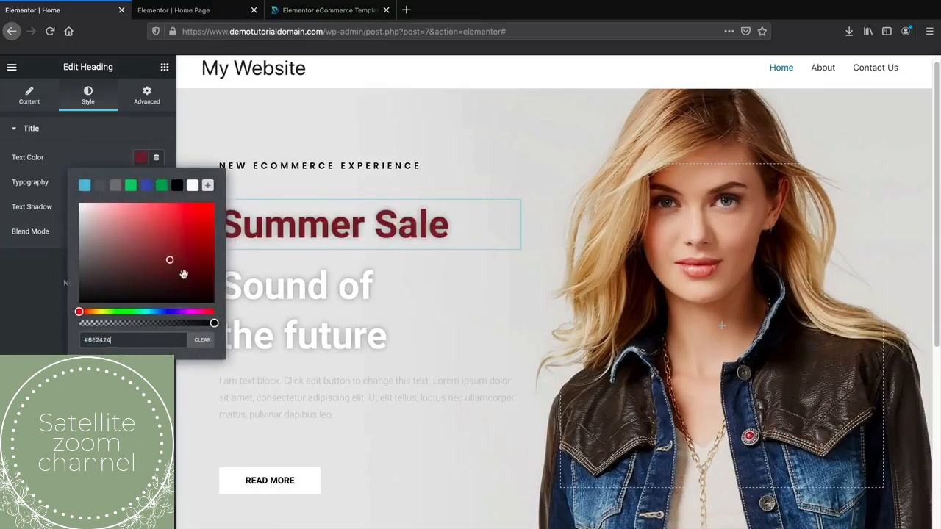
pyautogui.click(202, 294)
pyautogui.click(44, 311)
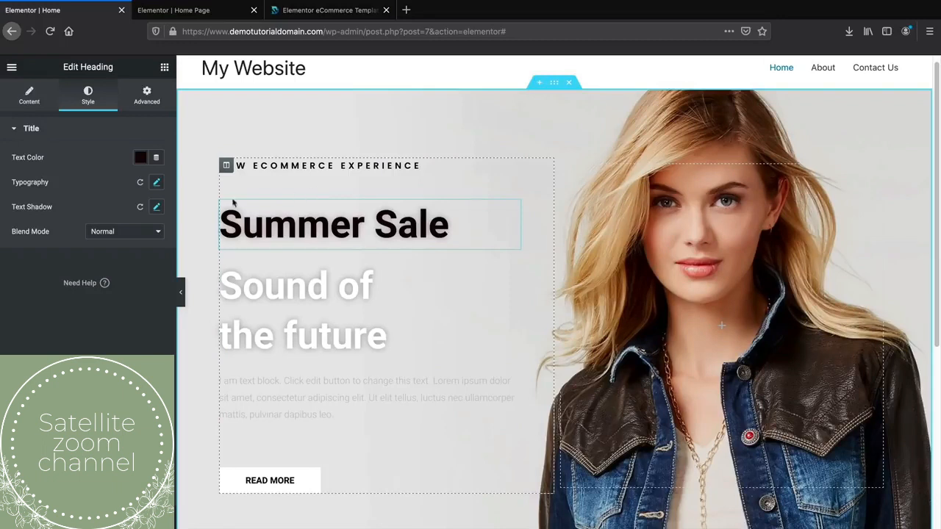
# - Set the font family of the "Summer Sale" heading to Aquafina Script
pyautogui.click(156, 182)
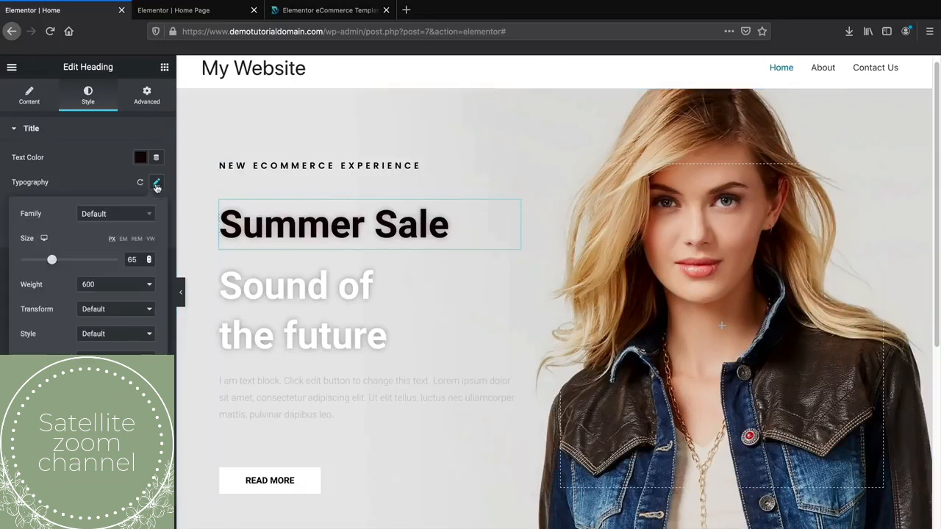
pyautogui.click(103, 214)
pyautogui.write('a')
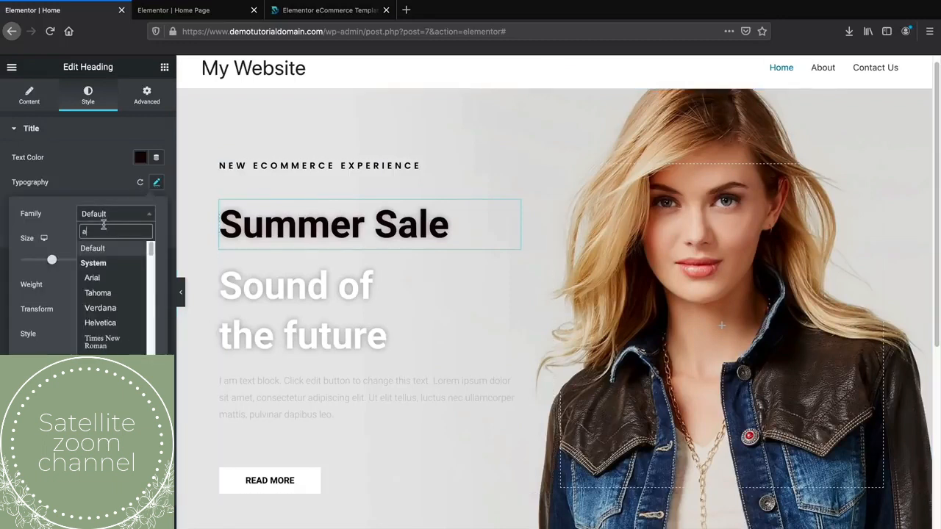
pyautogui.write('g')
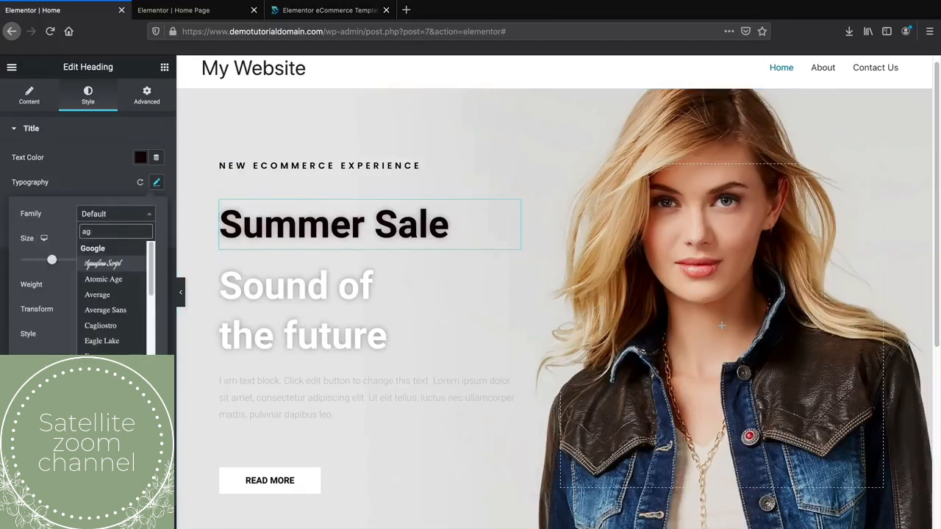
pyautogui.click(95, 264)
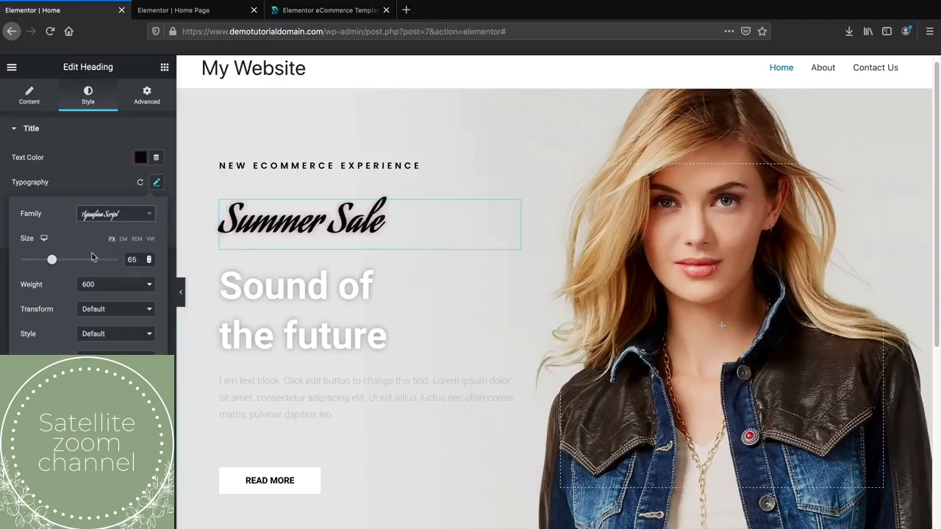
# - Set the font size of the "Summer Sale" heading to 70 px and try other font weights on it
pyautogui.moveTo(51, 261); pyautogui.dragTo(57, 263)
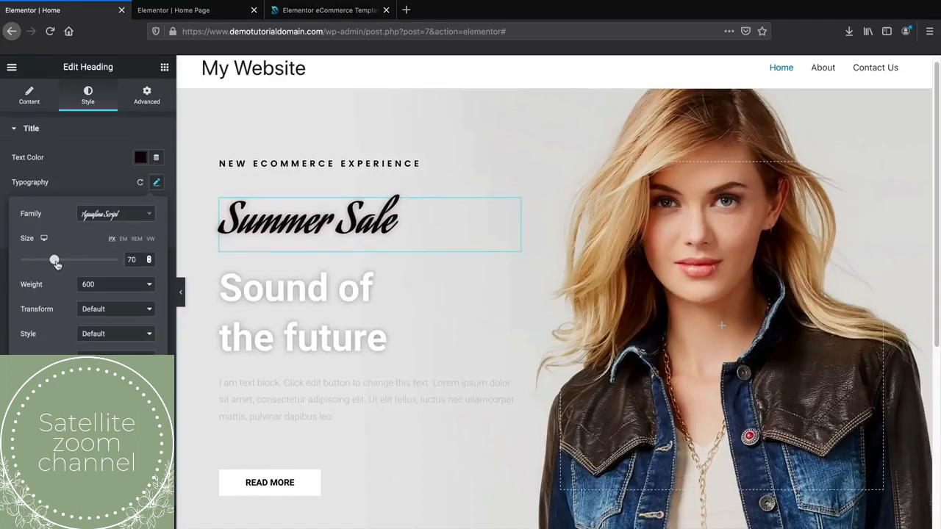
pyautogui.click(103, 286)
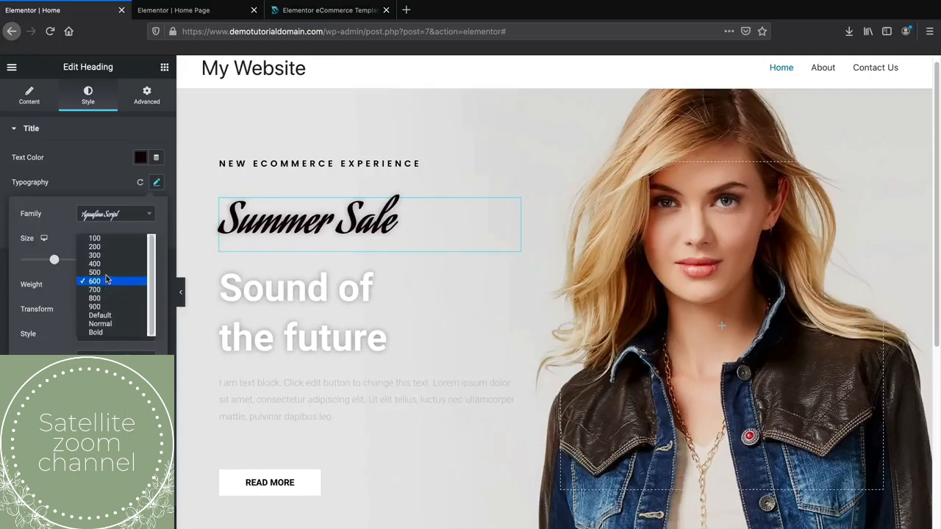
pyautogui.click(106, 273)
pyautogui.click(110, 287)
pyautogui.click(112, 294)
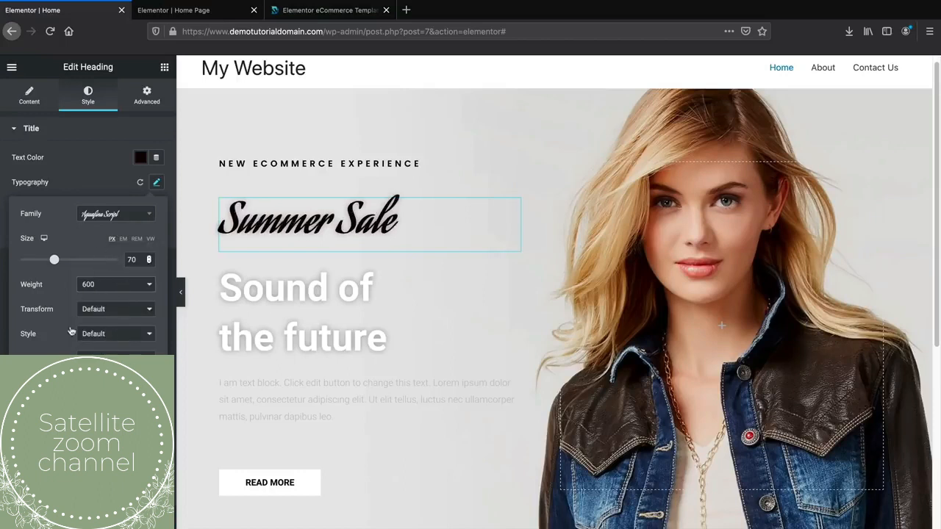
# - Try the Italic, Oblique and Normal font styles on the "Summer Sale" heading and return the style to Default
pyautogui.click(93, 341)
pyautogui.click(96, 346)
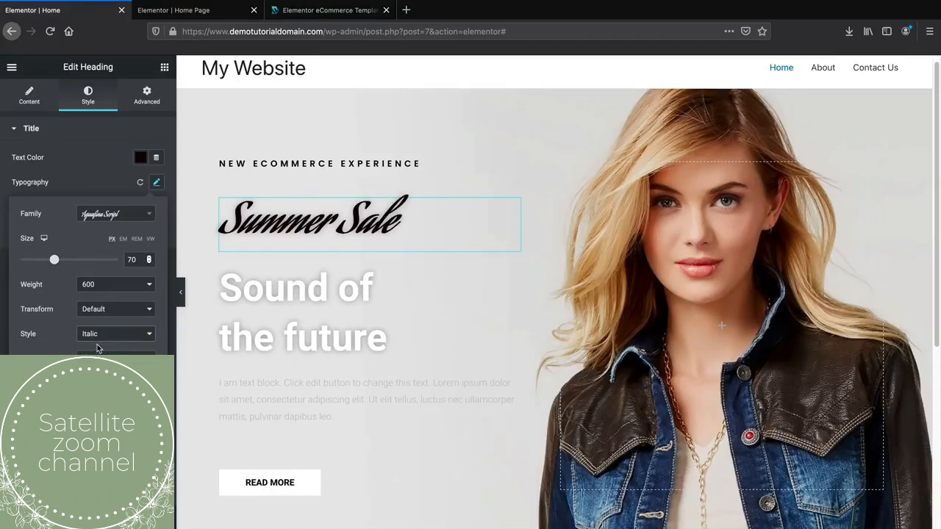
pyautogui.click(102, 341)
pyautogui.click(103, 339)
pyautogui.click(103, 335)
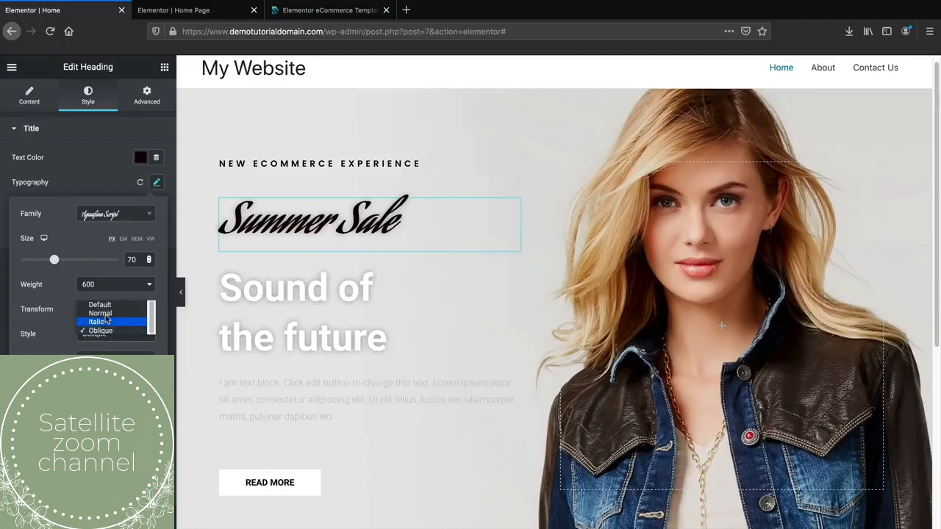
pyautogui.click(107, 315)
pyautogui.click(108, 333)
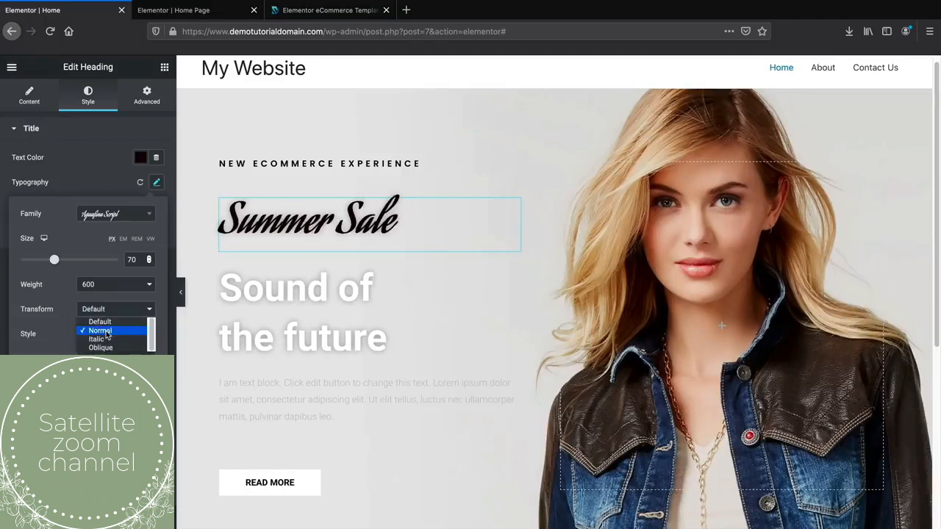
pyautogui.click(107, 323)
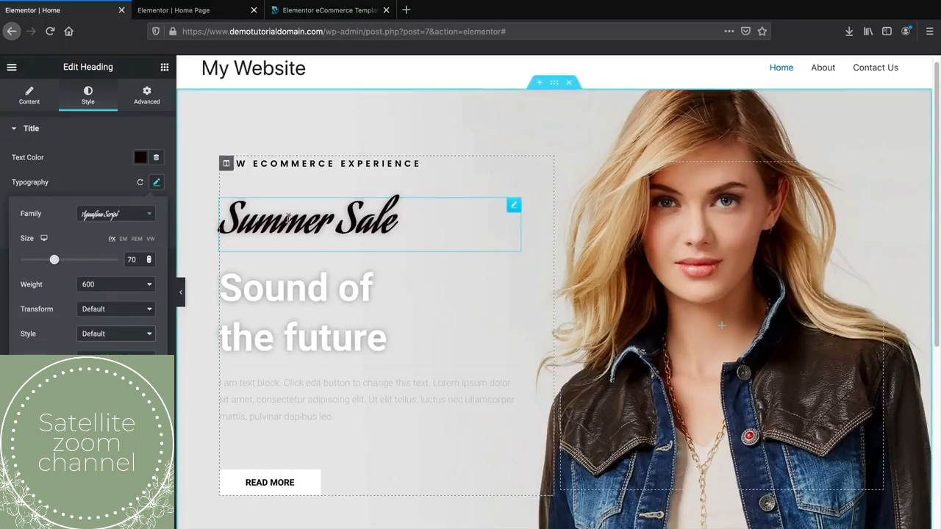
pyautogui.click(114, 188)
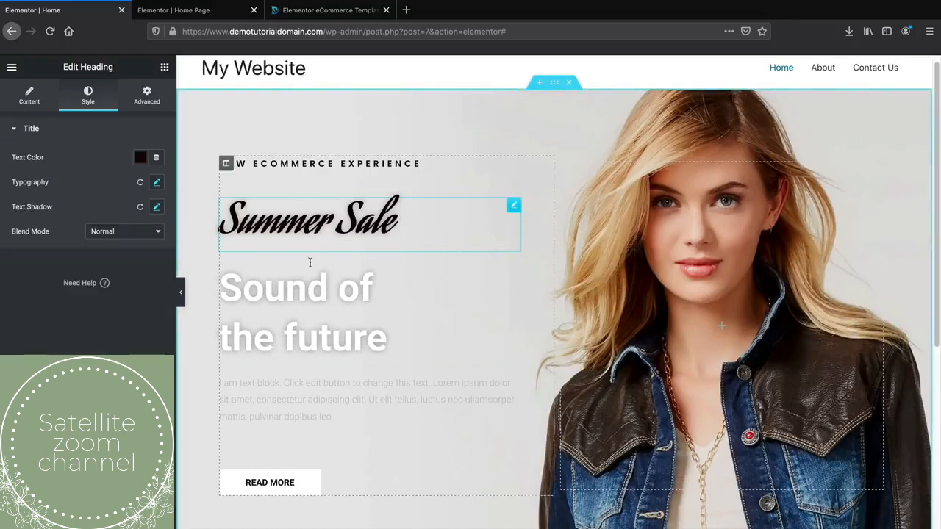
# - Replace the title of the "Sound of the future" heading with "50% OFF"
pyautogui.click(318, 288)
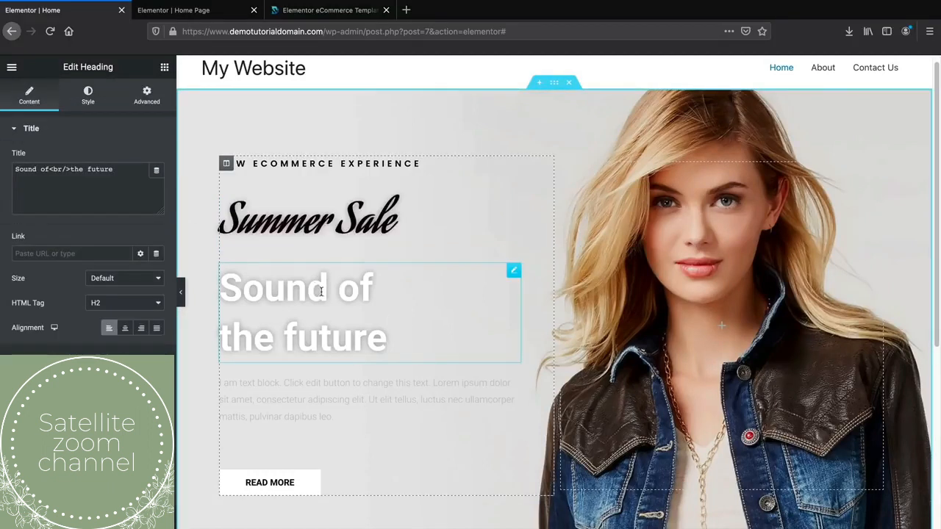
pyautogui.moveTo(135, 170); pyautogui.dragTo(2, 167)
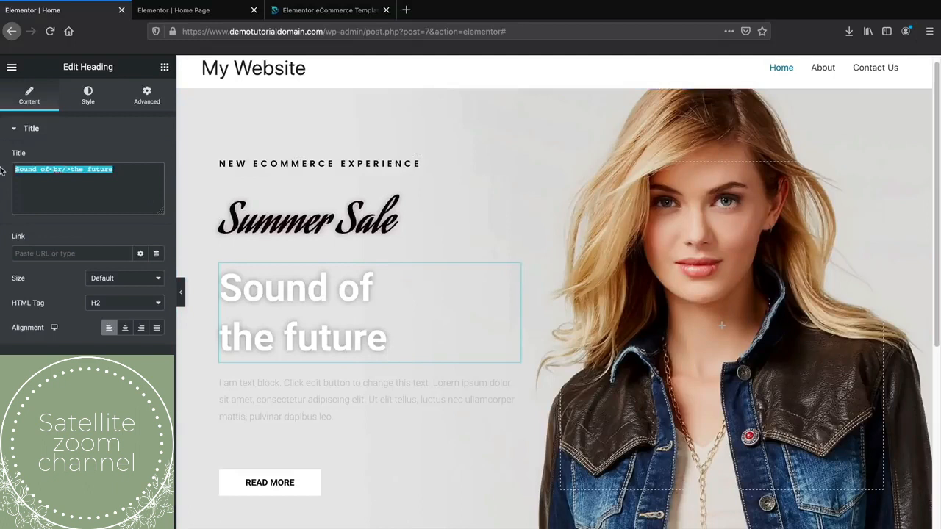
pyautogui.write('50% OFF')
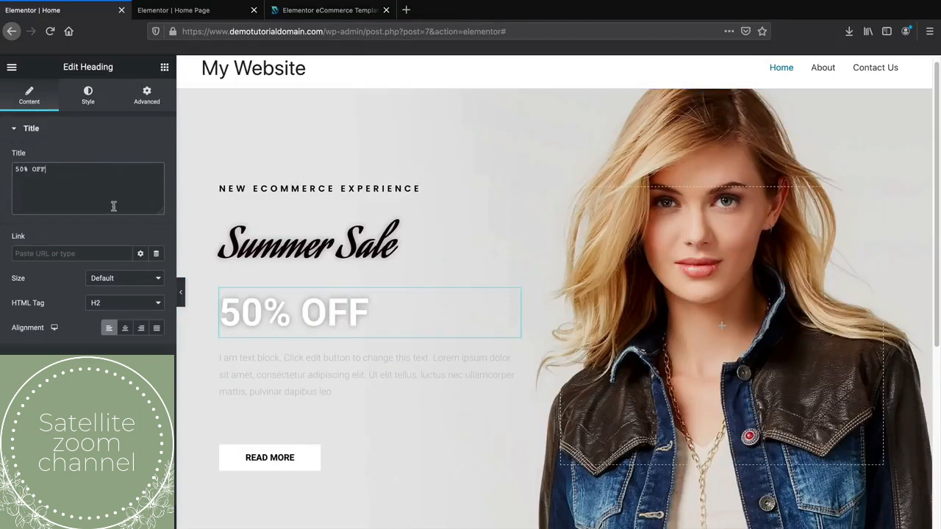
# - Set the text color of the "50% OFF" heading to a very dark red, #170202
pyautogui.click(89, 97)
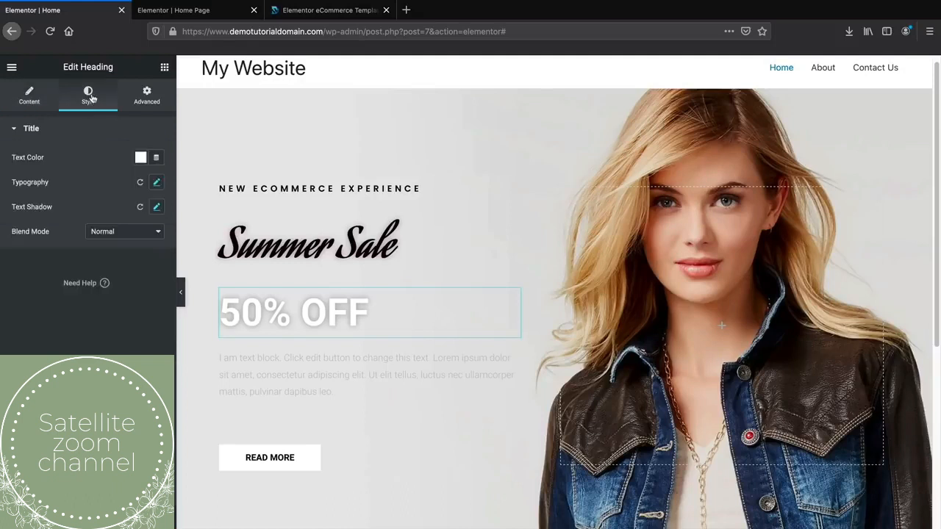
pyautogui.click(156, 182)
pyautogui.click(142, 159)
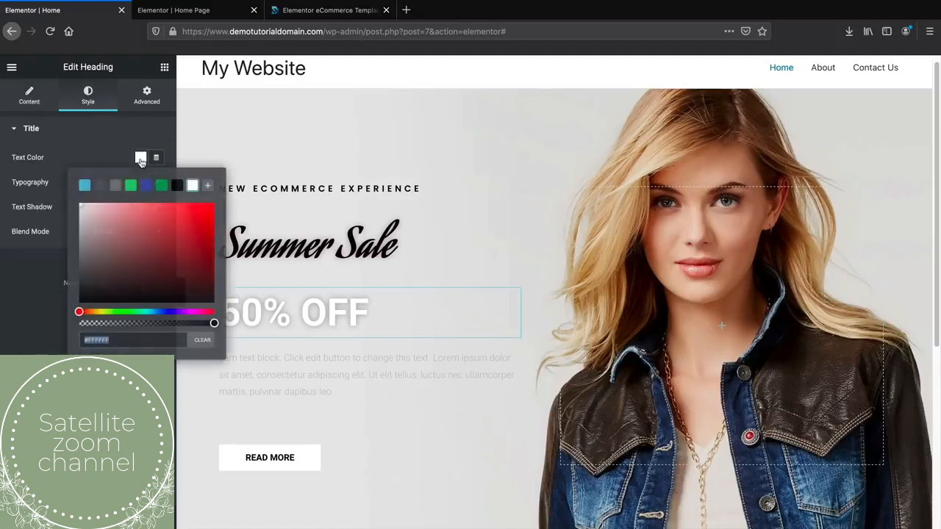
pyautogui.click(177, 184)
pyautogui.click(197, 288)
pyautogui.click(4, 288)
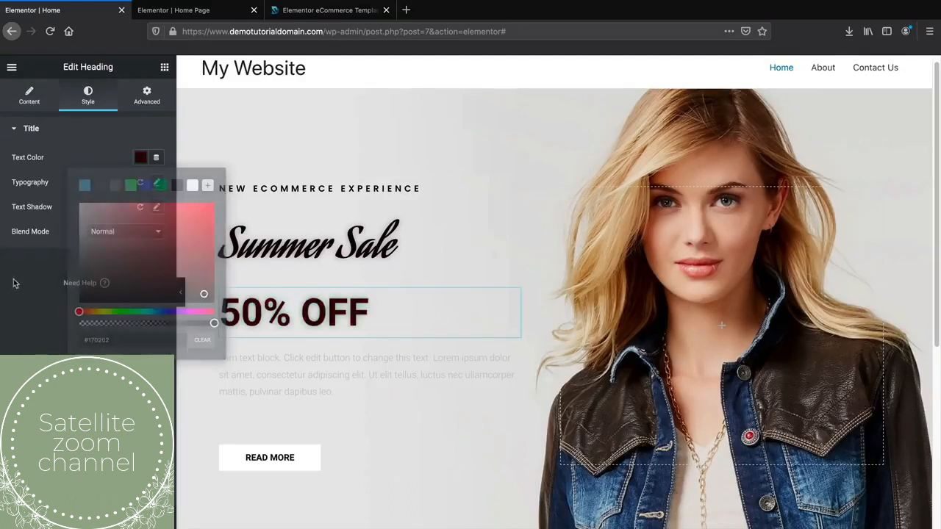
# - Set the font family of the "50% OFF" heading to Poppins
pyautogui.click(158, 184)
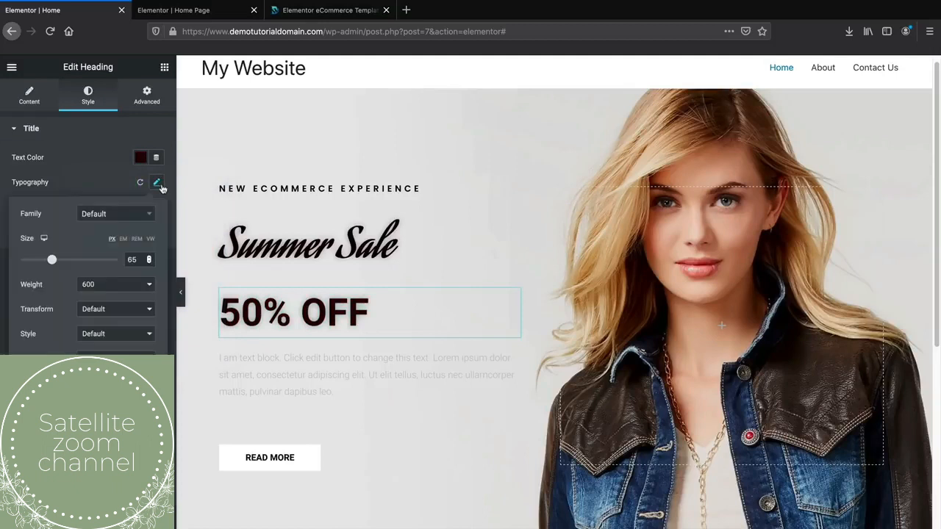
pyautogui.click(137, 216)
pyautogui.write('poppin')
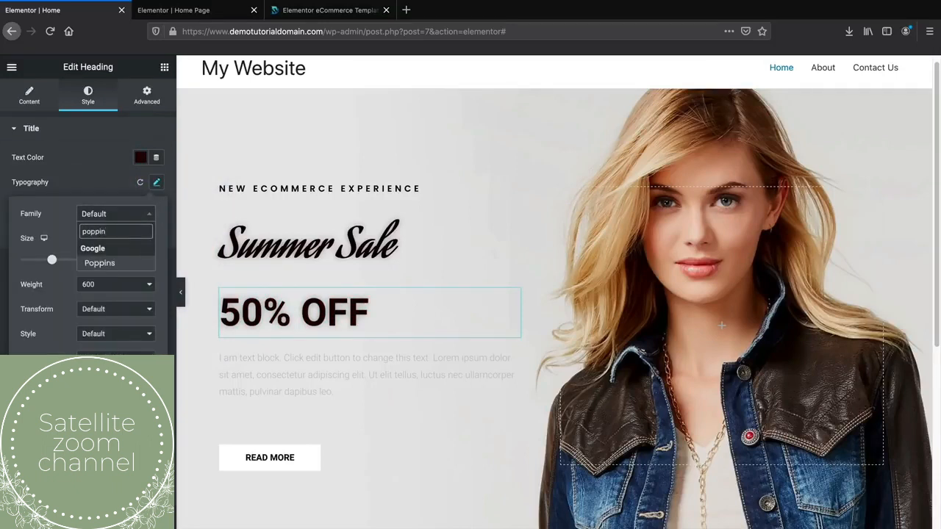
pyautogui.click(117, 264)
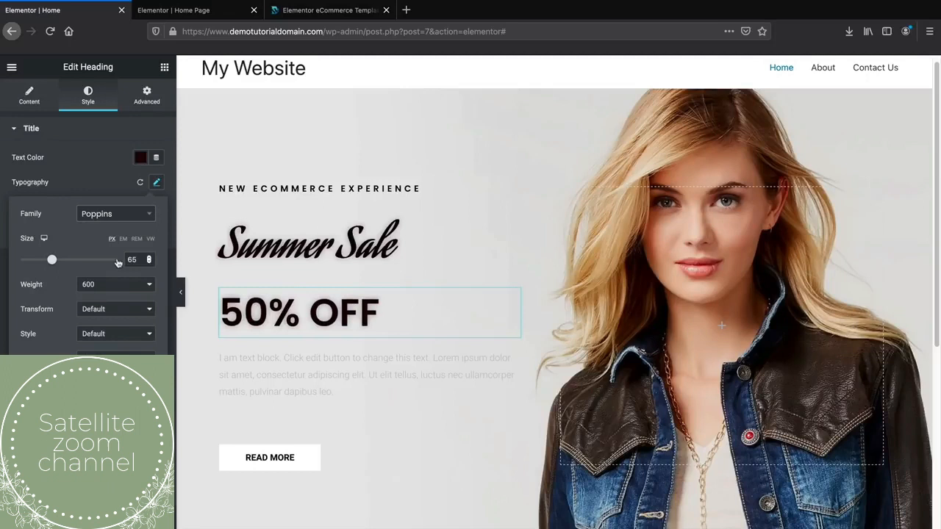
pyautogui.click(96, 182)
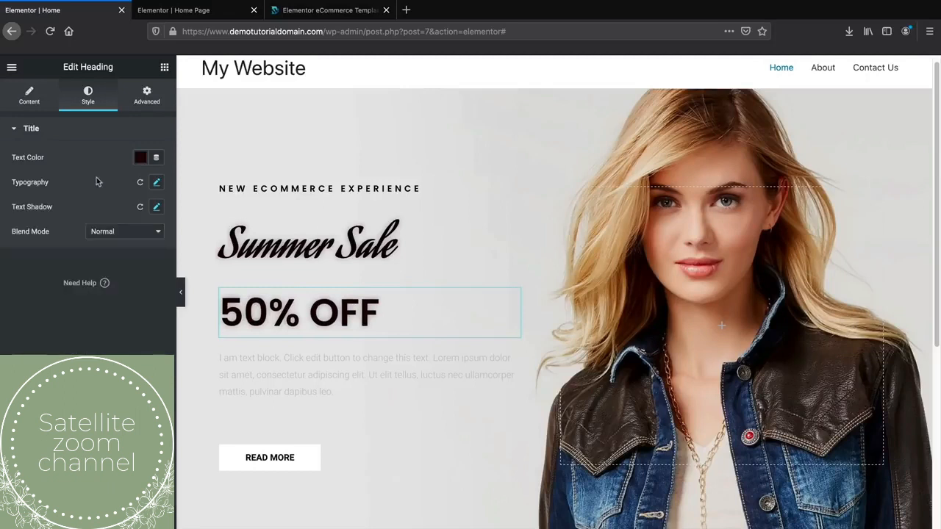
# - Set the "50% OFF" heading's font weight to Bold and its size to 120 px
pyautogui.click(157, 184)
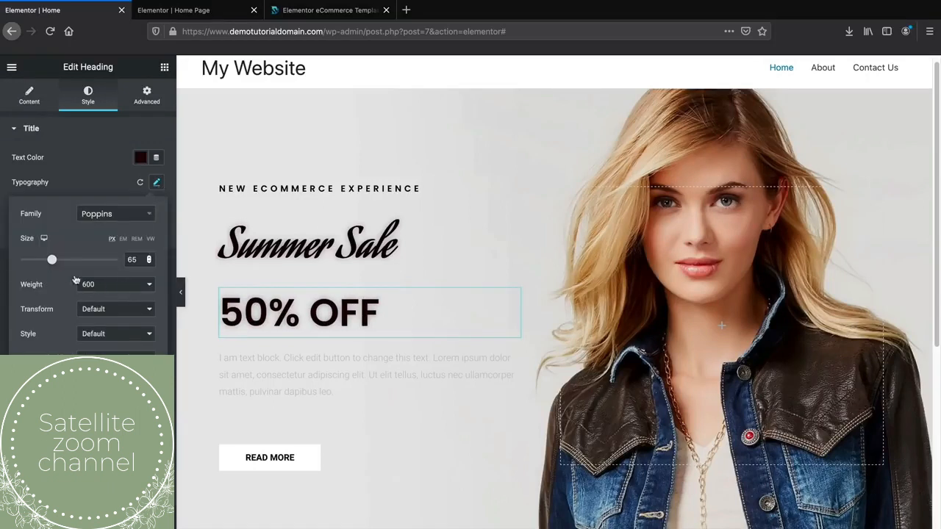
pyautogui.click(106, 288)
pyautogui.click(115, 332)
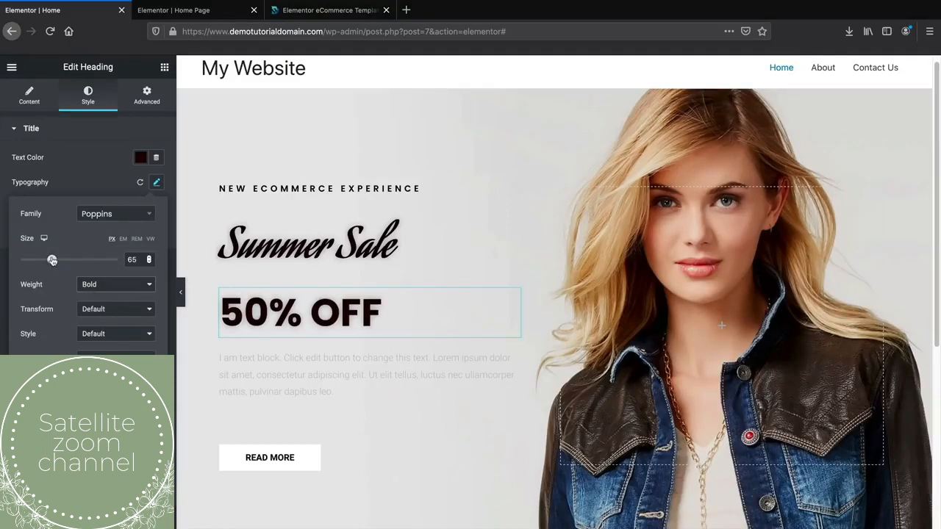
pyautogui.moveTo(52, 260); pyautogui.dragTo(79, 263)
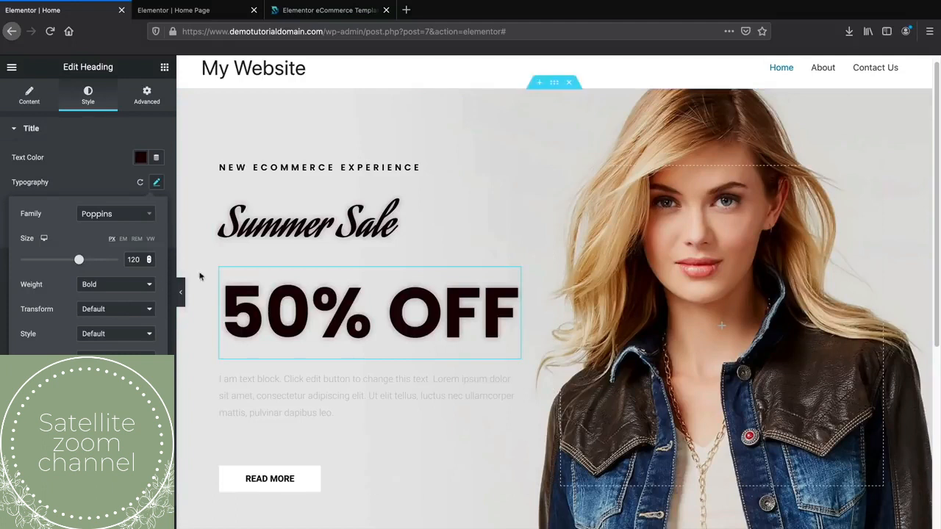
# - Set the text color of the "50% OFF" heading to pure black, #000000
pyautogui.click(140, 158)
pyautogui.moveTo(205, 295); pyautogui.dragTo(213, 306)
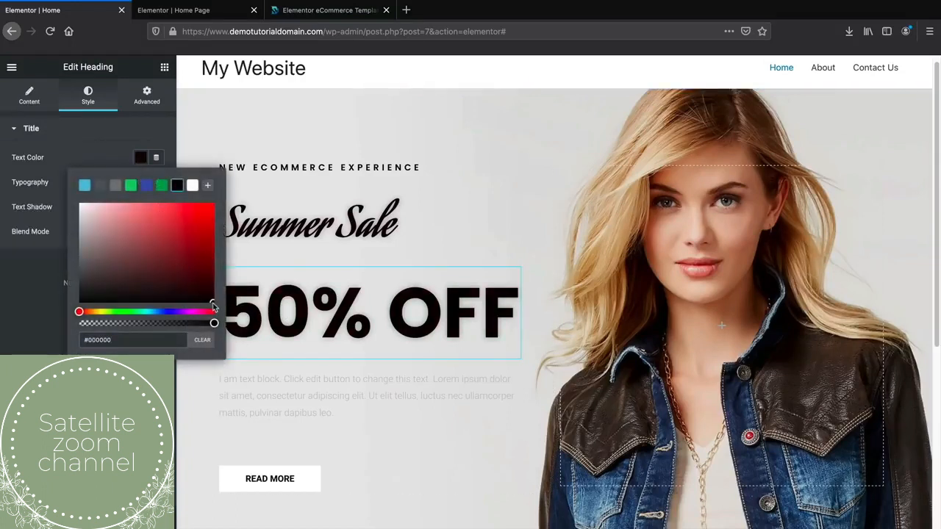
pyautogui.click(37, 320)
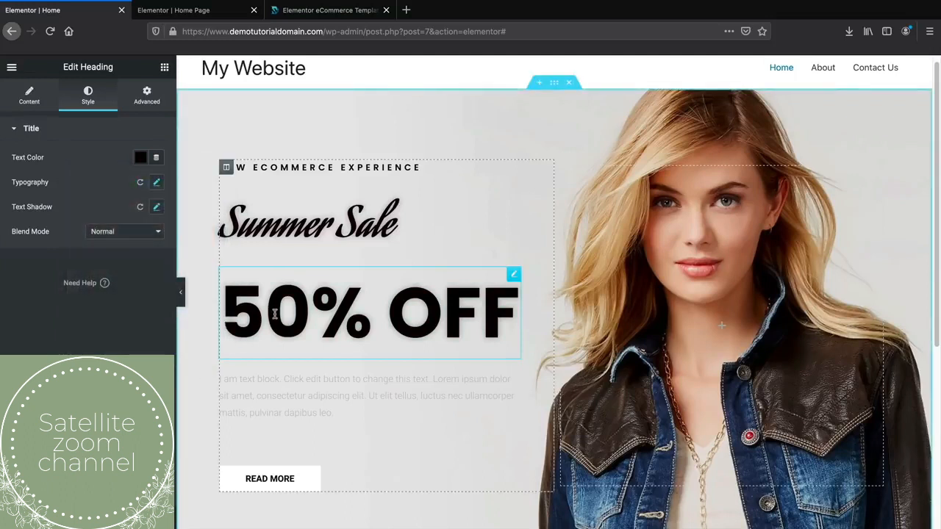
# - Set the text color of the placeholder paragraph below the "50% OFF" heading to near-black
pyautogui.scroll(-1, 311, 380)
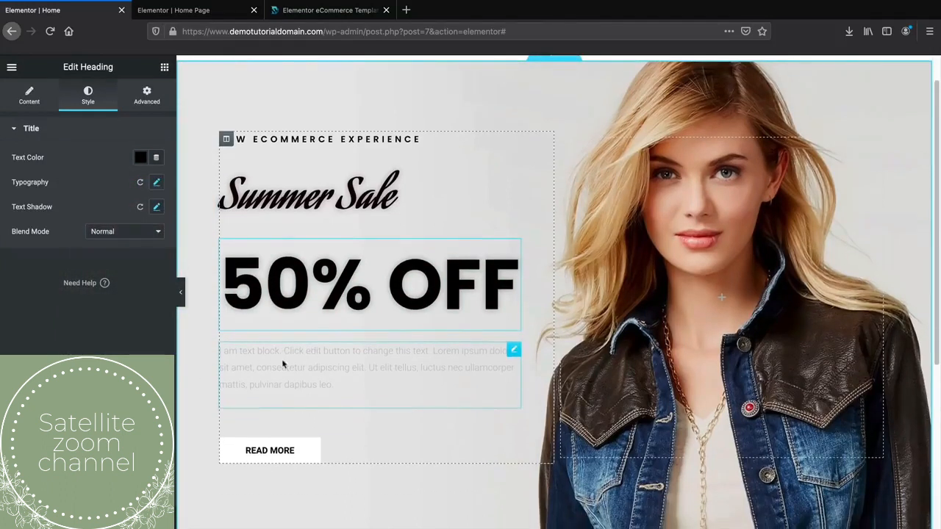
pyautogui.click(276, 366)
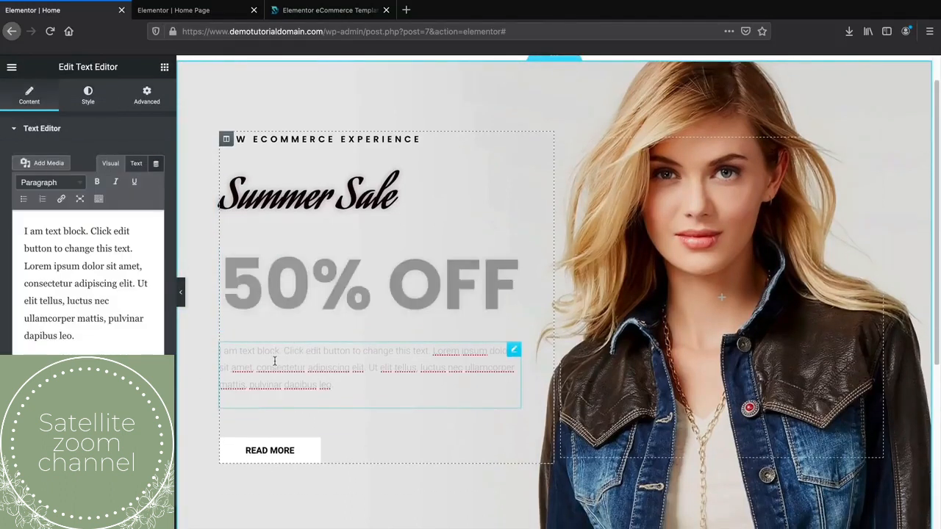
pyautogui.click(89, 100)
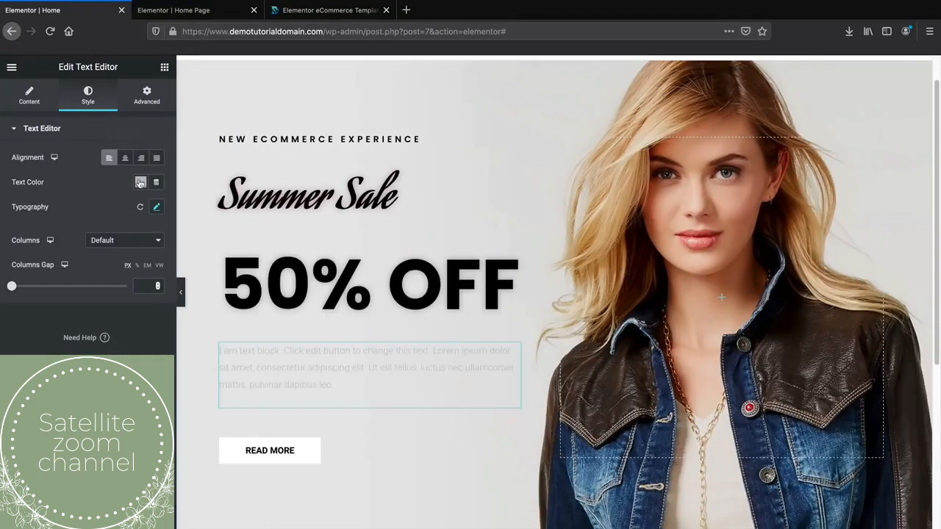
pyautogui.click(140, 182)
pyautogui.click(177, 212)
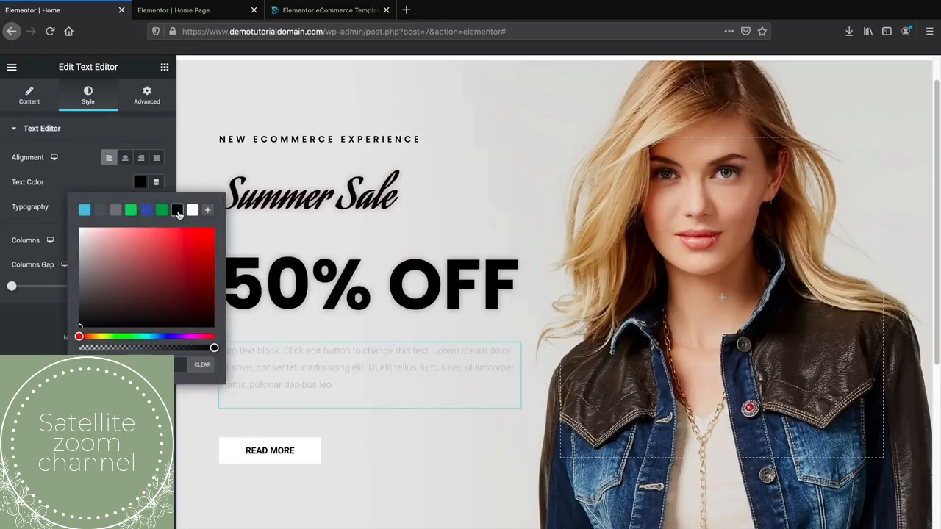
pyautogui.moveTo(112, 291); pyautogui.dragTo(209, 324)
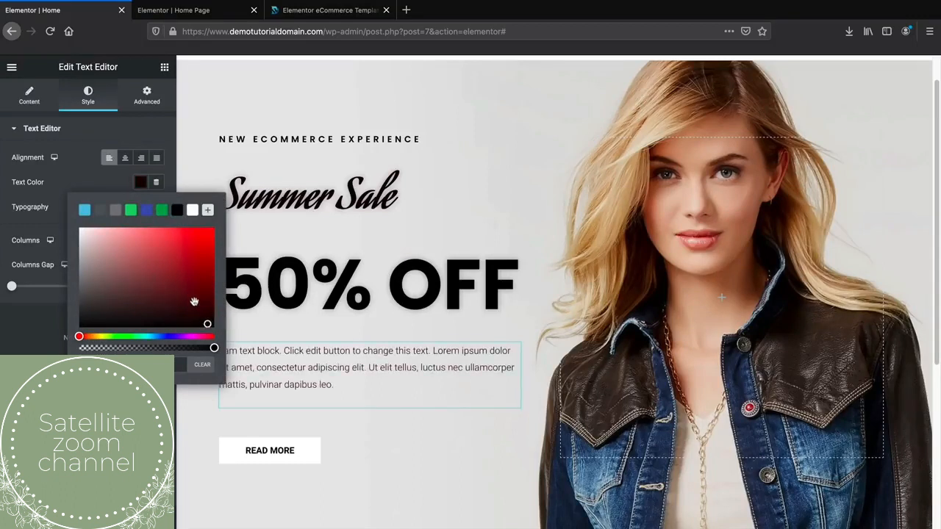
pyautogui.click(140, 182)
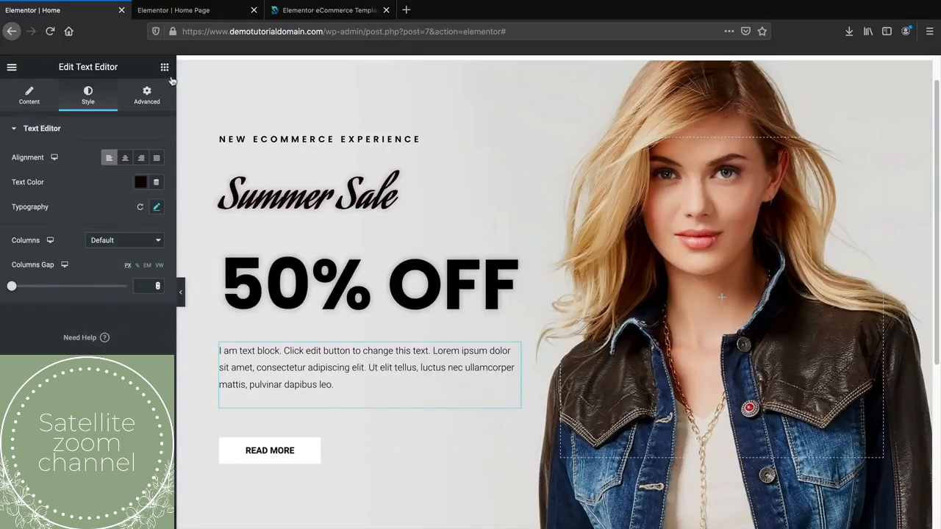
# - Check the demo hero's layout, and add a Divider widget between the paragraph and the "Read More" button
pyautogui.click(183, 15)
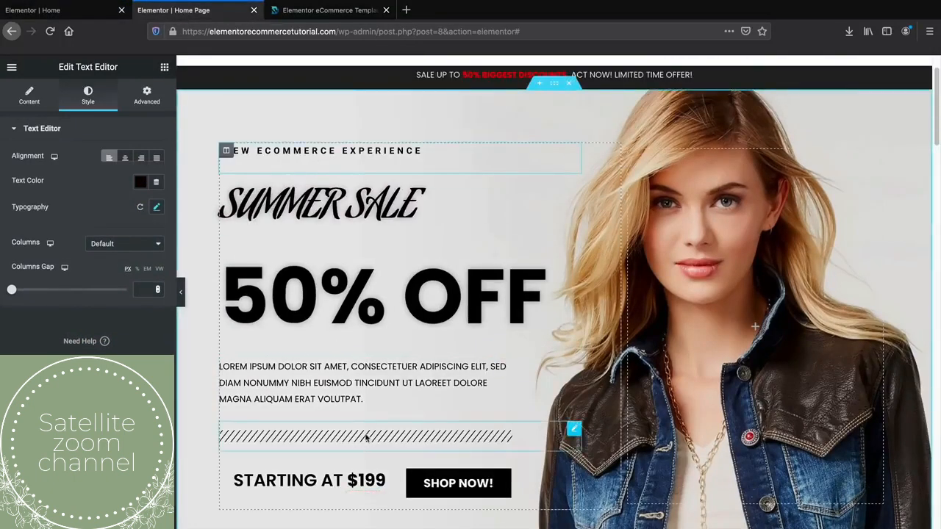
pyautogui.click(82, 15)
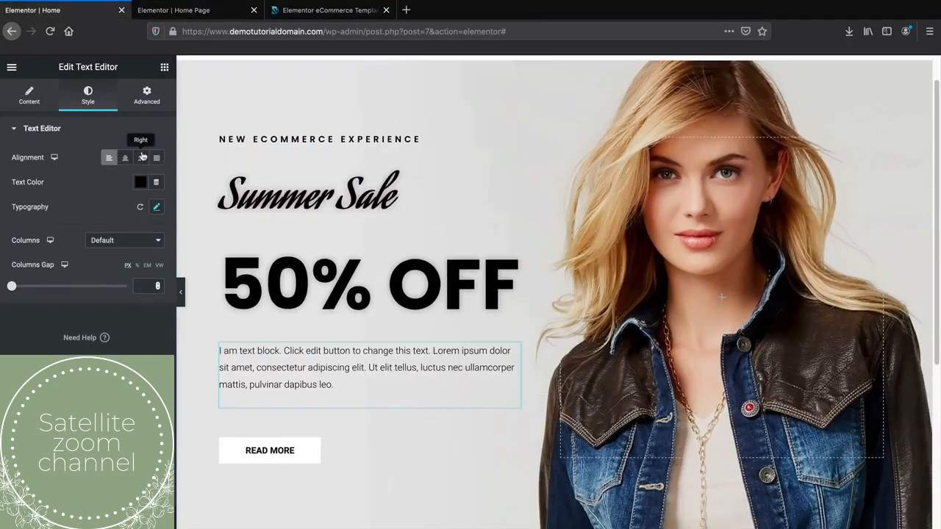
pyautogui.click(165, 69)
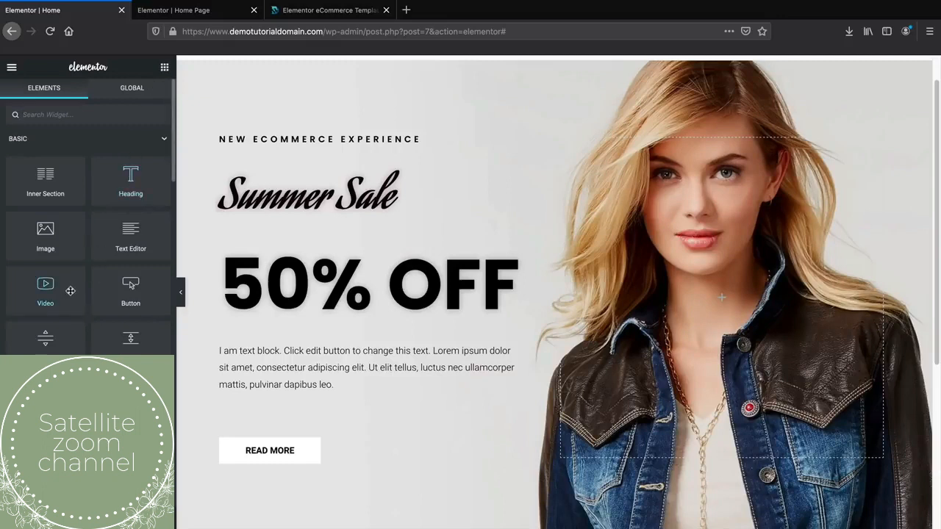
pyautogui.moveTo(42, 347); pyautogui.dragTo(349, 410)
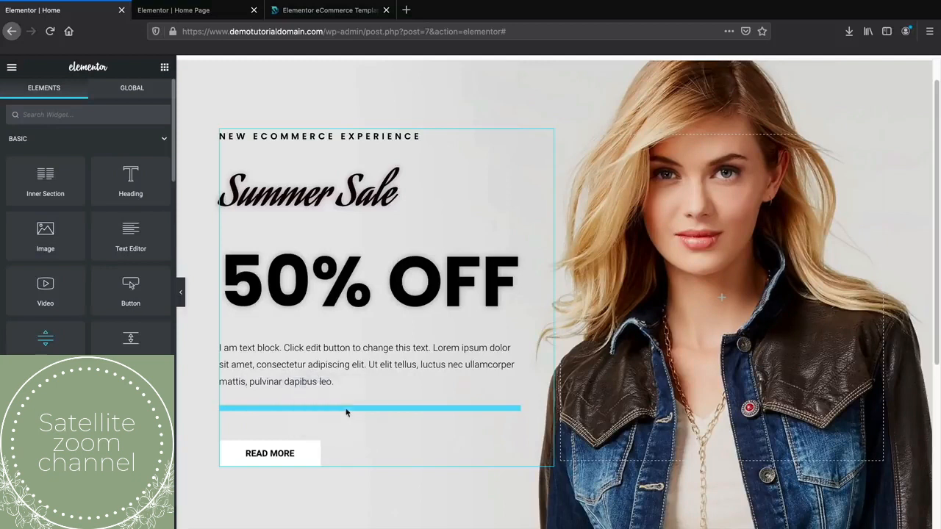
# - Try the Dotted, Curly, Squared, Zigzag, Rhombus and Parallelogram styles on the divider below the paragraph
pyautogui.click(125, 157)
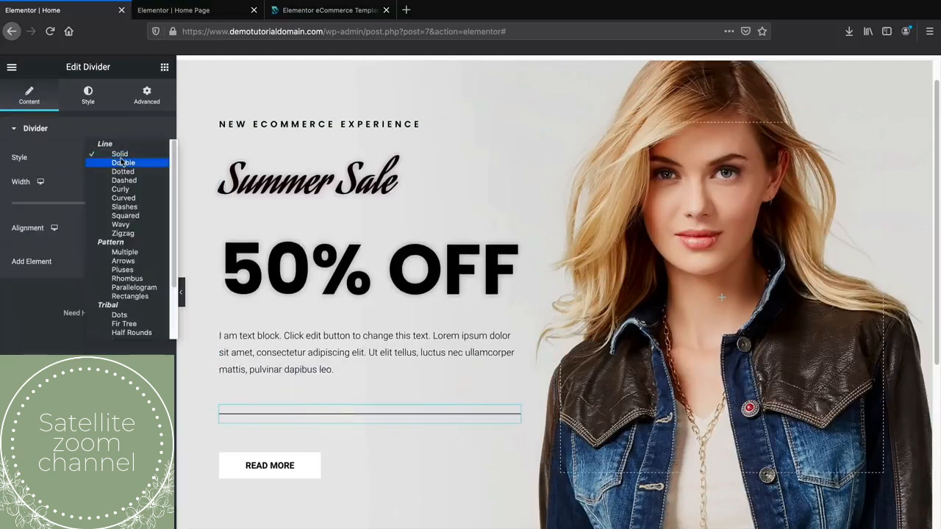
pyautogui.click(123, 163)
pyautogui.click(125, 160)
pyautogui.click(124, 163)
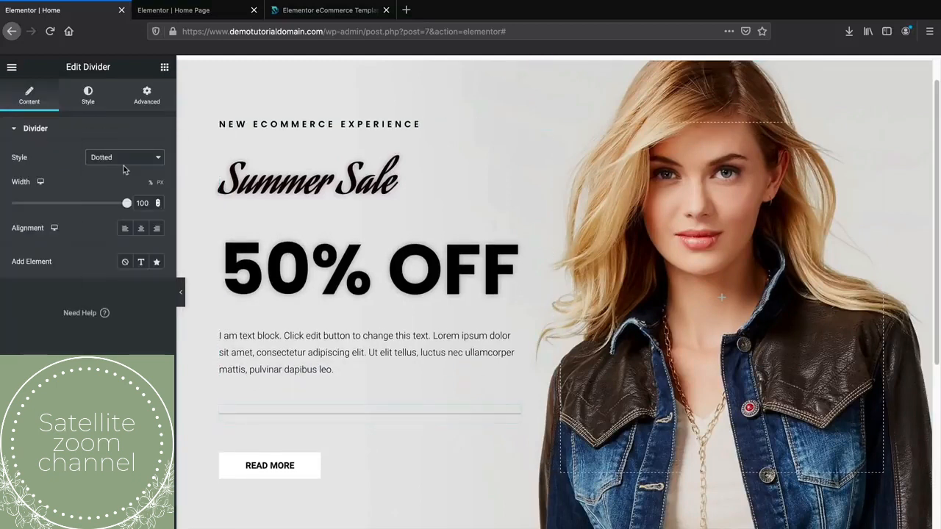
pyautogui.click(129, 157)
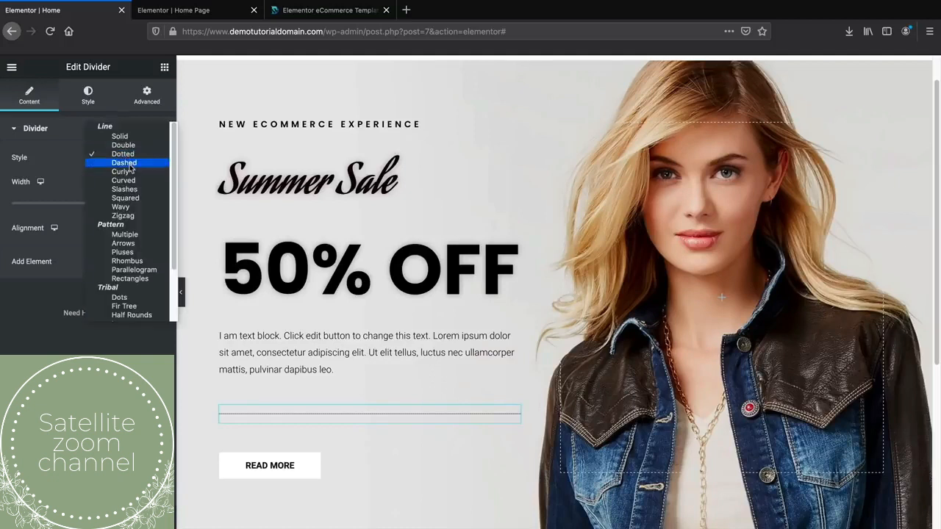
pyautogui.click(132, 171)
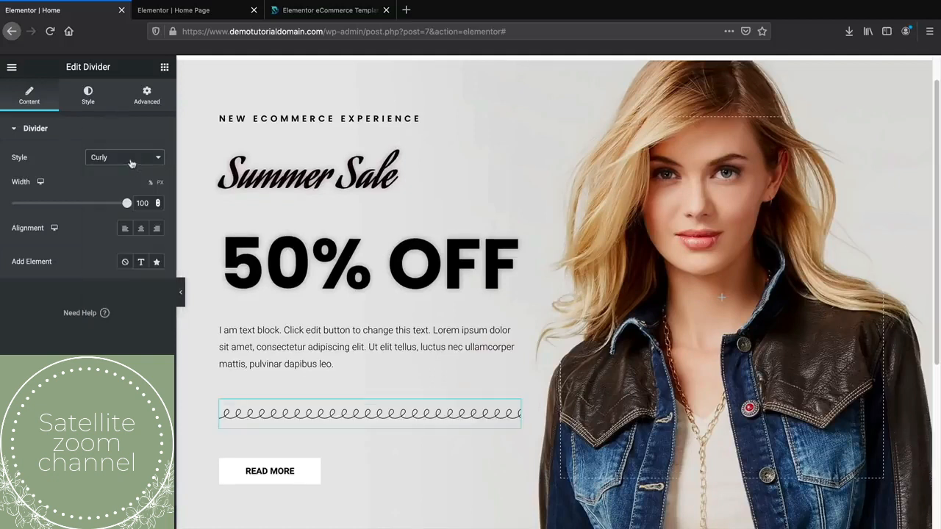
pyautogui.click(131, 162)
pyautogui.click(133, 181)
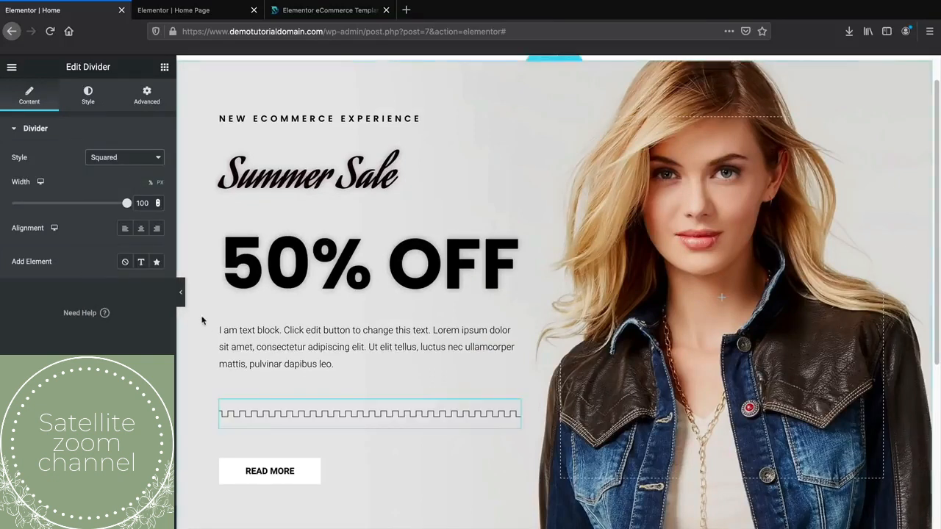
pyautogui.click(133, 161)
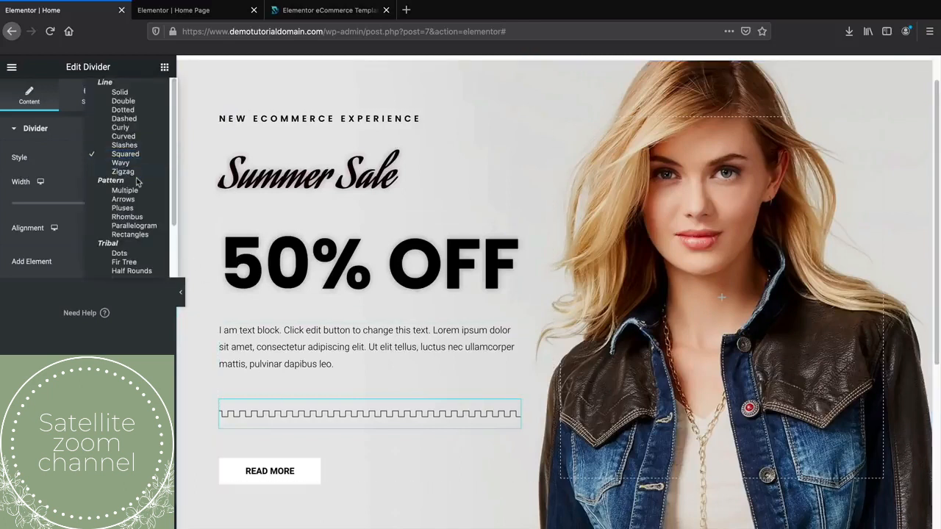
pyautogui.click(135, 173)
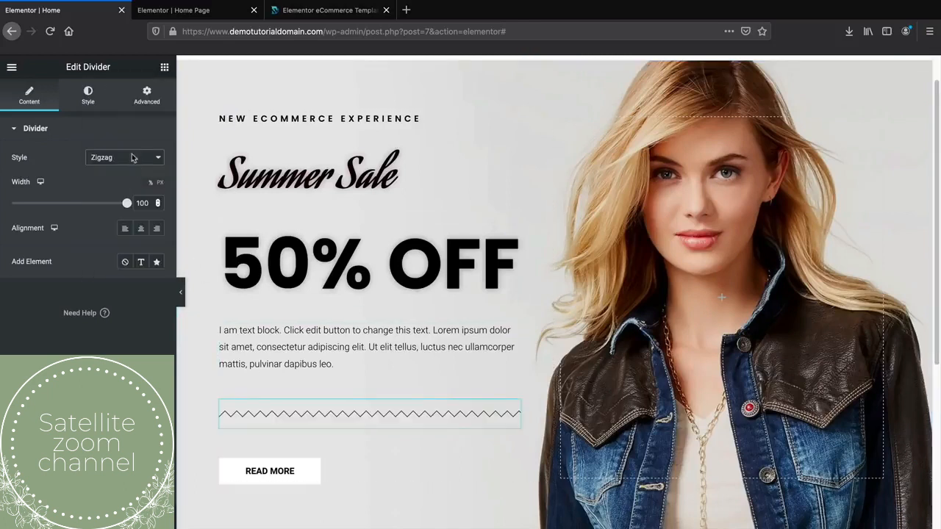
pyautogui.click(132, 157)
pyautogui.click(137, 200)
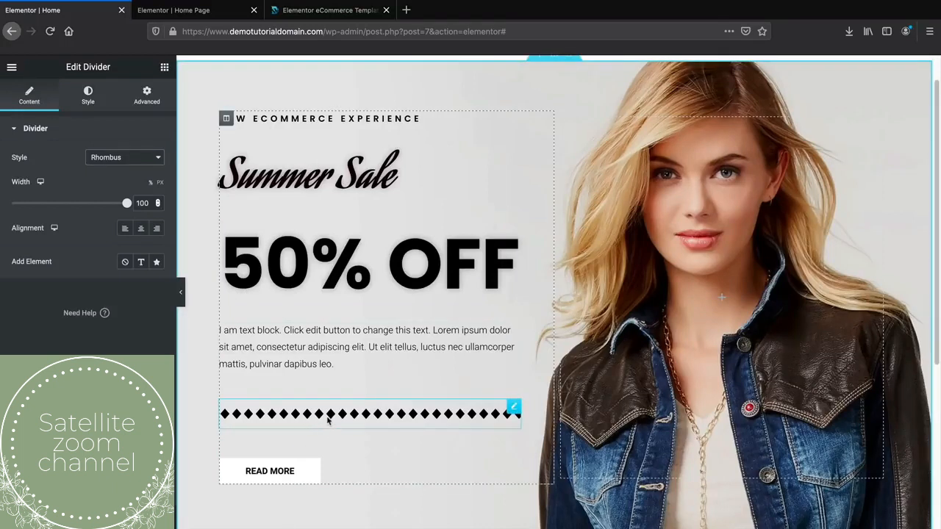
pyautogui.click(139, 157)
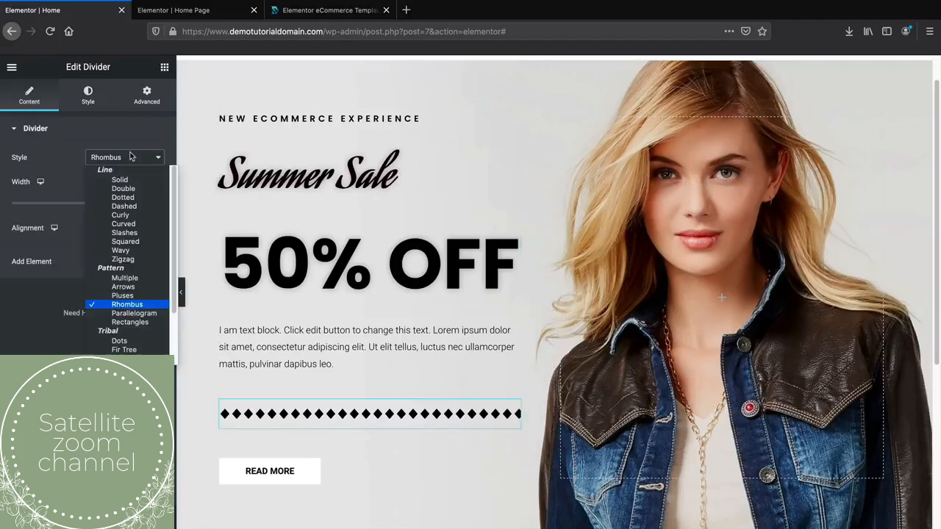
pyautogui.click(147, 315)
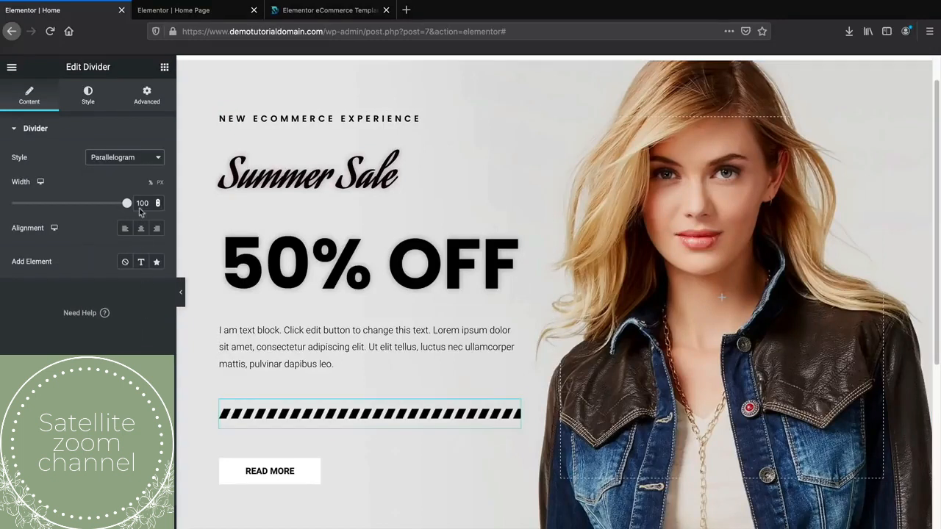
# - Set the divider's style to Slashes and keep its width at 100%
pyautogui.click(143, 157)
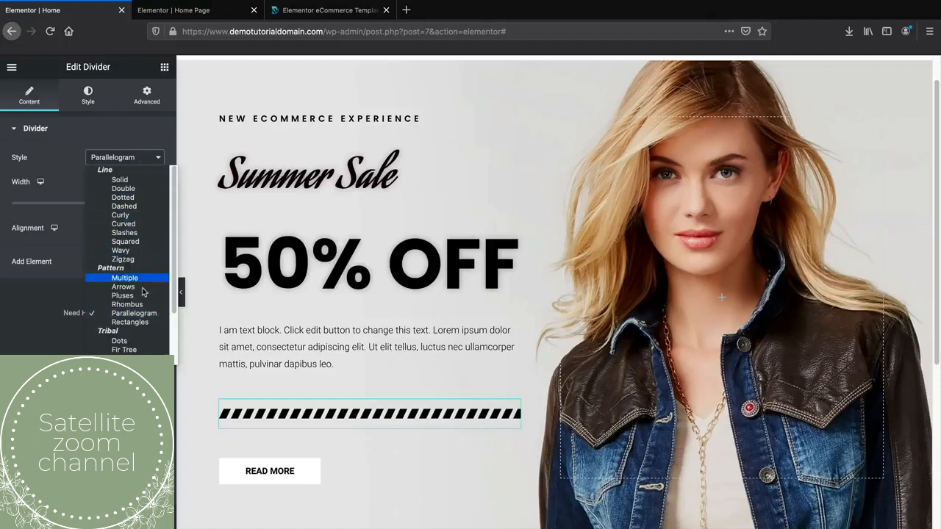
pyautogui.click(138, 233)
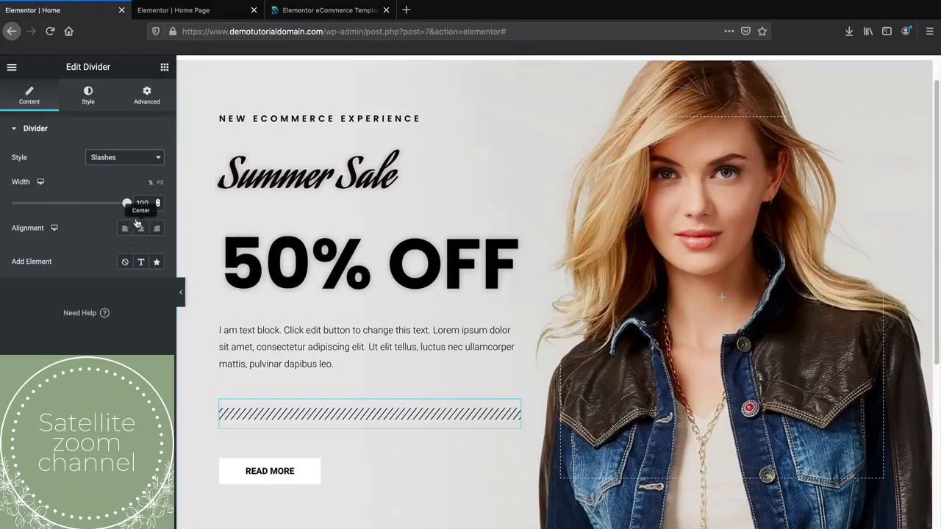
pyautogui.moveTo(129, 208)
pyautogui.mouseDown()
pyautogui.moveTo(99, 205)
pyautogui.moveTo(127, 204)
pyautogui.mouseUp()
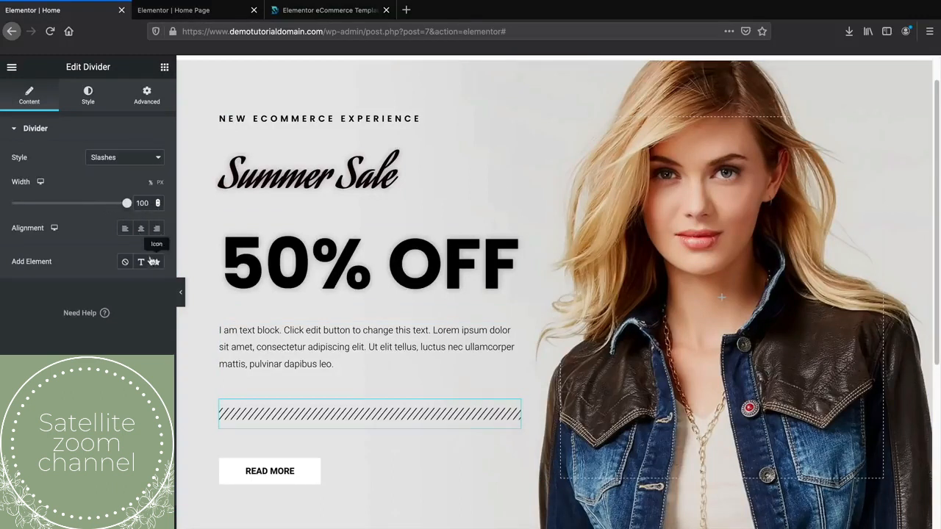
# - Try a text element reading "hey whats up!" within the divider, and remove it again
pyautogui.click(140, 261)
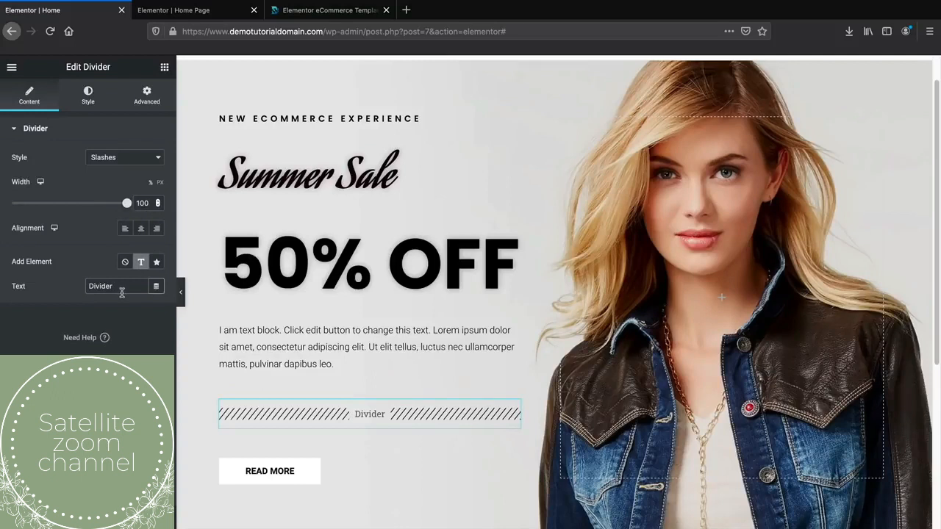
pyautogui.doubleClick(122, 288)
pyautogui.write('hey whats up!')
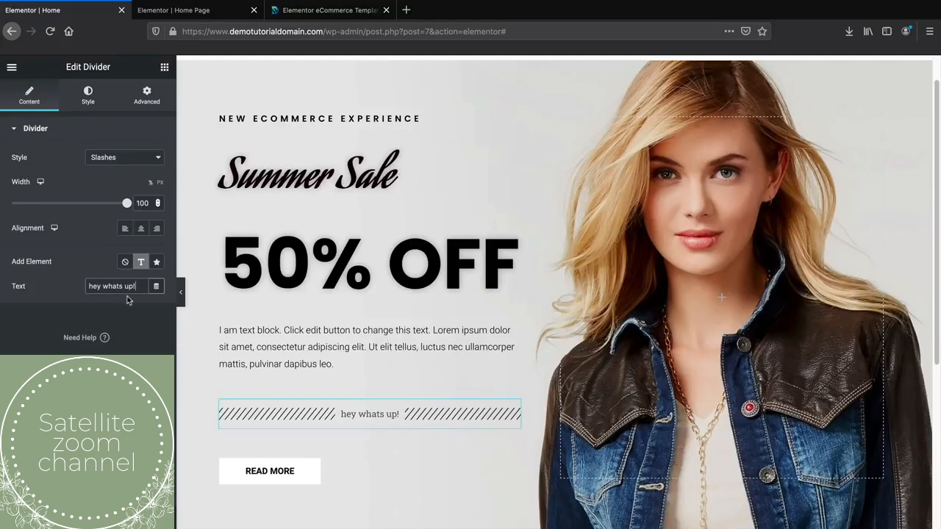
pyautogui.click(125, 262)
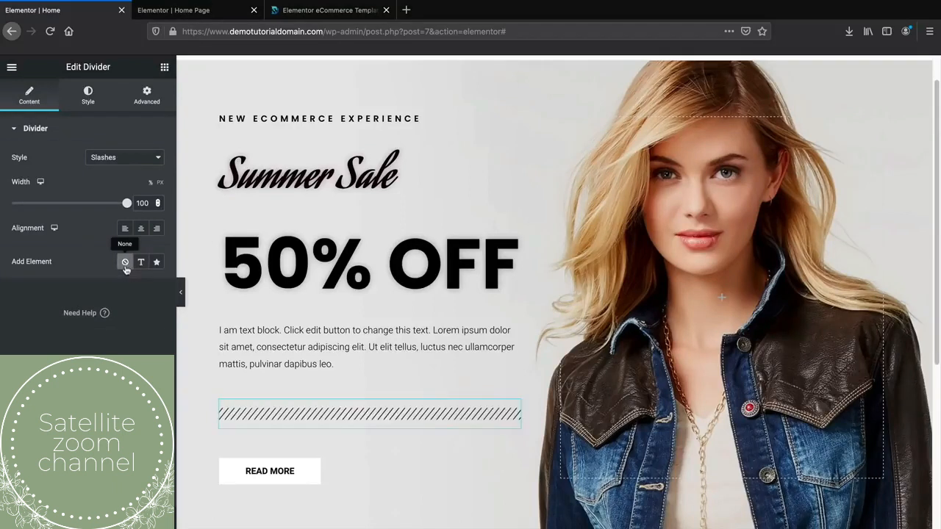
# - Try a divider weight of 1.3 and return it to 1
pyautogui.click(84, 103)
pyautogui.moveTo(11, 195); pyautogui.dragTo(17, 197)
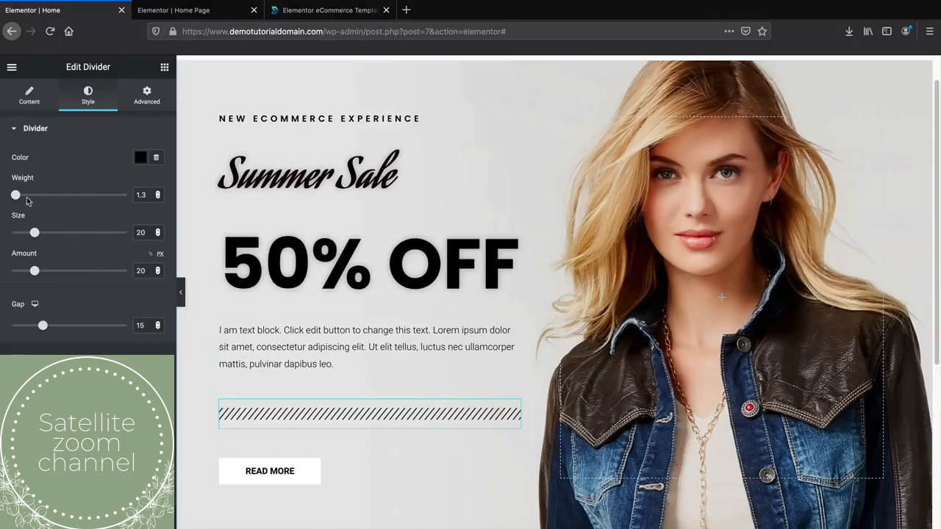
pyautogui.moveTo(15, 195); pyautogui.dragTo(12, 198)
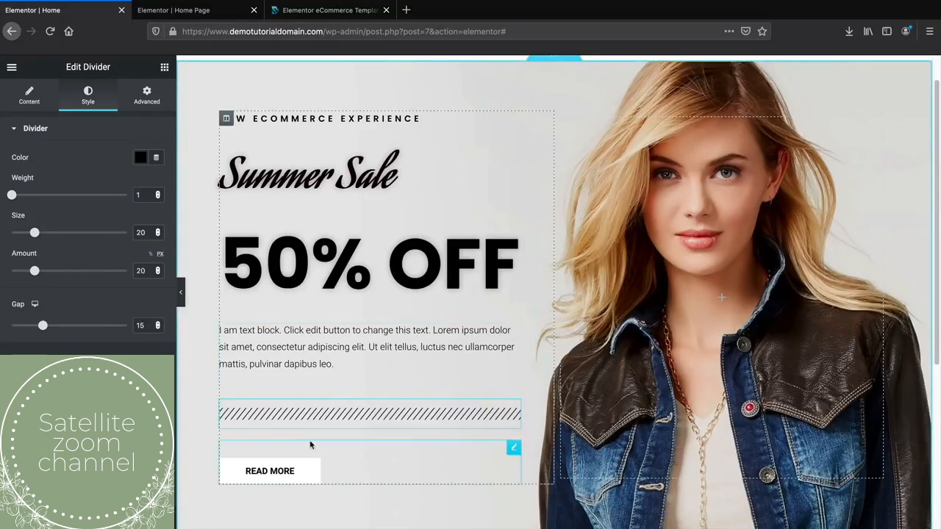
# - Add a two-column Inner Section below the divider and move the "Read More" button into its right column
pyautogui.scroll(-1, 302, 437)
pyautogui.scroll(-1, 276, 397)
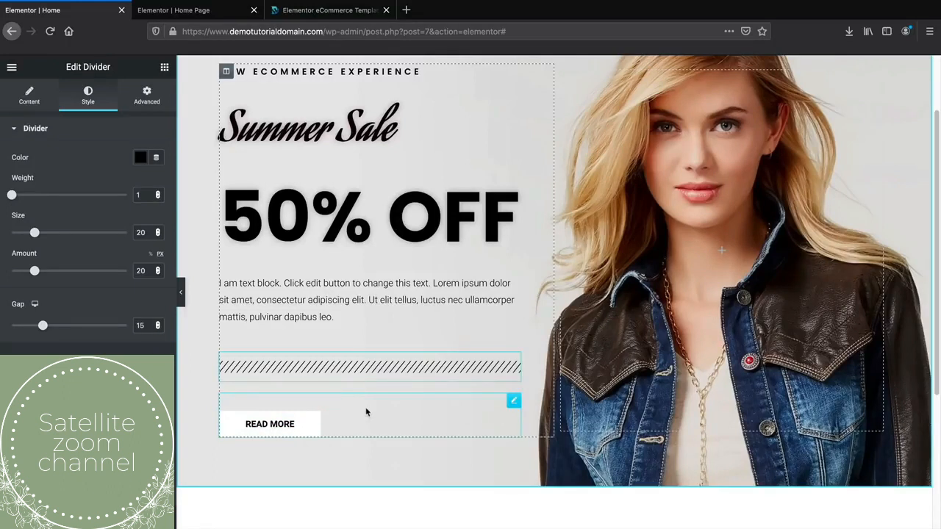
pyautogui.click(165, 68)
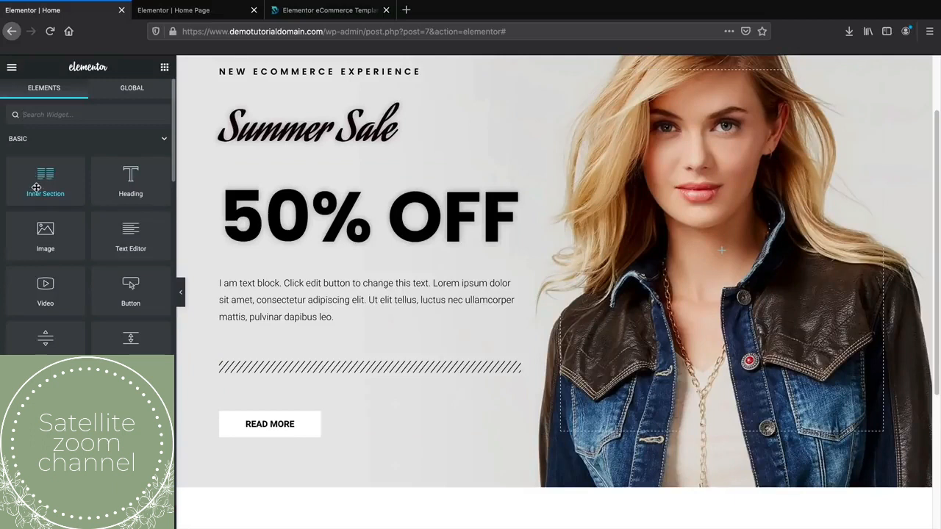
pyautogui.moveTo(35, 186); pyautogui.dragTo(297, 376)
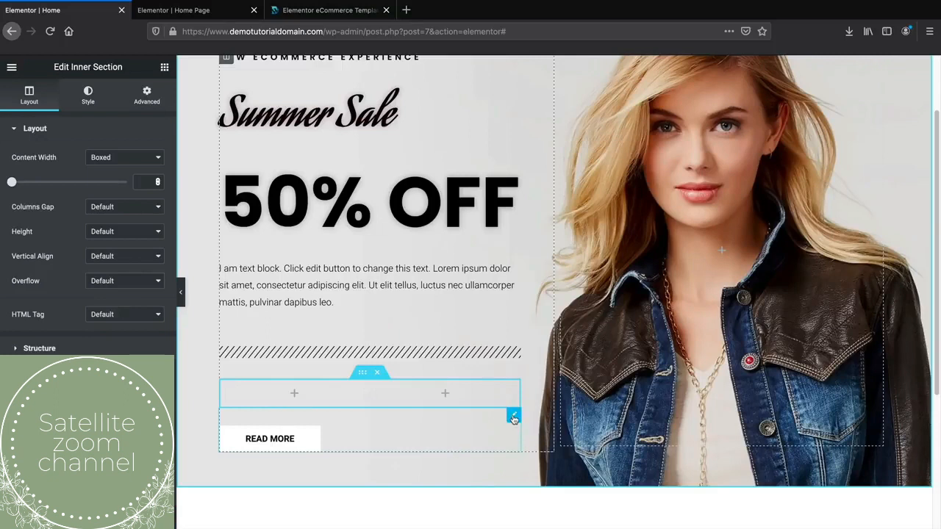
pyautogui.moveTo(513, 418); pyautogui.dragTo(441, 416)
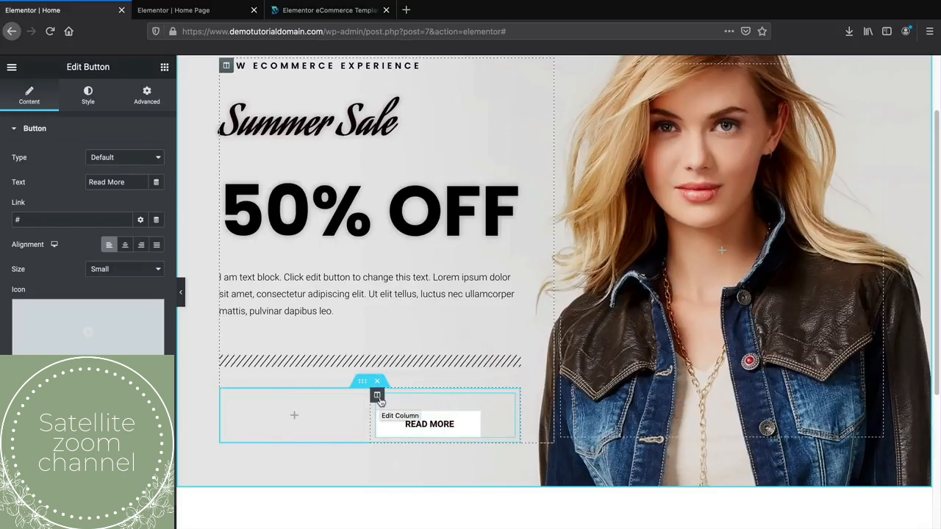
# - Set the "Read More" button's top padding to 0 px so that all four paddings are 0
pyautogui.click(378, 396)
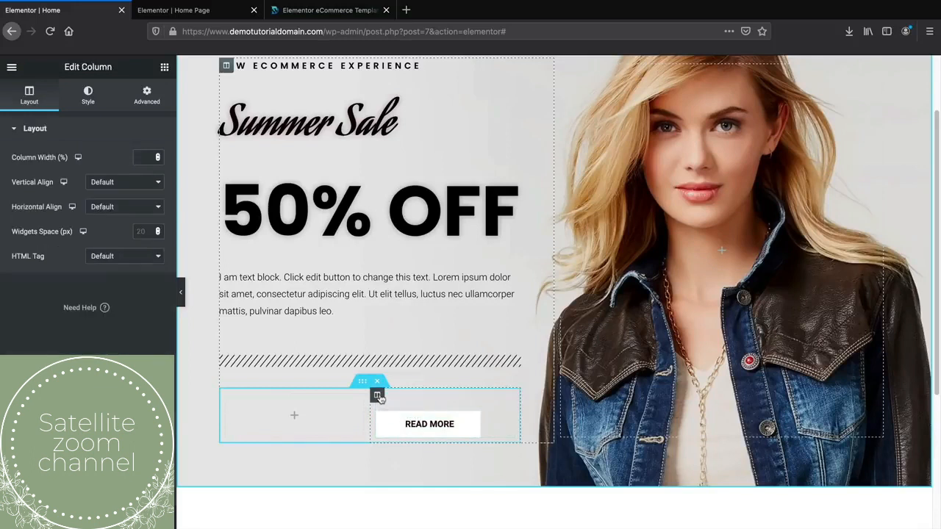
pyautogui.click(147, 99)
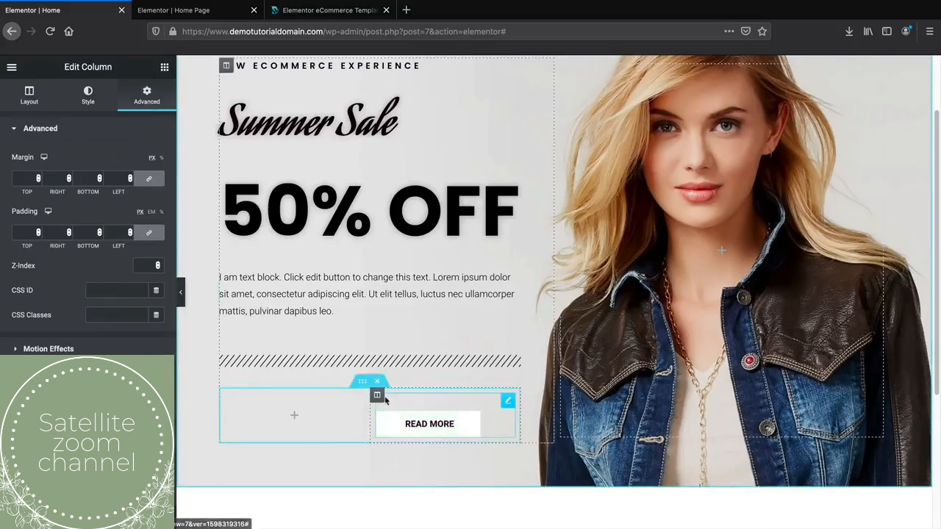
pyautogui.click(510, 402)
pyautogui.click(147, 96)
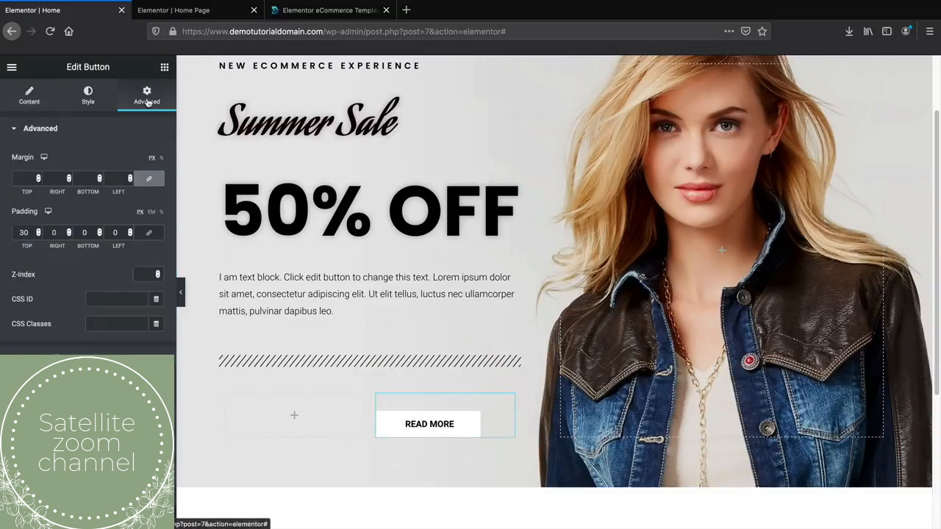
pyautogui.doubleClick(24, 232)
pyautogui.write('16')
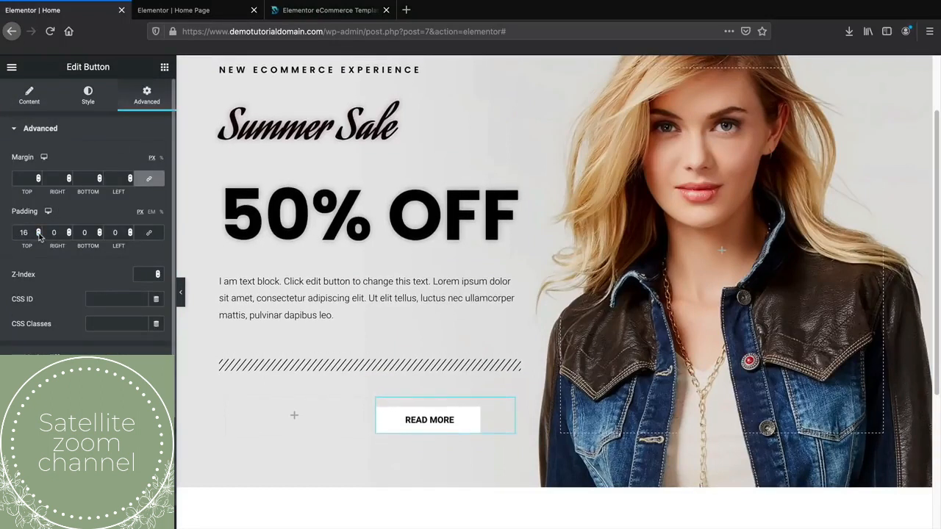
pyautogui.click(38, 235)
pyautogui.click(39, 236)
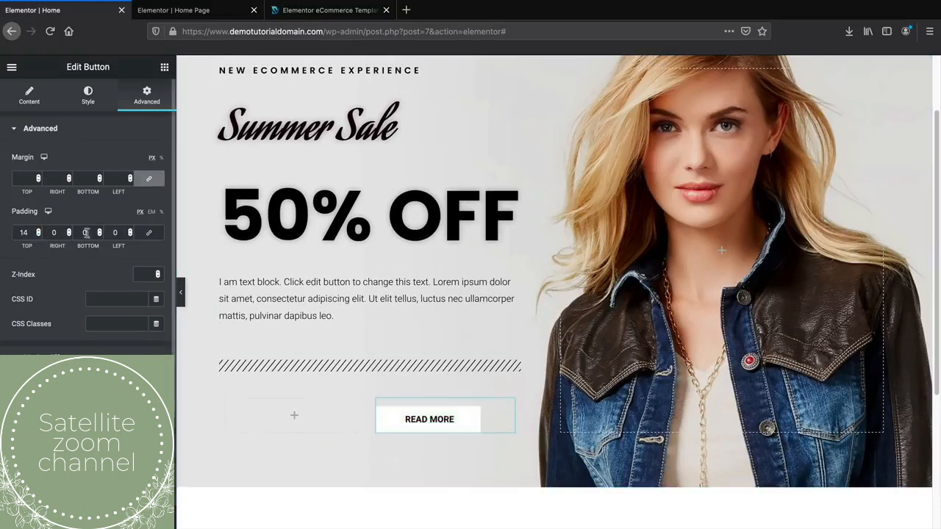
pyautogui.click(38, 235)
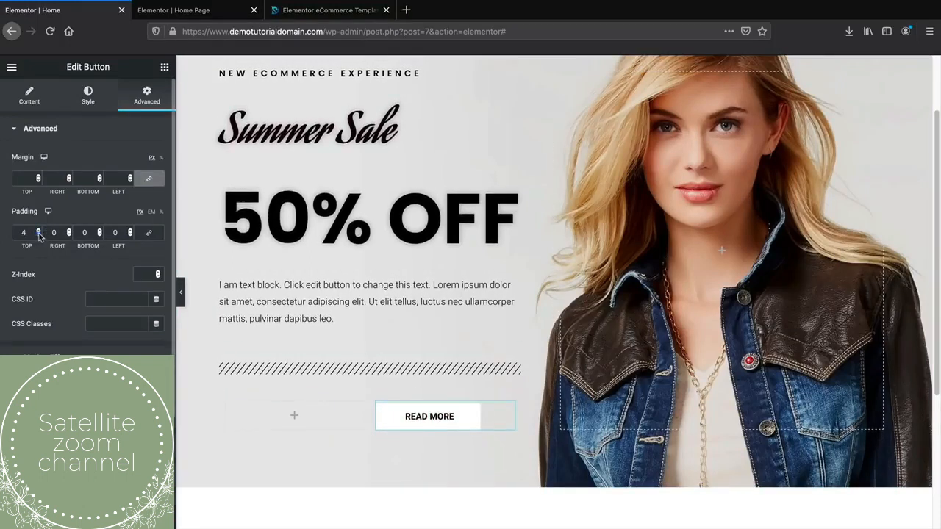
pyautogui.click(38, 236)
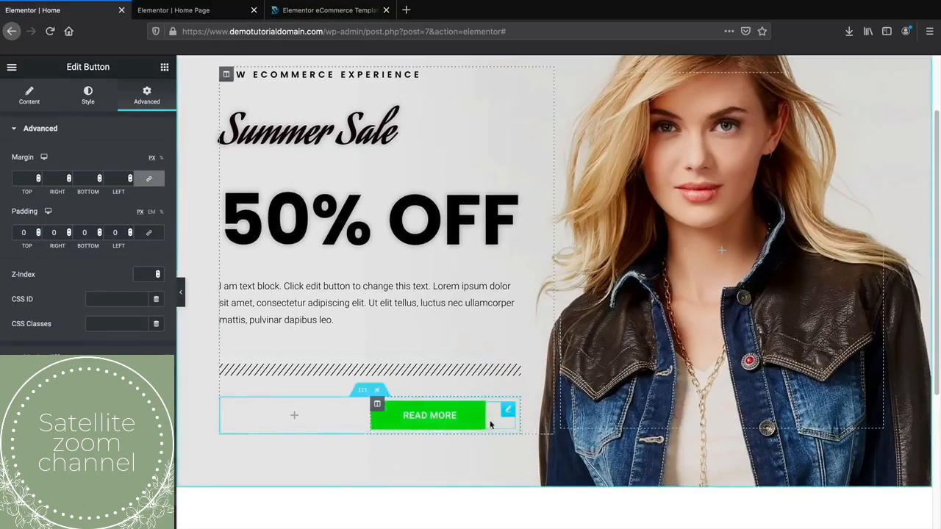
# - Check the demo's price row and add an Animated Headline widget to the empty column beside the "Read More" button
pyautogui.click(376, 405)
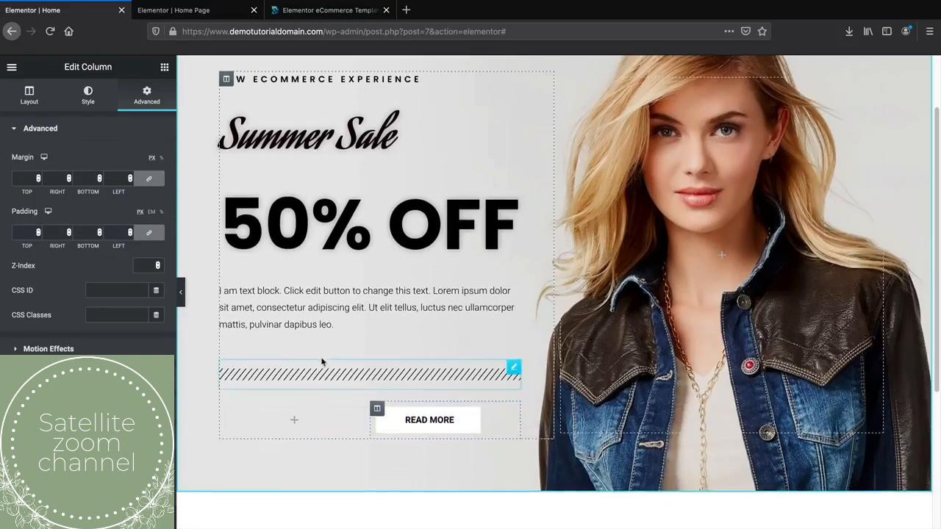
pyautogui.scroll(1, 302, 316)
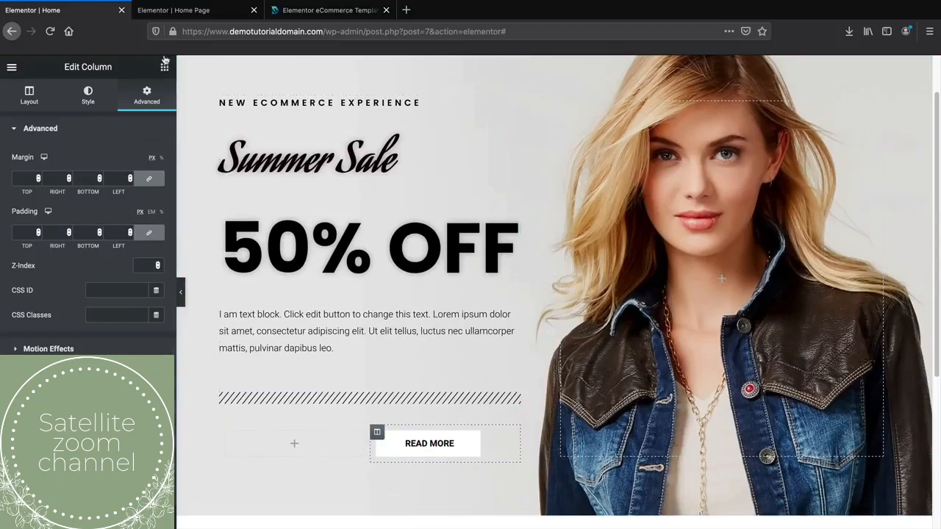
pyautogui.hotkey('ctrl', 'Tab')
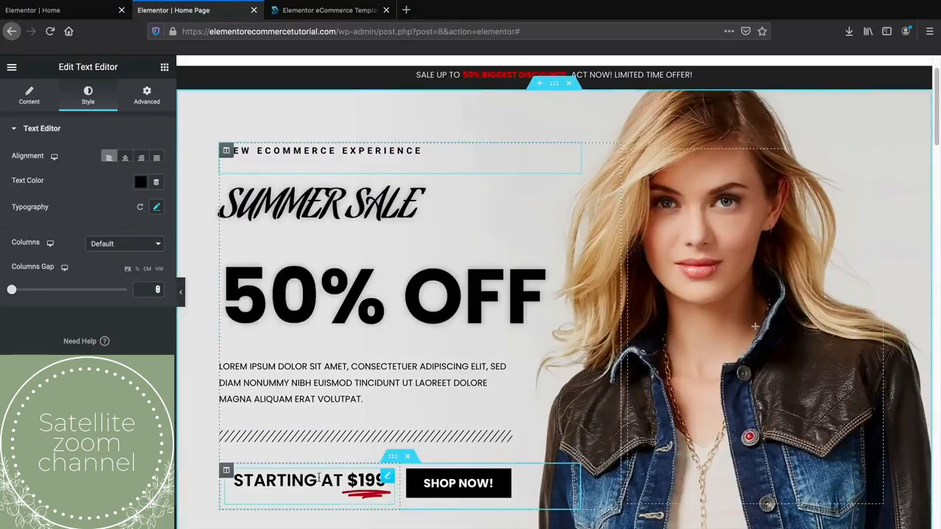
pyautogui.click(73, 10)
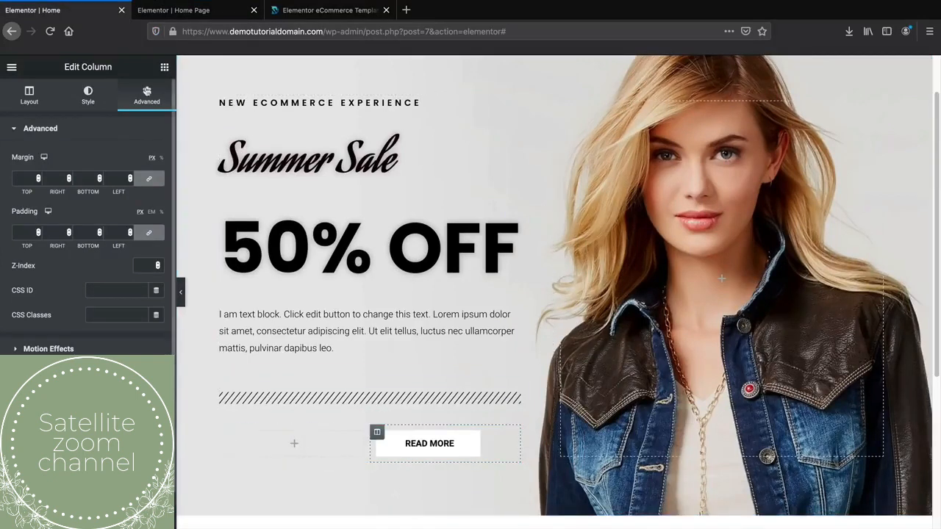
pyautogui.click(165, 66)
pyautogui.scroll(-3, 93, 301)
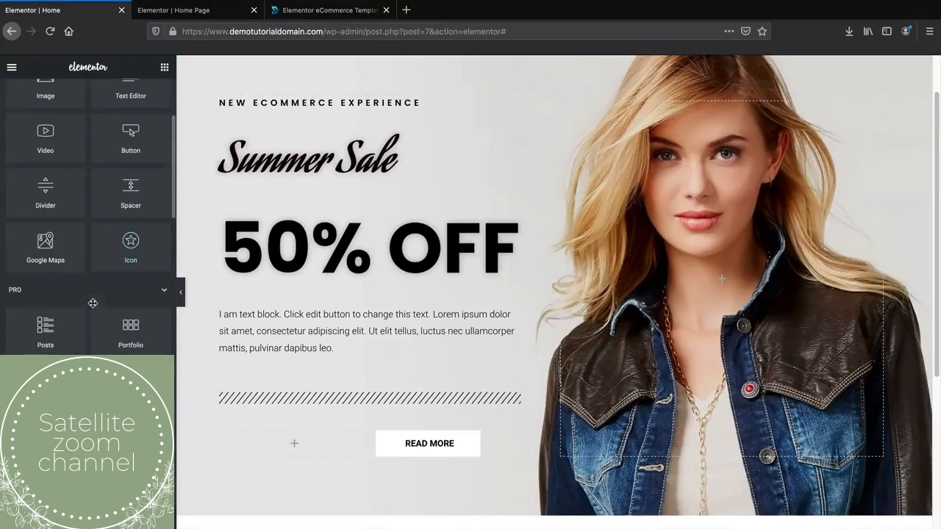
pyautogui.scroll(-5, 93, 303)
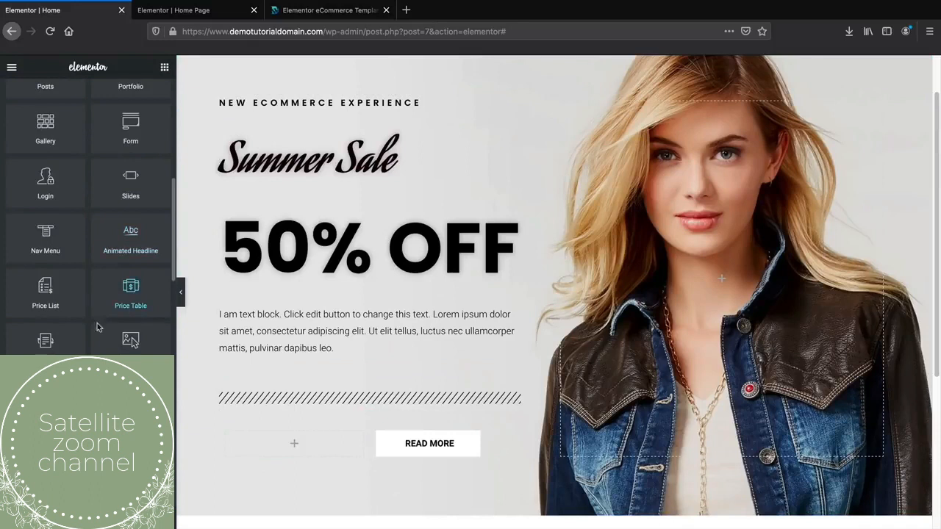
pyautogui.scroll(-1, 97, 327)
pyautogui.moveTo(125, 220); pyautogui.dragTo(291, 445)
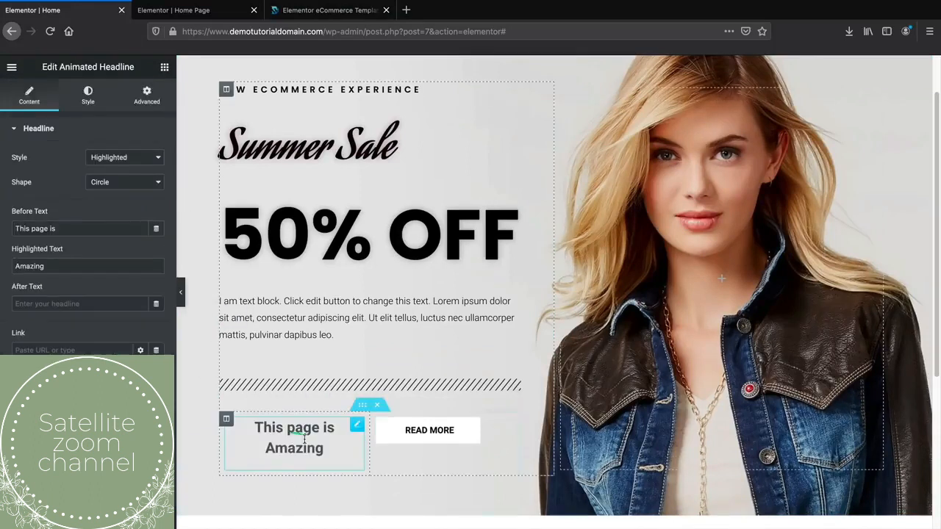
# - Set the animated headline's before text to "Starting At" and its highlighted text to "$199"
pyautogui.tripleClick(104, 228)
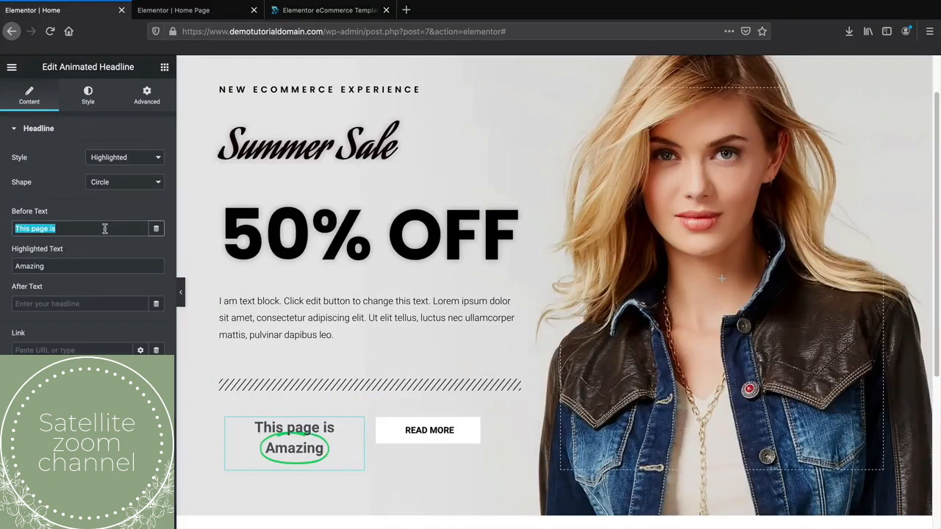
pyautogui.write('Starting A')
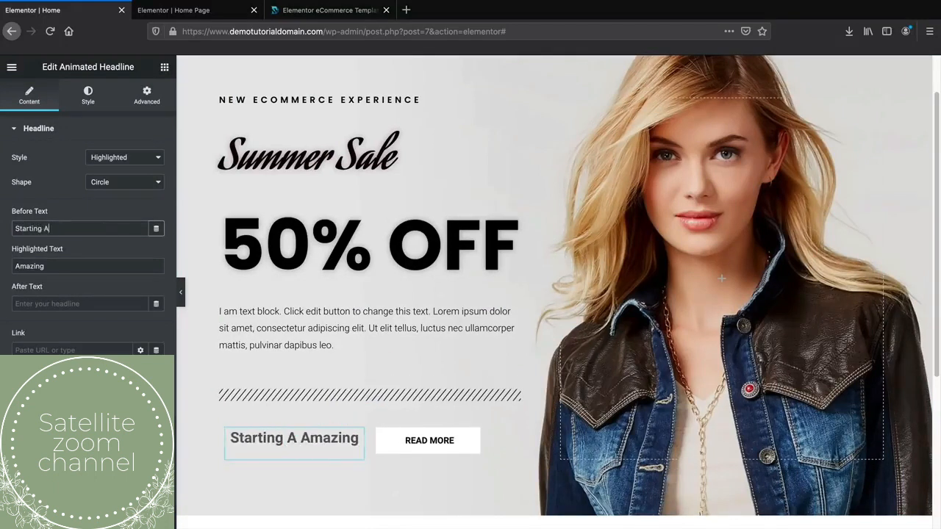
pyautogui.write('t')
pyautogui.press('Tab')
pyautogui.write('$199')
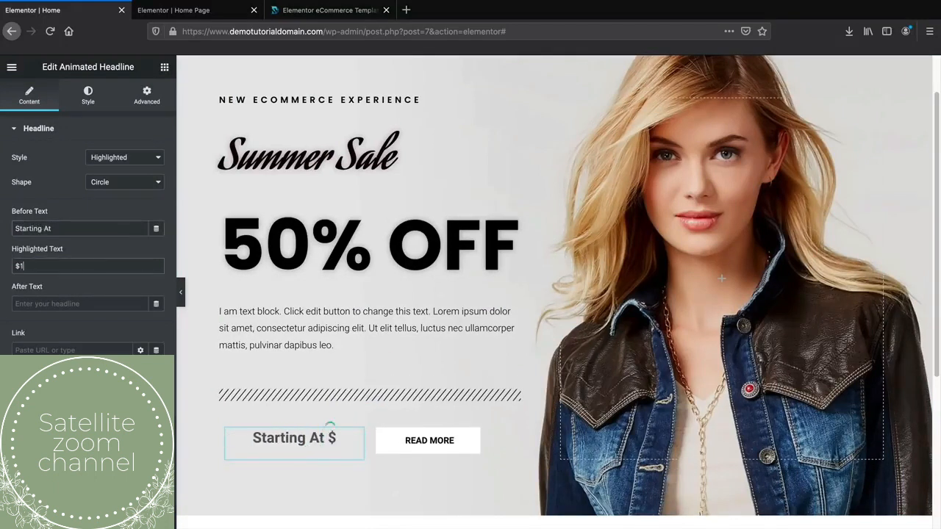
# - Try the highlight shapes on the "$199" text and choose Underline Zigzag
pyautogui.click(112, 156)
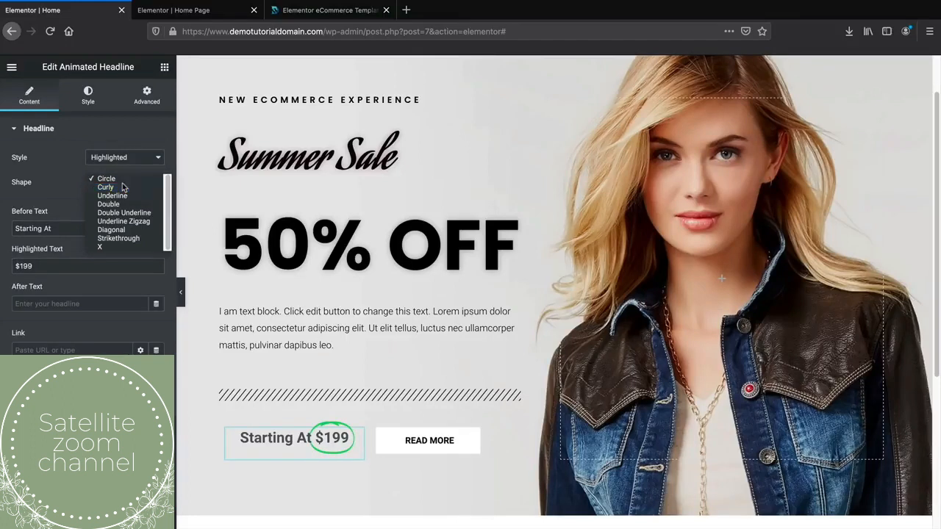
pyautogui.click(124, 187)
pyautogui.click(126, 184)
pyautogui.click(129, 188)
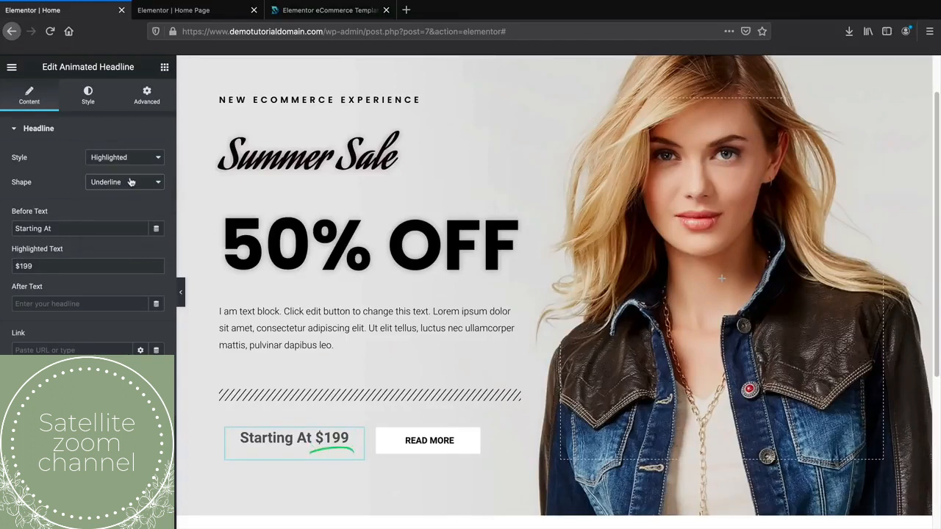
pyautogui.click(132, 185)
pyautogui.click(136, 186)
pyautogui.click(135, 185)
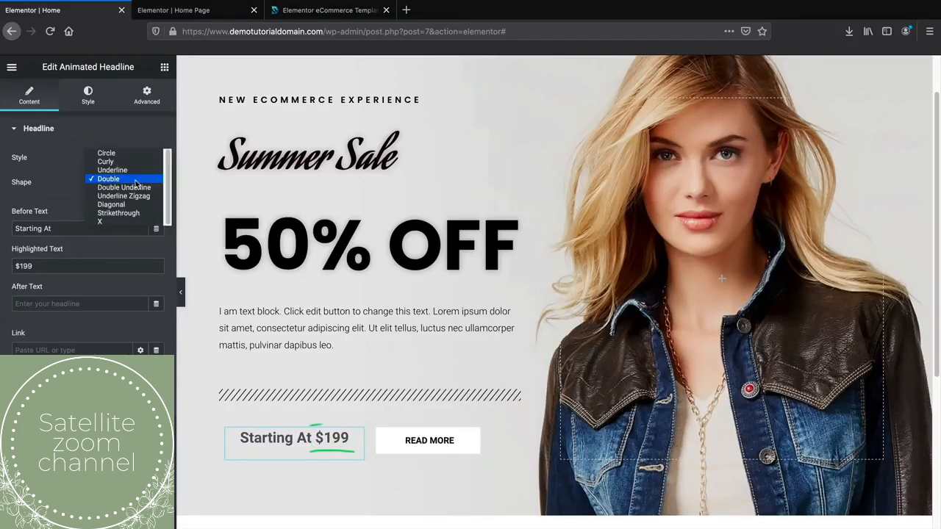
pyautogui.click(137, 189)
pyautogui.click(139, 182)
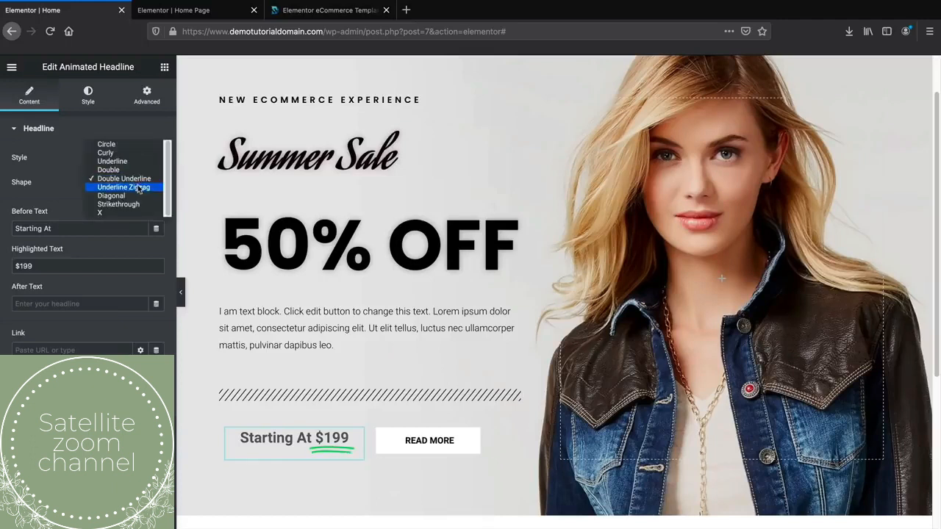
pyautogui.click(138, 189)
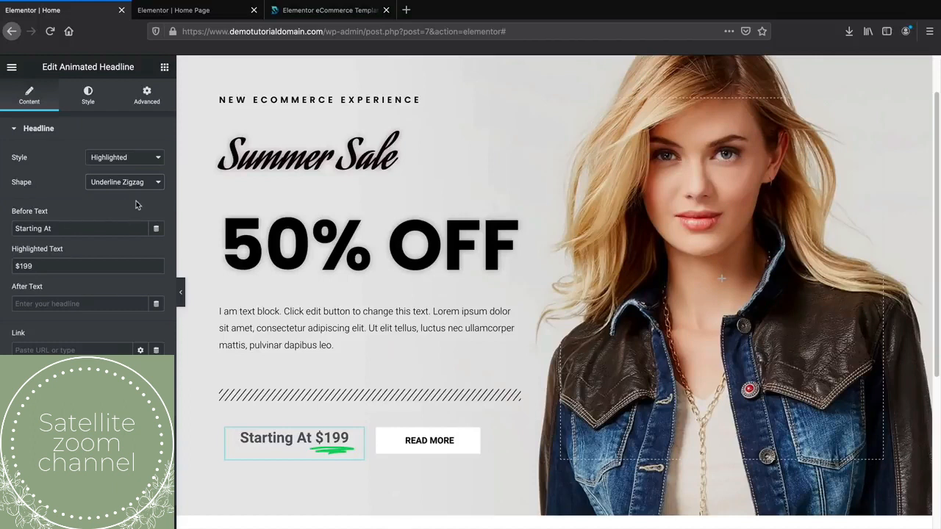
# - Set the color of the zigzag underline beneath "$199" to red #E60E0E
pyautogui.click(89, 95)
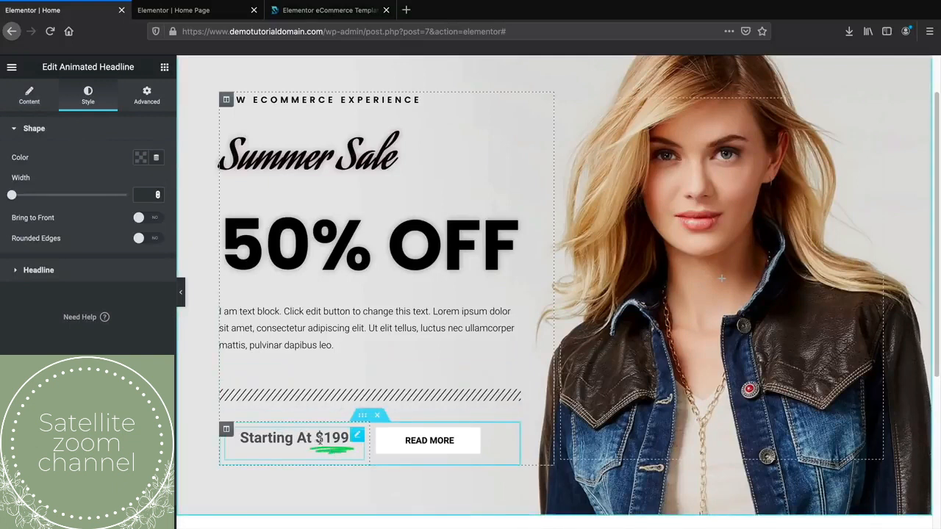
pyautogui.click(139, 157)
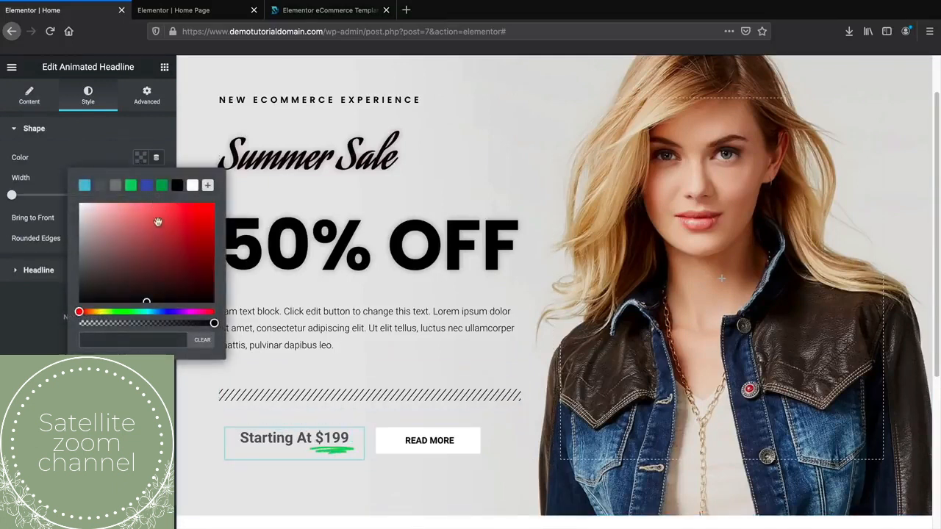
pyautogui.click(177, 186)
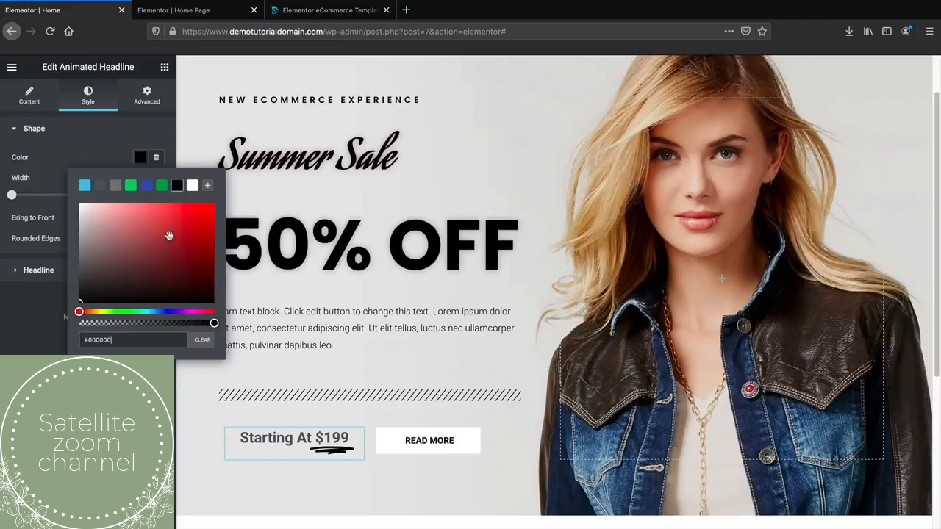
pyautogui.click(189, 234)
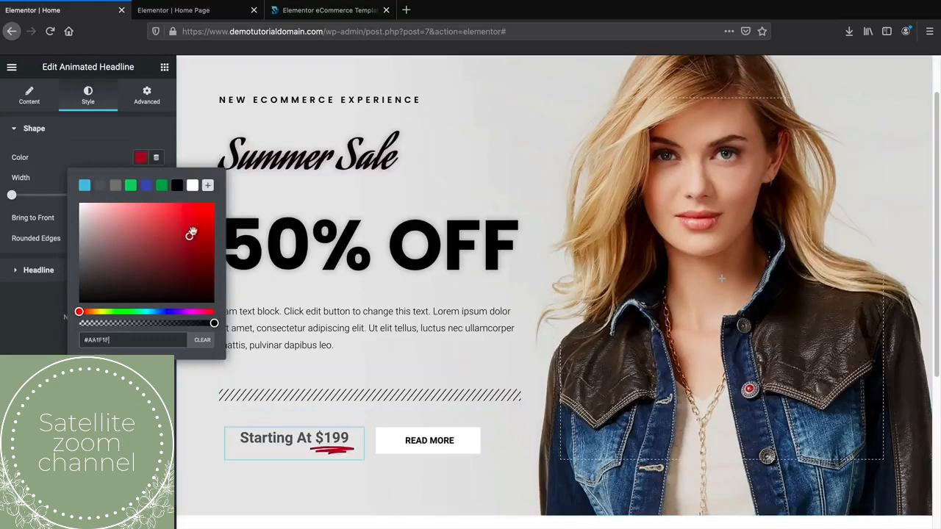
pyautogui.moveTo(189, 234); pyautogui.dragTo(205, 213)
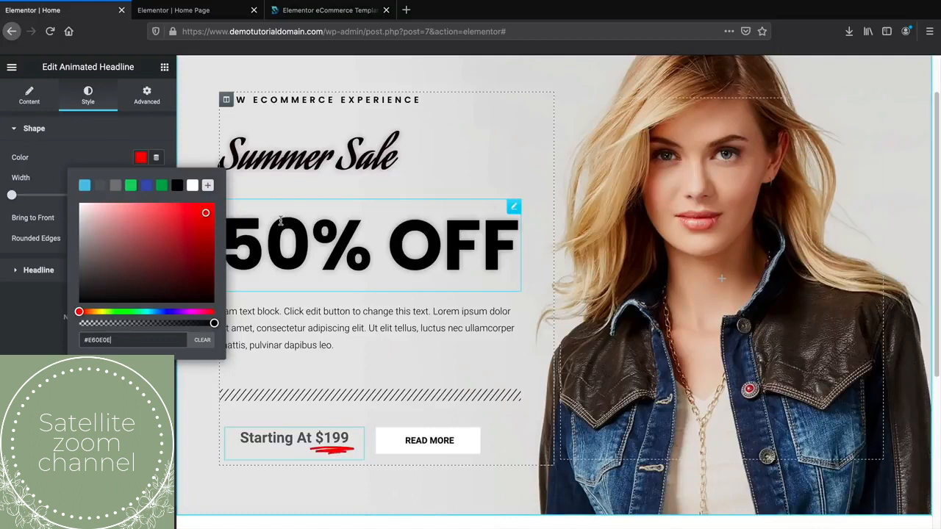
pyautogui.click(275, 219)
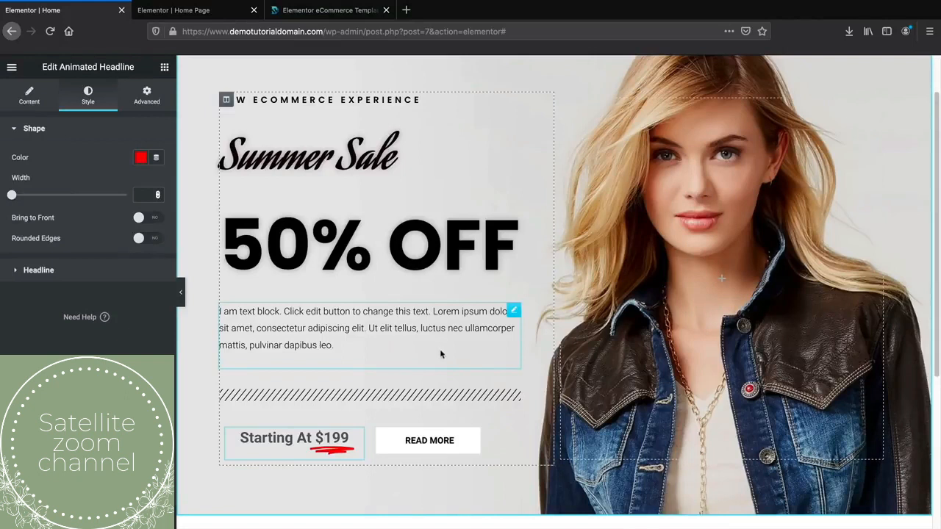
# - Set both the headline text color and the animated text color of "Starting At $199" to black
pyautogui.click(44, 270)
pyautogui.click(139, 188)
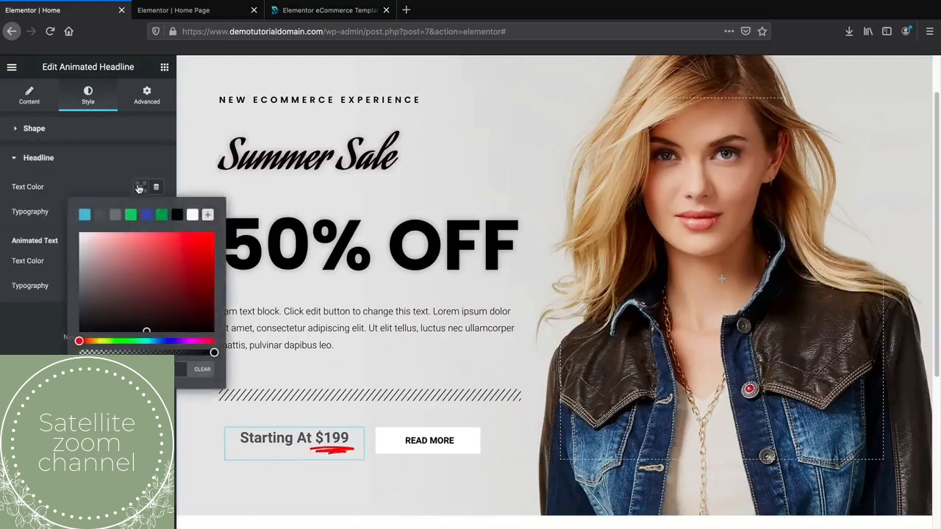
pyautogui.click(177, 215)
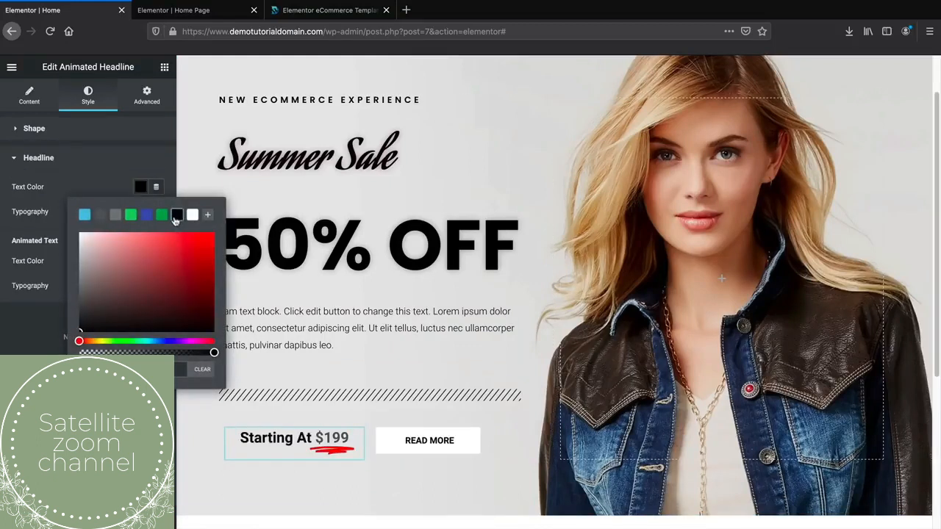
pyautogui.click(30, 350)
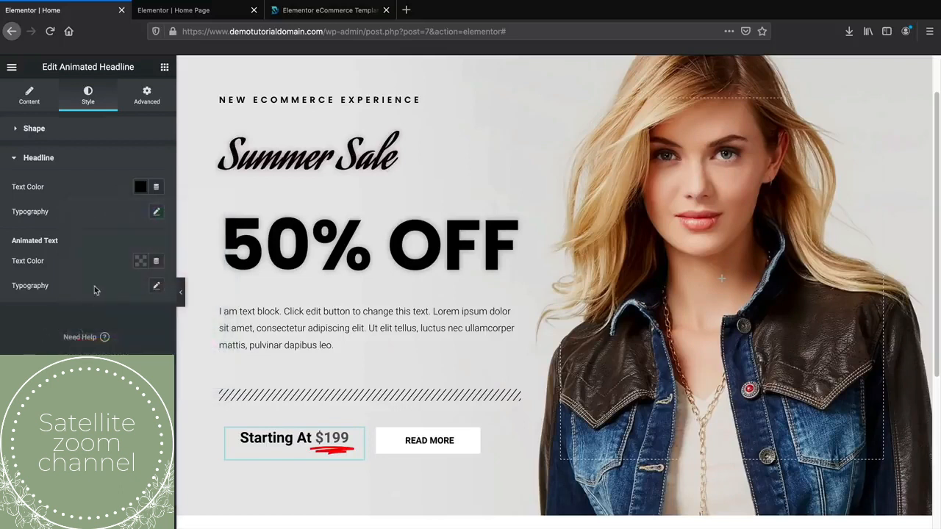
pyautogui.click(139, 261)
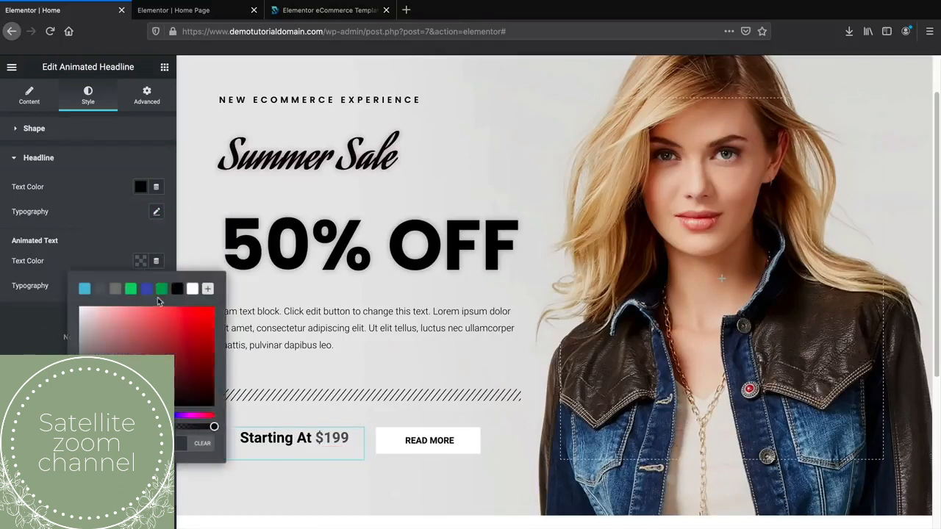
pyautogui.click(178, 288)
pyautogui.click(30, 338)
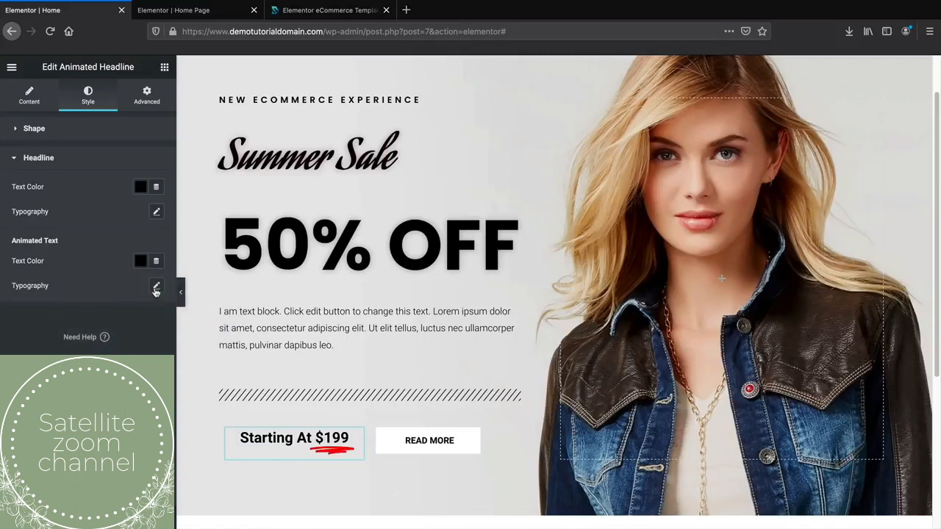
# - Set the animated text "$199" to the Poppins font family with Bold weight
pyautogui.click(156, 285)
pyautogui.click(141, 317)
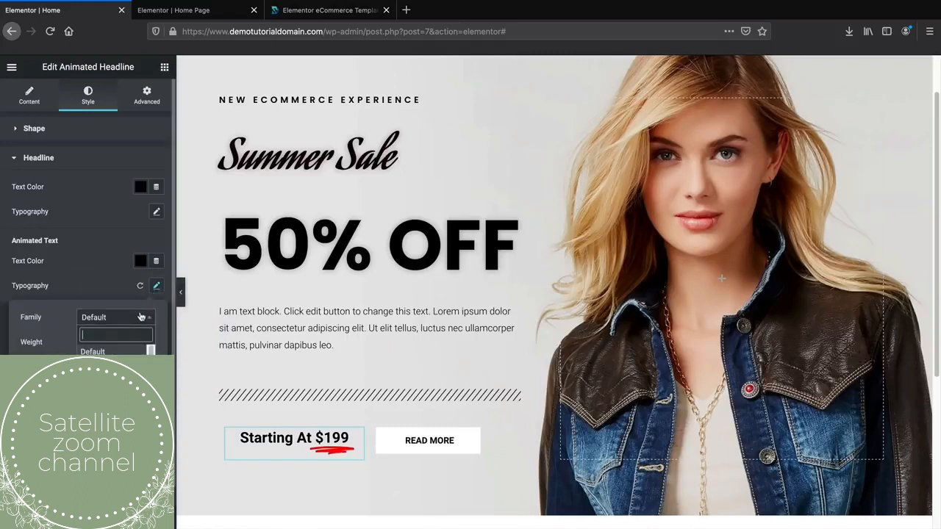
pyautogui.click(142, 317)
pyautogui.click(119, 271)
pyautogui.click(156, 286)
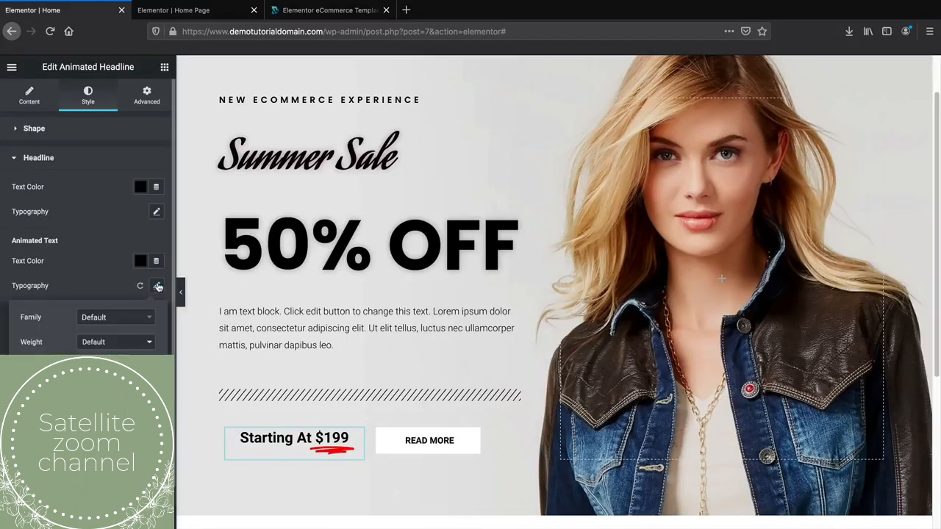
pyautogui.click(135, 344)
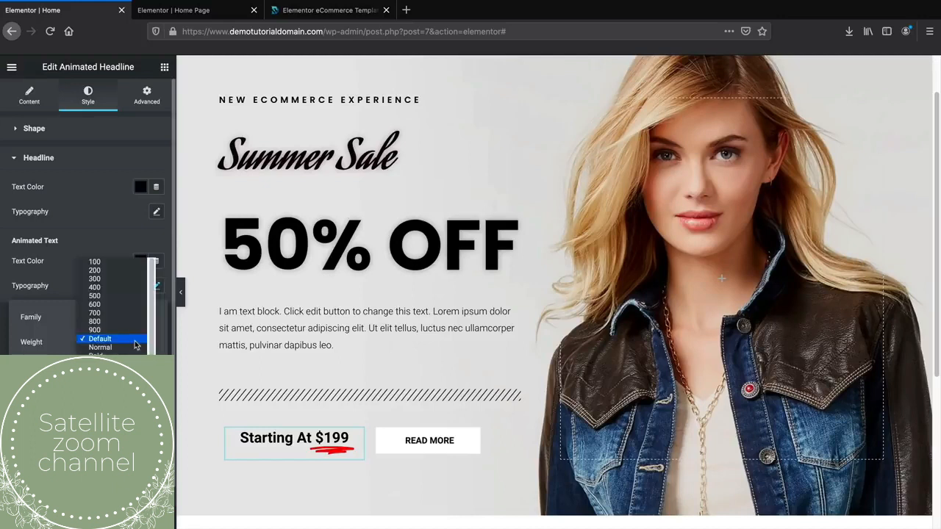
pyautogui.click(110, 351)
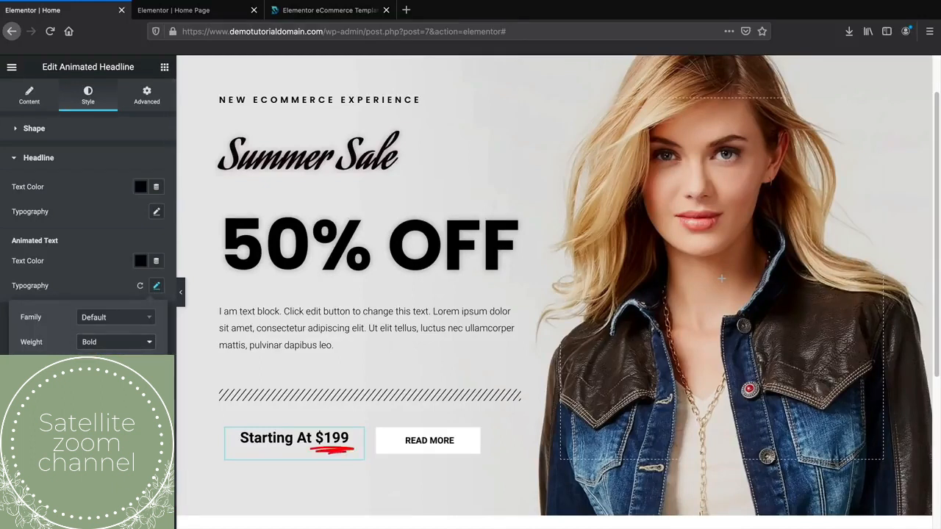
pyautogui.click(116, 318)
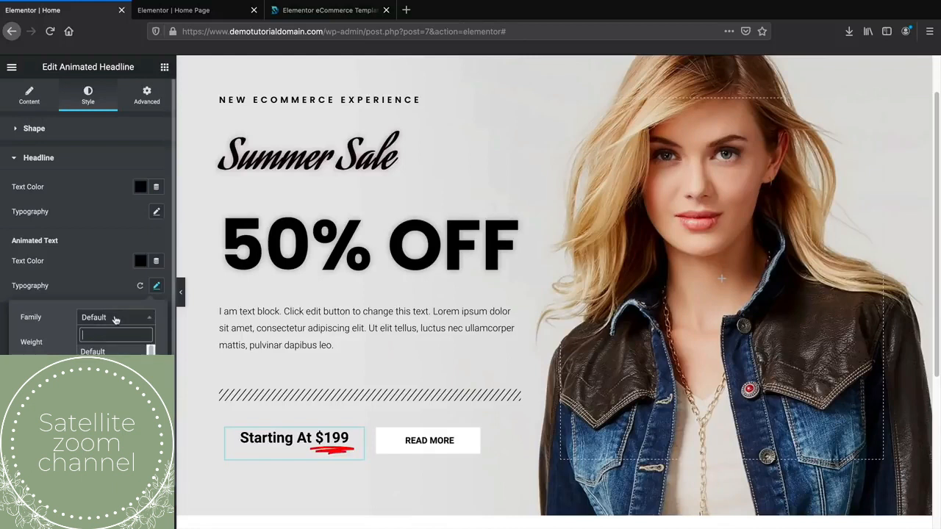
pyautogui.write('popp')
pyautogui.press('Return')
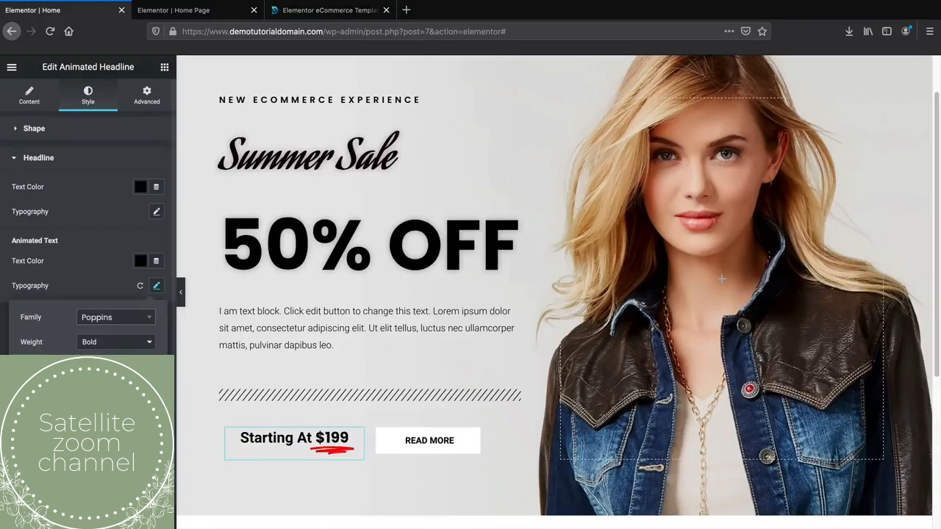
pyautogui.click(105, 285)
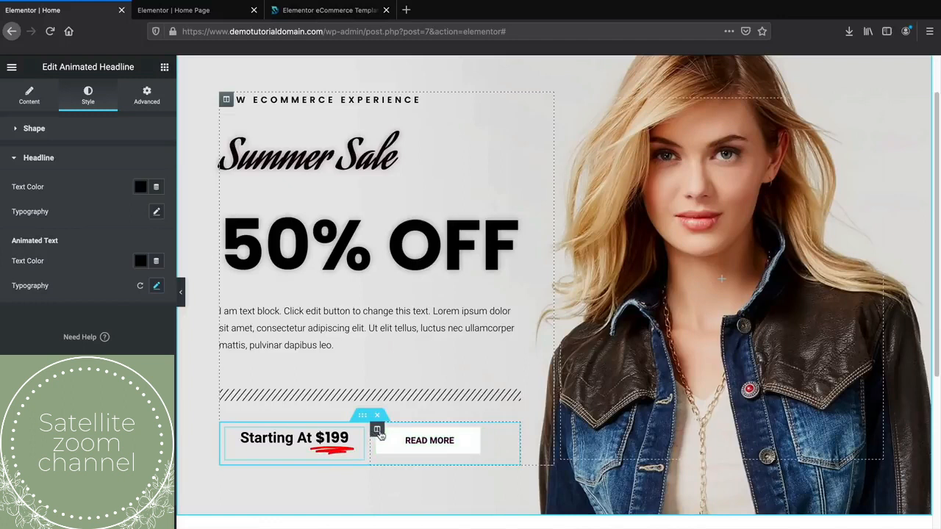
# - Set the hero button's text to "SHOP NOW!" and its link to yourwebsite.com/shop
pyautogui.click(508, 436)
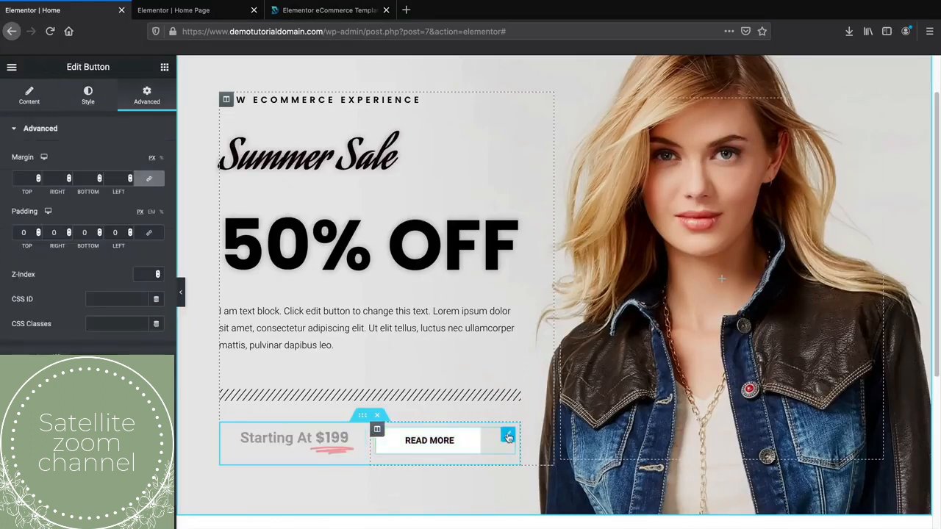
pyautogui.click(88, 95)
pyautogui.click(37, 103)
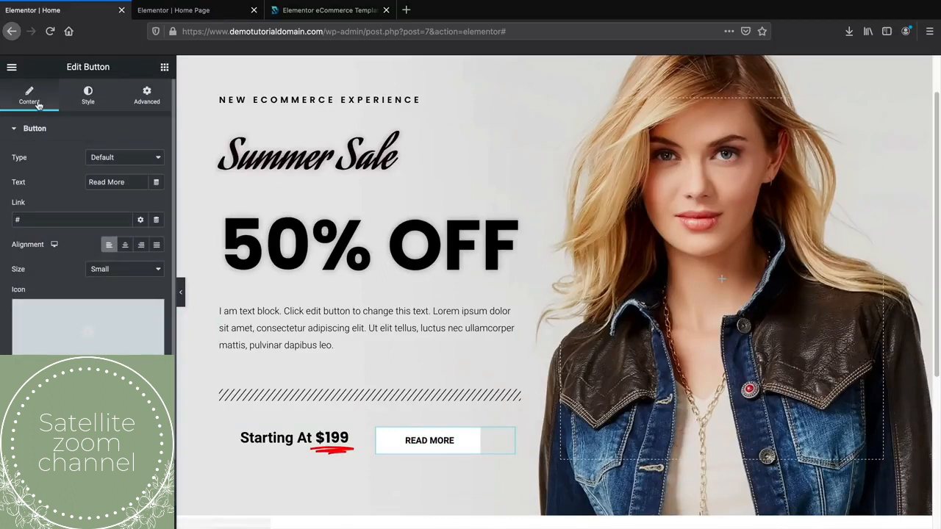
pyautogui.moveTo(136, 182); pyautogui.dragTo(81, 180)
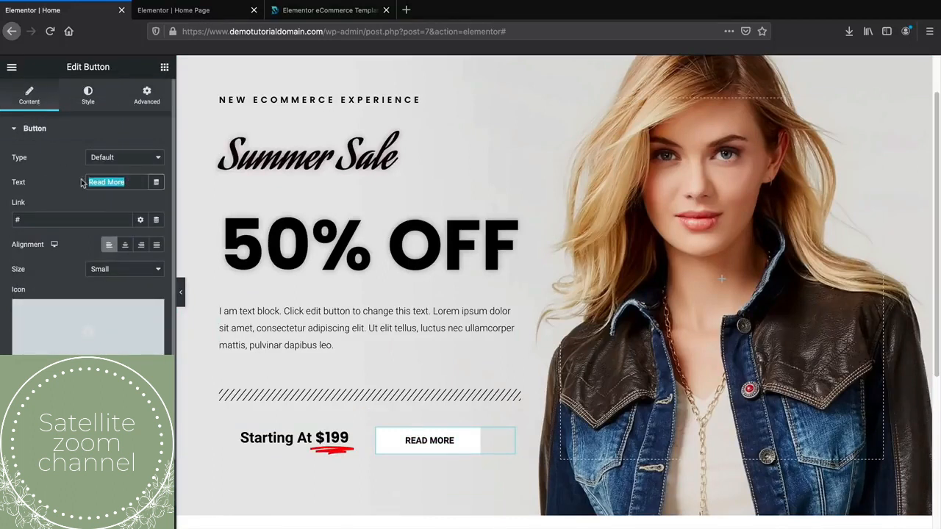
pyautogui.write('SHOP NOW!')
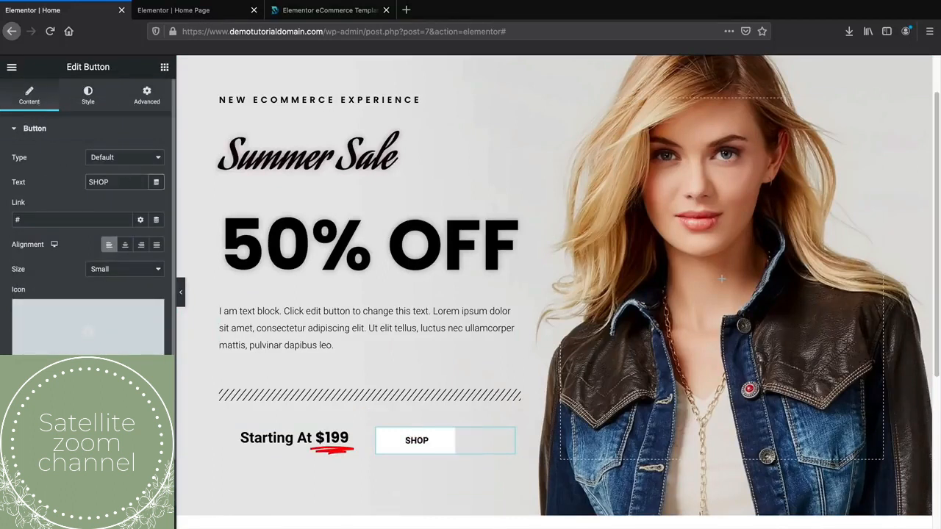
pyautogui.doubleClick(59, 219)
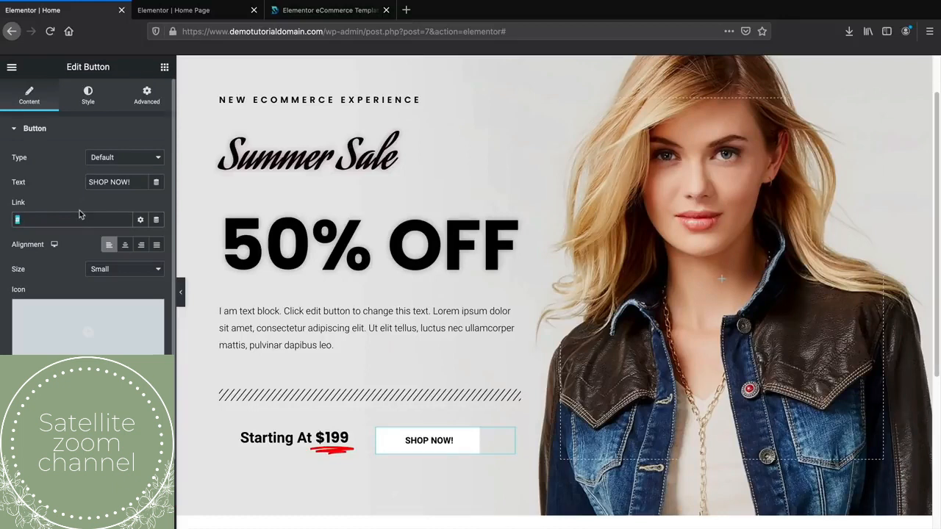
pyautogui.write('yourwebsite.com/shop')
# - Insert the double speech-bubble comments icon from the icon library into the button and try placing it after the text
pyautogui.click(79, 324)
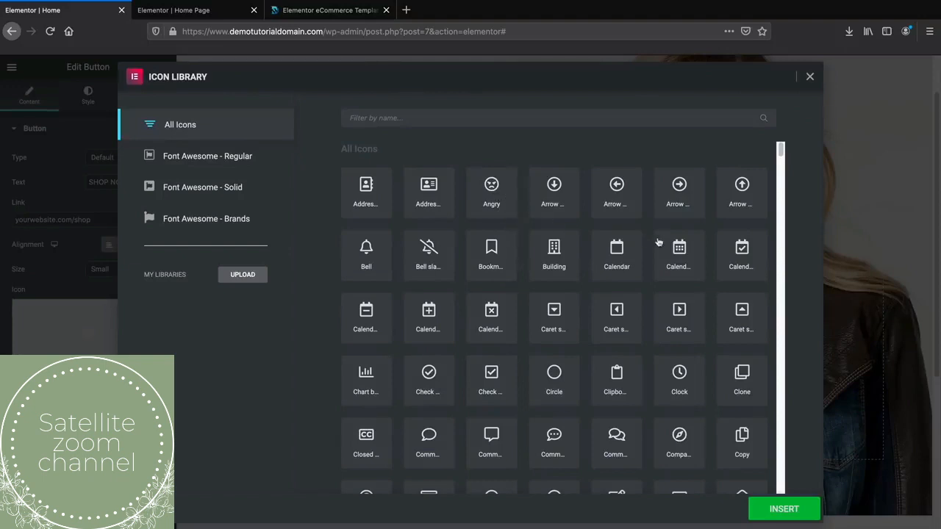
pyautogui.scroll(-5, 641, 320)
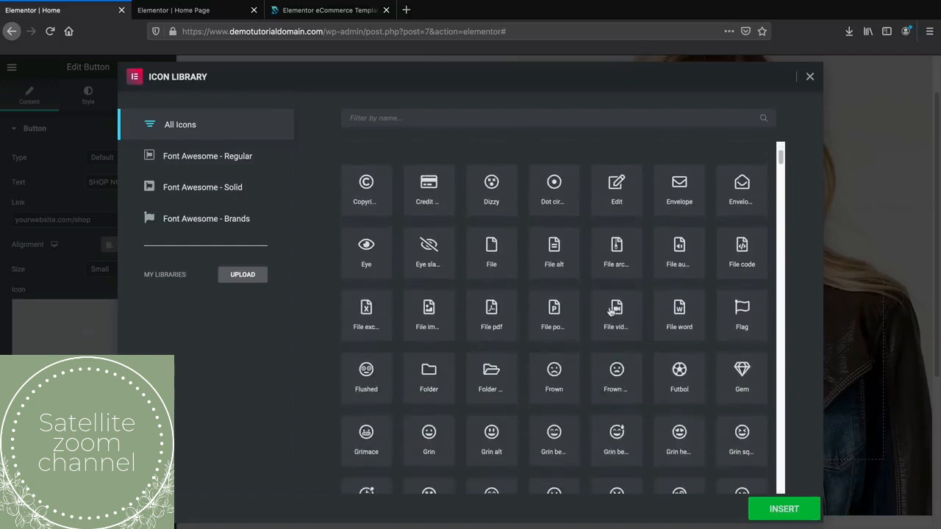
pyautogui.scroll(2, 603, 317)
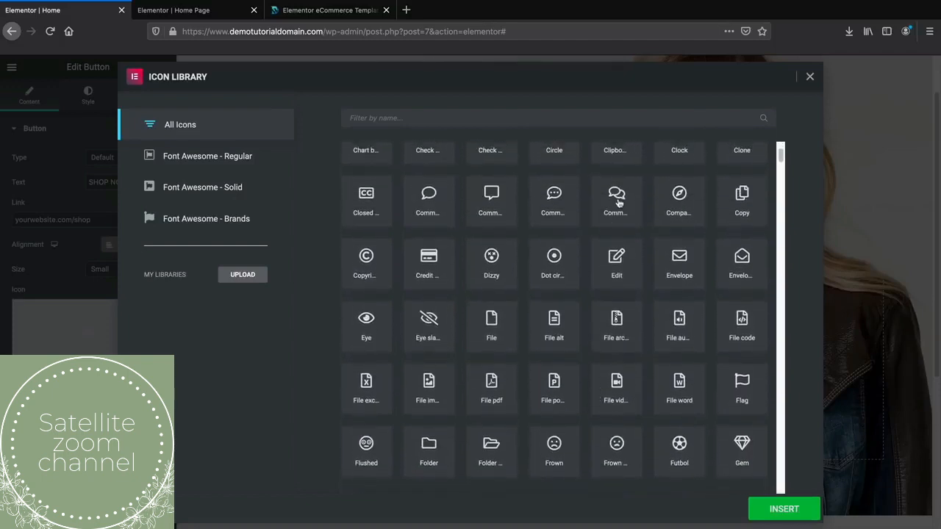
pyautogui.click(617, 203)
pyautogui.scroll(-5, 691, 423)
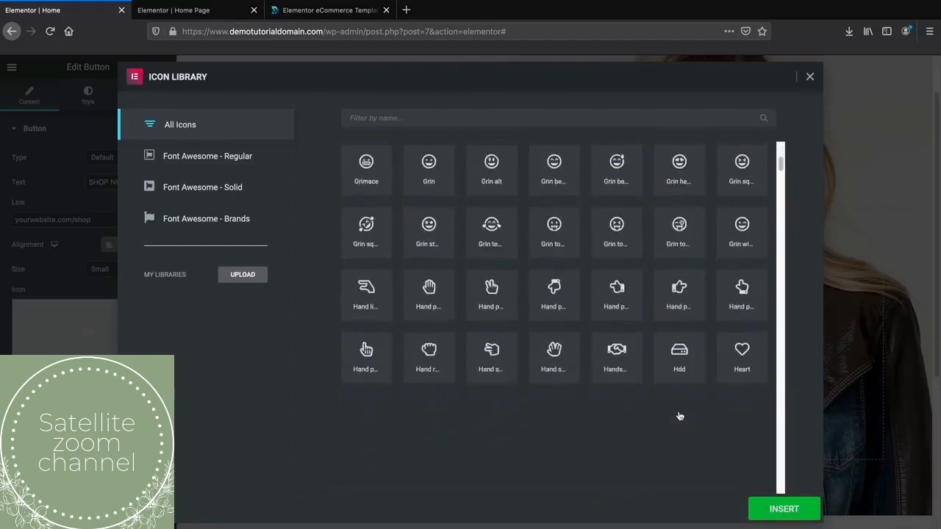
pyautogui.scroll(-8, 680, 417)
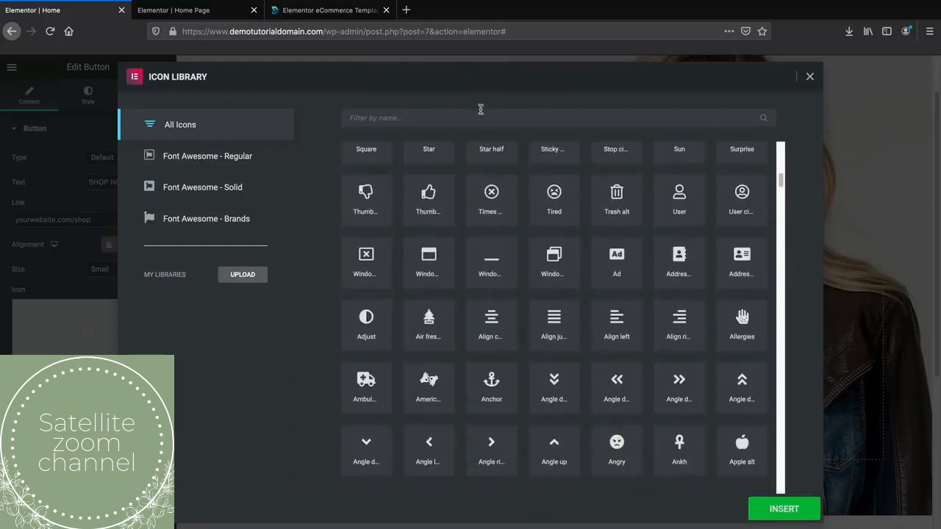
pyautogui.click(780, 507)
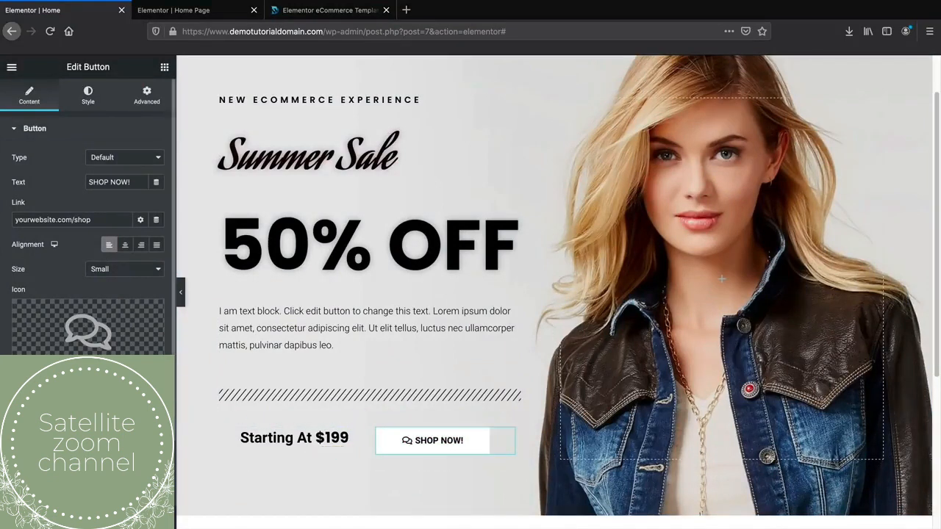
pyautogui.click(125, 371)
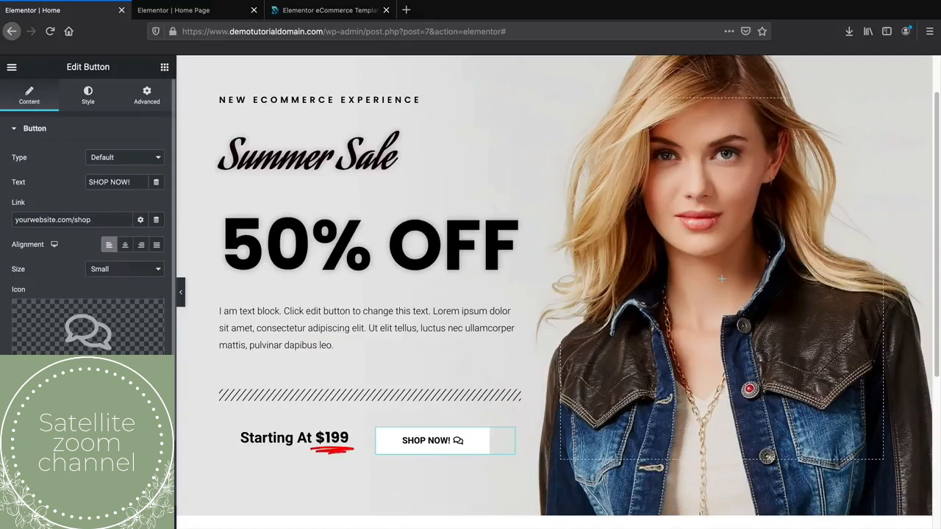
pyautogui.click(87, 96)
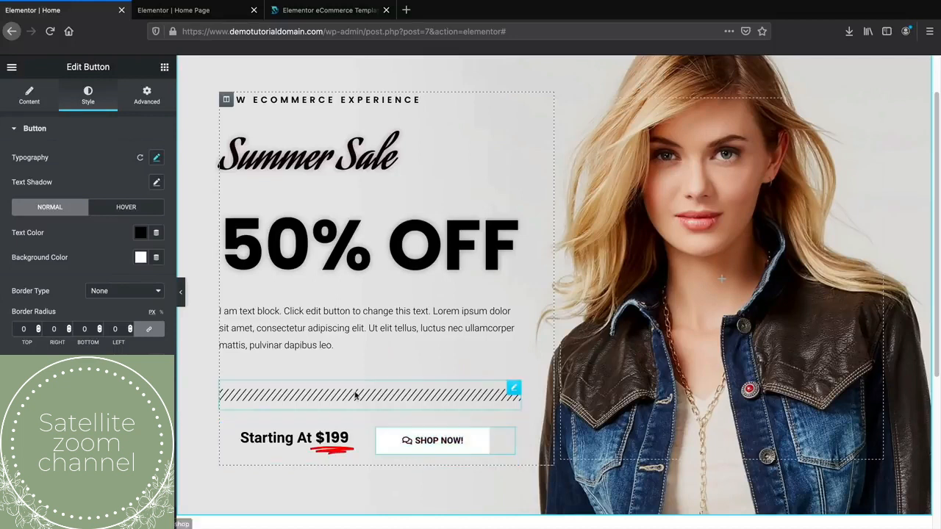
pyautogui.click(146, 96)
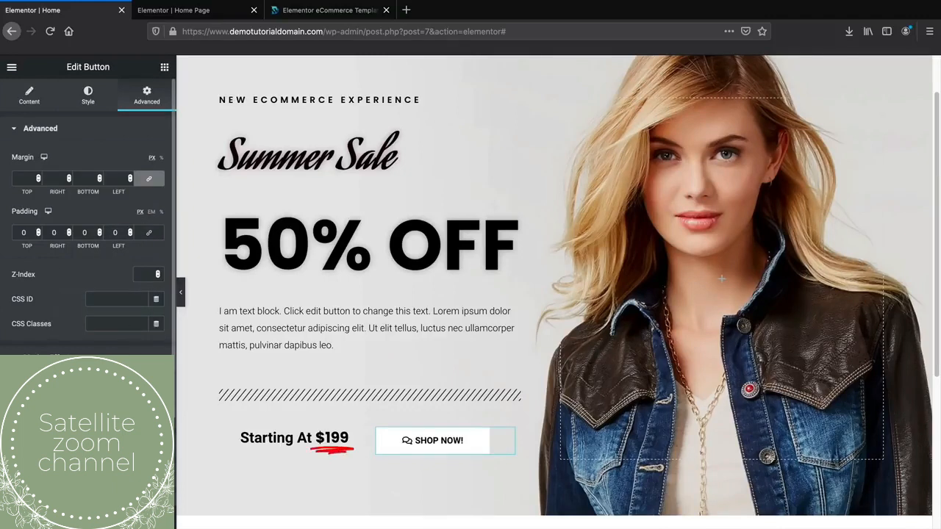
pyautogui.moveTo(37, 230); pyautogui.dragTo(39, 235)
pyautogui.moveTo(101, 232); pyautogui.dragTo(100, 236)
# - Set the SHOP NOW! button's normal-state text color to white and its background color to black
pyautogui.click(94, 101)
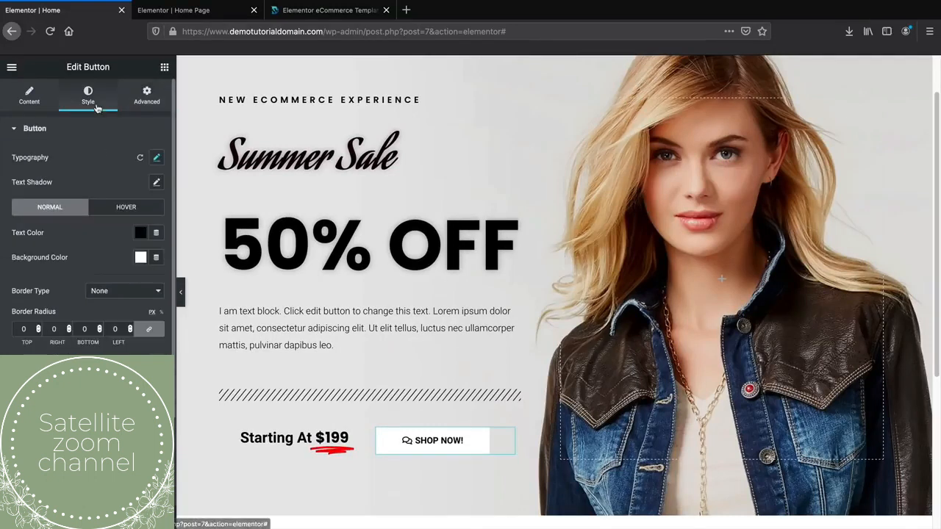
pyautogui.click(142, 234)
pyautogui.click(192, 260)
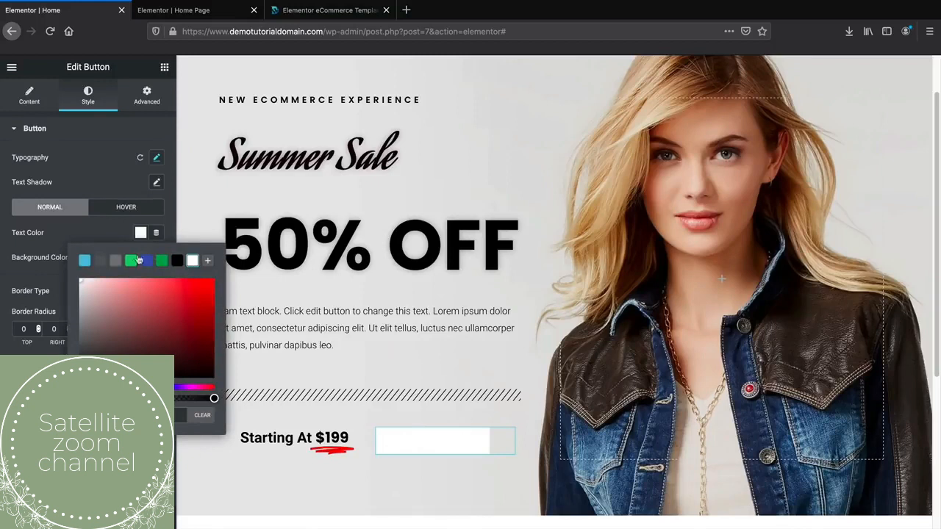
pyautogui.click(110, 239)
pyautogui.click(140, 257)
pyautogui.click(177, 285)
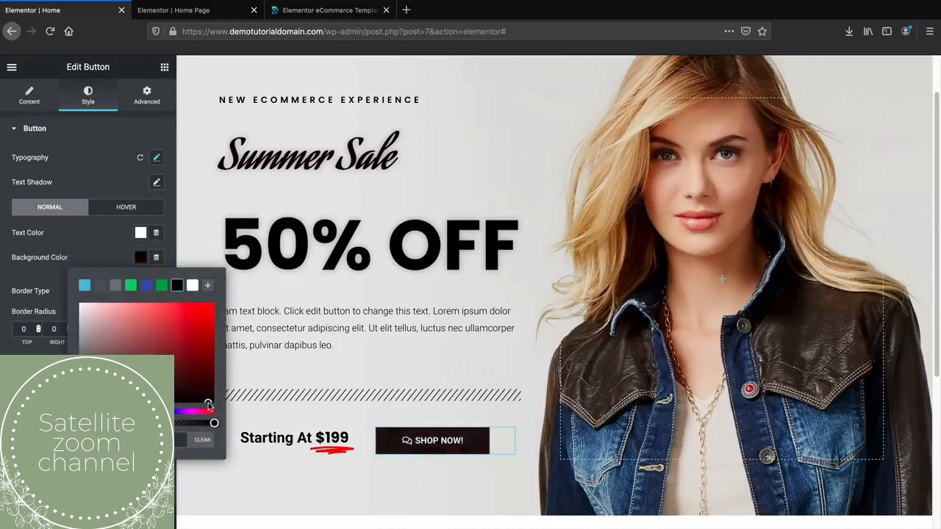
pyautogui.click(125, 261)
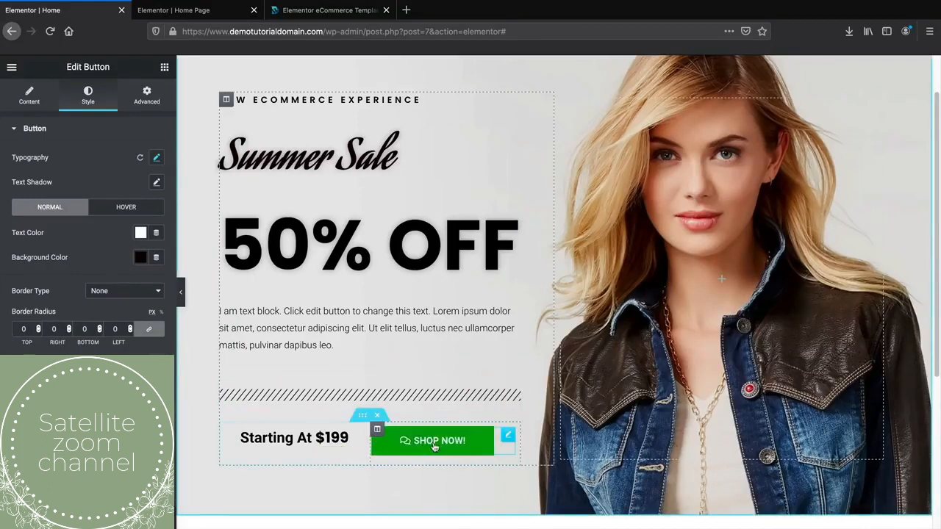
# - Set the SHOP NOW! button's hover-state background color to black
pyautogui.click(154, 214)
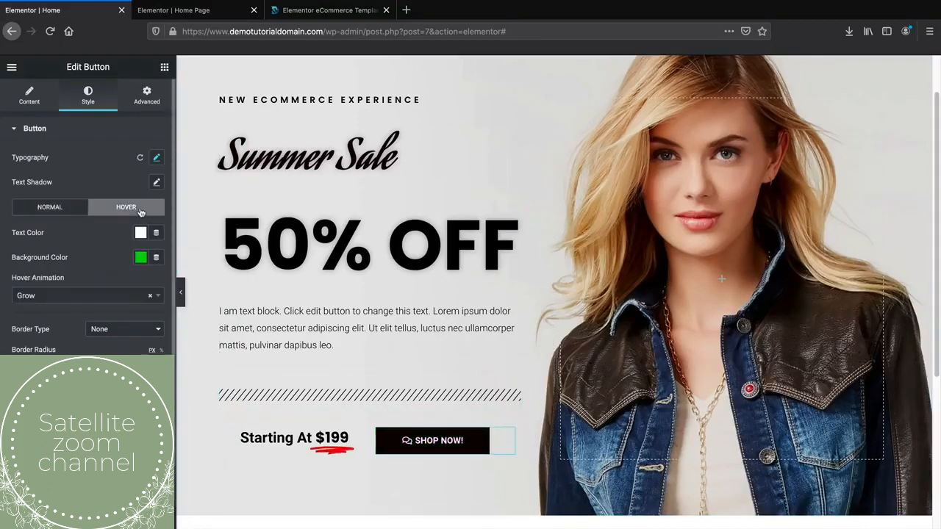
pyautogui.click(141, 258)
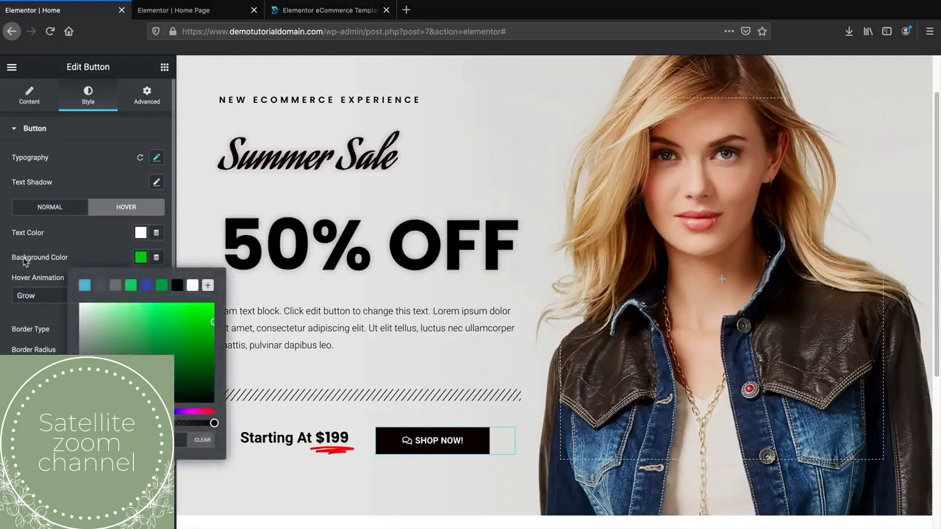
pyautogui.click(178, 288)
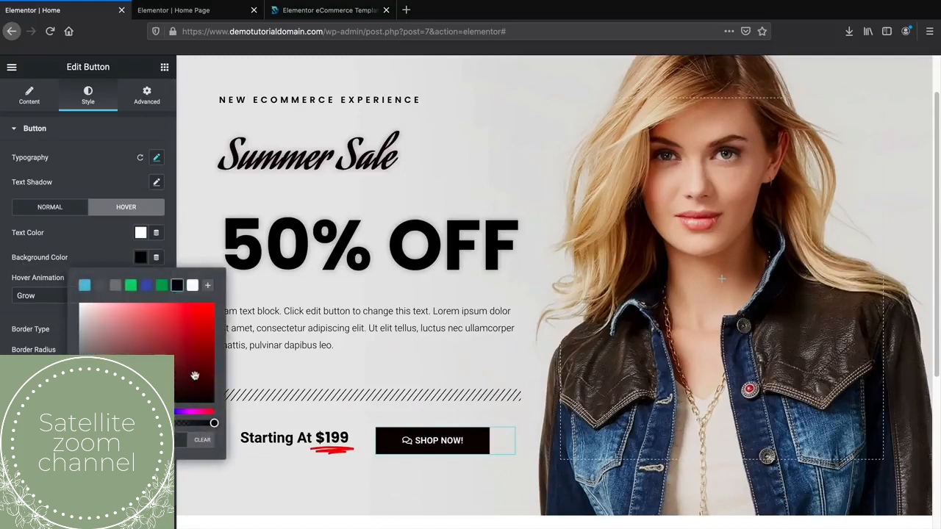
pyautogui.click(209, 400)
pyautogui.click(107, 240)
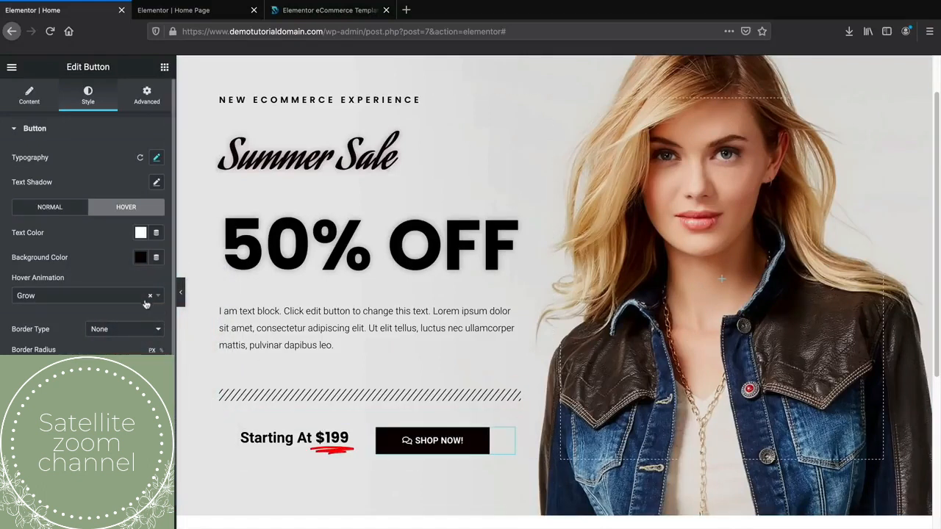
# - Try the Shrink, Pulse Grow, Pop and Sink hover animations on the button and set it back to Grow
pyautogui.click(45, 299)
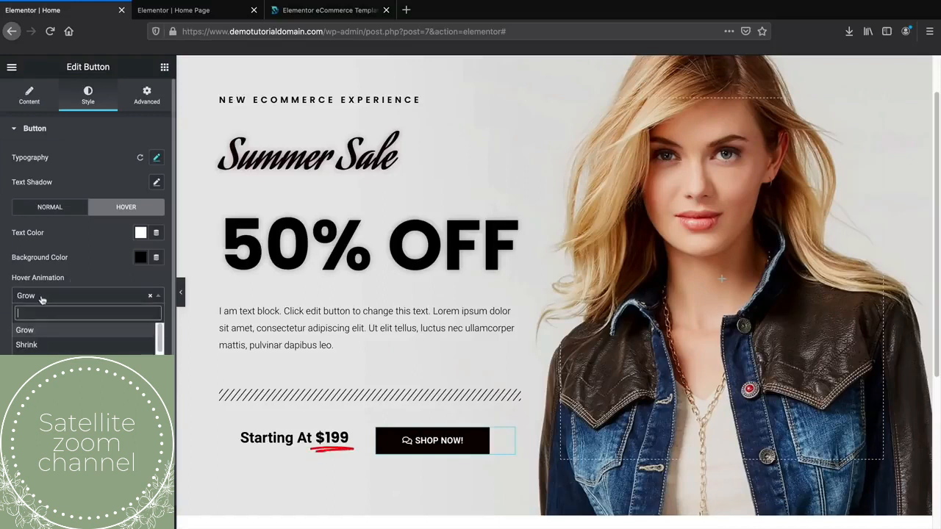
pyautogui.click(44, 344)
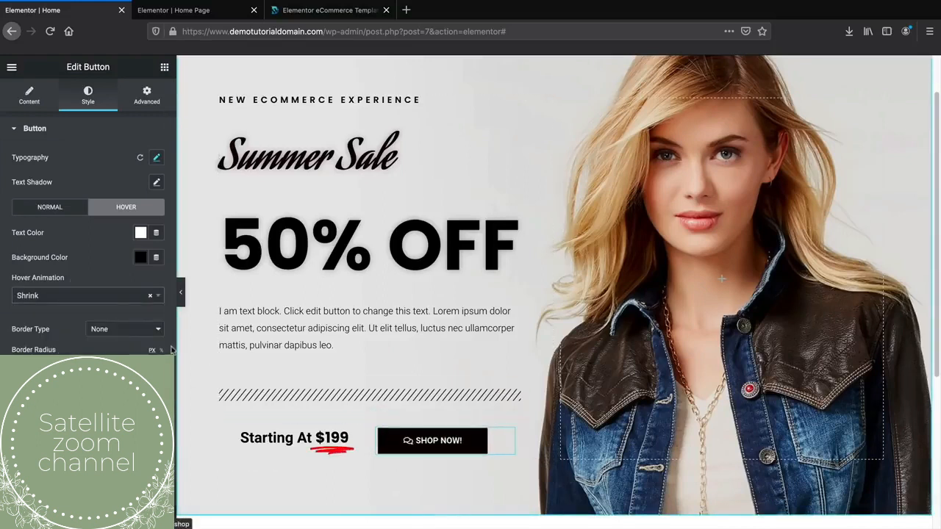
pyautogui.click(80, 296)
pyautogui.click(44, 376)
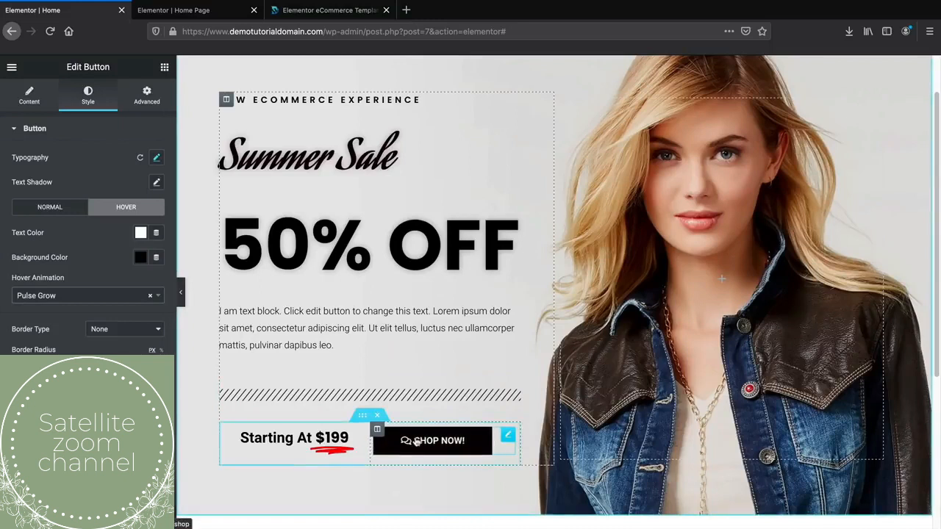
pyautogui.click(80, 295)
pyautogui.click(44, 390)
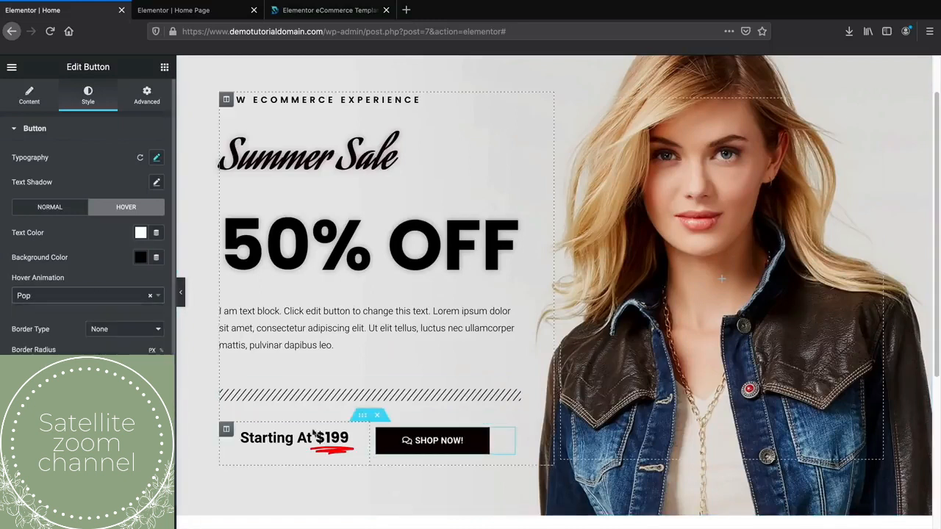
pyautogui.click(80, 296)
pyautogui.scroll(-3, 82, 367)
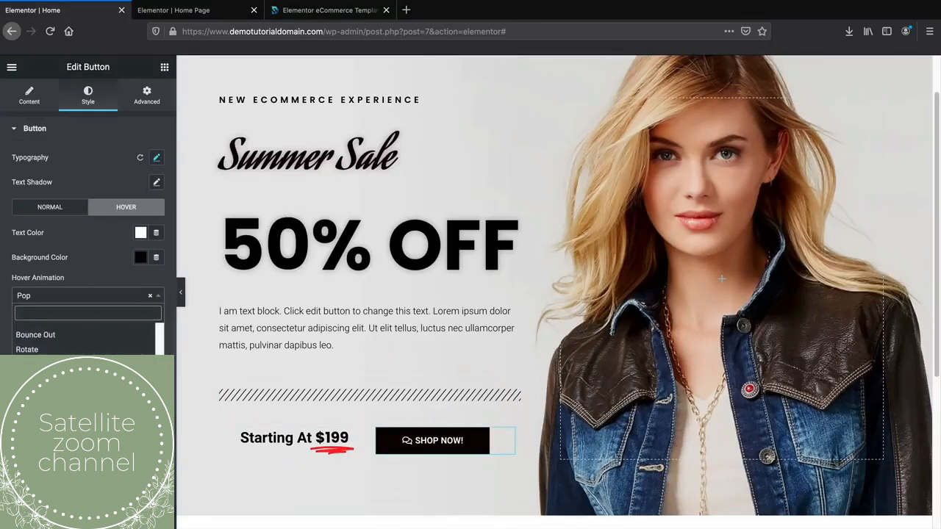
pyautogui.click(59, 395)
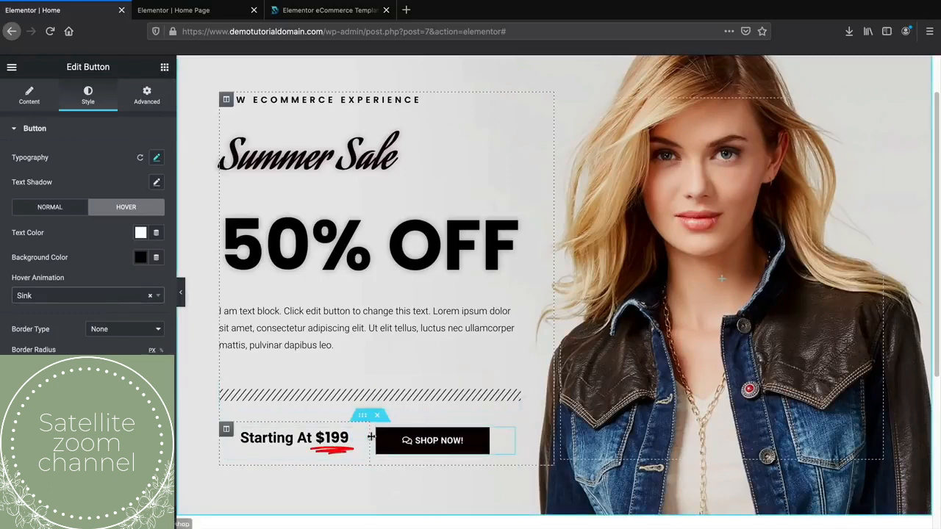
pyautogui.click(81, 296)
pyautogui.scroll(5, 93, 339)
pyautogui.click(92, 331)
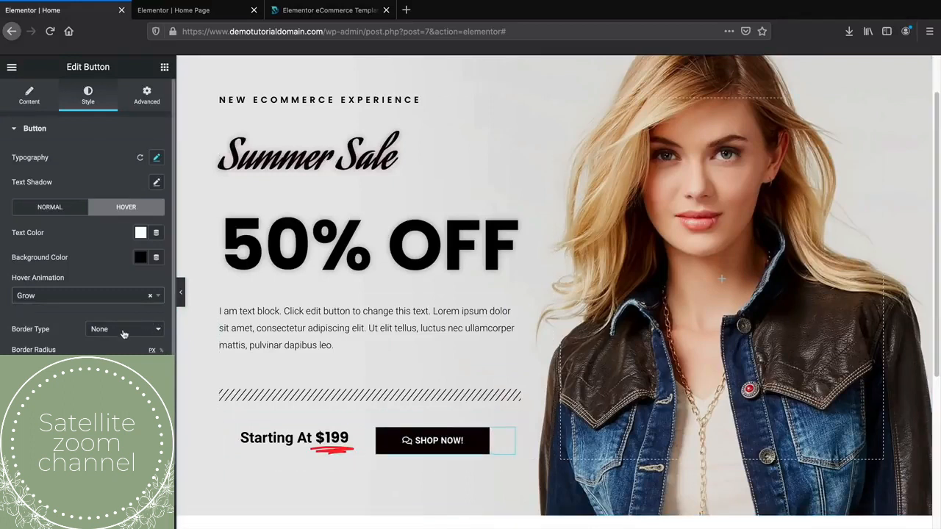
# - Compare the button with the demo page, set its typography to Poppins, 20 px and Bold, and preview the hero at full width
pyautogui.click(192, 12)
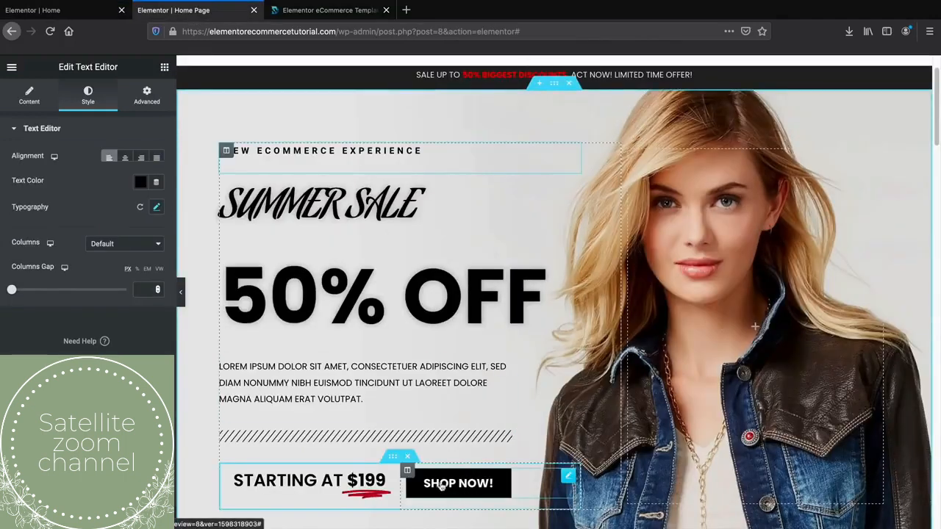
pyautogui.click(66, 11)
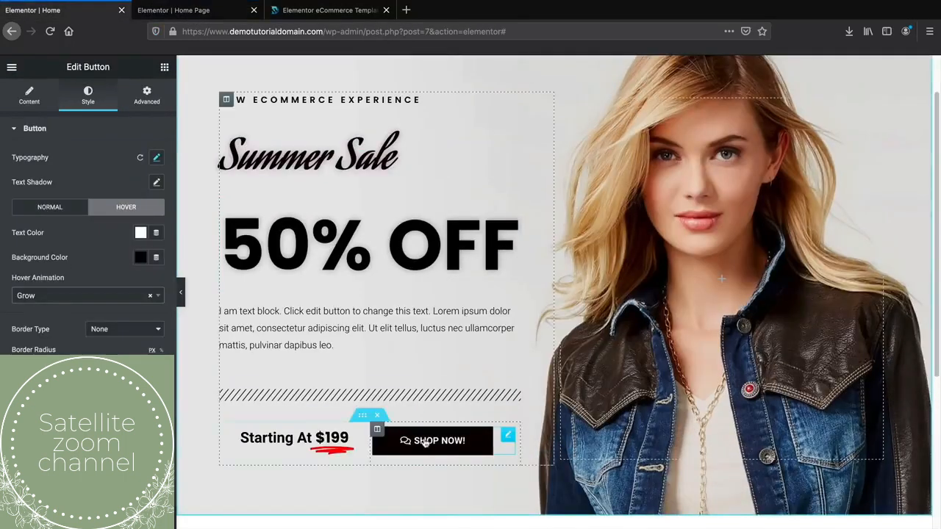
pyautogui.click(157, 158)
pyautogui.moveTo(28, 236); pyautogui.dragTo(31, 236)
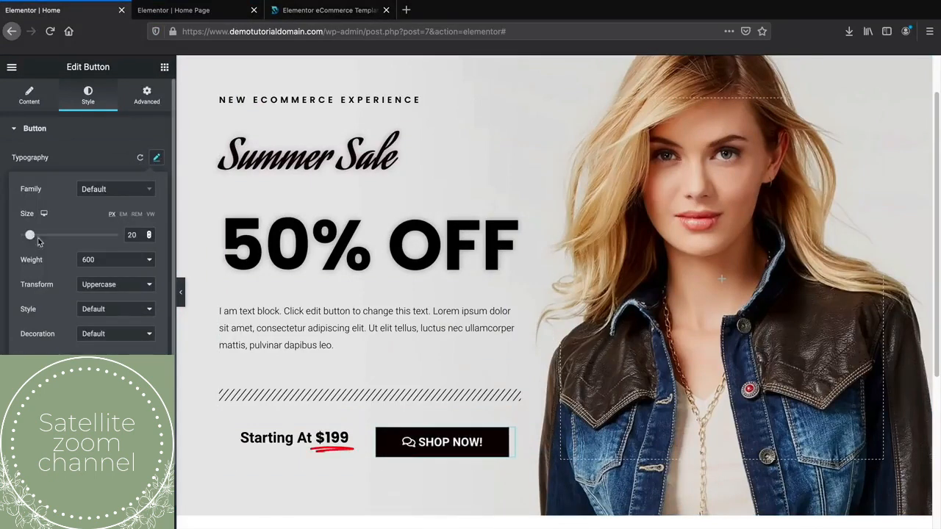
pyautogui.click(102, 263)
pyautogui.click(111, 308)
pyautogui.click(119, 191)
pyautogui.write('poppi')
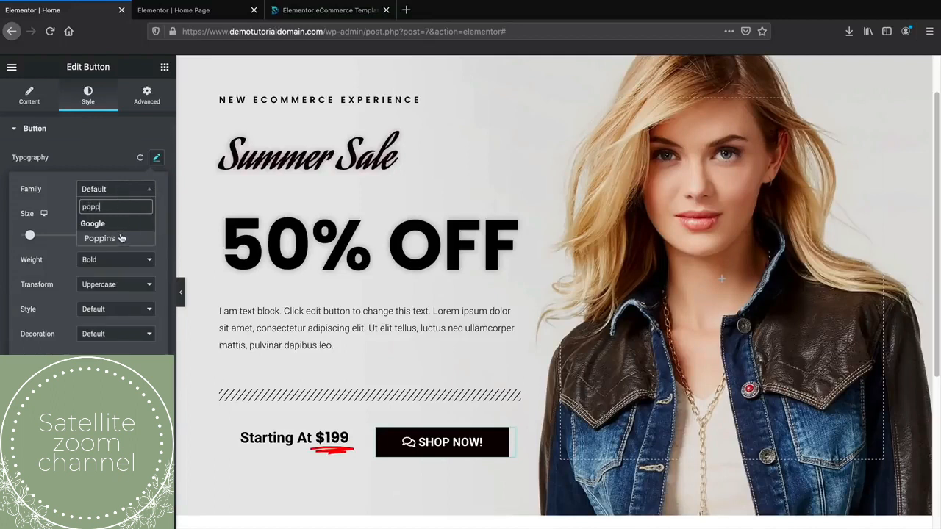
pyautogui.click(121, 243)
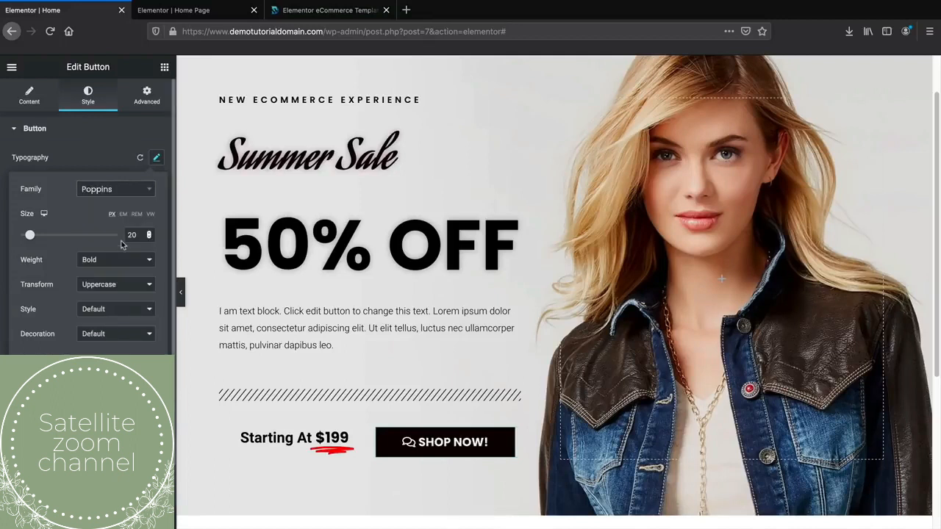
pyautogui.click(180, 292)
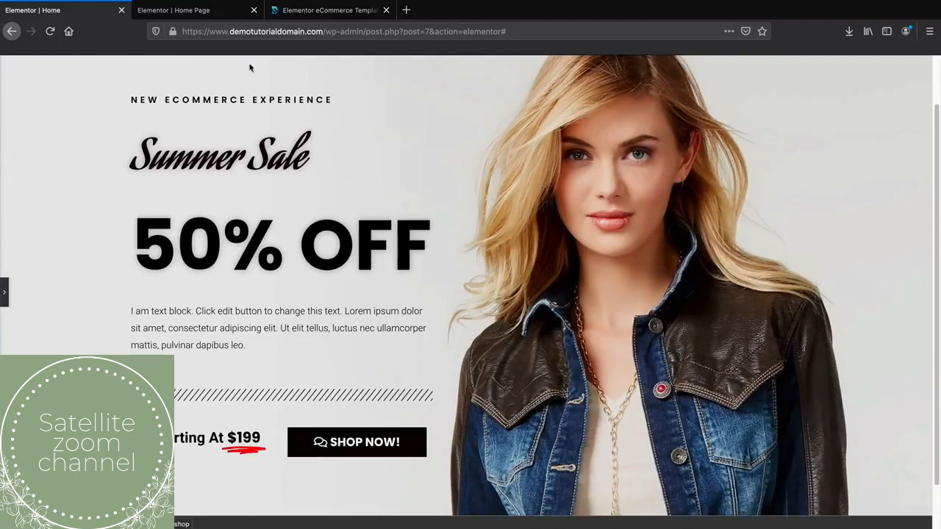
# - Compare the Home page's hero and its SHOP NOW! button with the demo page, and preview the hero at full width
pyautogui.click(213, 10)
pyautogui.scroll(-1, 415, 366)
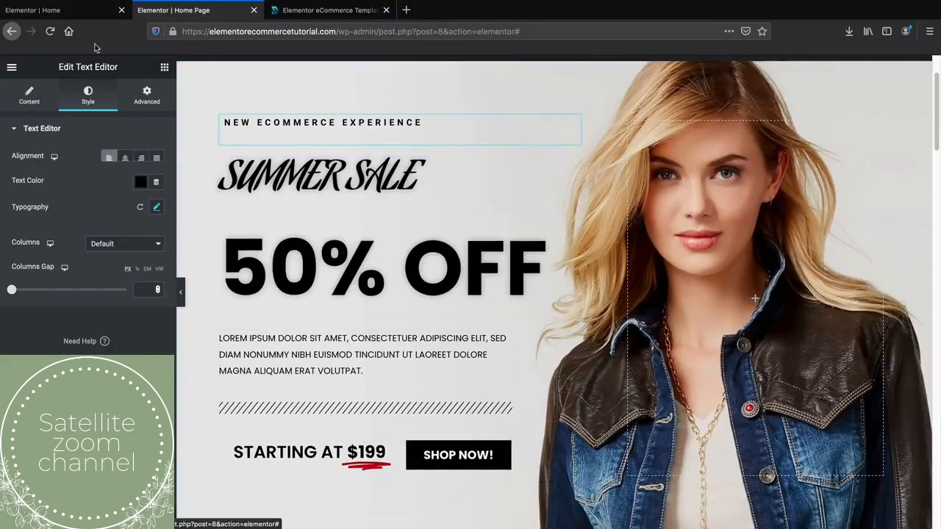
pyautogui.click(66, 10)
pyautogui.click(4, 292)
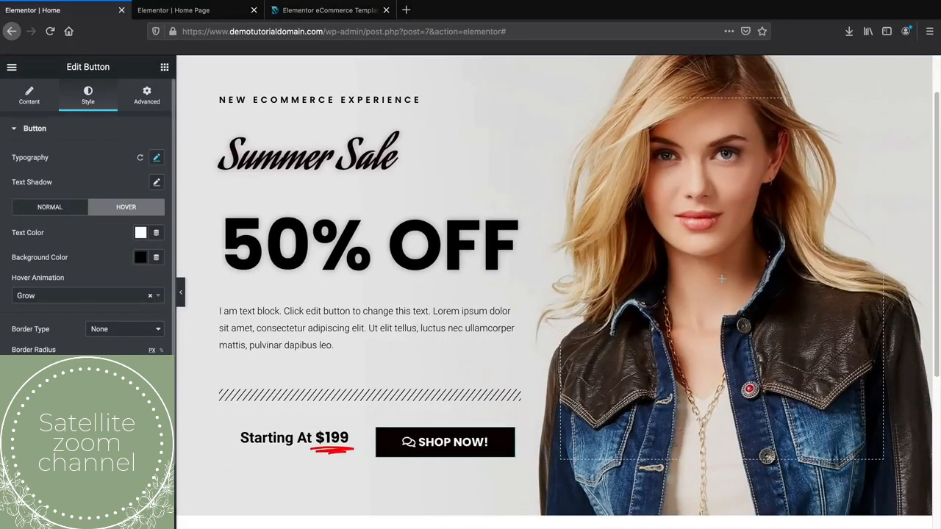
pyautogui.scroll(-1, 88, 221)
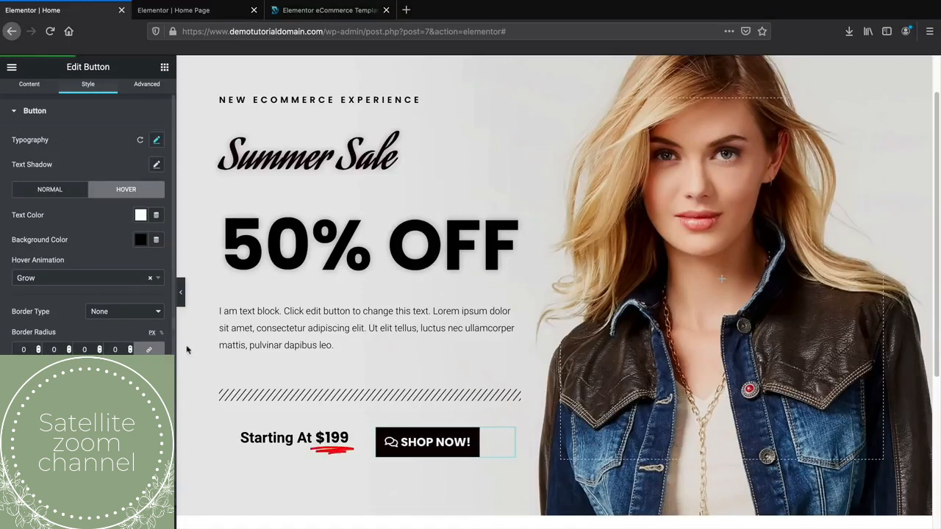
pyautogui.click(180, 292)
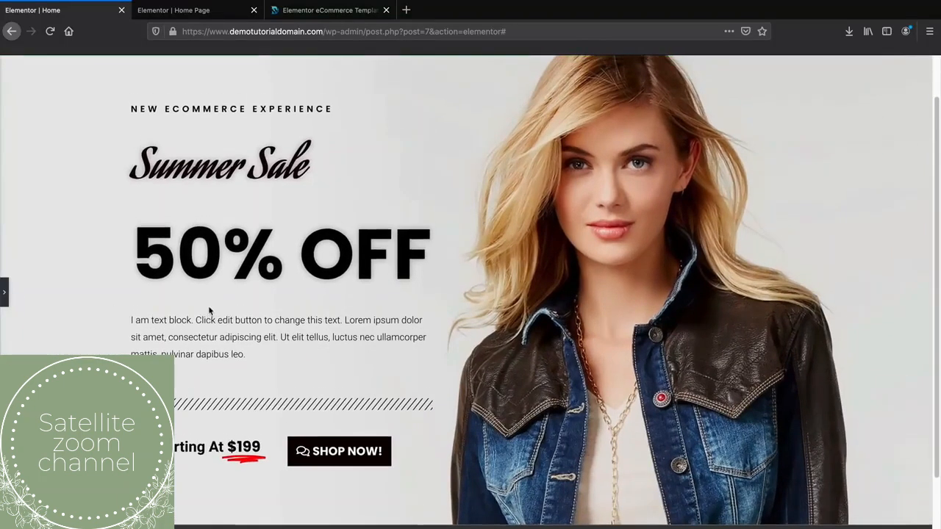
pyautogui.scroll(-1, 235, 335)
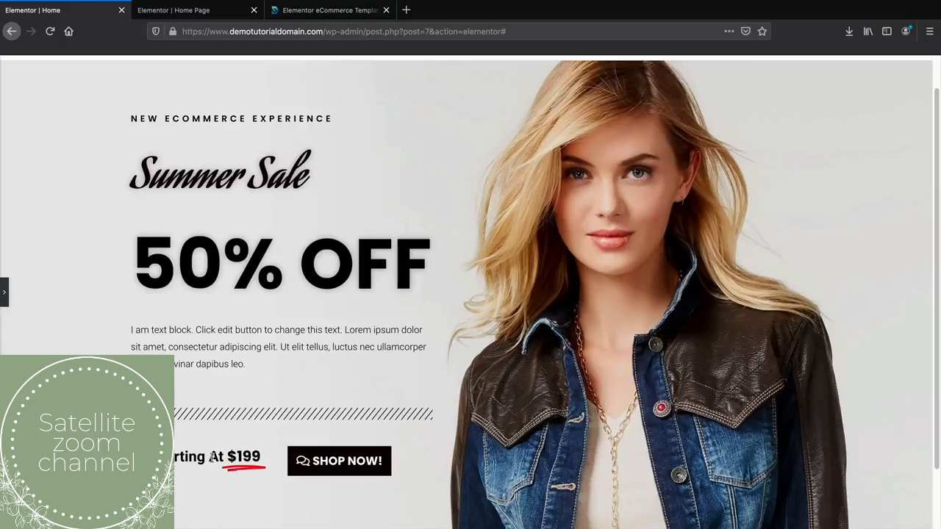
# - Look over the eCommerce template package page and examine the demo page's three-column section below the hero at full width
pyautogui.click(315, 14)
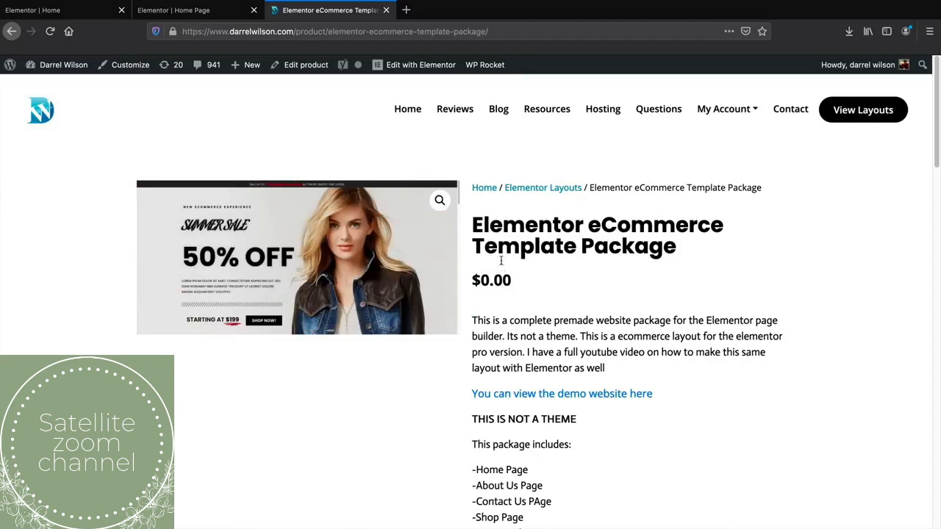
pyautogui.click(76, 12)
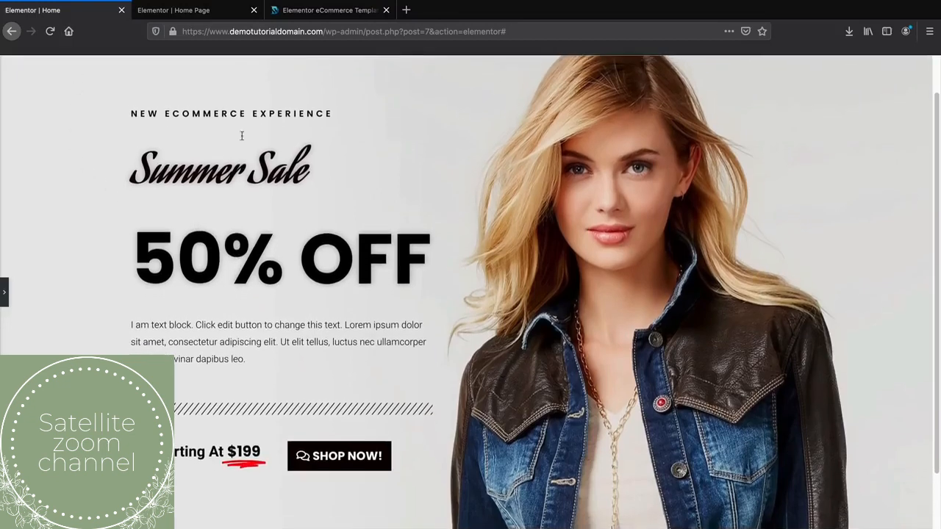
pyautogui.click(200, 11)
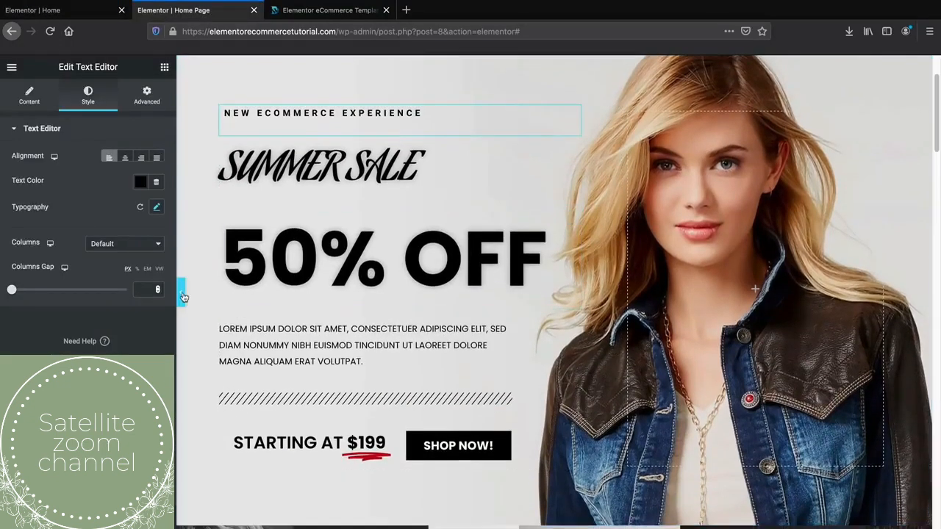
pyautogui.click(181, 294)
pyautogui.scroll(-3, 223, 305)
pyautogui.scroll(-3, 222, 305)
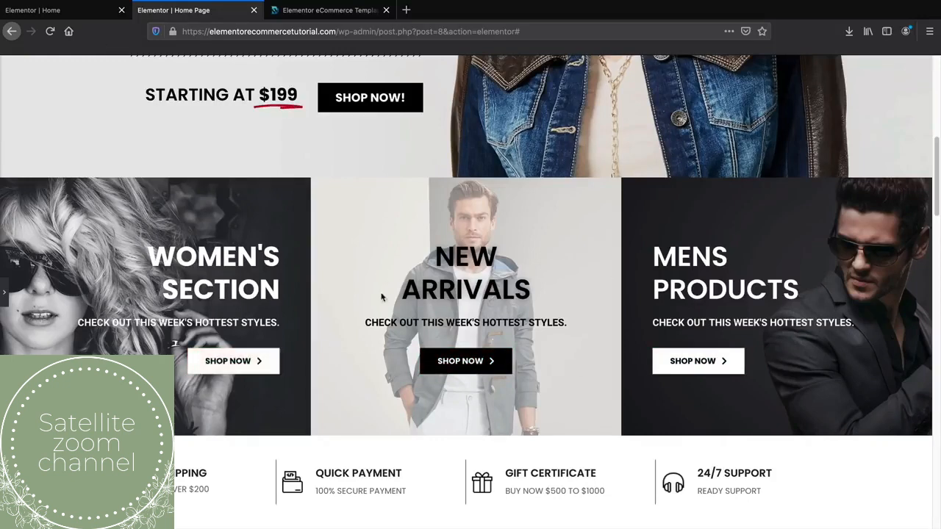
# - Add a new section with three equal columns below the hero on the Home page
pyautogui.click(81, 10)
pyautogui.scroll(-2, 346, 289)
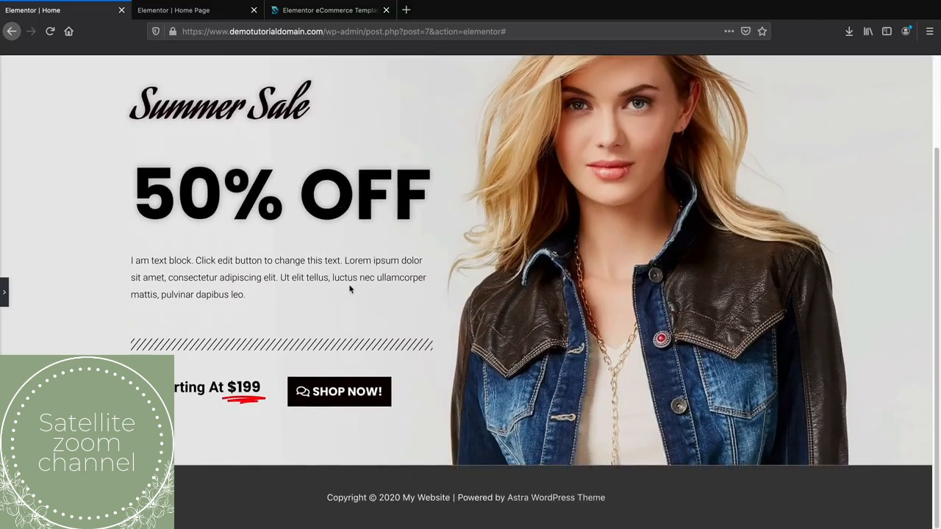
pyautogui.click(5, 297)
pyautogui.scroll(-5, 504, 337)
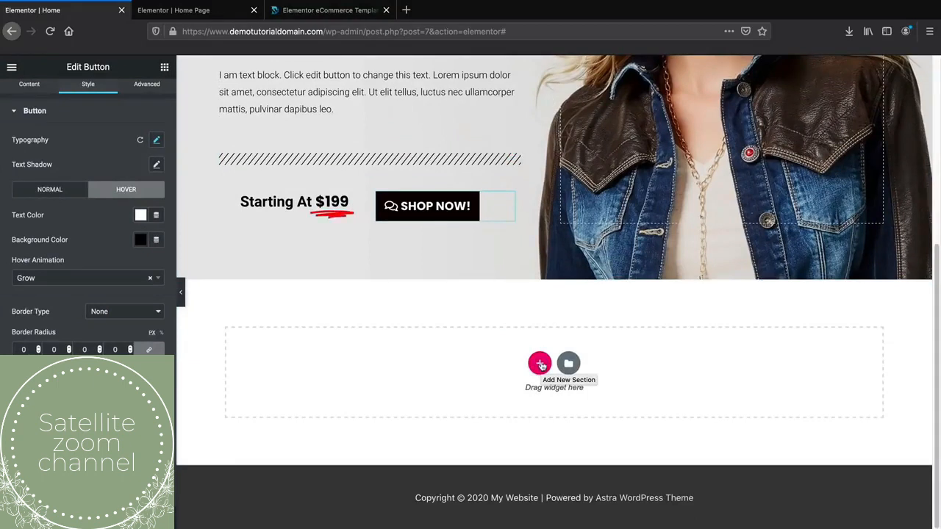
pyautogui.click(541, 365)
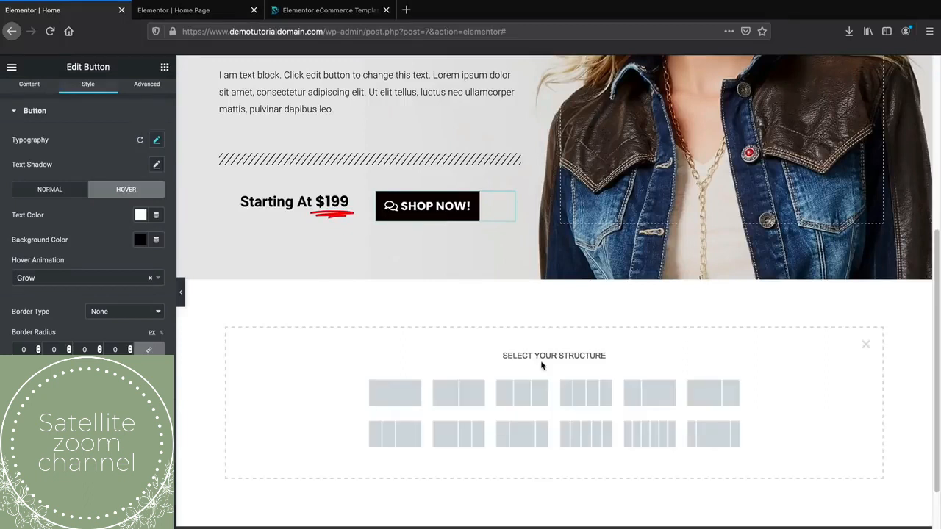
pyautogui.click(541, 393)
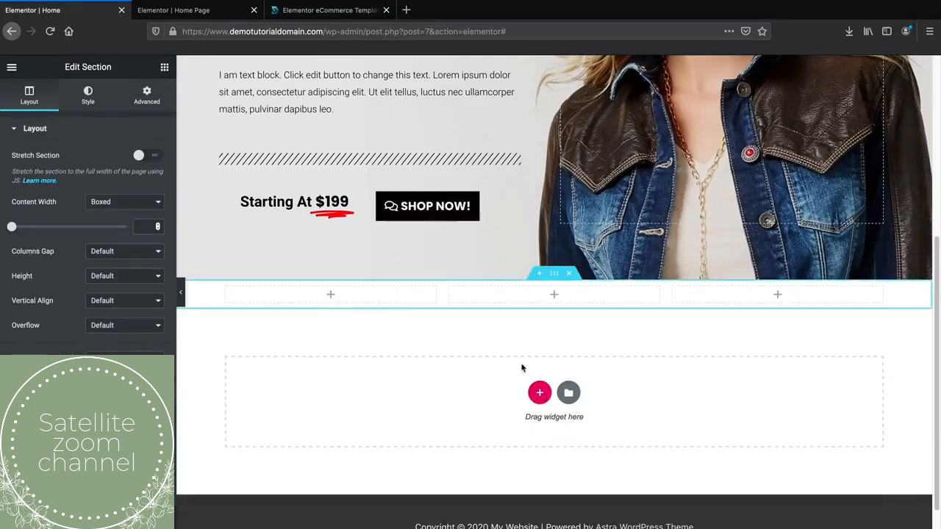
# - Add a Heading, a Text Editor and a Button widget, stacked in that order, to the new section's first column
pyautogui.click(165, 68)
pyautogui.moveTo(123, 188); pyautogui.dragTo(330, 295)
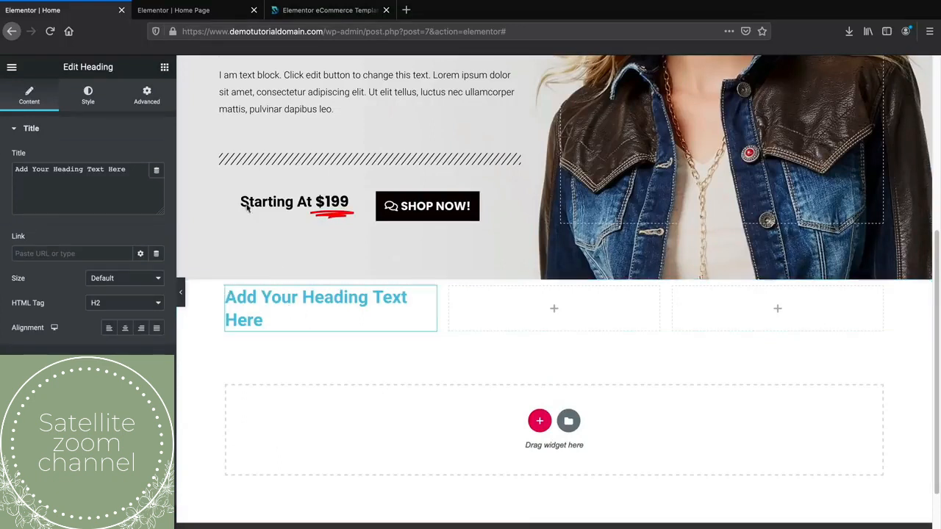
pyautogui.click(165, 68)
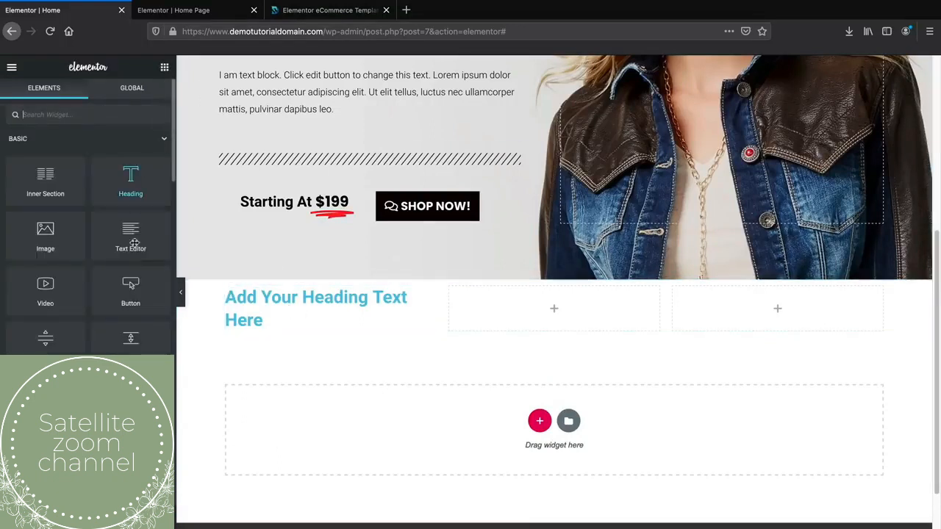
pyautogui.moveTo(131, 238); pyautogui.dragTo(247, 330)
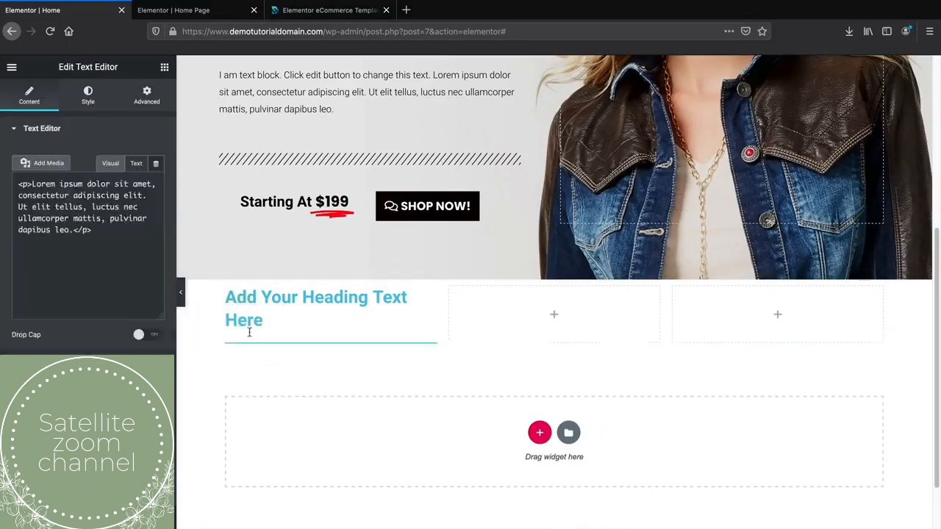
pyautogui.click(165, 67)
pyautogui.moveTo(130, 291); pyautogui.dragTo(264, 398)
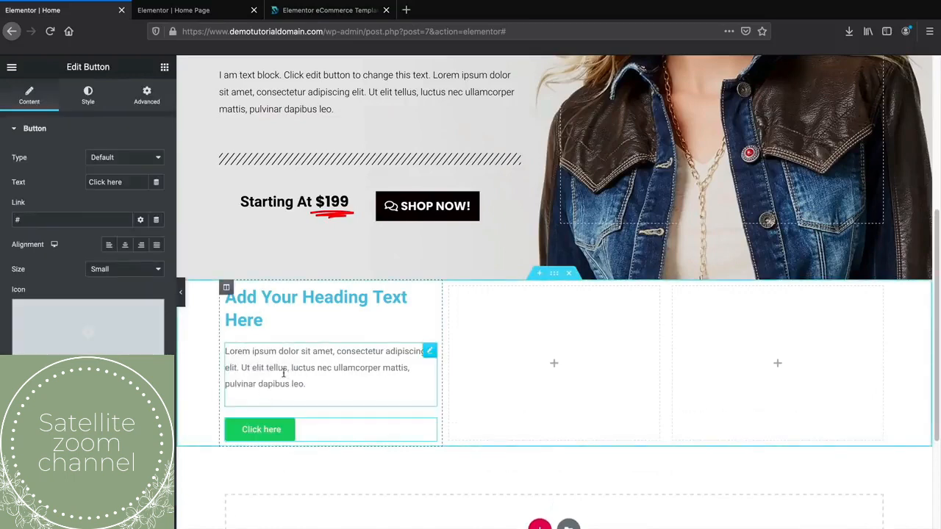
# - Check the demo's Women's Section column and open the heading in the new section's first column for editing
pyautogui.click(221, 10)
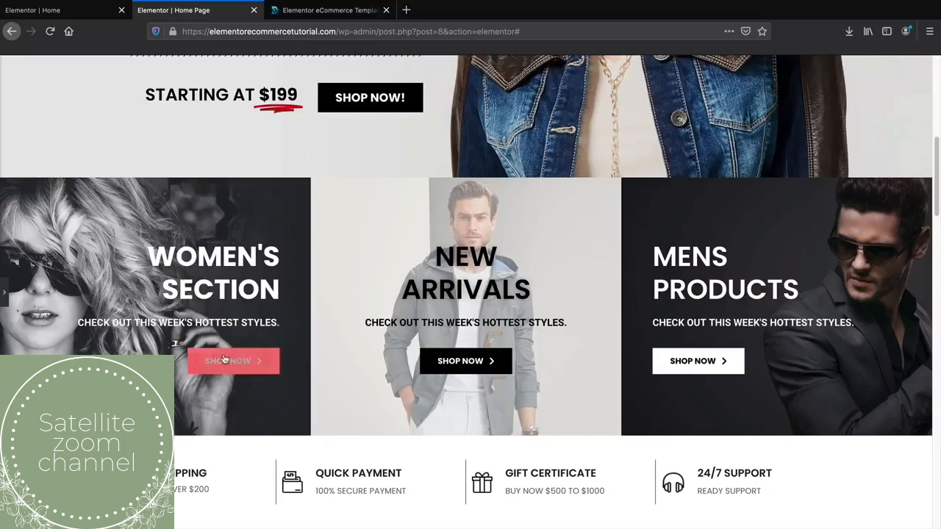
pyautogui.click(74, 15)
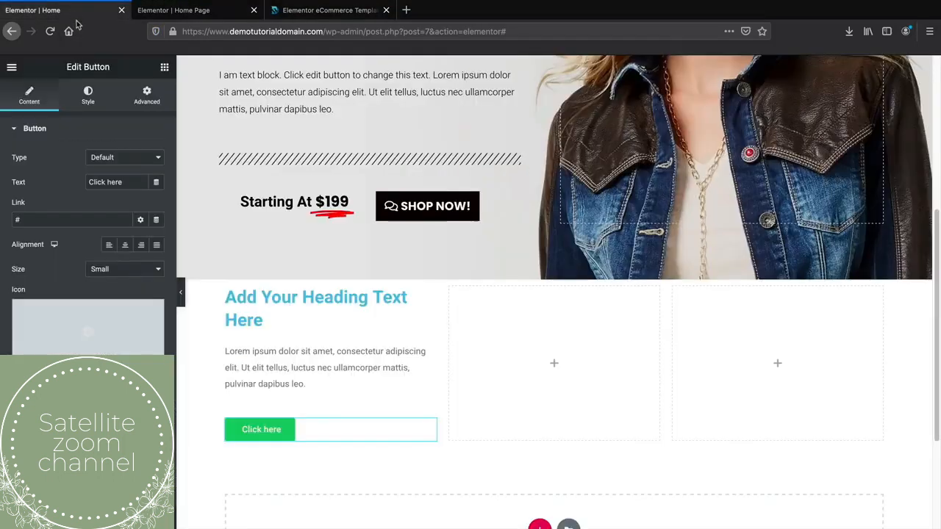
pyautogui.click(263, 295)
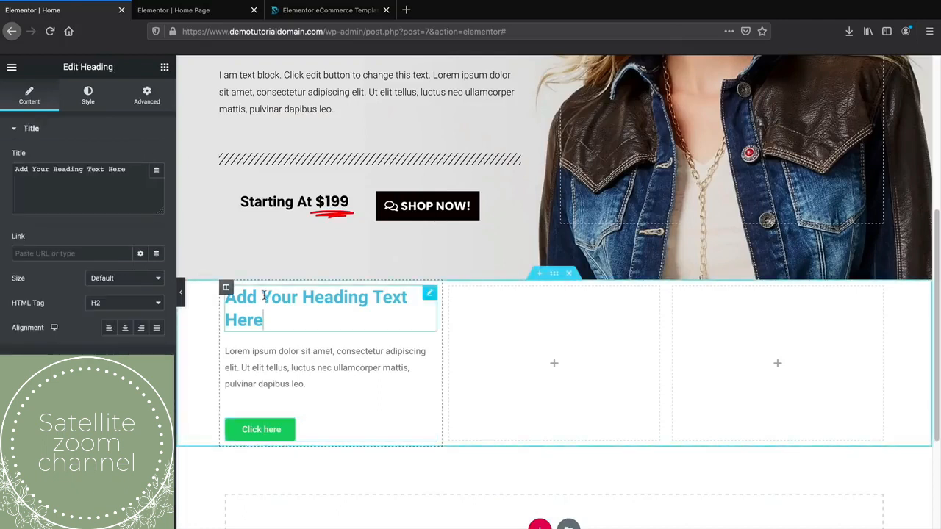
# - Right-align the heading in the first column and replace its title with "Womens Section"
pyautogui.click(141, 328)
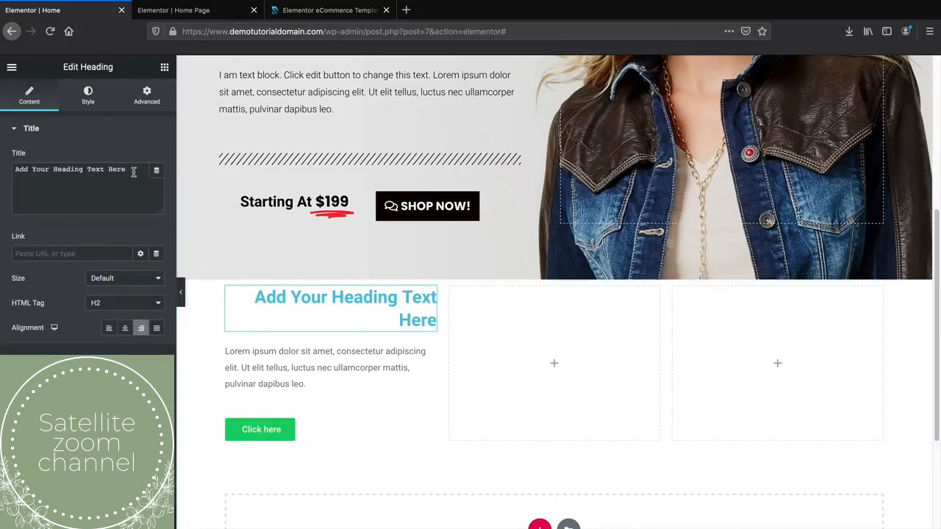
pyautogui.moveTo(133, 171); pyautogui.dragTo(2, 169)
pyautogui.write('Woma')
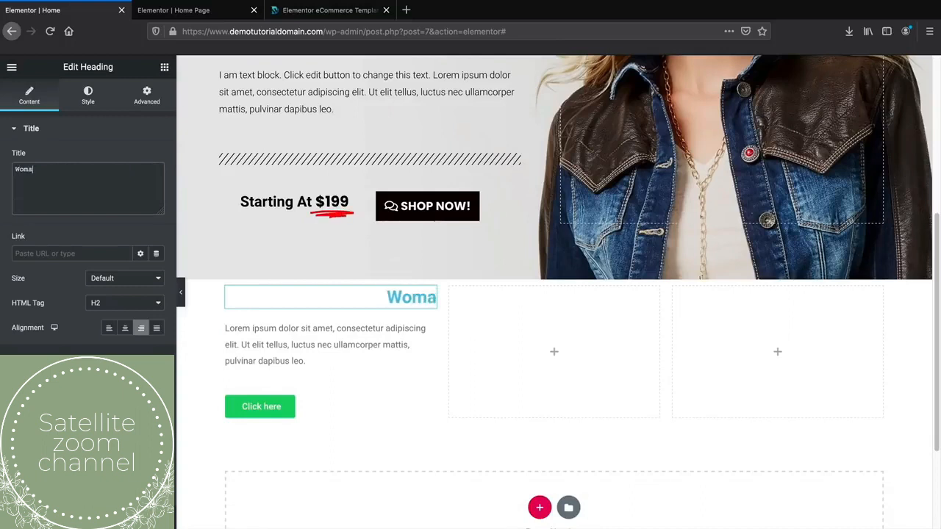
pyautogui.press('BackSpace')
pyautogui.write('ens')
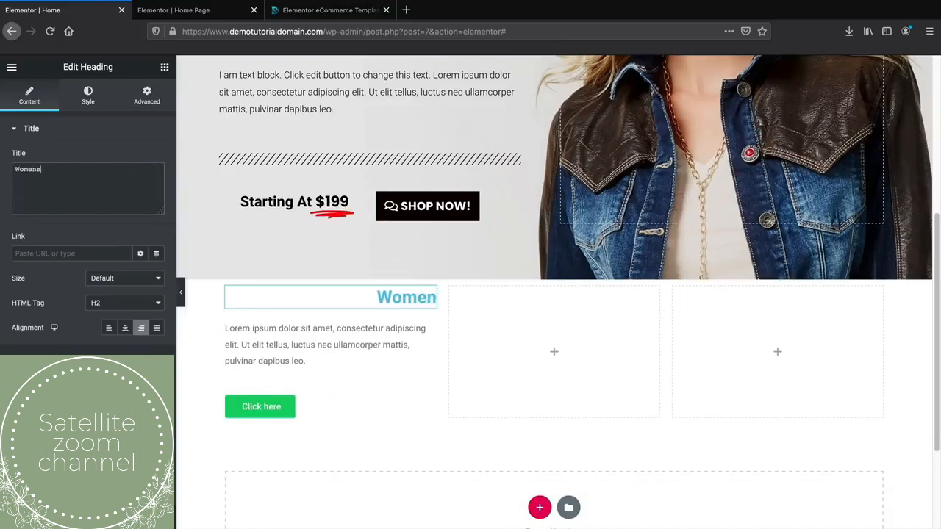
pyautogui.write(' Sctions')
pyautogui.press('BackSpace')
pyautogui.press('BackSpace')
pyautogui.press('BackSpace')
pyautogui.press('BackSpace')
pyautogui.press('BackSpace')
pyautogui.press('BackSpace')
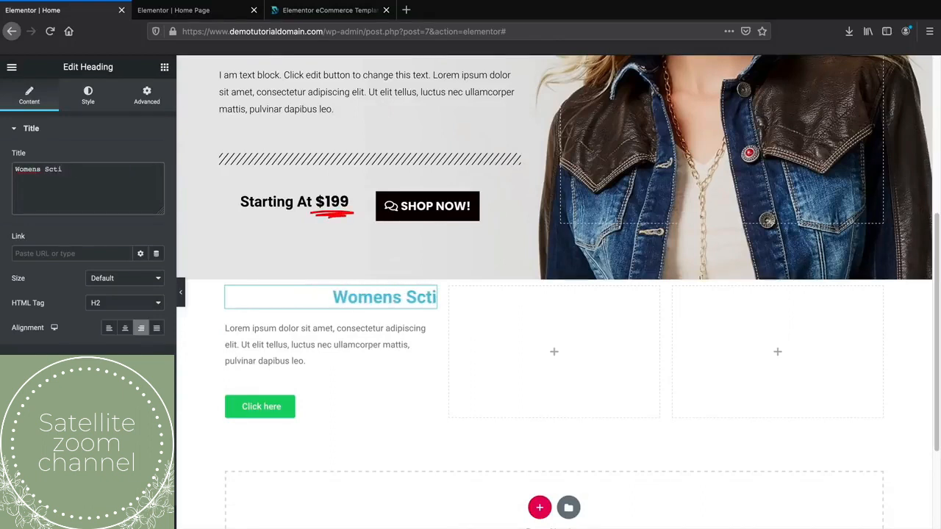
pyautogui.write('ection')
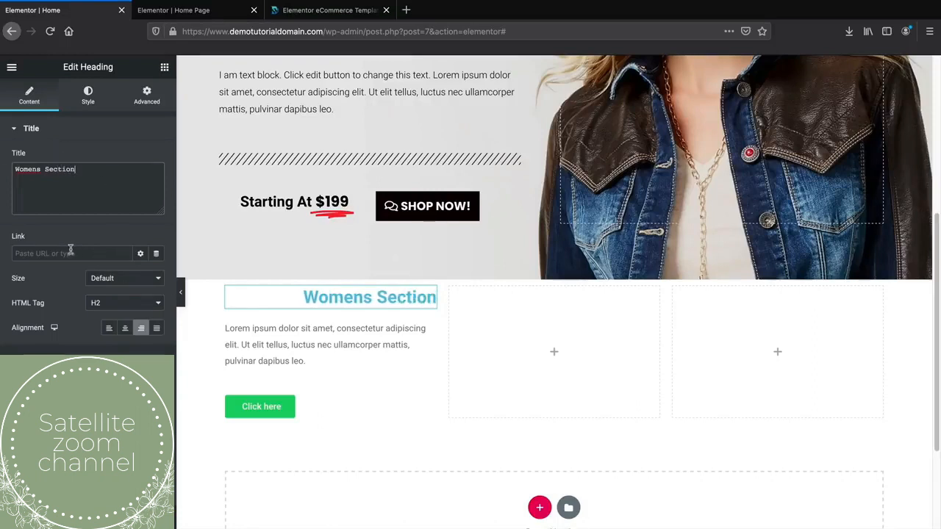
# - Change the text color of the "Womens Section" heading to near-black
pyautogui.click(88, 99)
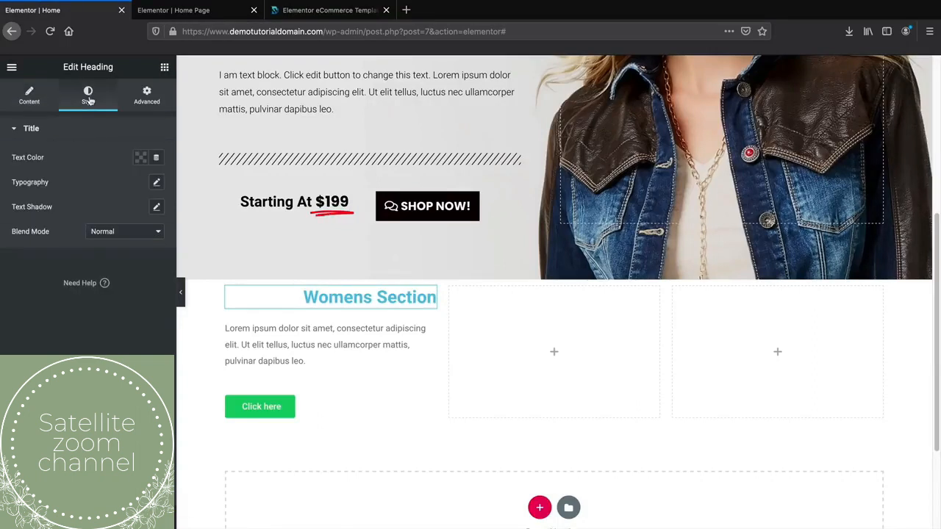
pyautogui.click(141, 158)
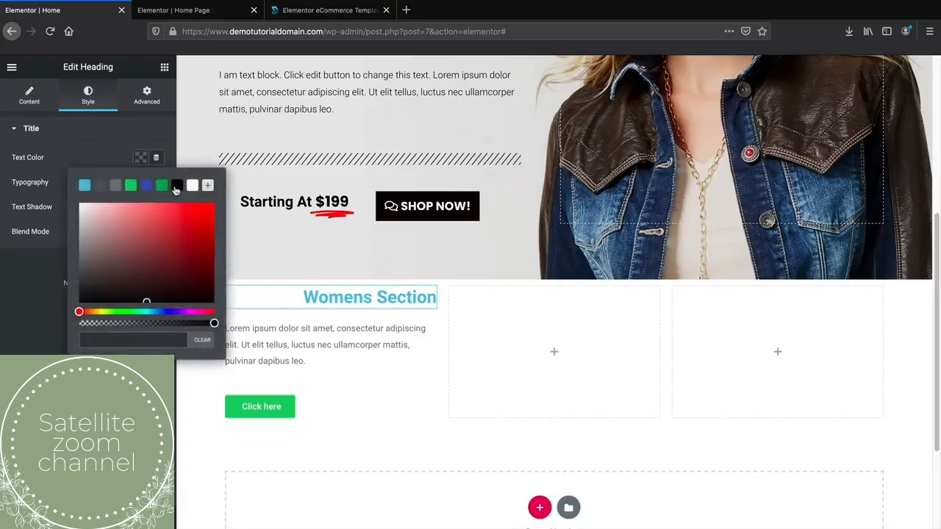
pyautogui.click(181, 255)
pyautogui.click(210, 298)
pyautogui.click(6, 279)
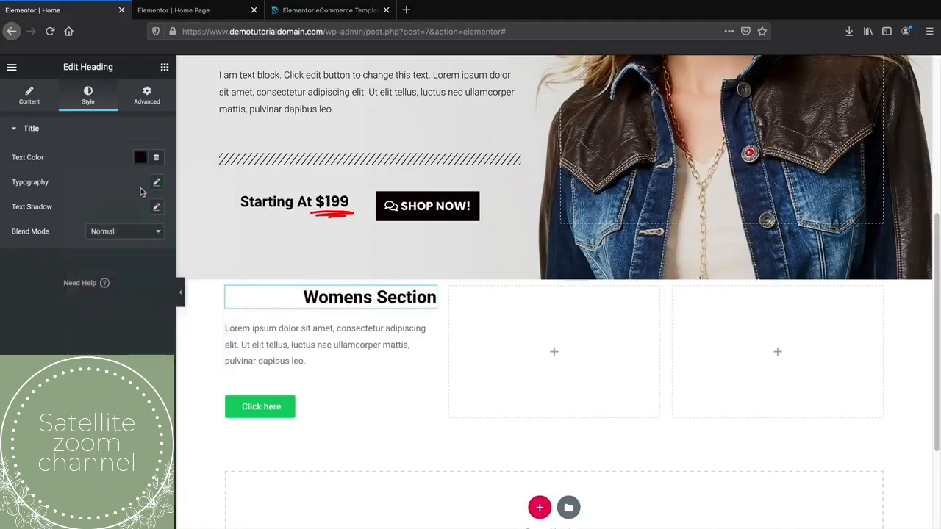
# - Set the font family of the "Womens Section" heading to Poppins
pyautogui.click(156, 182)
pyautogui.click(111, 214)
pyautogui.write('popp')
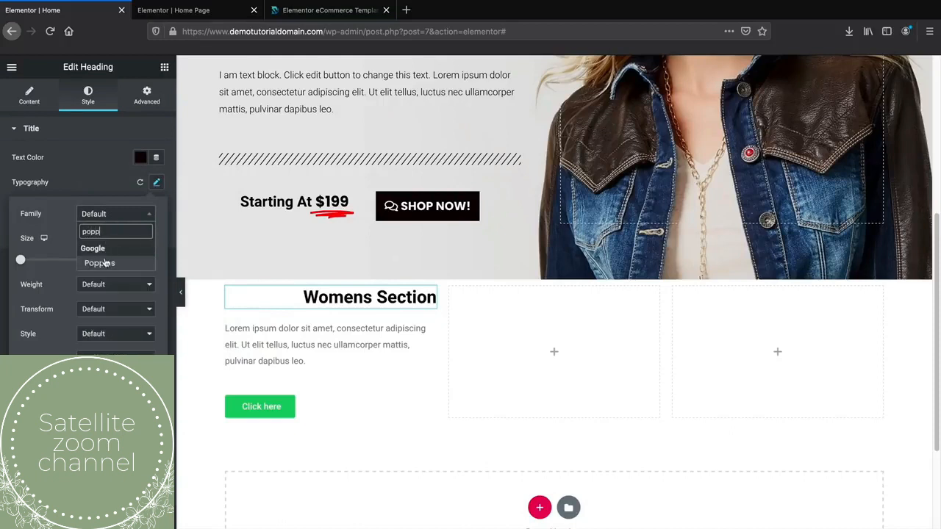
pyautogui.click(105, 262)
pyautogui.click(91, 186)
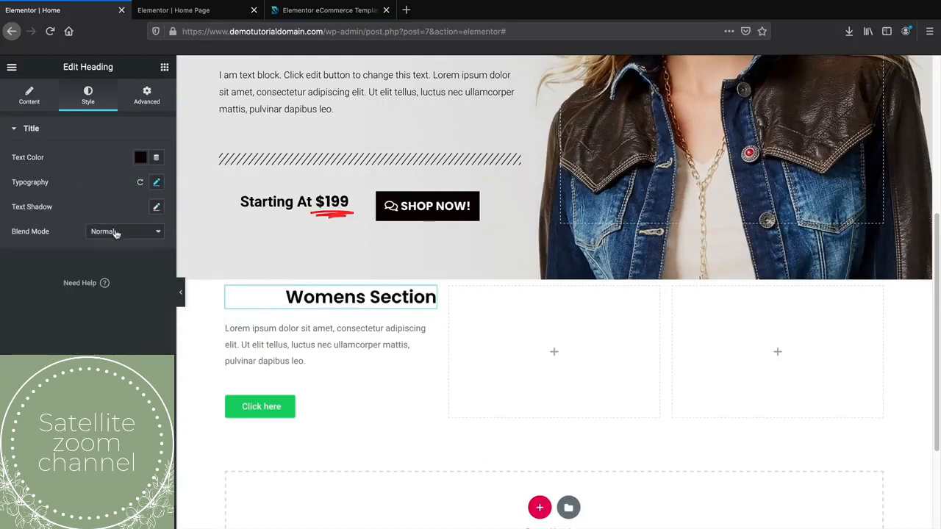
# - Try a black text shadow with increased blur on the "Womens Section" heading and reset the shadow
pyautogui.click(158, 207)
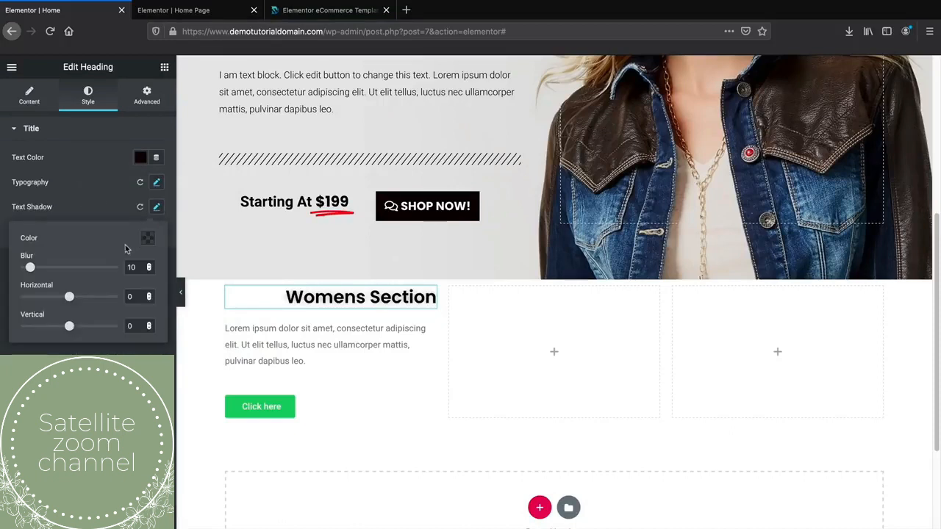
pyautogui.moveTo(29, 267); pyautogui.dragTo(95, 296)
pyautogui.click(147, 240)
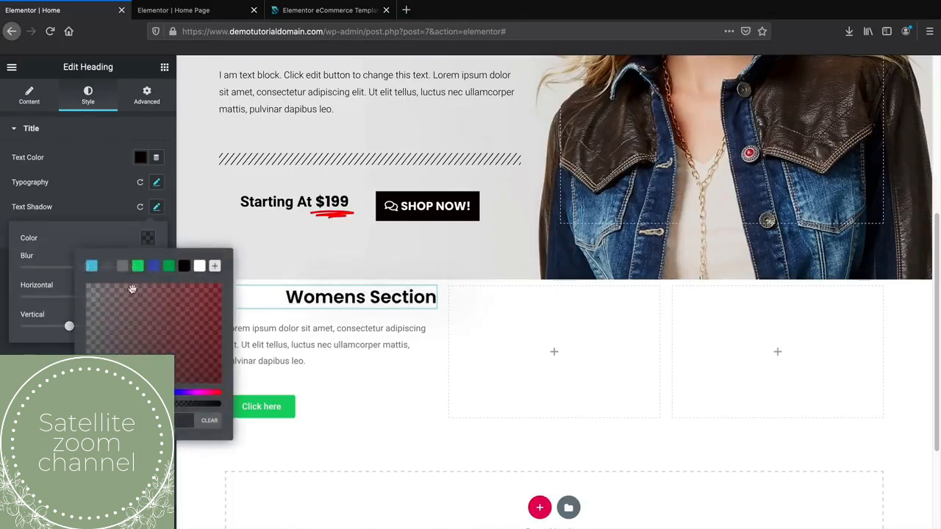
pyautogui.click(152, 309)
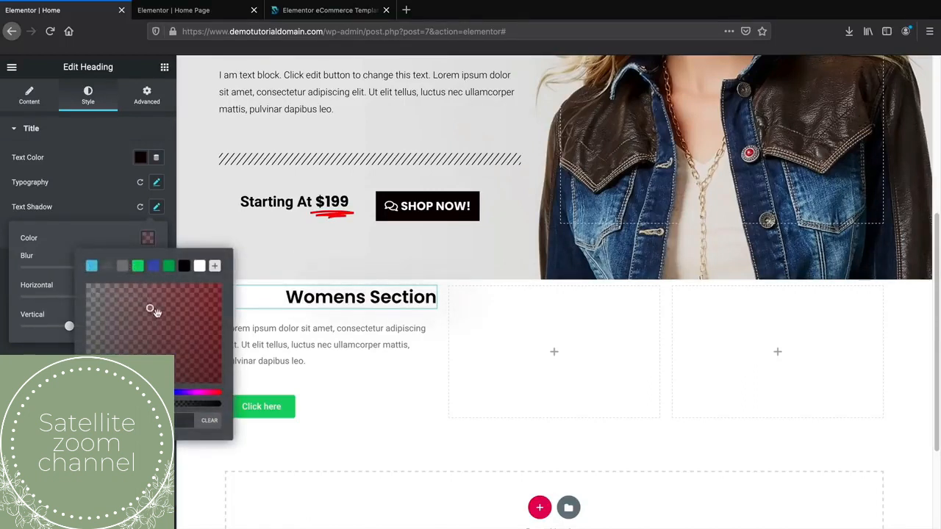
pyautogui.click(184, 266)
pyautogui.click(110, 203)
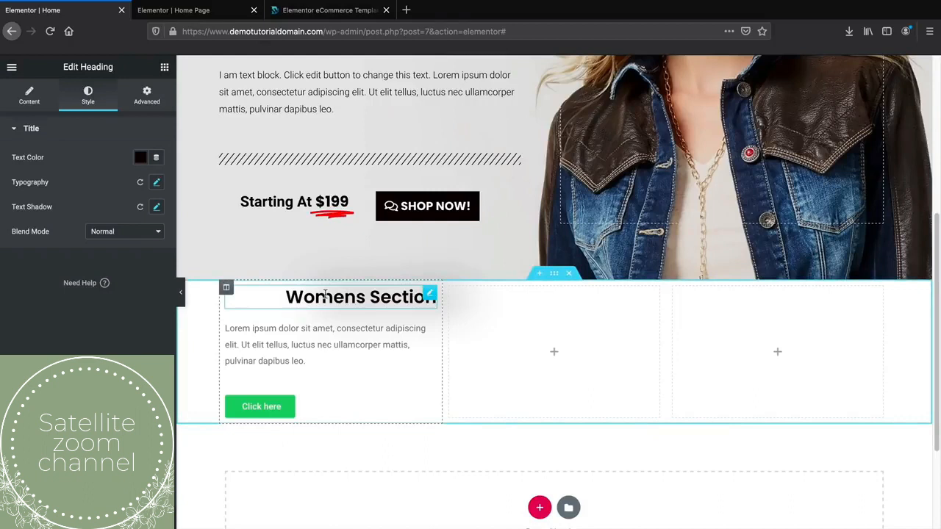
pyautogui.click(153, 209)
pyautogui.click(139, 208)
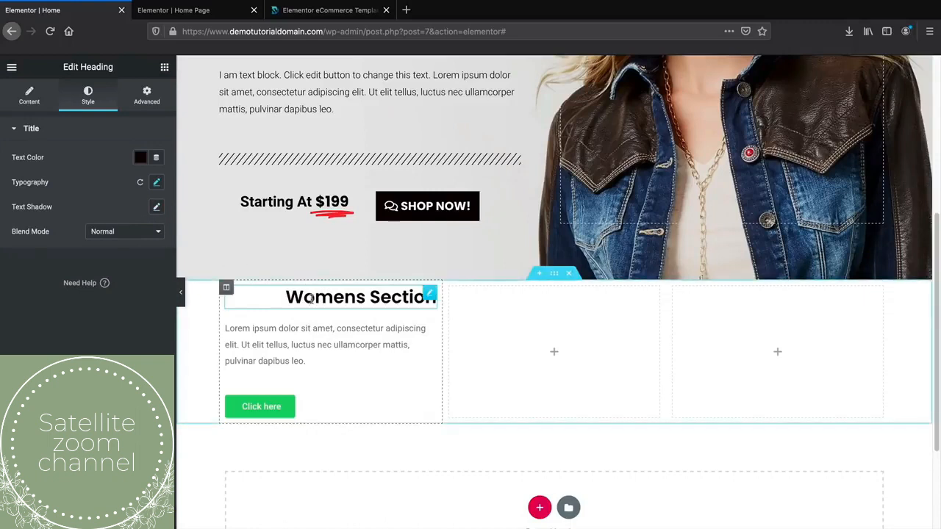
# - Set the font weight of the "Womens Section" heading to Bold
pyautogui.click(156, 183)
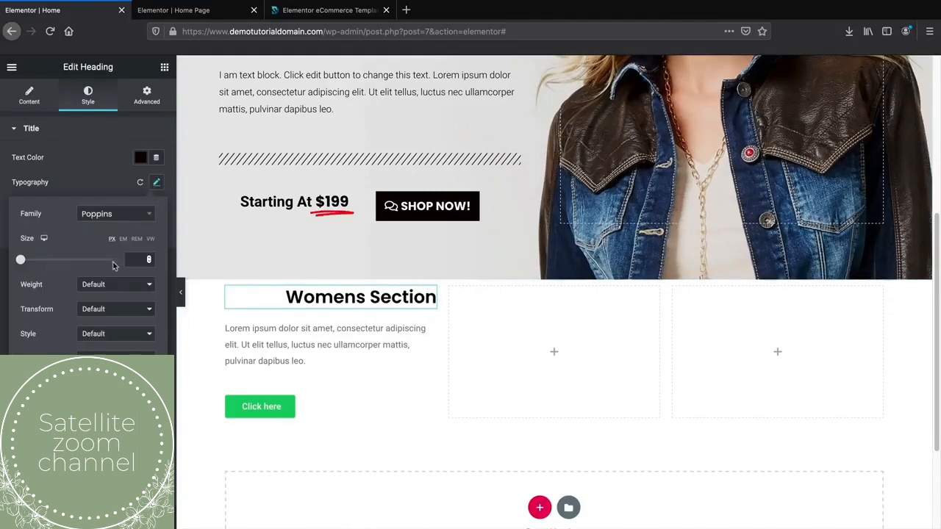
pyautogui.click(112, 284)
pyautogui.click(106, 298)
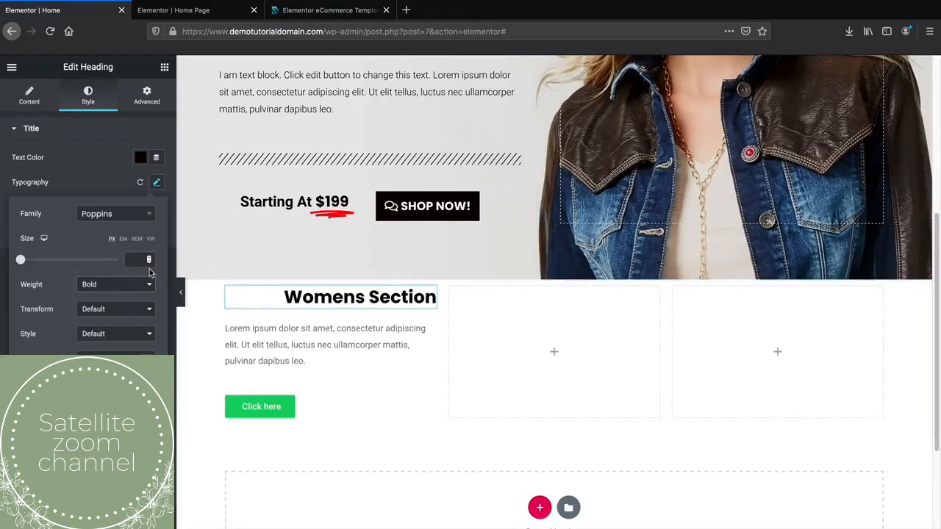
# - Try an underline decoration on the "Womens Section" heading and return it to no underline
pyautogui.click(123, 333)
pyautogui.click(123, 326)
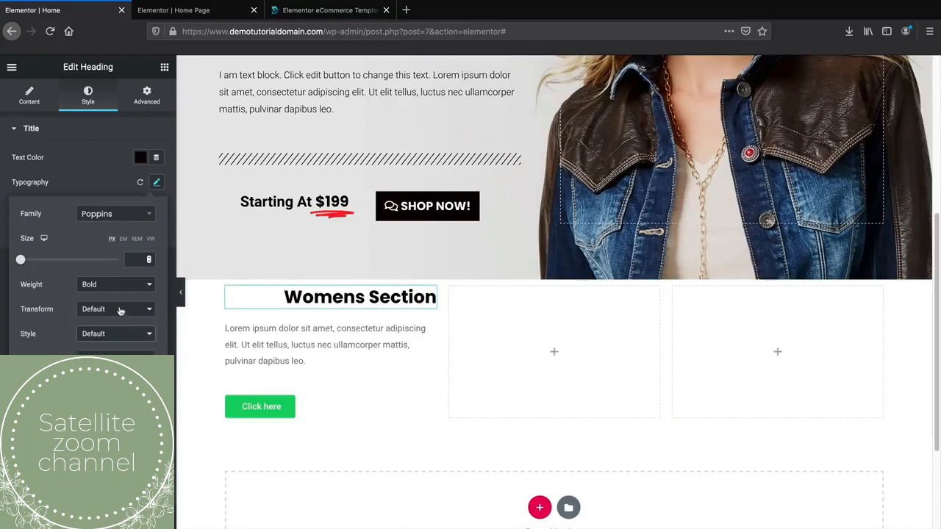
pyautogui.click(120, 310)
pyautogui.click(118, 303)
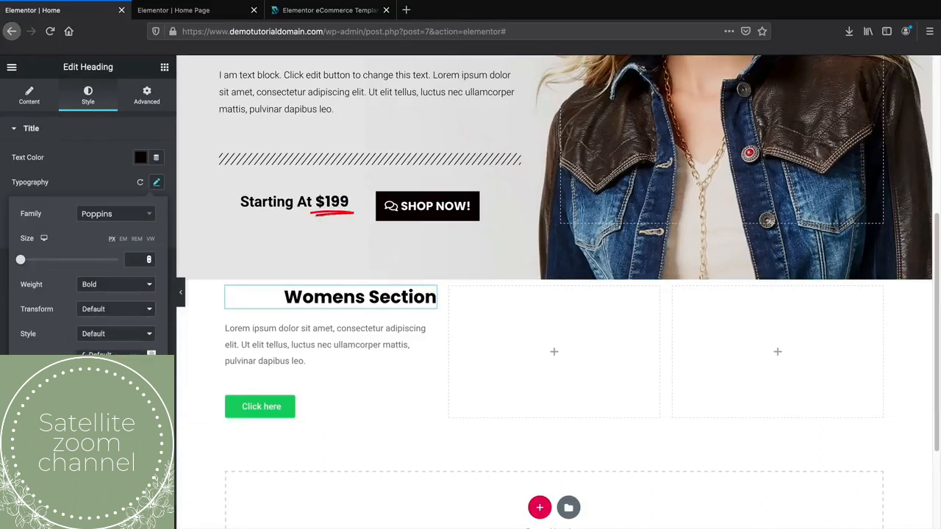
pyautogui.click(108, 367)
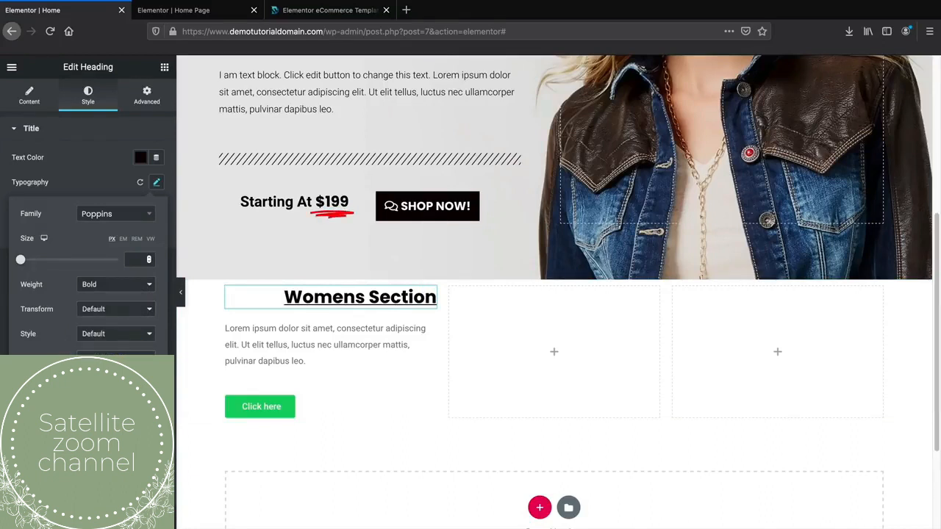
pyautogui.click(121, 356)
pyautogui.click(121, 352)
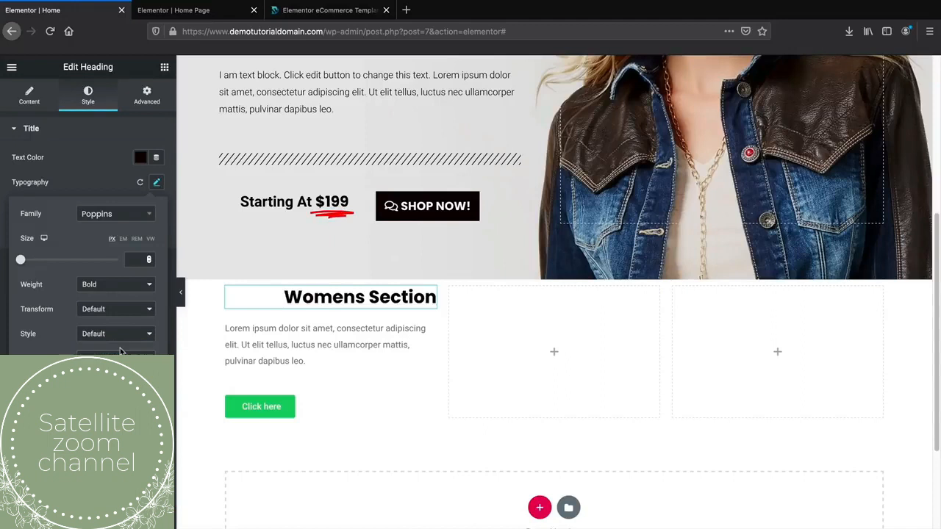
# - Replace the placeholder paragraph below the "Womens Section" heading with "Check out the Summer Deals"
pyautogui.click(253, 327)
pyautogui.click(88, 94)
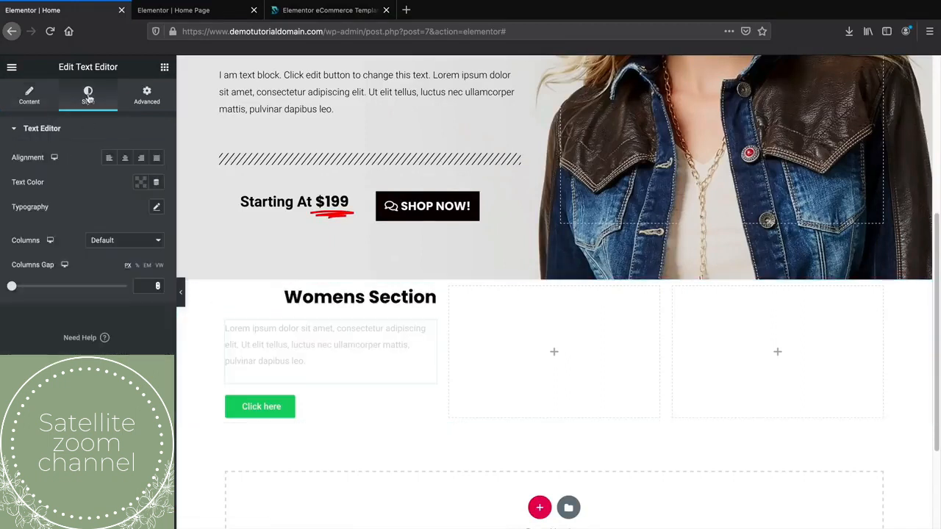
pyautogui.click(31, 96)
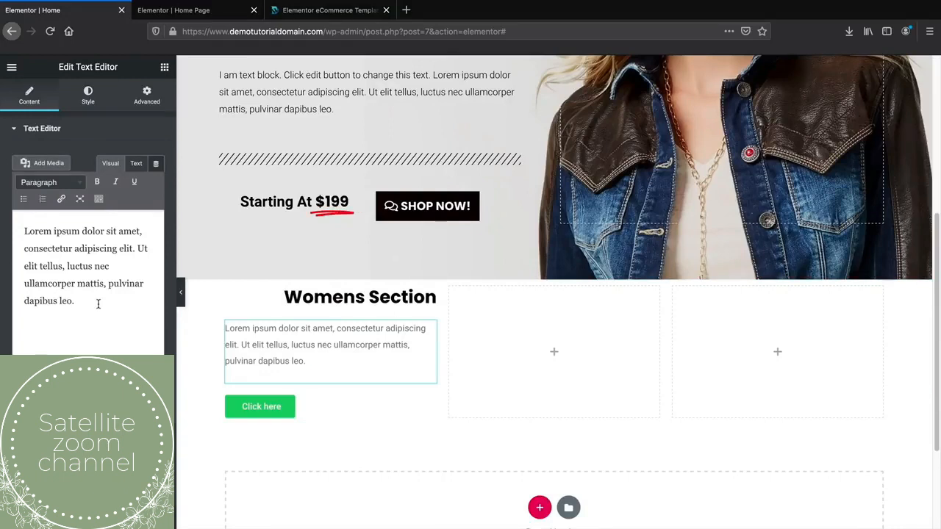
pyautogui.moveTo(97, 303); pyautogui.dragTo(2, 211)
pyautogui.write('Check out the Summer Deals')
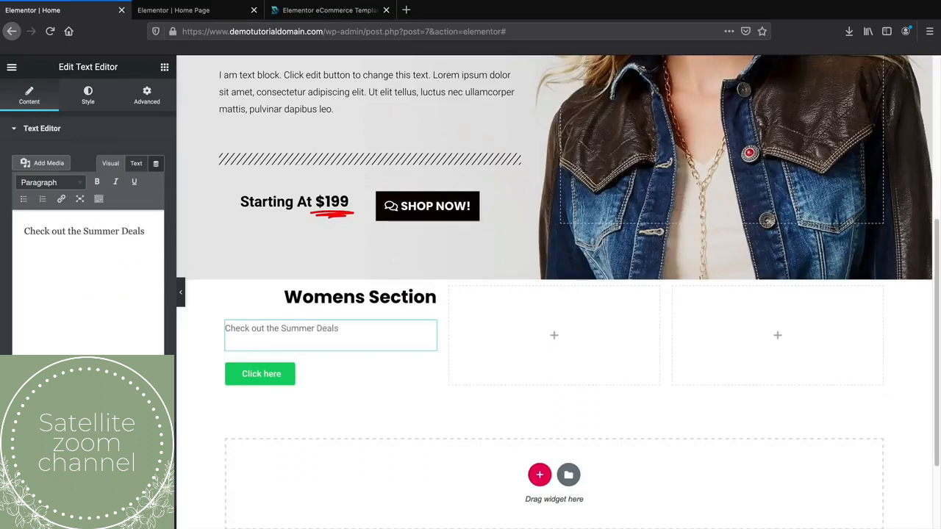
# - Right-align the "Check out the Summer Deals" text and set its color to black
pyautogui.click(89, 102)
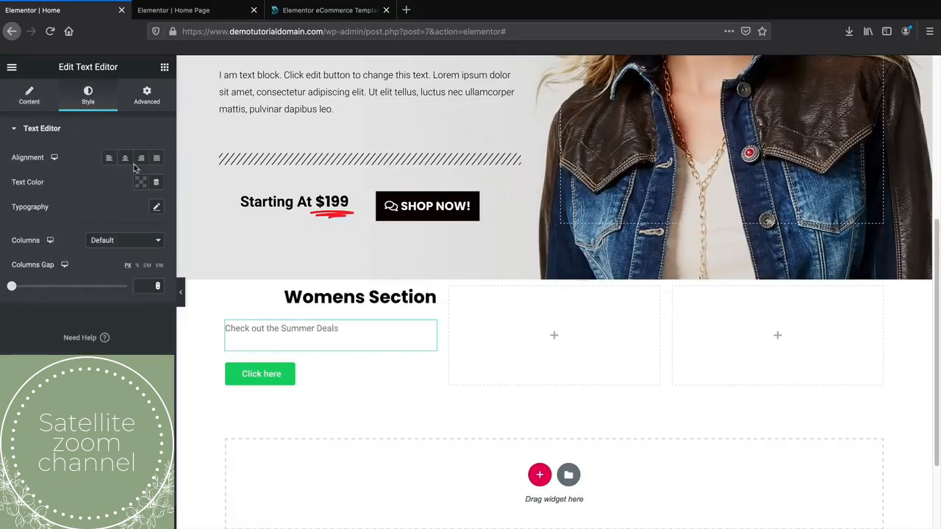
pyautogui.click(141, 158)
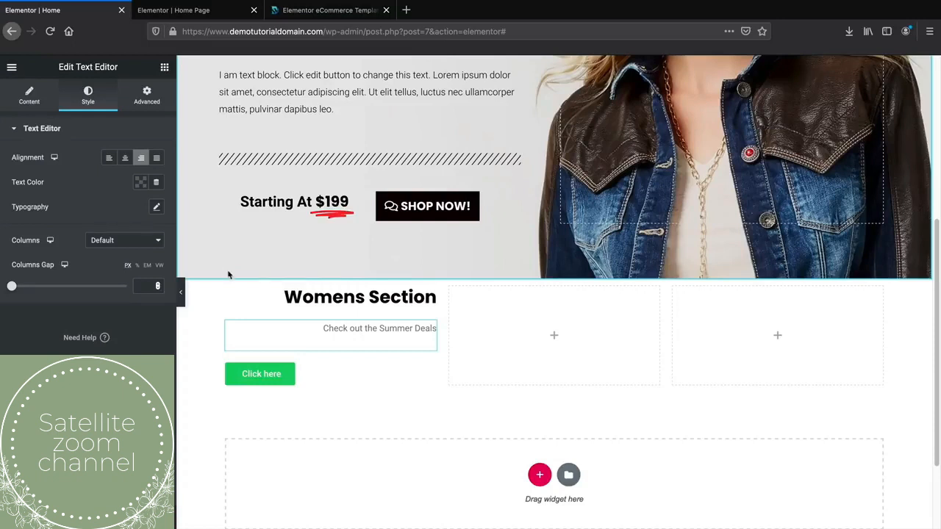
pyautogui.click(143, 187)
pyautogui.click(178, 211)
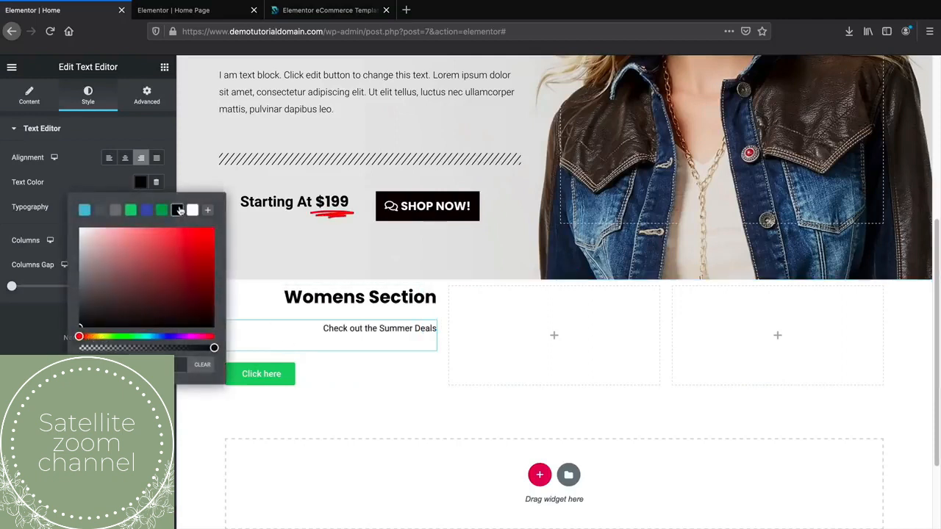
pyautogui.click(112, 300)
# - Set the font family of the "Check out the Summer Deals" text to Poppins
pyautogui.click(157, 208)
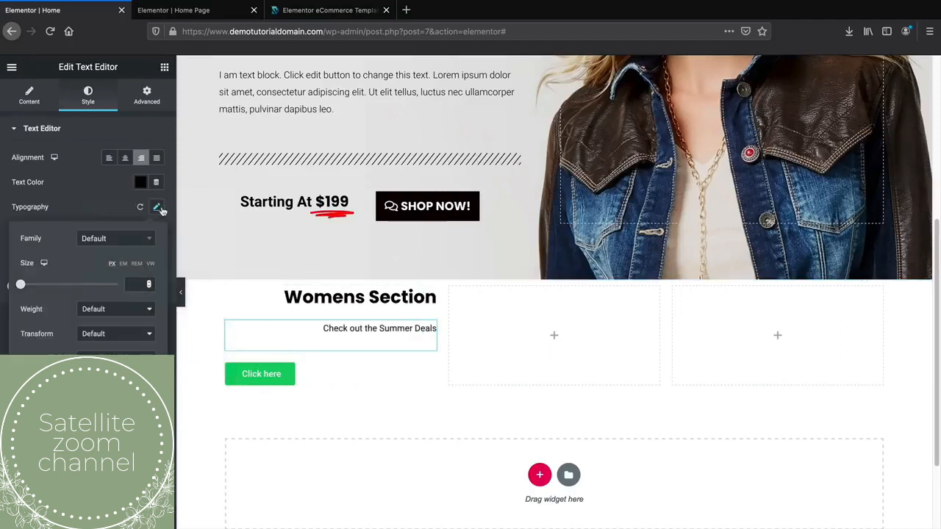
pyautogui.click(118, 239)
pyautogui.write('popp')
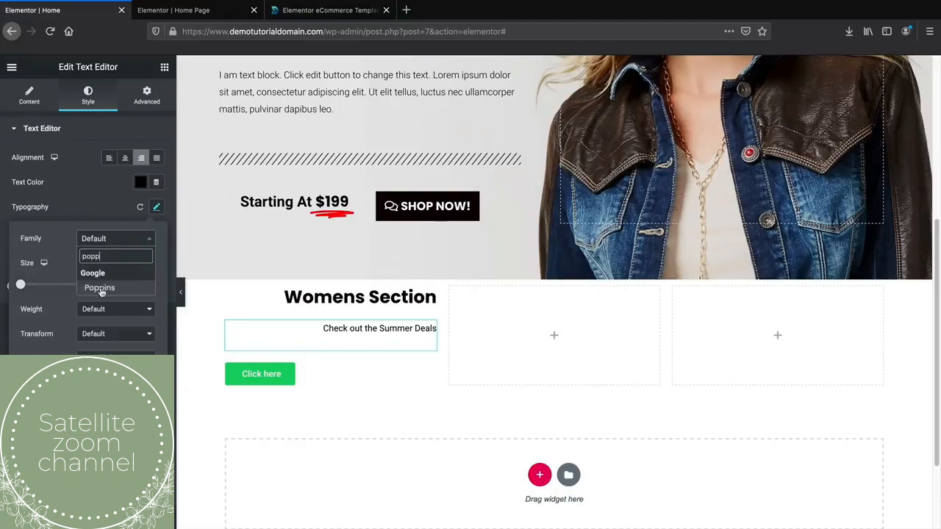
pyautogui.click(100, 292)
pyautogui.click(97, 208)
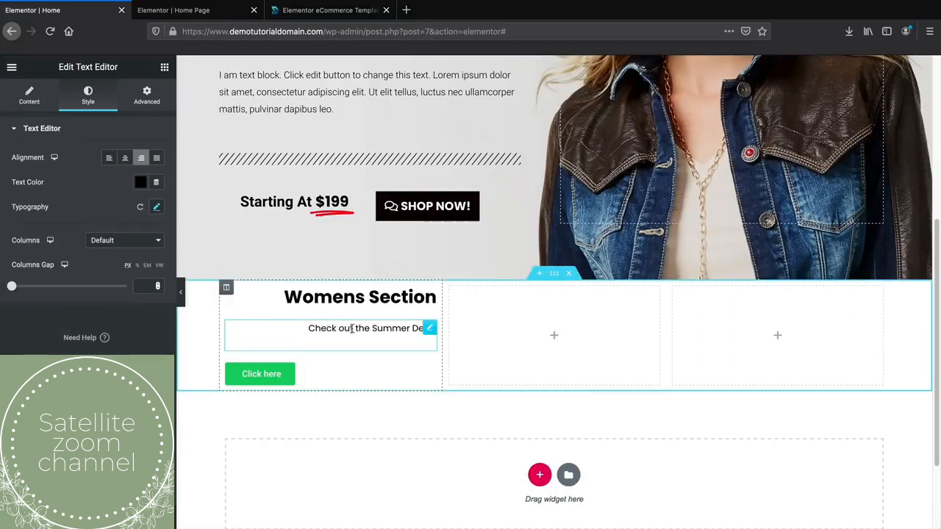
# - Try Bold weight on the "Check out the Summer Deals" text and set the weight back to Default
pyautogui.click(157, 209)
pyautogui.click(121, 310)
pyautogui.click(120, 325)
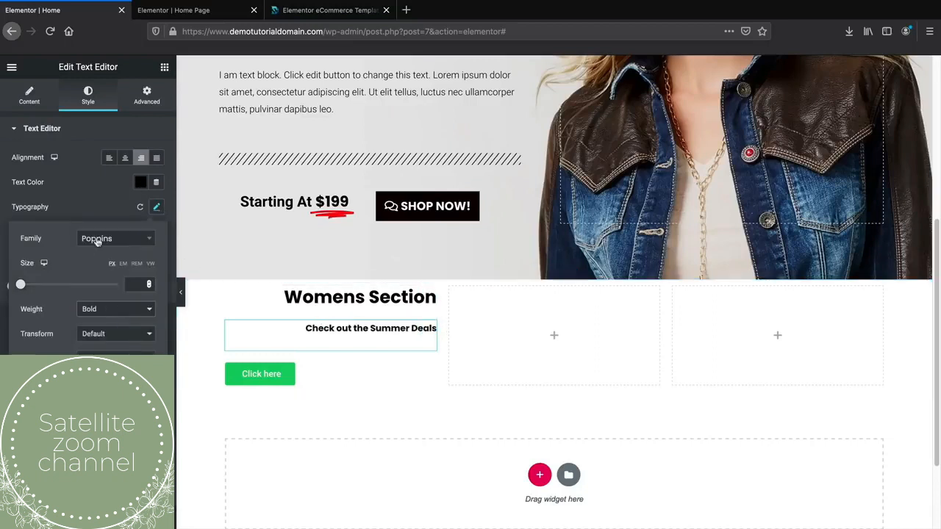
pyautogui.click(121, 308)
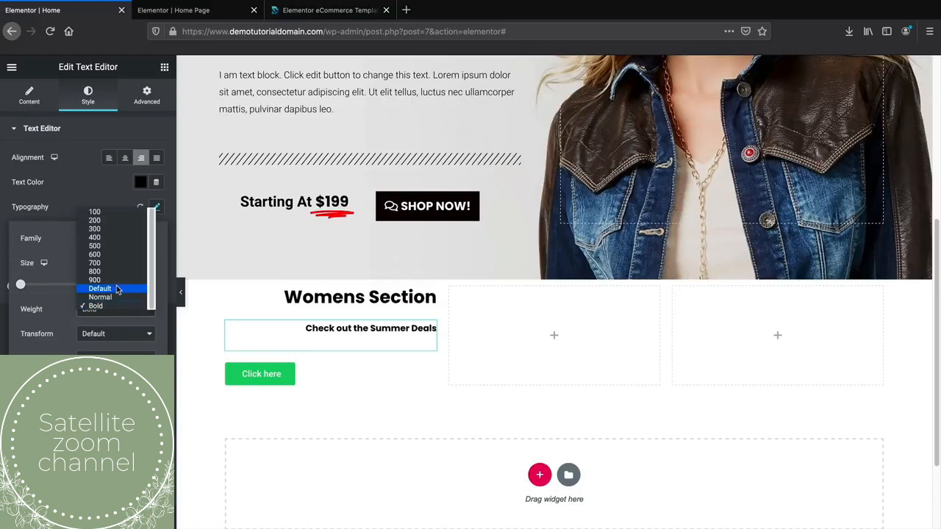
pyautogui.click(116, 289)
pyautogui.click(88, 213)
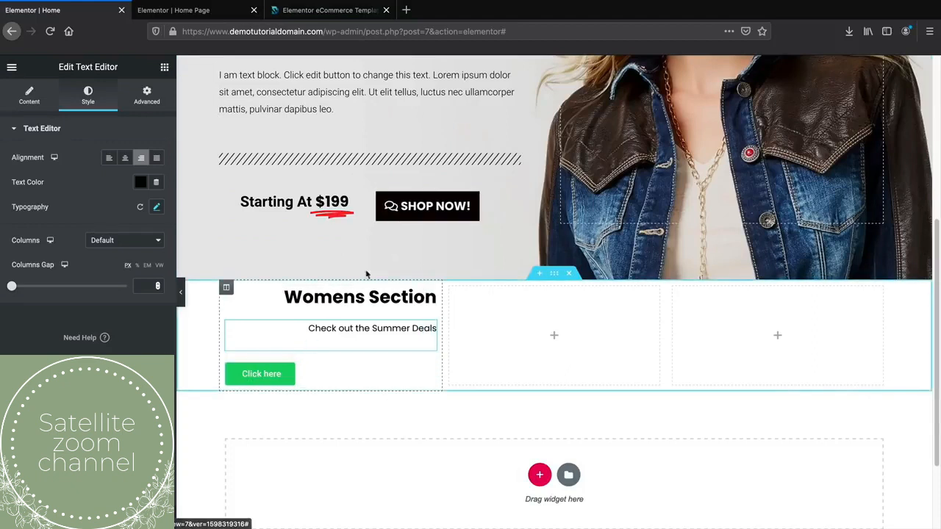
# - Duplicate the "SHOP NOW!" button in the hero section
pyautogui.rightClick(409, 208)
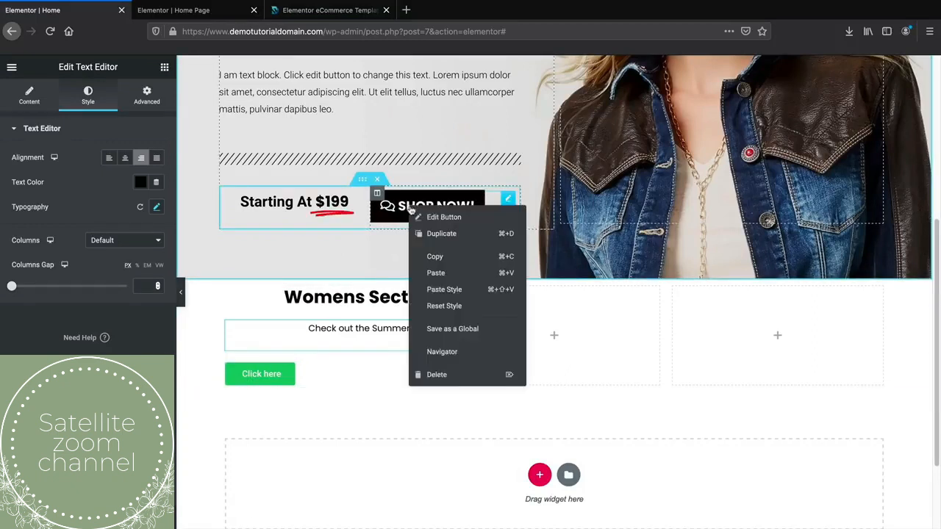
pyautogui.click(434, 233)
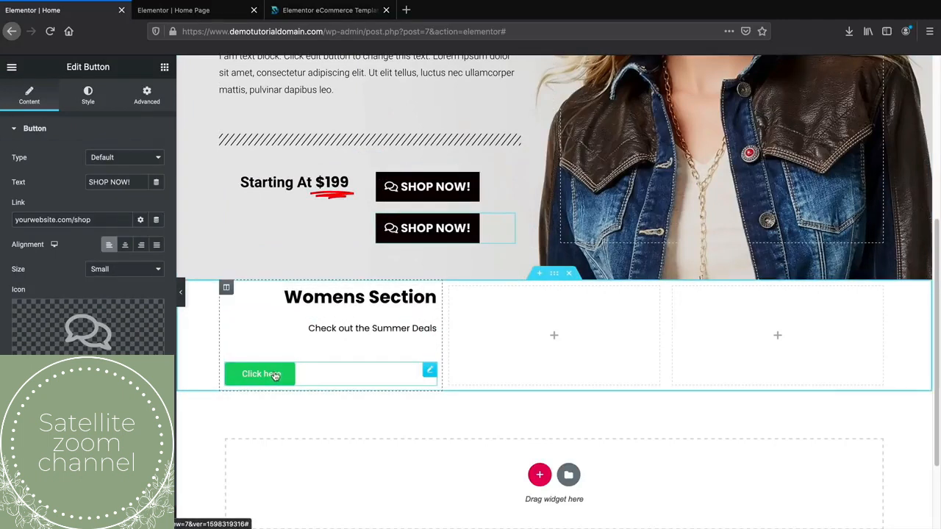
# - Delete the green "Click here" button from the Womens Section column
pyautogui.rightClick(276, 351)
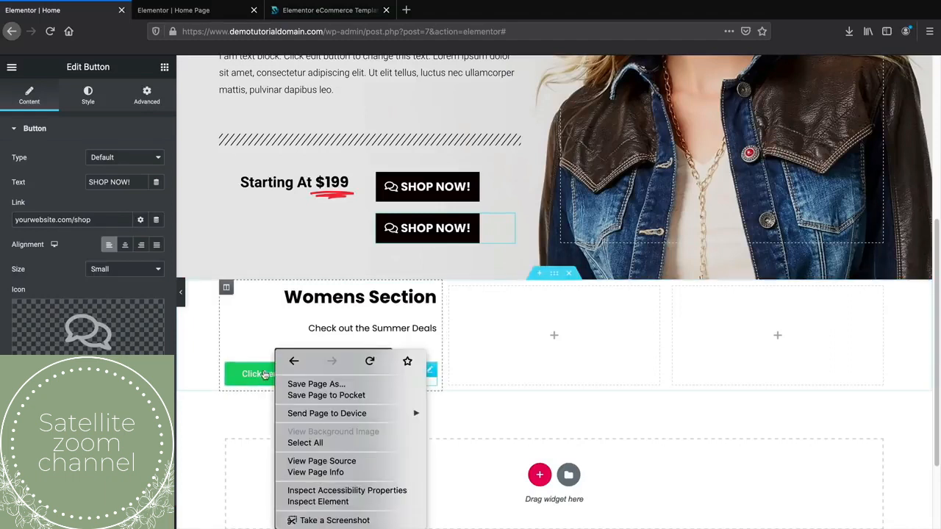
pyautogui.press('Escape')
pyautogui.rightClick(246, 373)
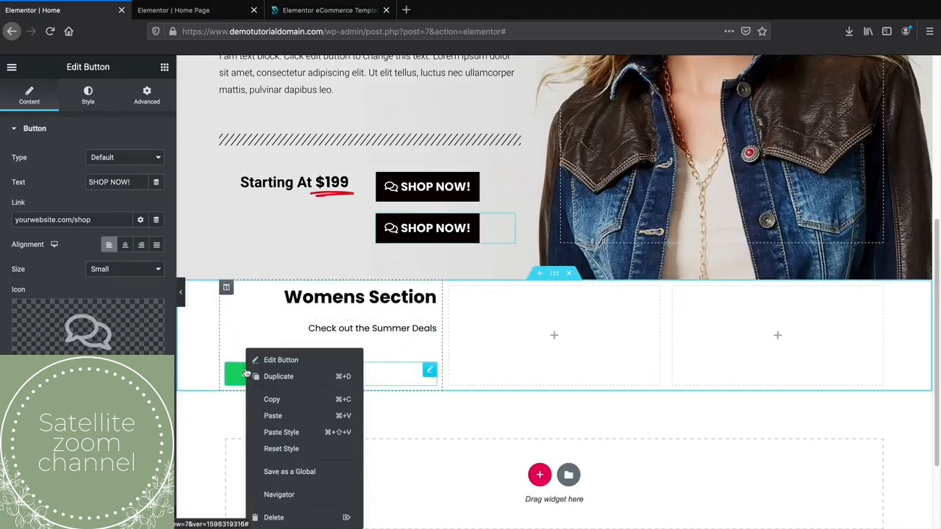
pyautogui.click(274, 518)
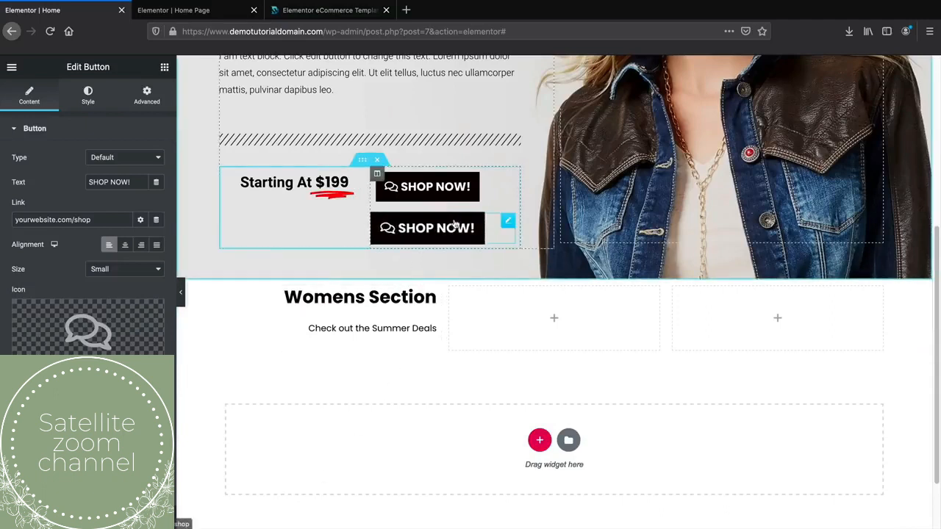
# - Move the duplicated "SHOP NOW!" button below the text in the Womens Section column, right-align it and preview the page
pyautogui.moveTo(507, 223); pyautogui.dragTo(386, 338)
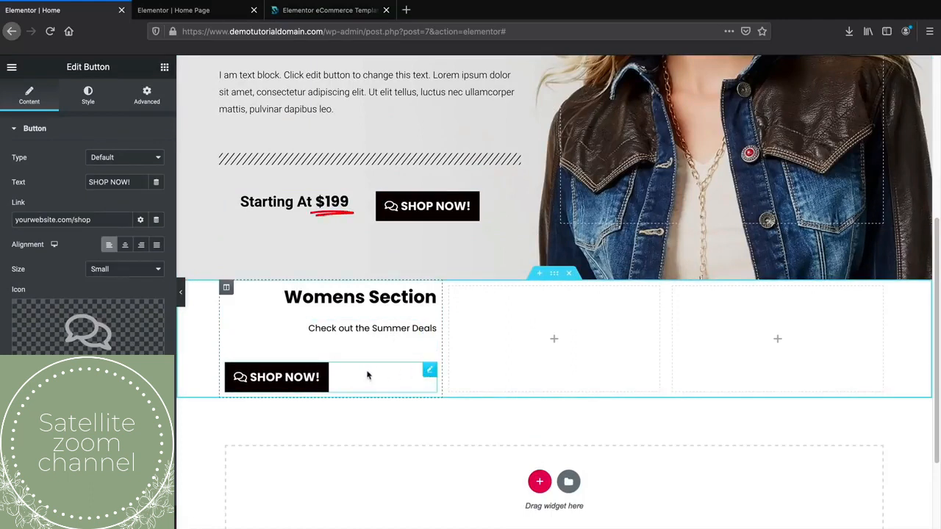
pyautogui.click(141, 244)
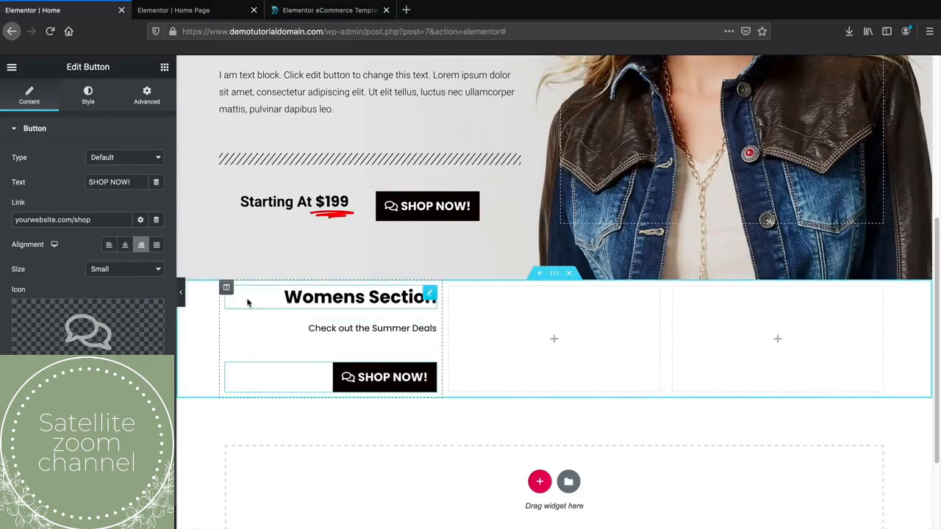
pyautogui.click(180, 292)
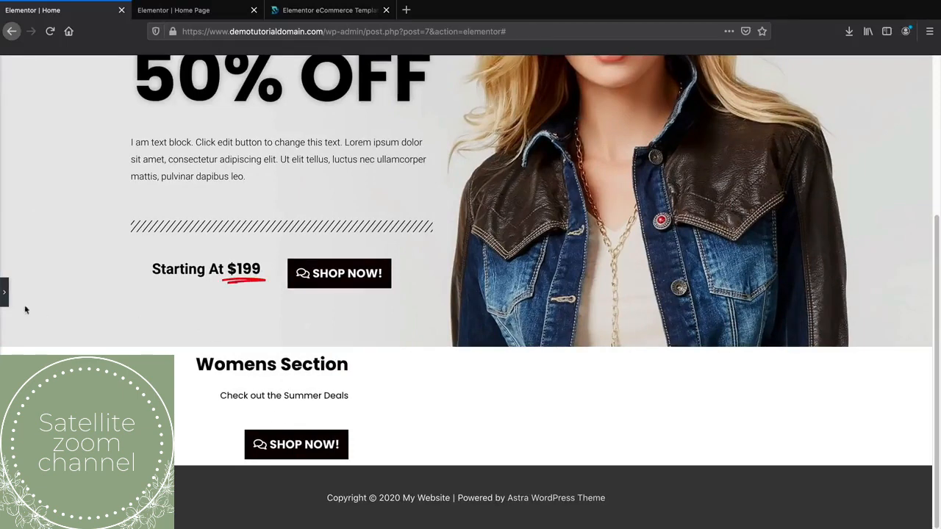
pyautogui.click(5, 292)
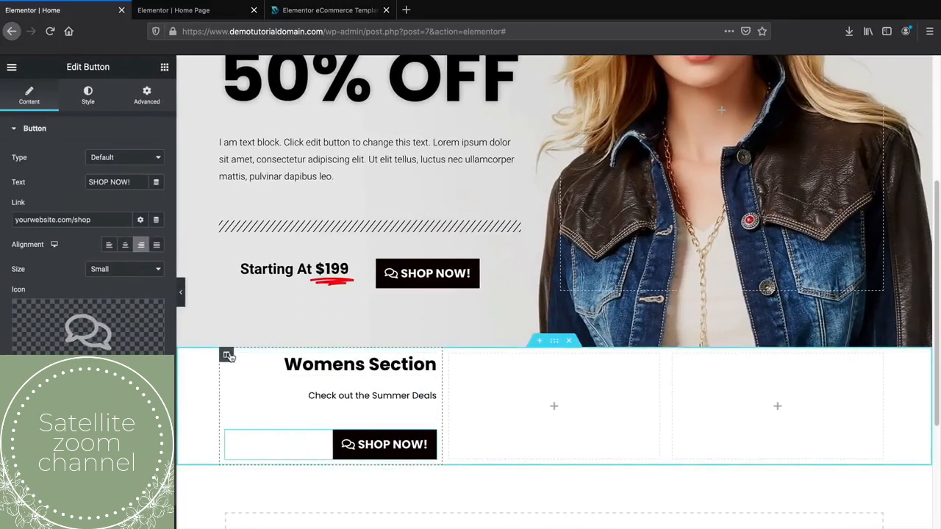
# - Give the Womens Section column a Classic background with the image banner-image.jpg from the media library
pyautogui.click(227, 357)
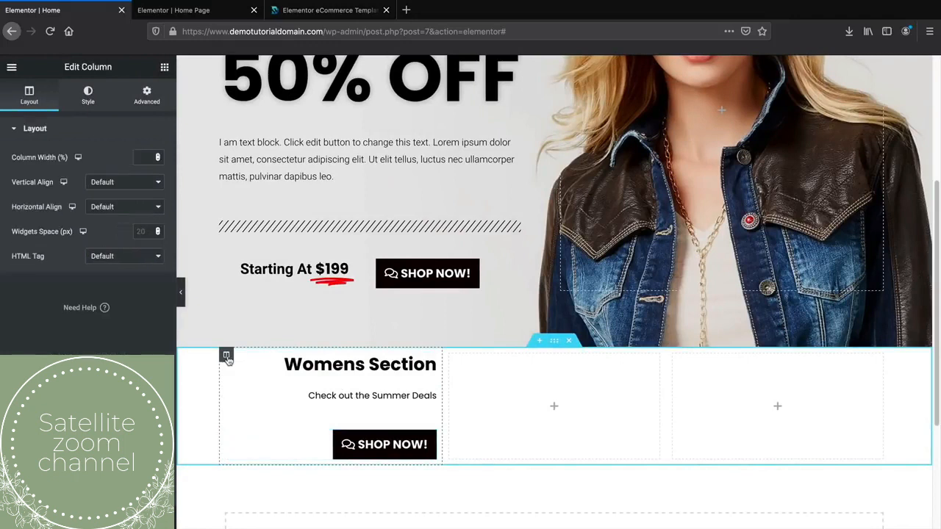
pyautogui.click(89, 97)
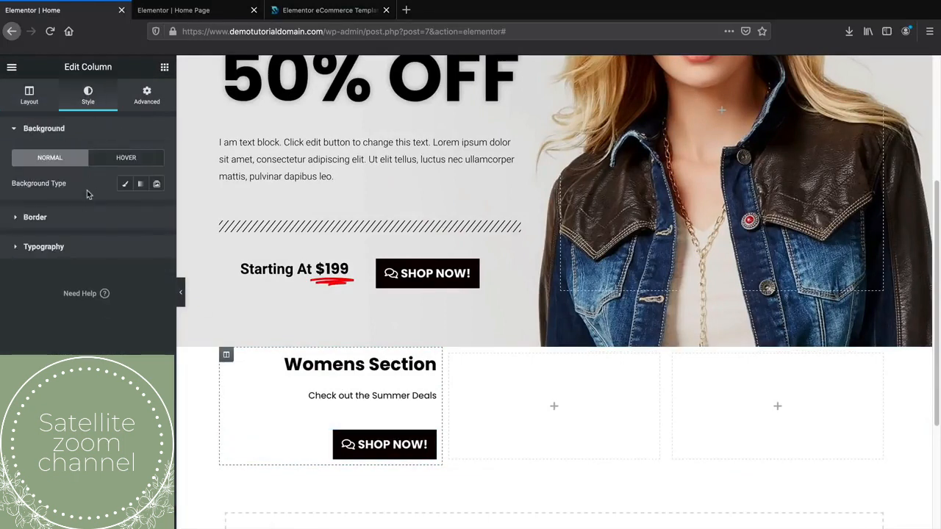
pyautogui.click(125, 184)
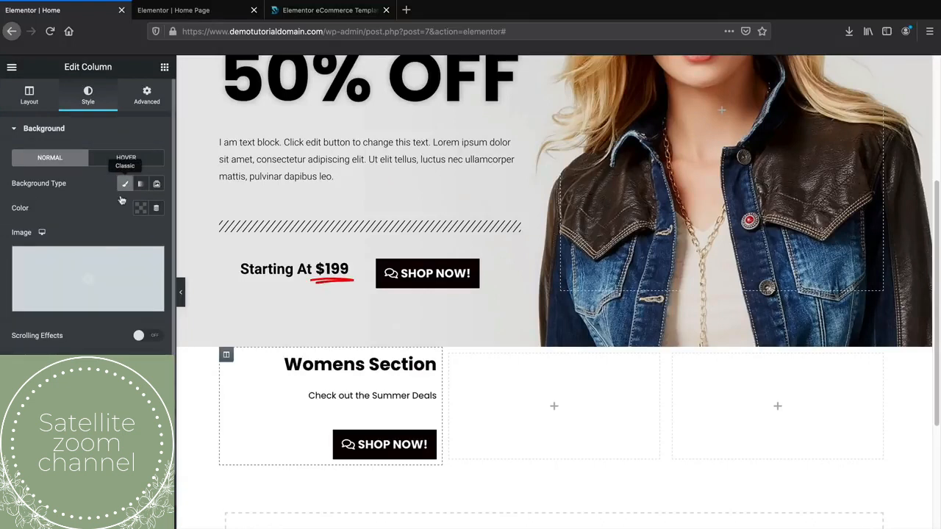
pyautogui.moveTo(86, 271)
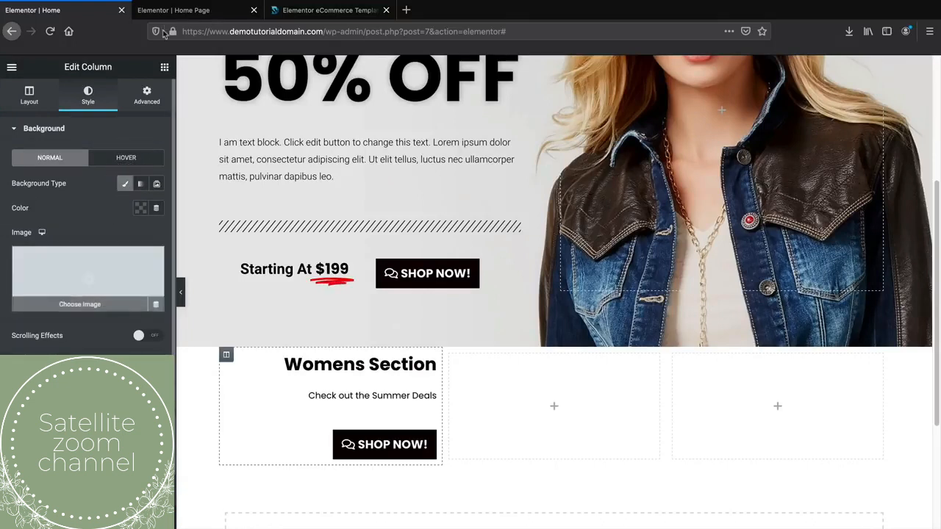
pyautogui.click(88, 275)
pyautogui.click(351, 205)
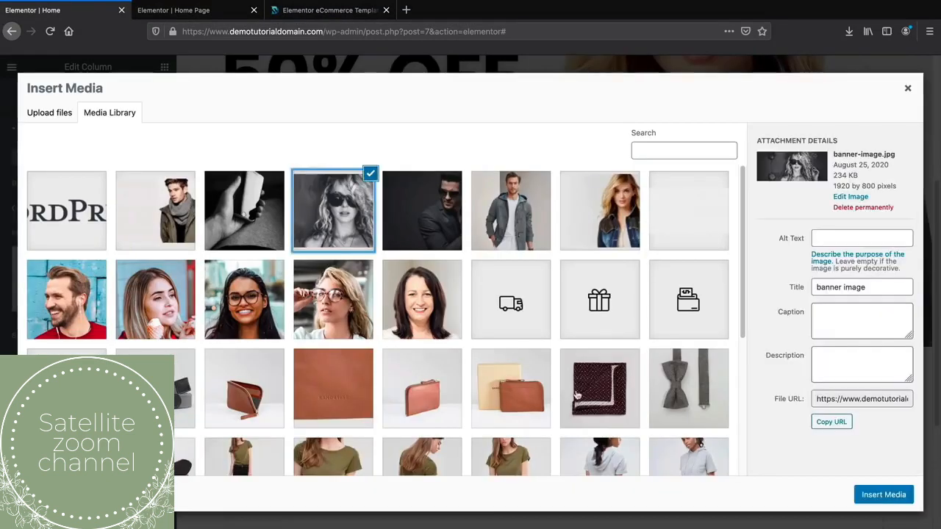
pyautogui.click(884, 495)
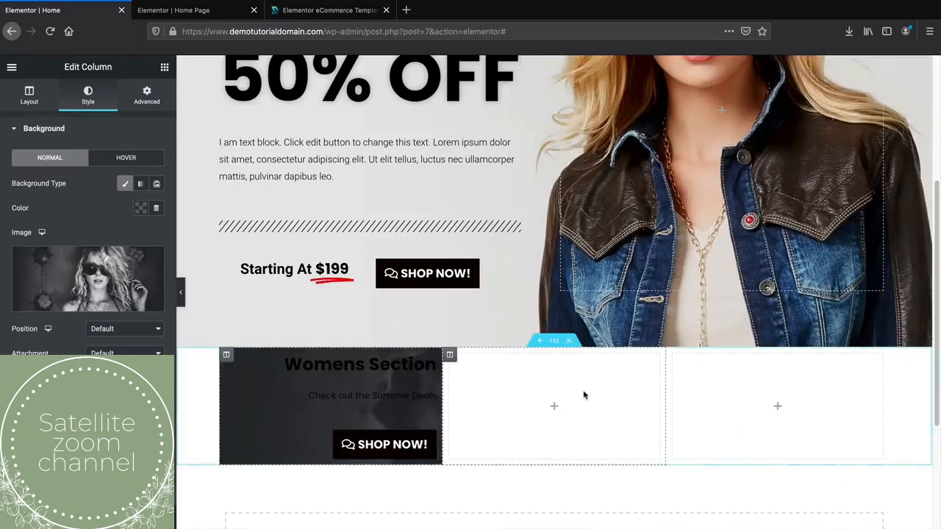
# - Scale the background image to fill the Womens Section column
pyautogui.scroll(-2, 285, 371)
pyautogui.scroll(-2, 285, 371)
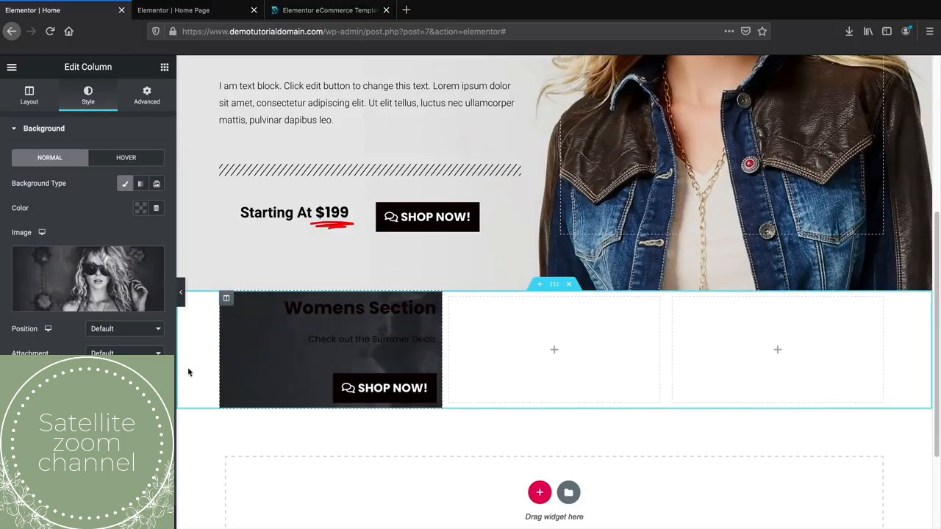
pyautogui.click(130, 329)
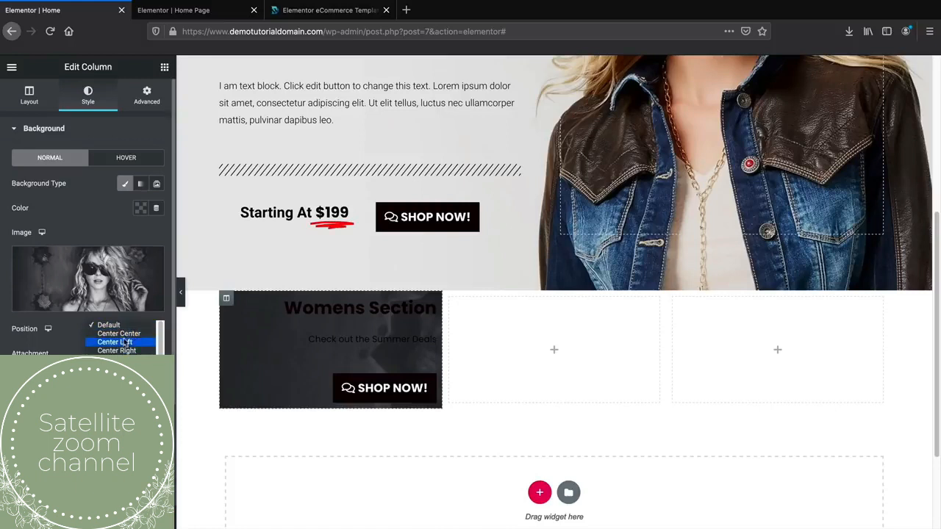
pyautogui.click(77, 345)
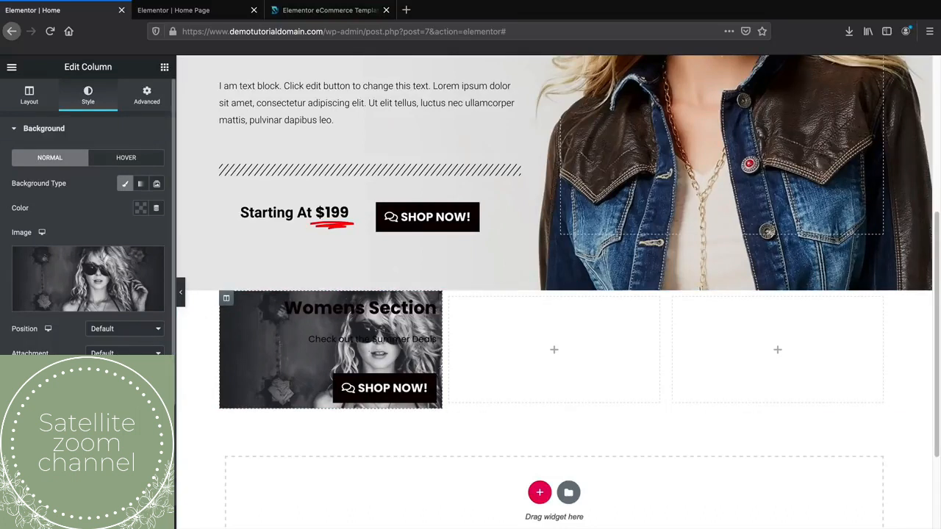
# - Try the Fixed and Scroll attachments for the Womens Section column's background image
pyautogui.click(124, 352)
pyautogui.click(124, 367)
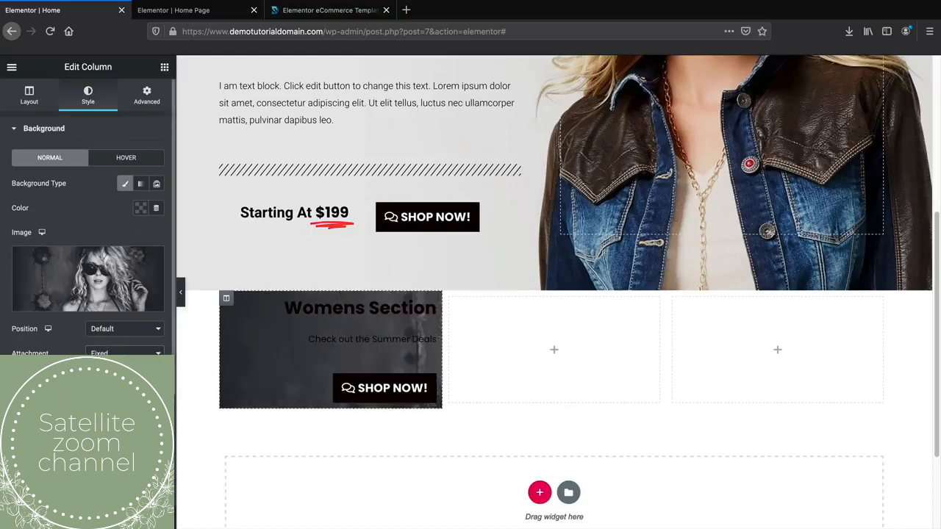
pyautogui.click(125, 352)
pyautogui.click(124, 341)
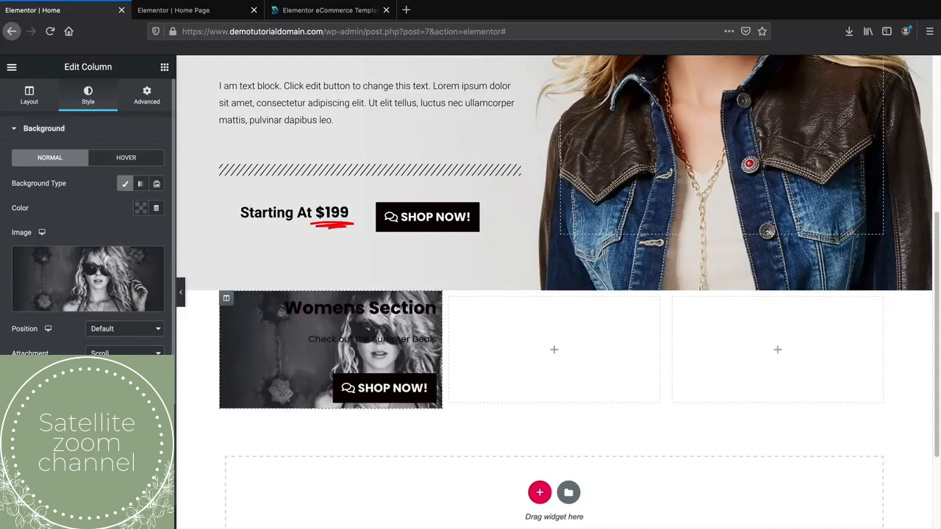
# - Try the Top Right position for the column's background image and reset its attachment to Default
pyautogui.click(123, 329)
pyautogui.click(124, 328)
pyautogui.click(125, 352)
pyautogui.click(123, 332)
pyautogui.click(125, 329)
pyautogui.click(110, 372)
pyautogui.click(127, 333)
pyautogui.click(125, 339)
pyautogui.click(125, 352)
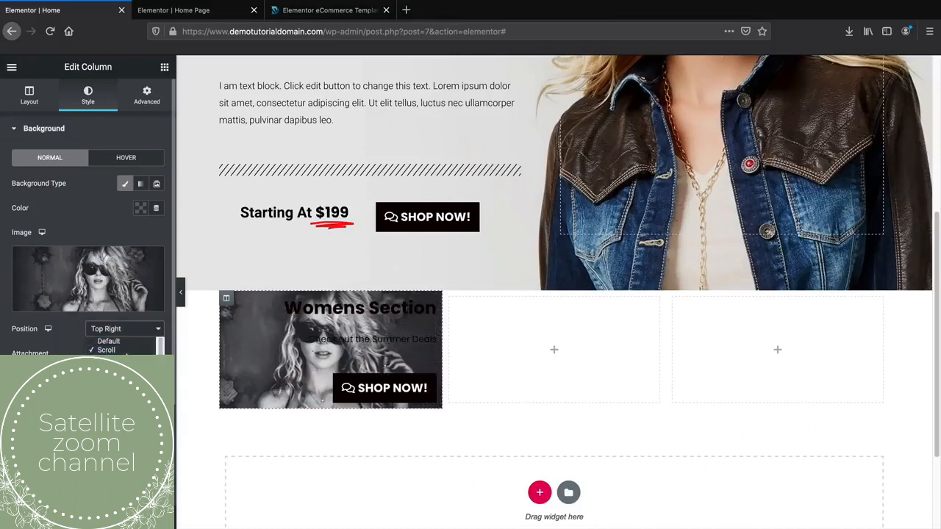
pyautogui.click(126, 342)
# - Try the Bottom Left and Center Left positions for the column's background image
pyautogui.click(127, 331)
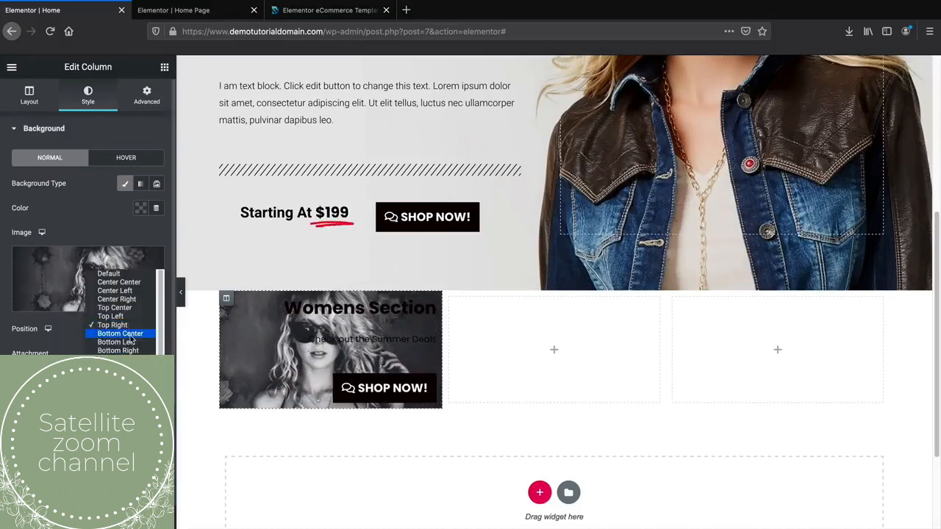
pyautogui.click(132, 344)
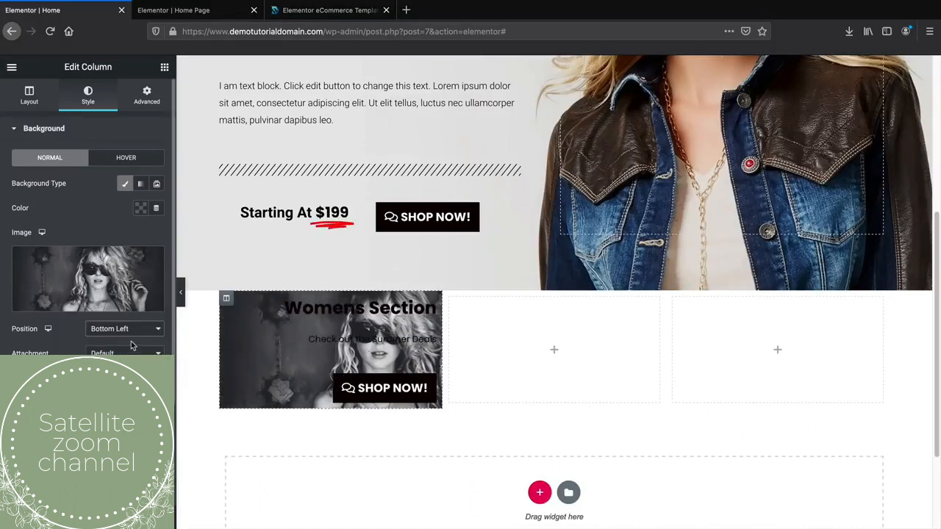
pyautogui.click(131, 332)
pyautogui.click(132, 335)
pyautogui.click(97, 332)
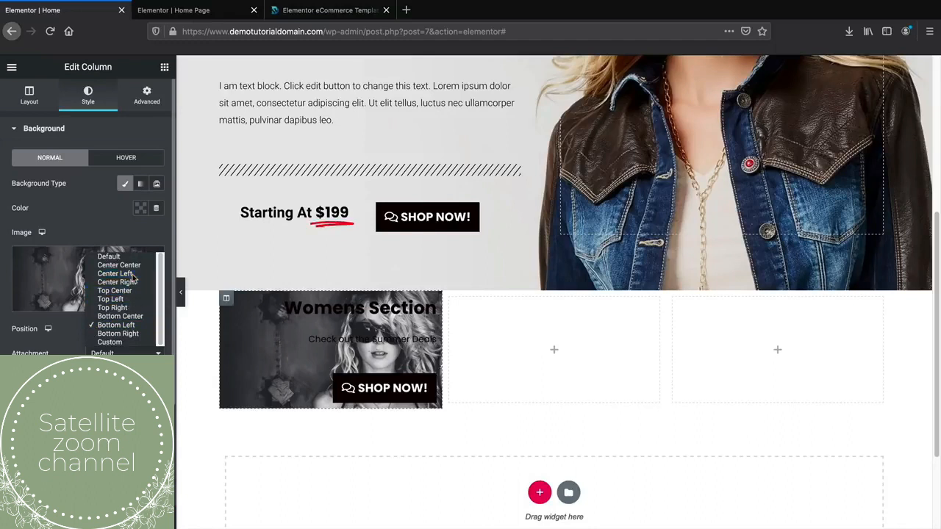
pyautogui.click(116, 273)
# - Set the position of the column's background image to Center Right and preview the page without the editing panel
pyautogui.click(131, 328)
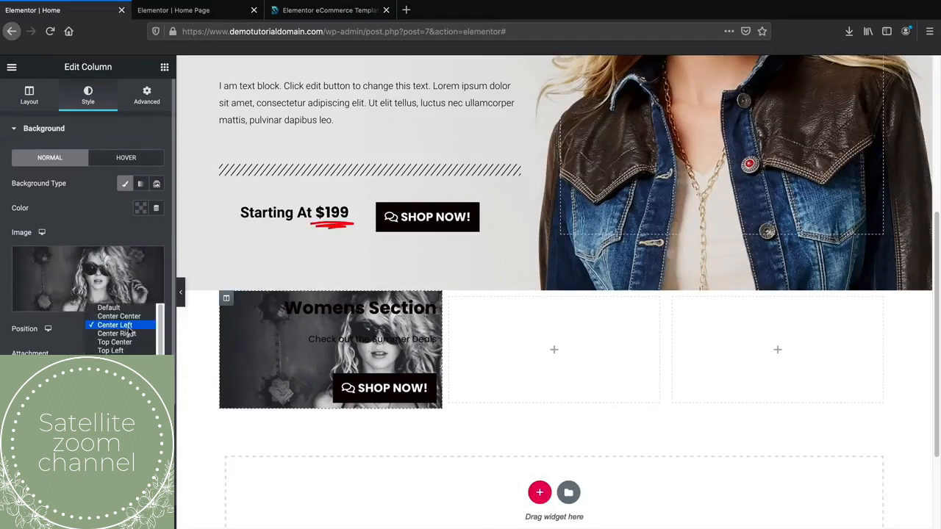
pyautogui.click(131, 338)
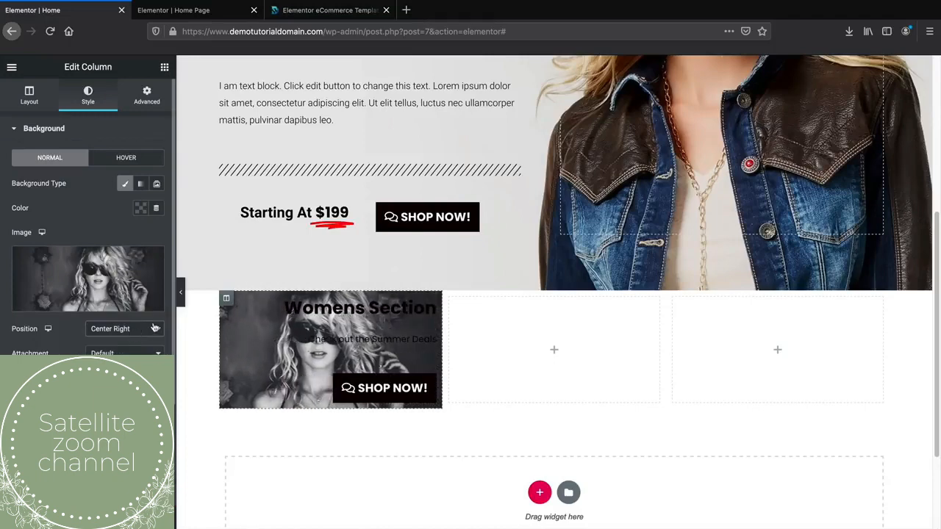
pyautogui.click(180, 292)
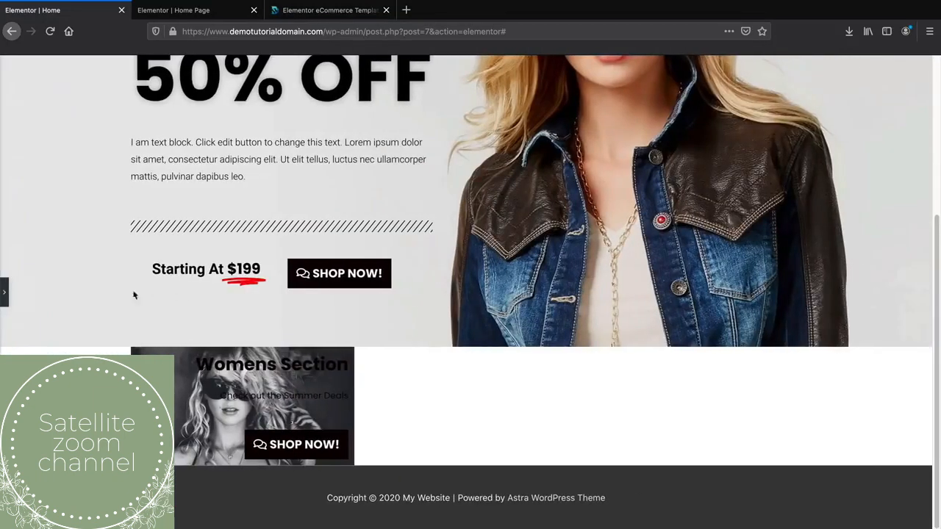
pyautogui.click(4, 292)
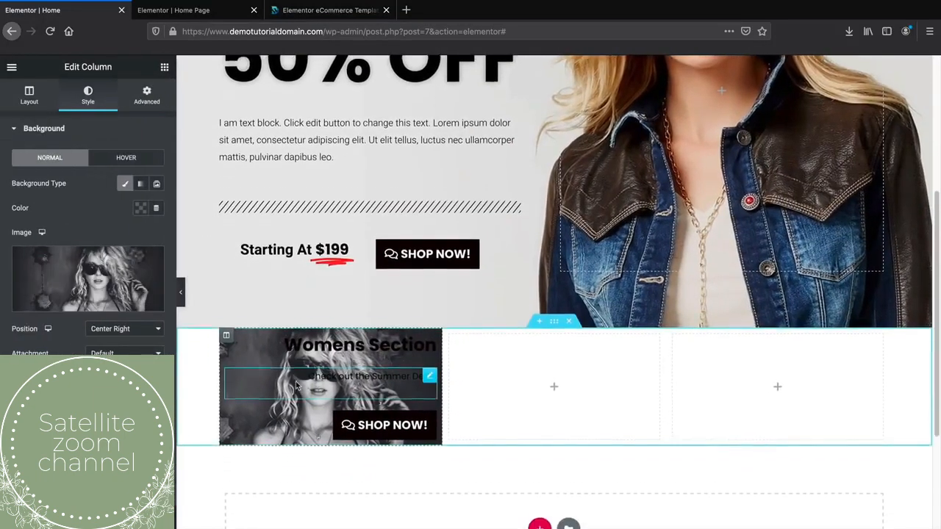
# - Set the text color of the "Womens Section" heading and the "Check out the Summer Deals" text to white
pyautogui.scroll(-1, 298, 388)
pyautogui.click(305, 315)
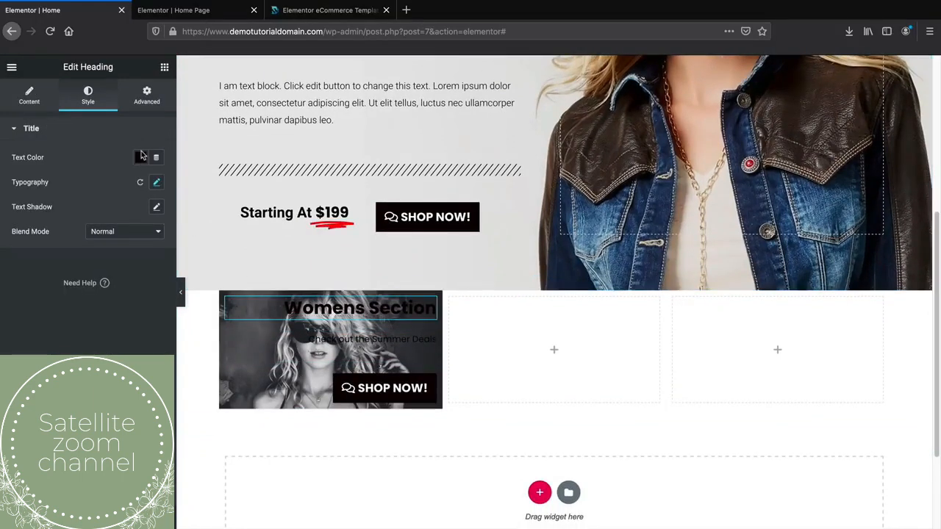
pyautogui.click(141, 156)
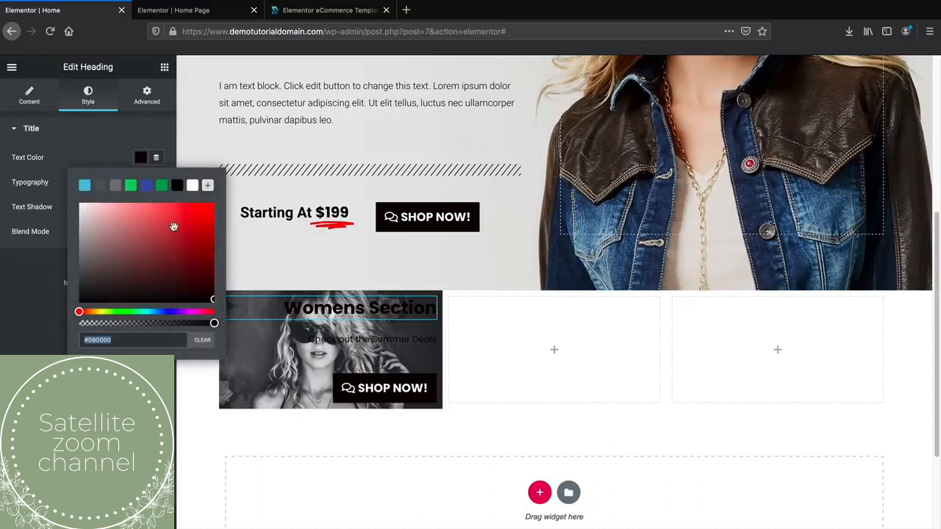
pyautogui.click(193, 187)
pyautogui.click(253, 344)
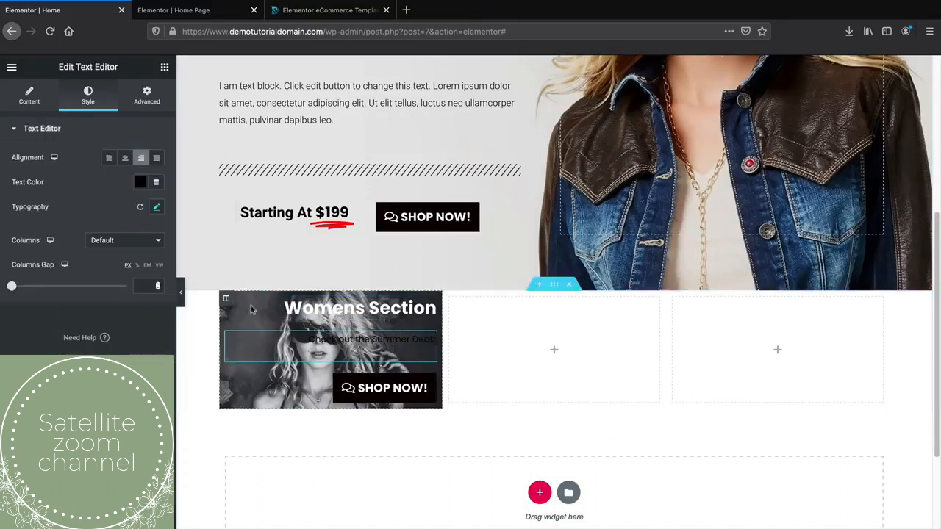
pyautogui.click(141, 181)
pyautogui.click(192, 210)
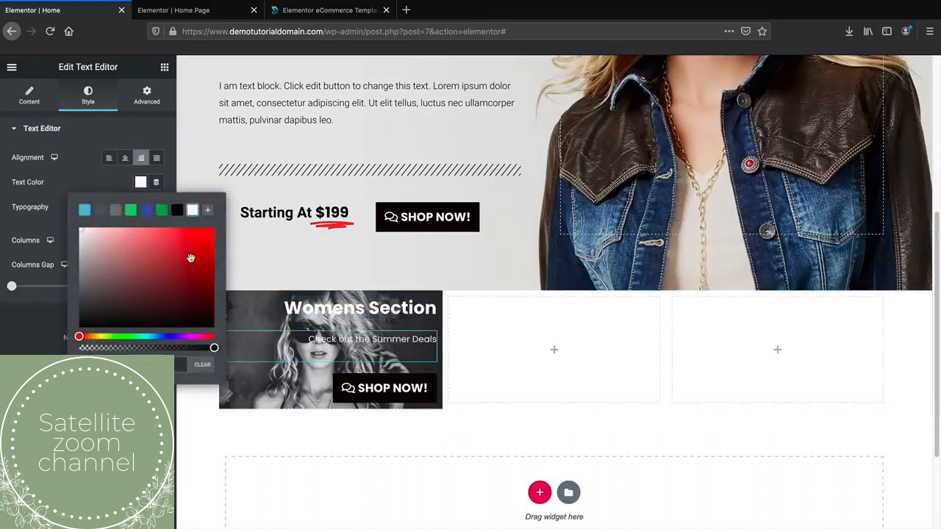
pyautogui.click(151, 401)
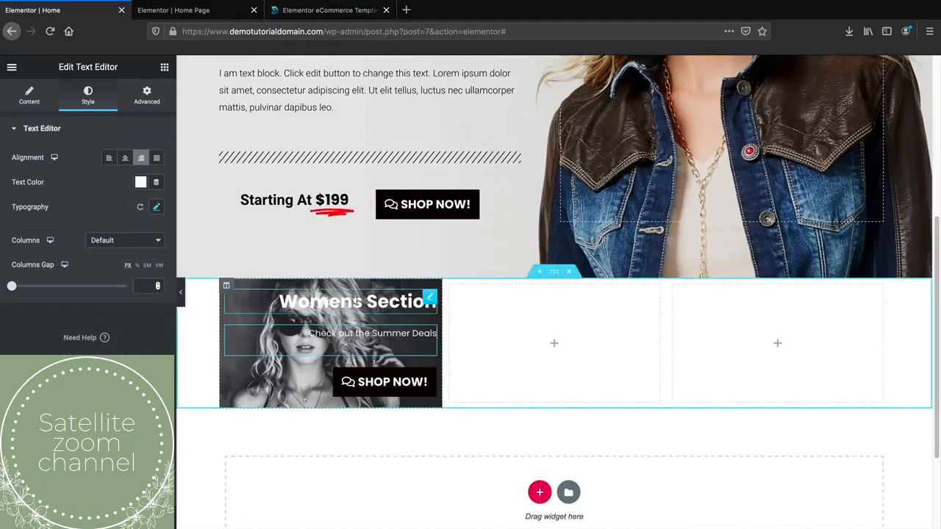
# - Insert a <br> line break after "Womens" in the heading's title so that "Section" sits on a second line
pyautogui.click(360, 302)
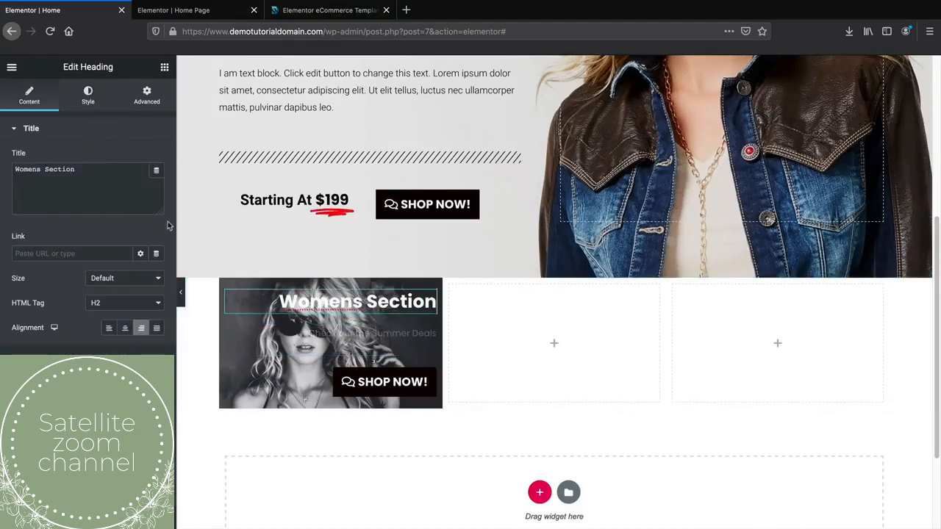
pyautogui.click(43, 169)
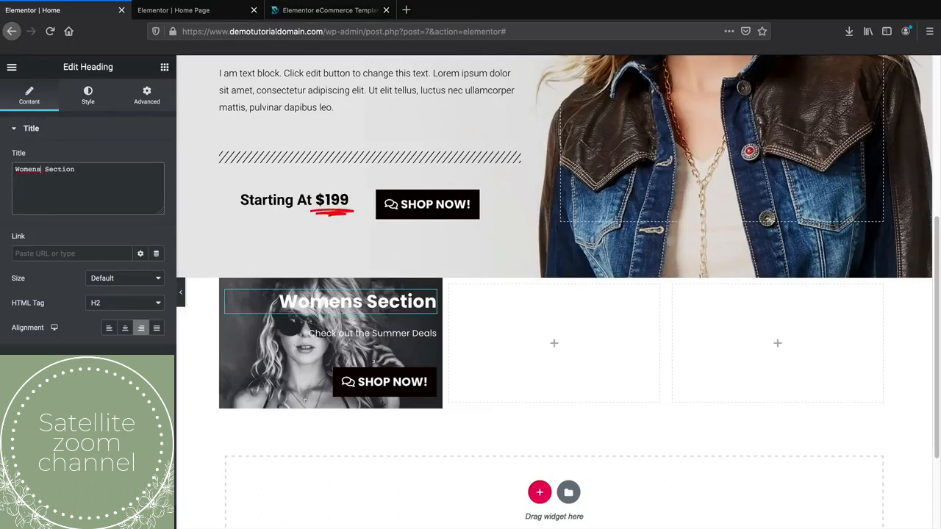
pyautogui.write('<br')
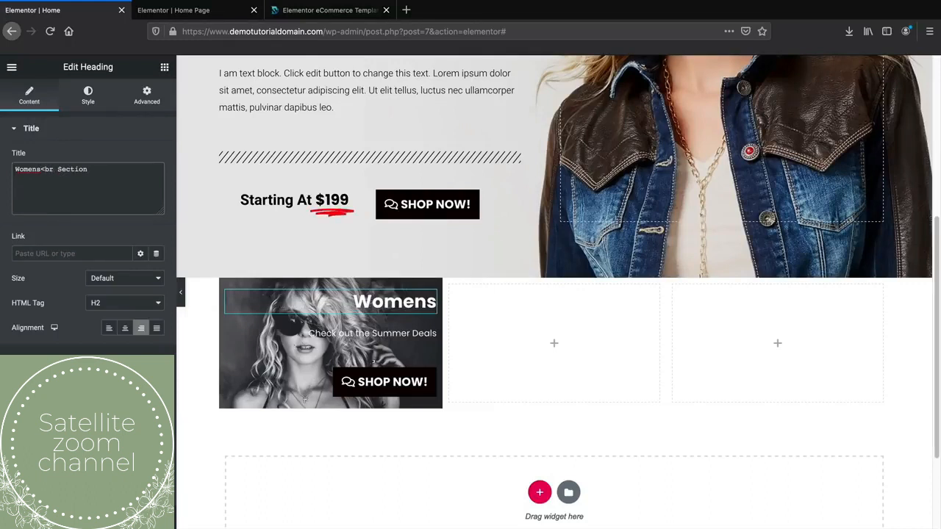
pyautogui.write('>')
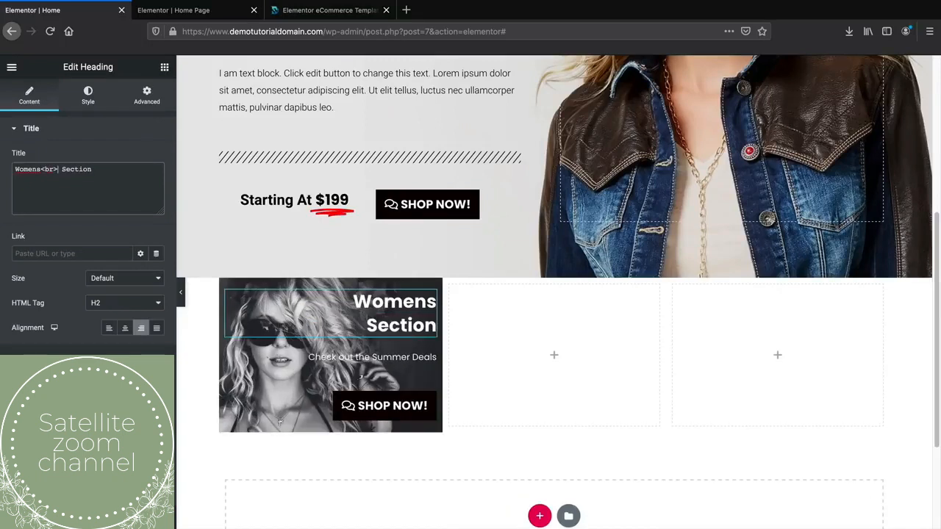
# - Remove the space before "Section" in the heading's title and set the heading's font size to 3.3 em
pyautogui.press('BackSpace')
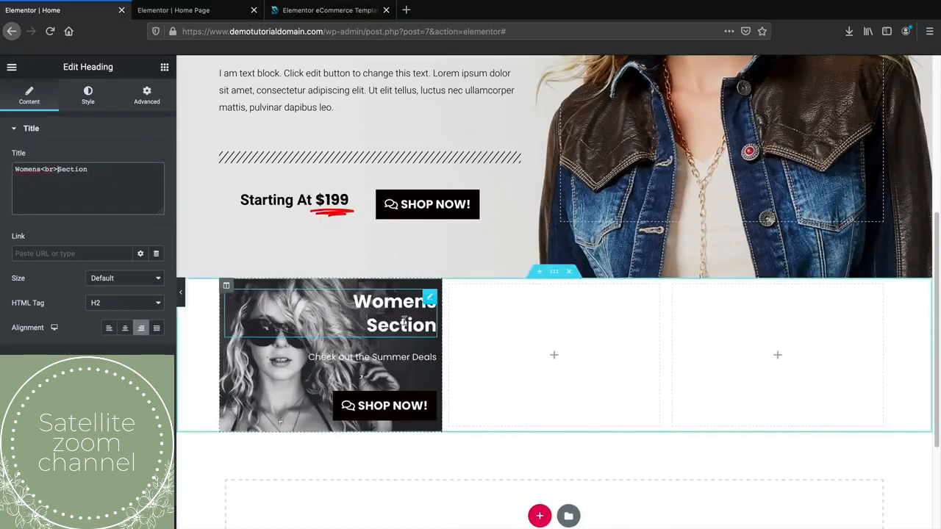
pyautogui.click(88, 95)
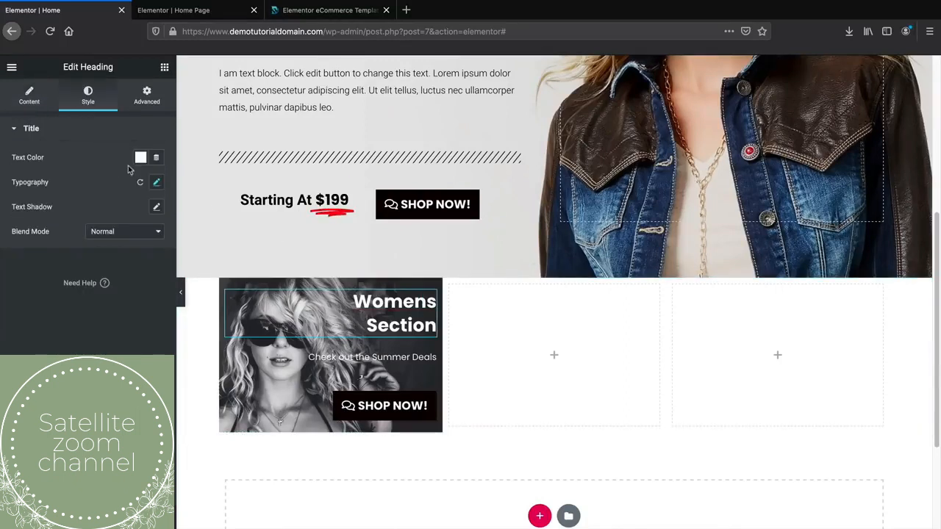
pyautogui.click(156, 183)
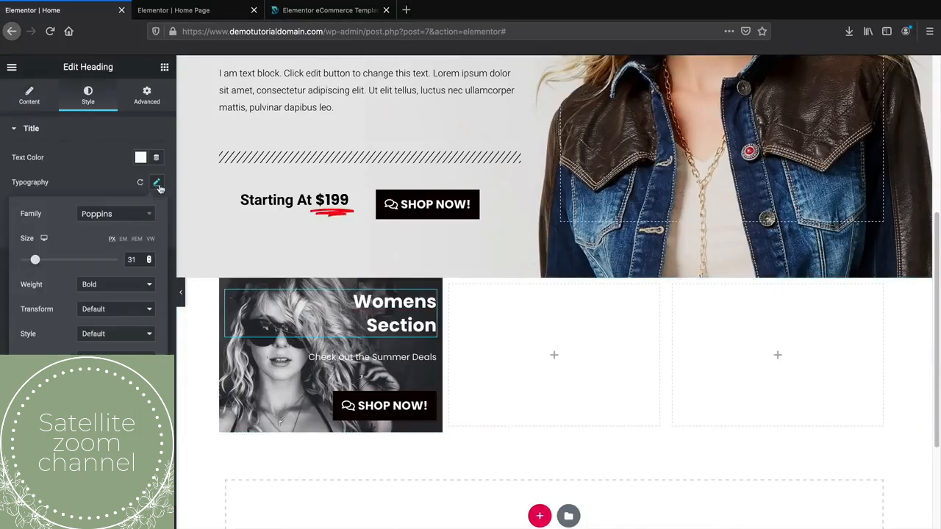
pyautogui.click(122, 239)
pyautogui.moveTo(23, 263)
pyautogui.mouseDown()
pyautogui.moveTo(61, 267)
pyautogui.moveTo(52, 269)
pyautogui.mouseUp()
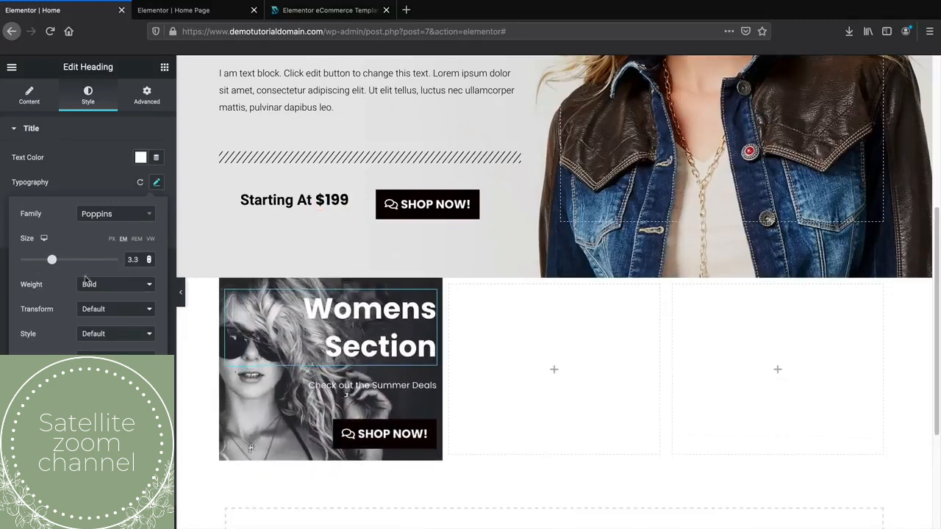
pyautogui.scroll(-1, 308, 423)
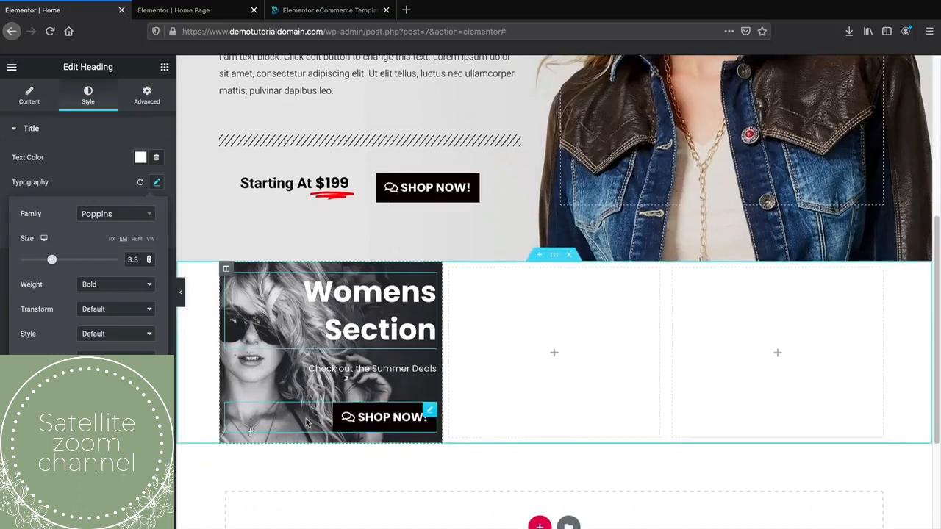
pyautogui.scroll(-1, 307, 422)
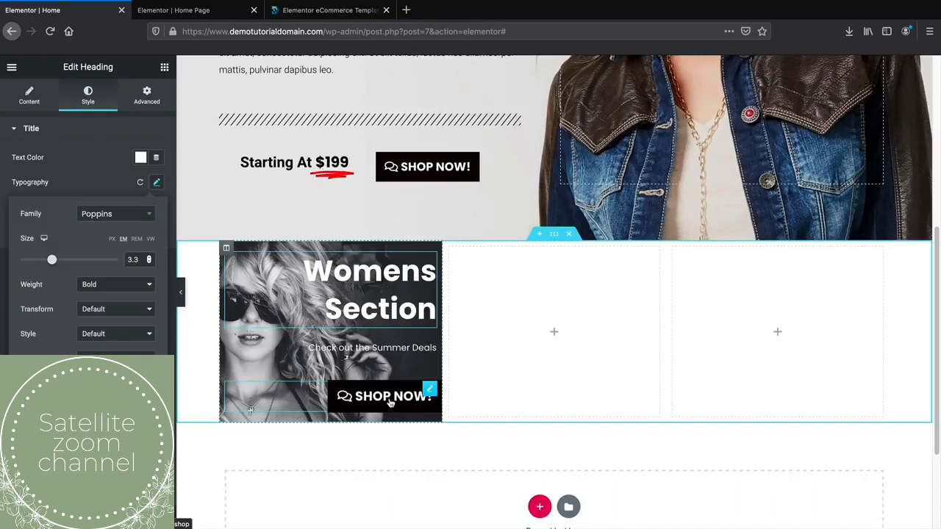
# - Set the hover background color of the "SHOP NOW!" button in the Womens Section column to bright red
pyautogui.click(389, 402)
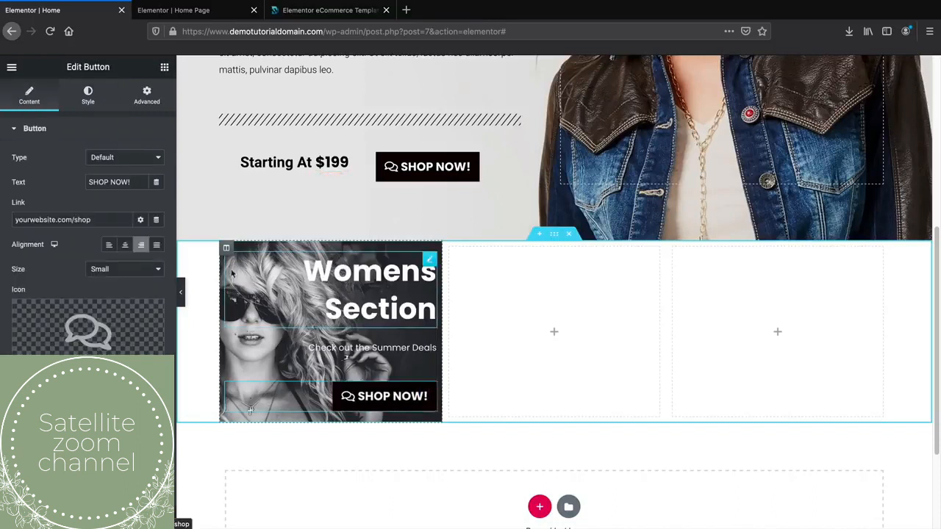
pyautogui.click(88, 93)
pyautogui.click(126, 207)
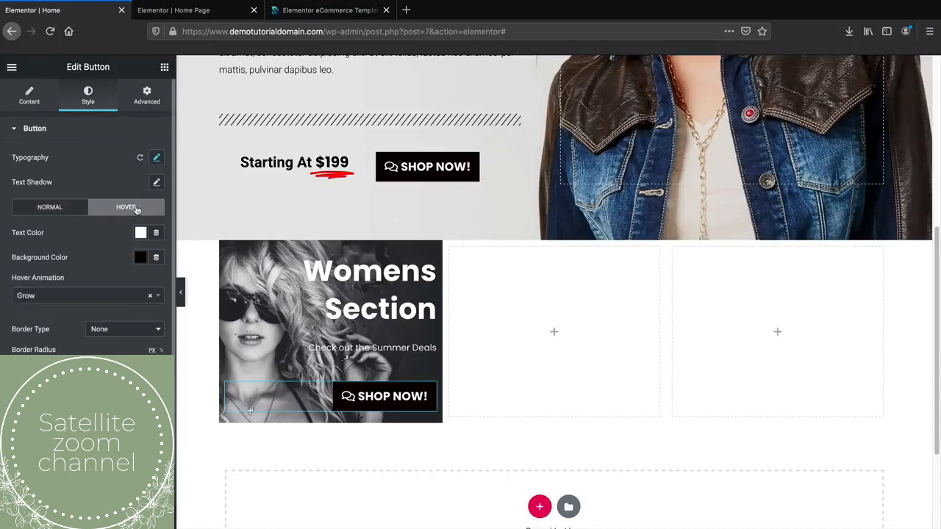
pyautogui.click(140, 257)
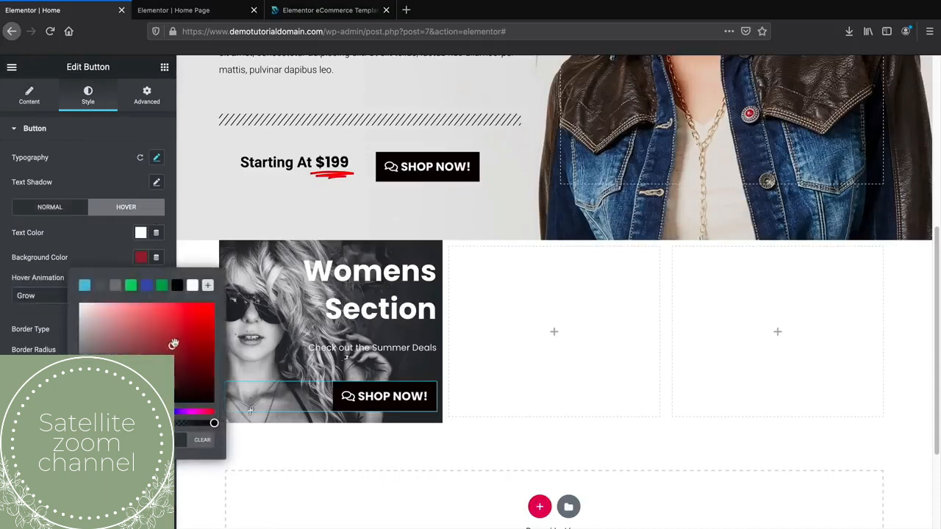
pyautogui.moveTo(173, 343); pyautogui.dragTo(201, 321)
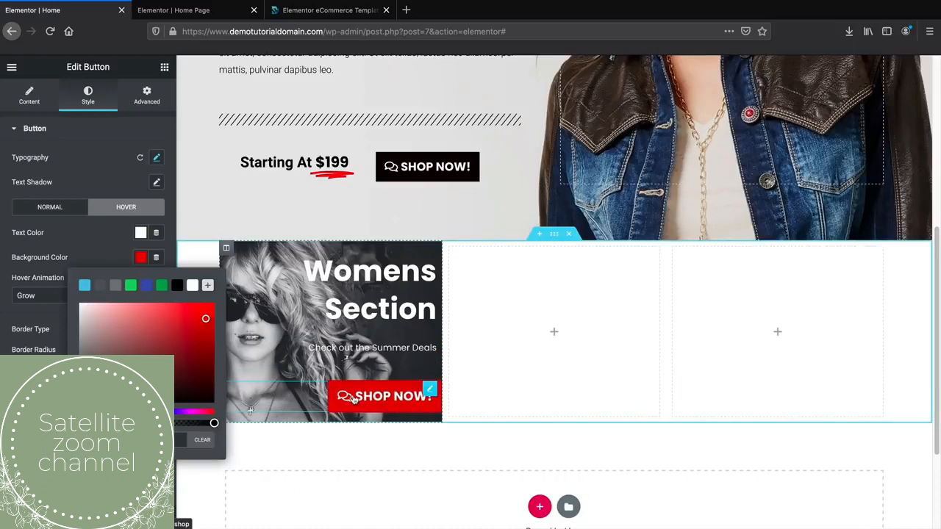
pyautogui.click(122, 257)
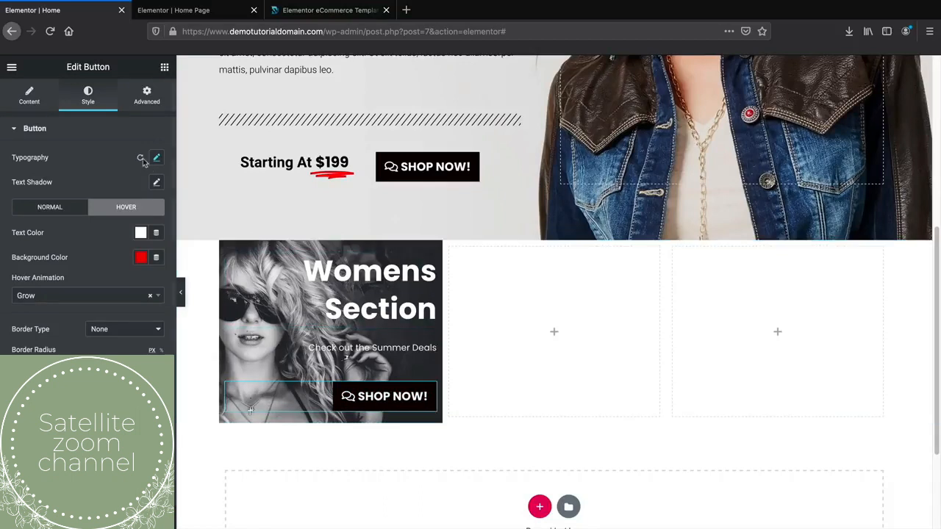
# - Set the Womens Section column's top padding to 30 px and its right padding to 15 px
pyautogui.moveTo(227, 251); pyautogui.dragTo(227, 256)
pyautogui.click(227, 259)
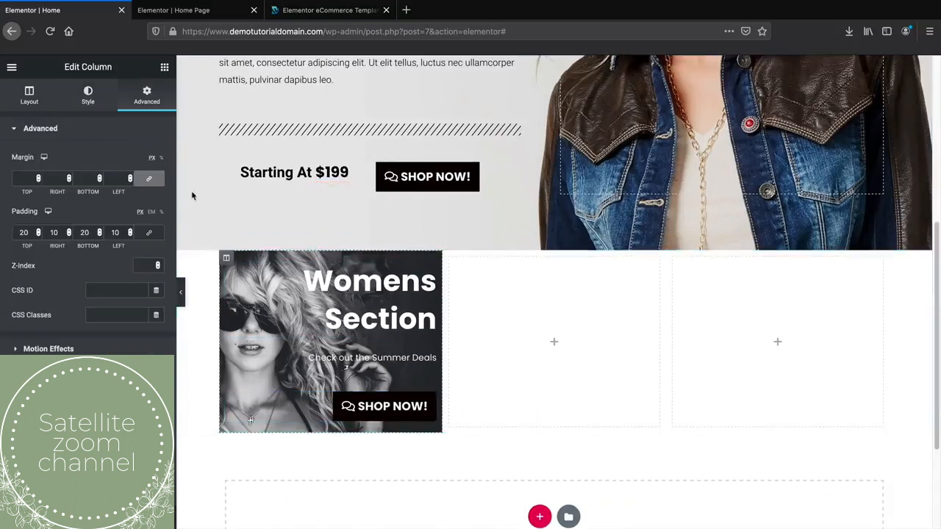
pyautogui.click(38, 231)
pyautogui.click(38, 231)
pyautogui.click(38, 231)
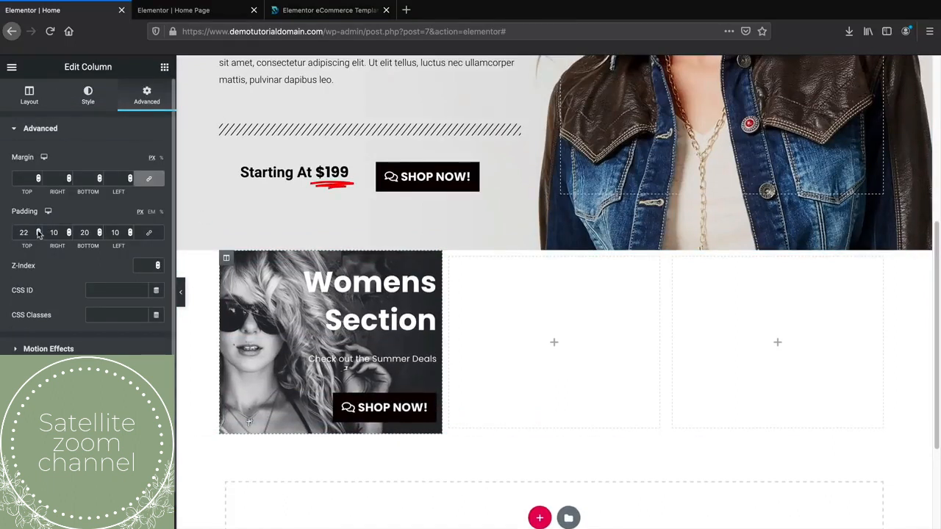
pyautogui.click(38, 231)
pyautogui.click(38, 231)
pyautogui.click(38, 231)
pyautogui.click(38, 230)
pyautogui.click(38, 231)
pyautogui.click(38, 230)
pyautogui.click(38, 231)
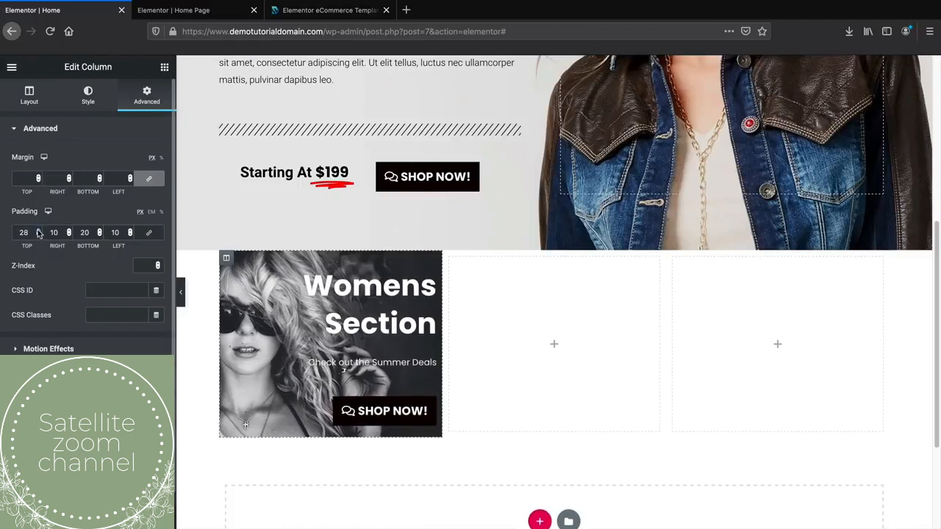
pyautogui.click(68, 231)
pyautogui.click(68, 231)
pyautogui.click(69, 231)
pyautogui.click(68, 231)
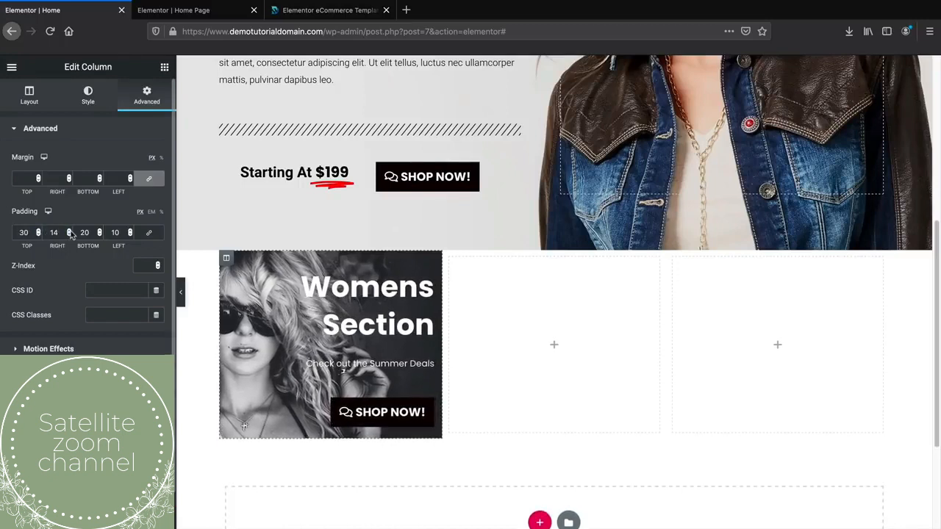
pyautogui.click(69, 231)
# - Set the column's bottom padding to 30 px and left padding to 15 px, and preview the page without the editing panel
pyautogui.click(99, 231)
pyautogui.click(100, 231)
pyautogui.click(99, 231)
pyautogui.click(99, 231)
pyautogui.click(99, 230)
pyautogui.click(99, 231)
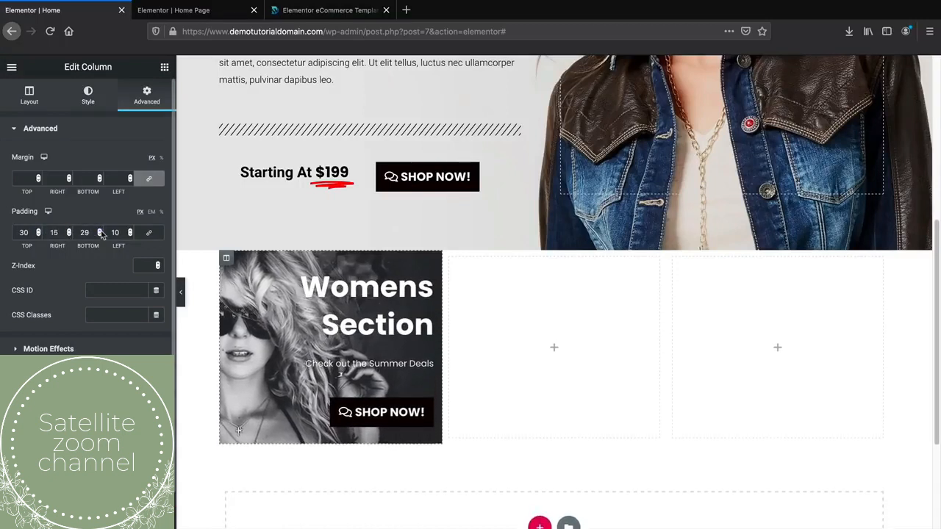
pyautogui.click(100, 231)
pyautogui.click(99, 231)
pyautogui.click(130, 231)
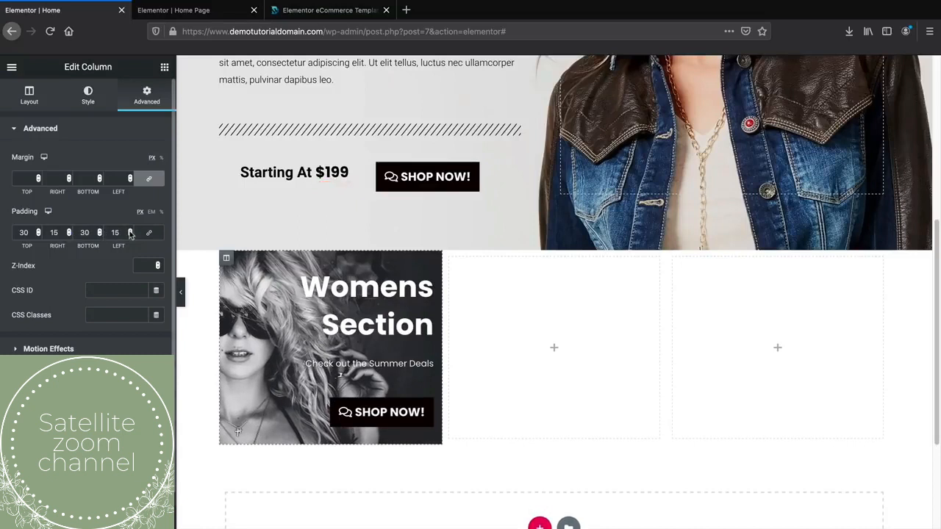
pyautogui.click(180, 292)
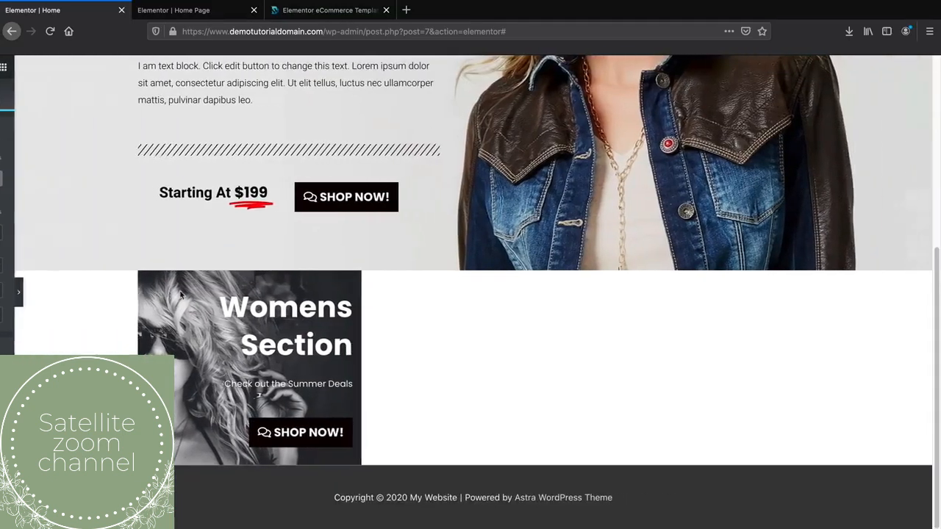
pyautogui.click(6, 294)
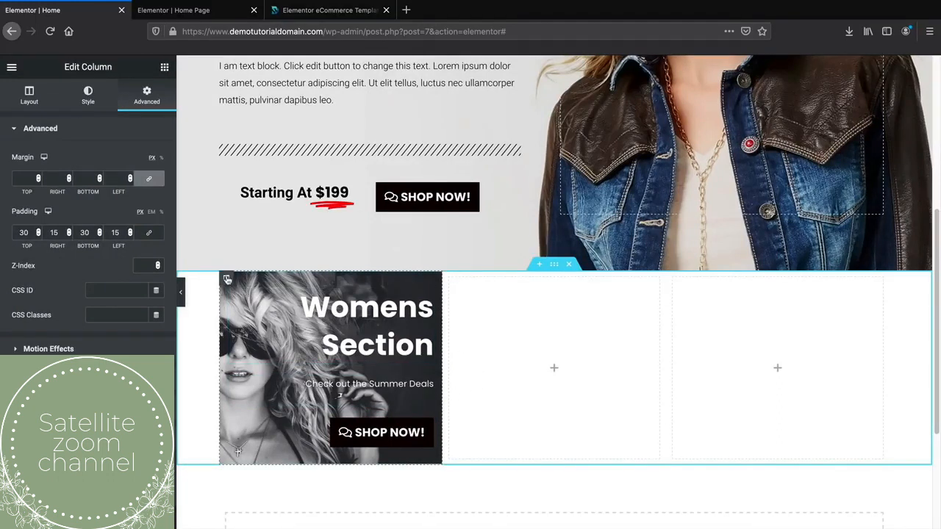
# - Duplicate the finished Womens Section column twice within the same section
pyautogui.rightClick(228, 281)
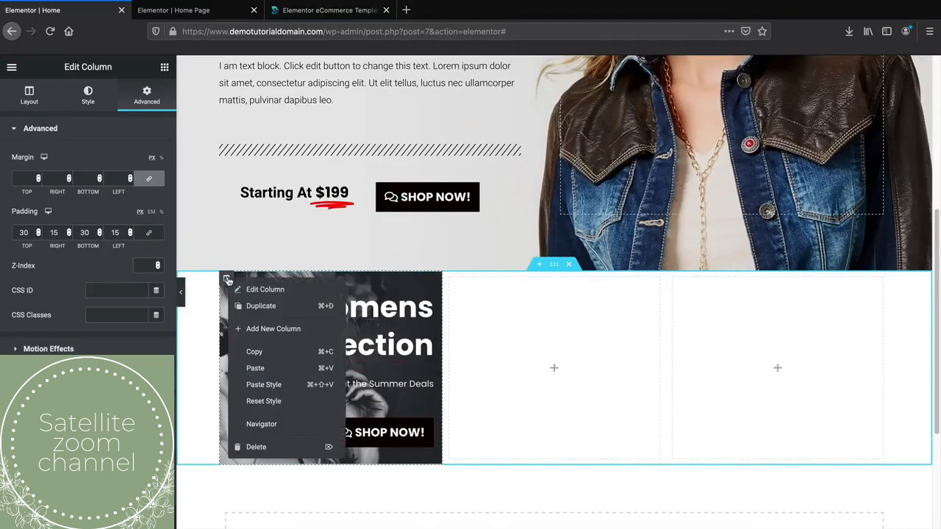
pyautogui.click(270, 307)
pyautogui.rightClick(229, 283)
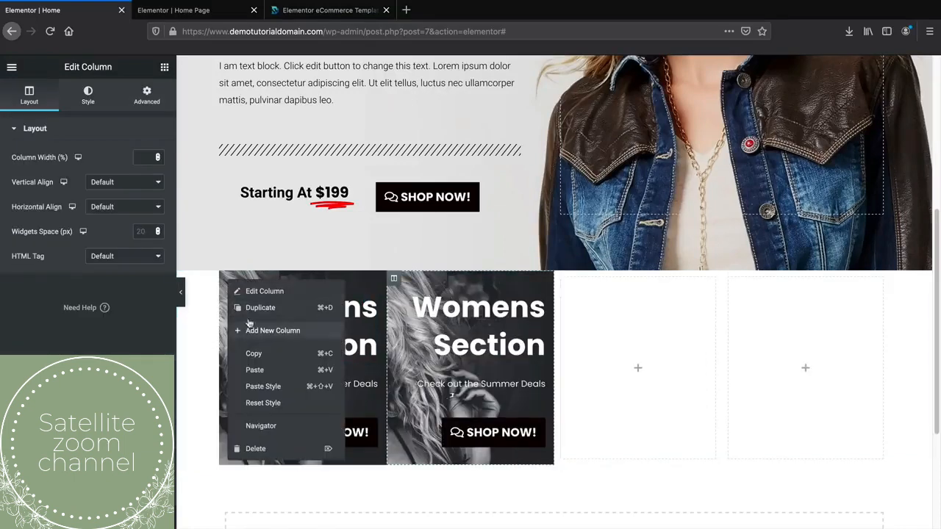
pyautogui.click(261, 308)
# - Delete the two empty columns from the section and preview the page without the editing panel
pyautogui.rightClick(699, 358)
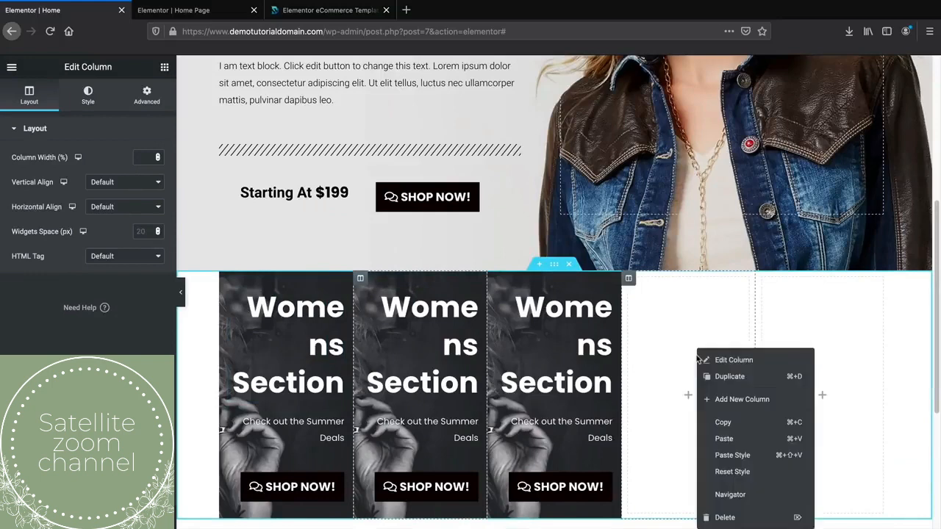
pyautogui.click(724, 517)
pyautogui.rightClick(781, 359)
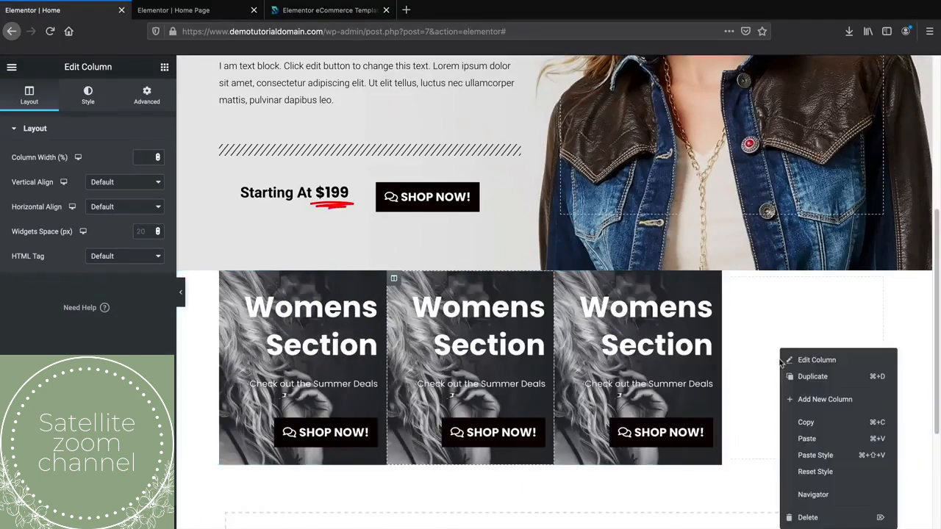
pyautogui.click(809, 517)
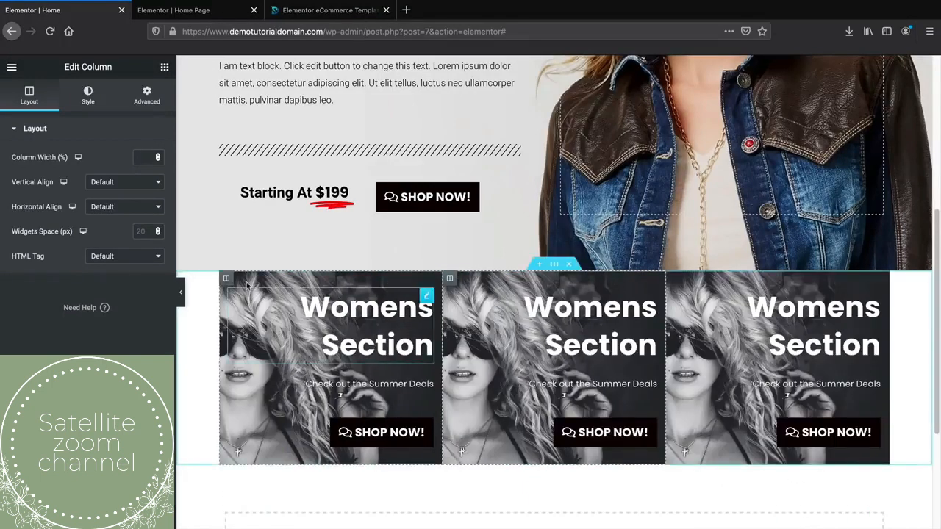
pyautogui.click(180, 292)
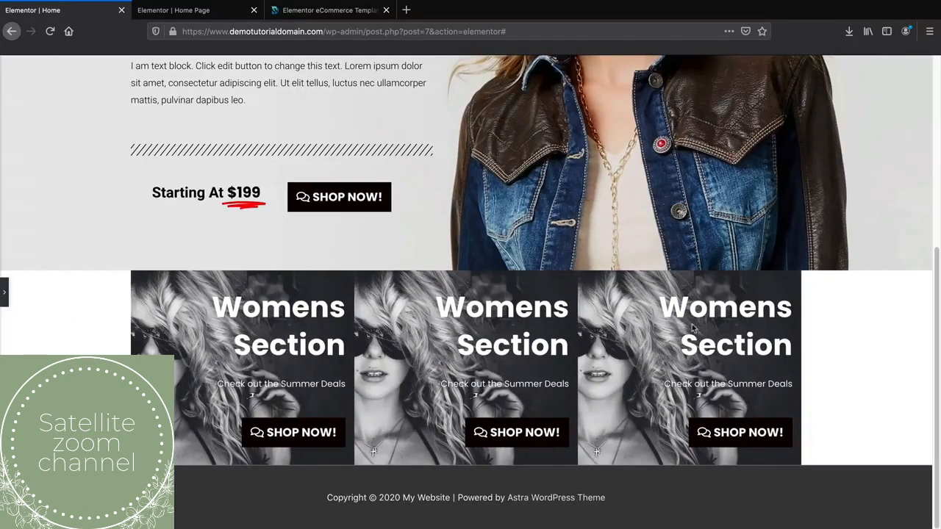
pyautogui.click(4, 292)
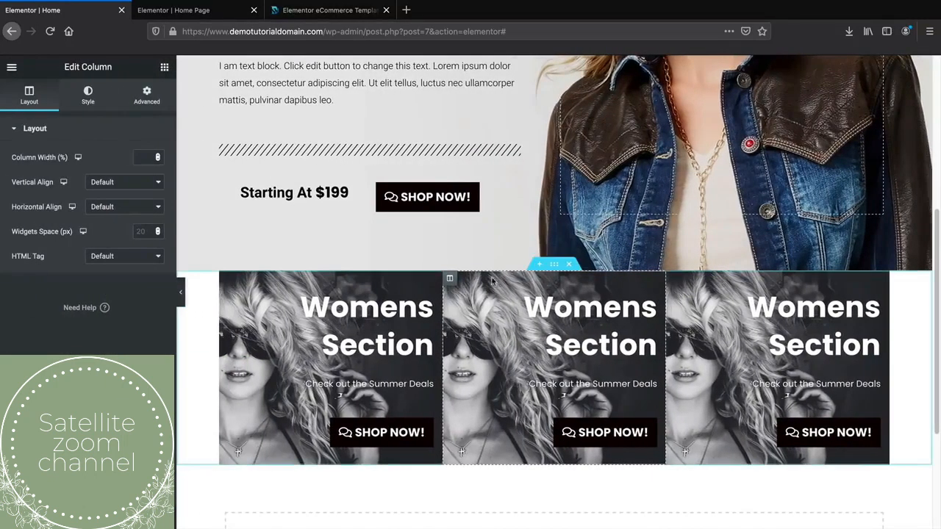
# - Set the three-column section's content width to Full Width and preview the page without the editing panel
pyautogui.click(555, 265)
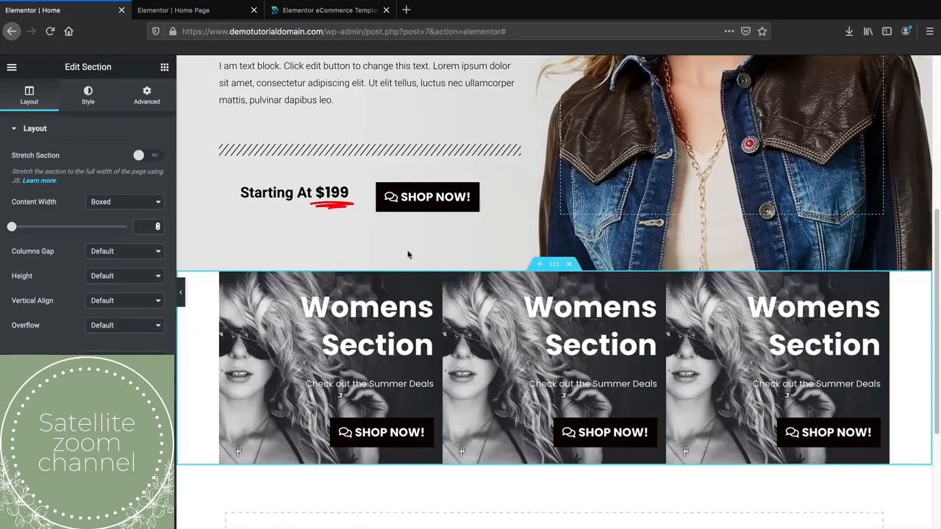
pyautogui.click(105, 209)
pyautogui.click(107, 210)
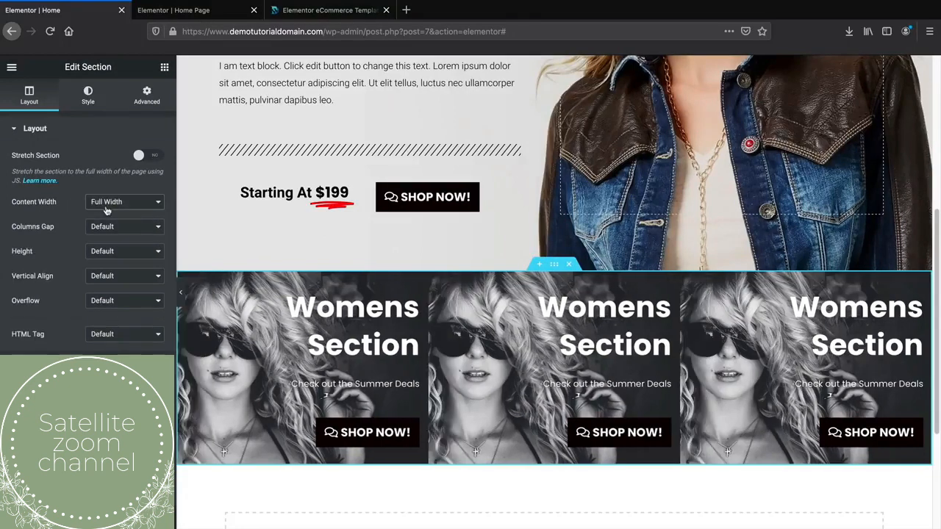
pyautogui.click(181, 293)
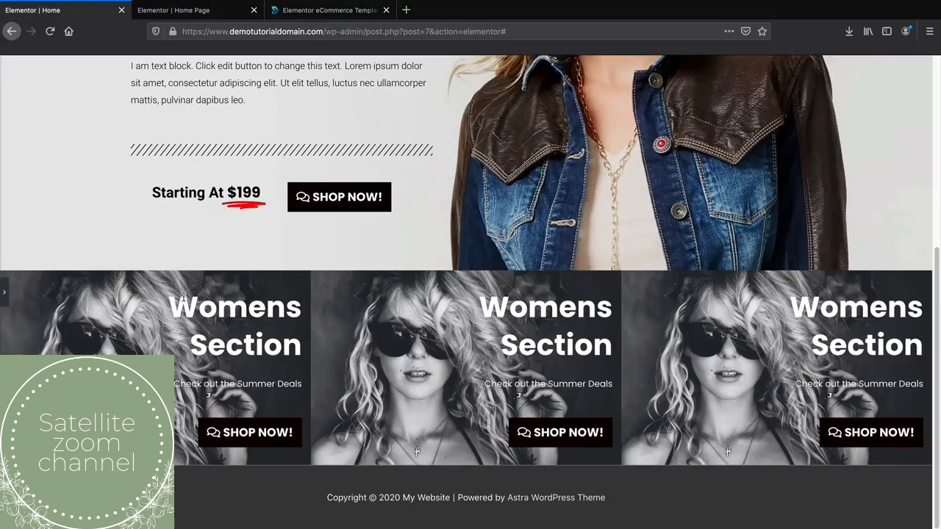
# - Look at the three-column promotional section on the reference home page and return to editing the demo page
pyautogui.click(218, 12)
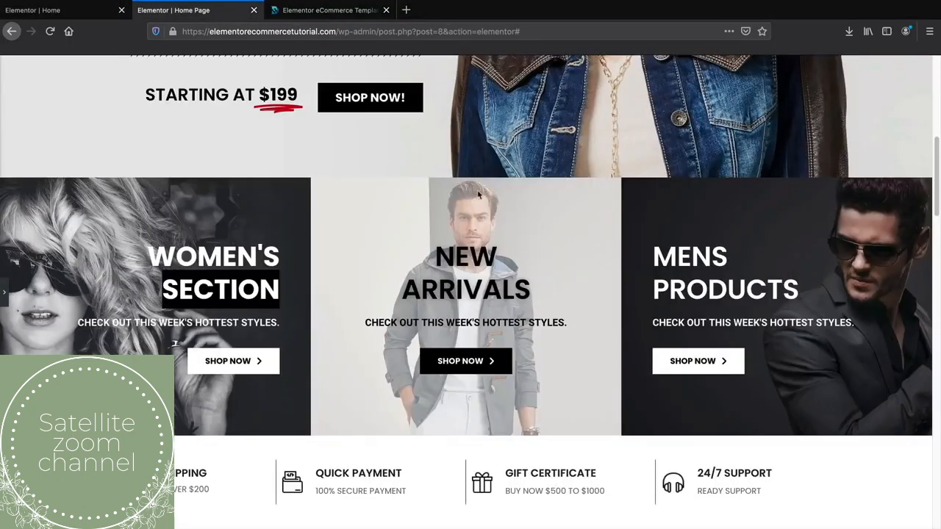
pyautogui.click(77, 9)
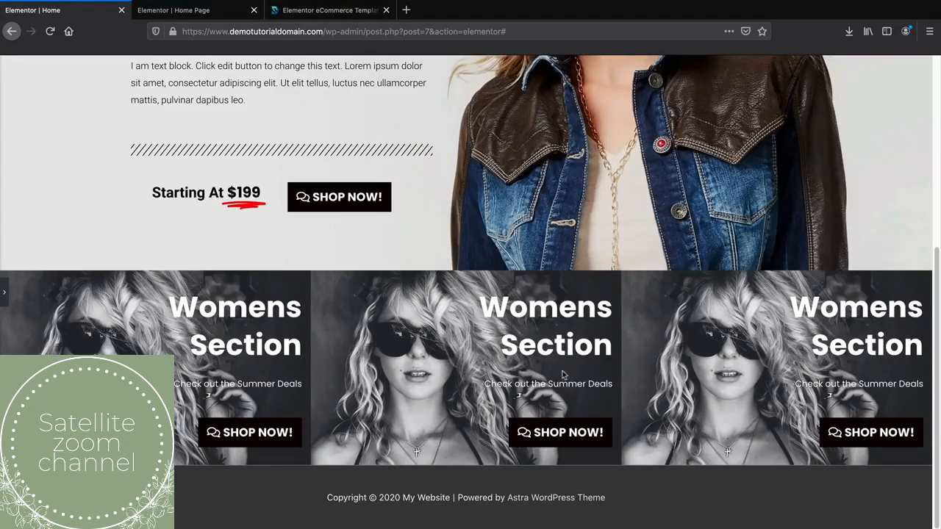
pyautogui.click(4, 302)
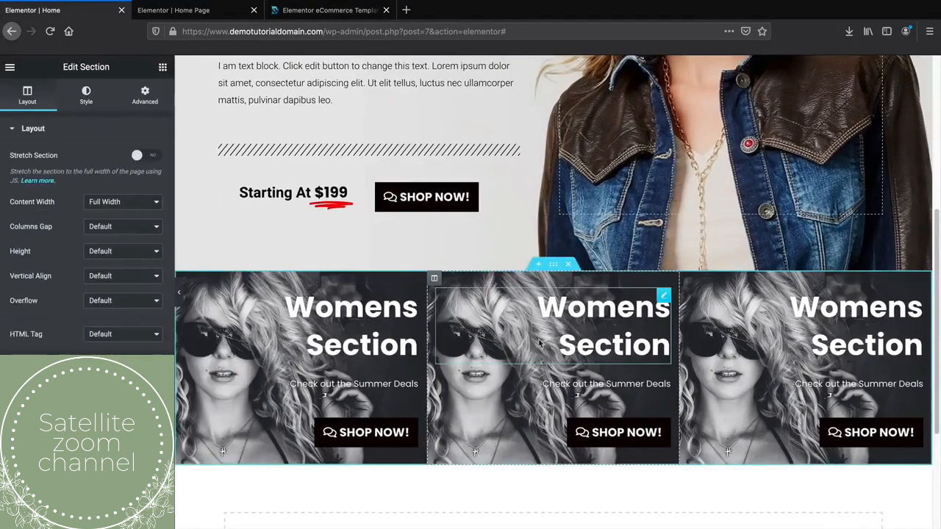
# - Replace the middle column's background image with banner-3.jpg from the media library
pyautogui.click(436, 279)
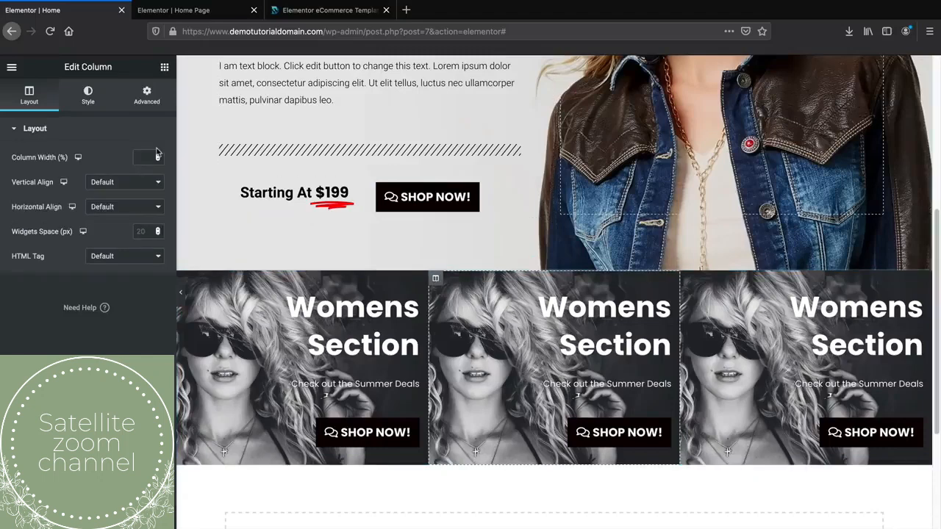
pyautogui.click(88, 95)
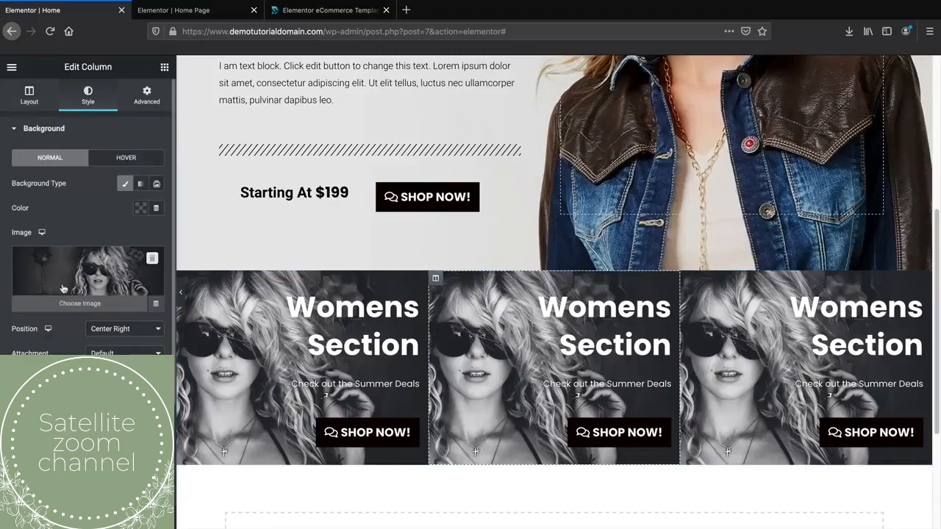
pyautogui.click(77, 303)
pyautogui.click(505, 216)
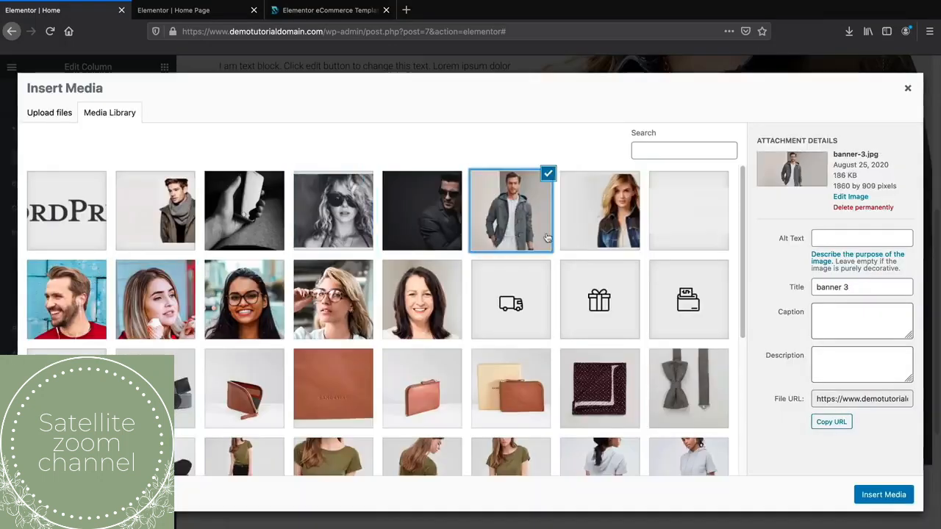
pyautogui.click(882, 494)
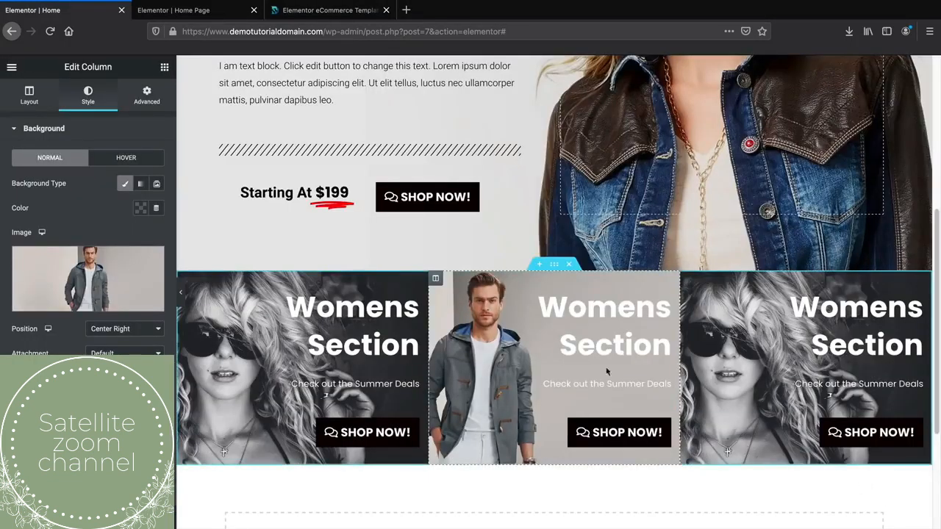
# - Change the middle column's heading to NEW<br>Arrivals
pyautogui.click(588, 318)
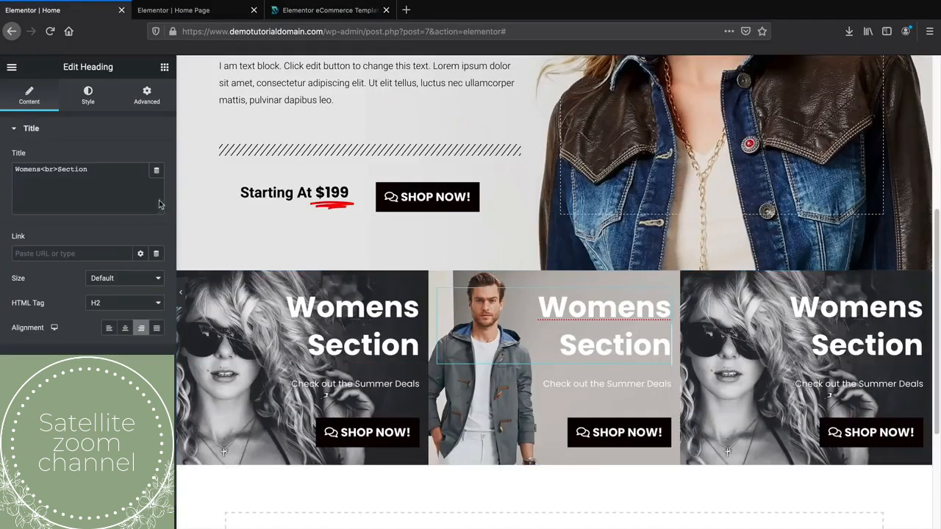
pyautogui.doubleClick(24, 170)
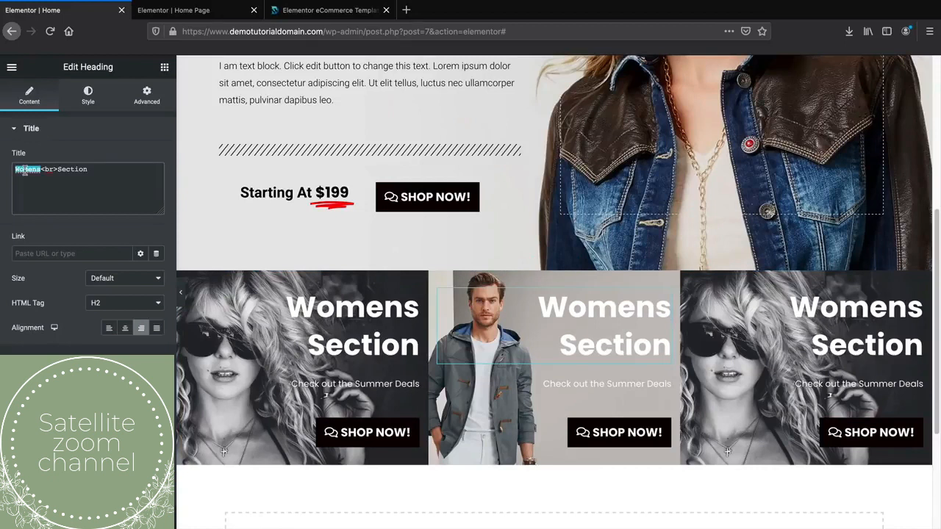
pyautogui.write('NEW')
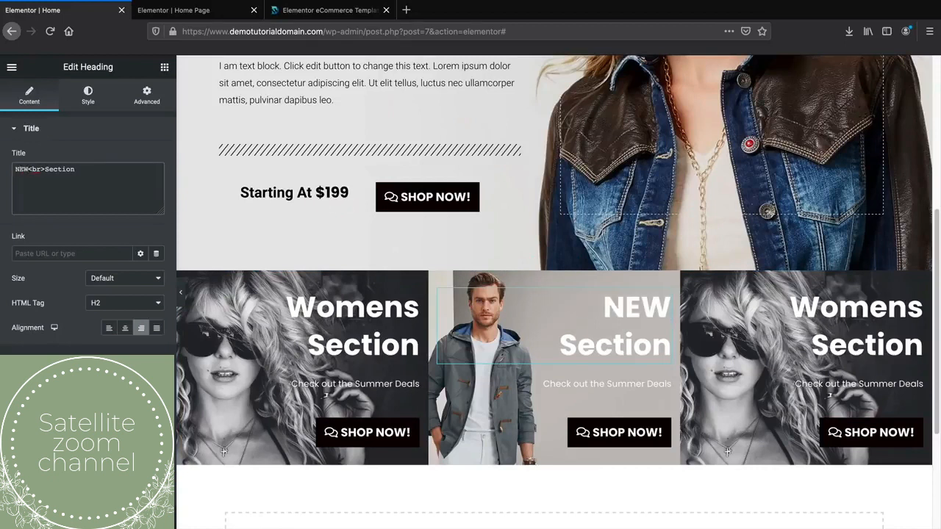
pyautogui.doubleClick(56, 169)
pyautogui.write('Arrivals')
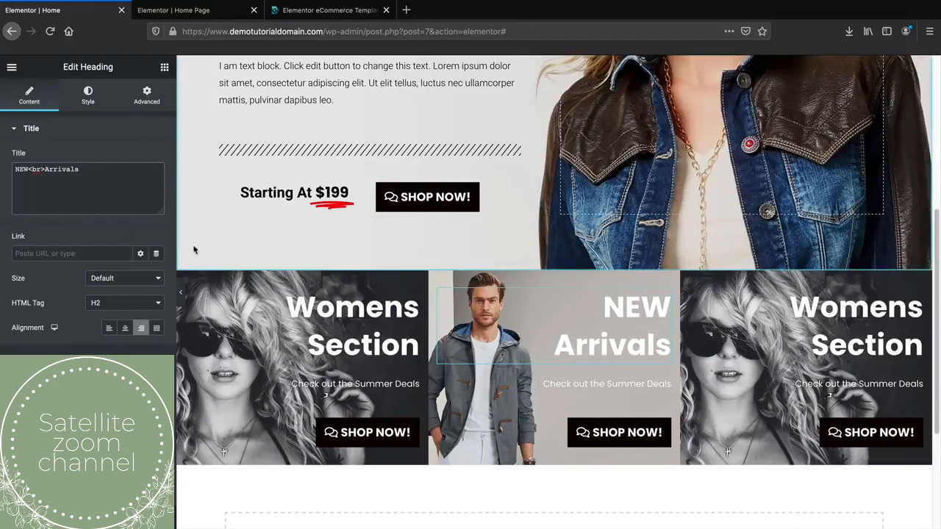
# - Center-align the middle column's heading, summer deals text and shop button, and preview the page without the editing panel
pyautogui.click(576, 378)
pyautogui.click(88, 95)
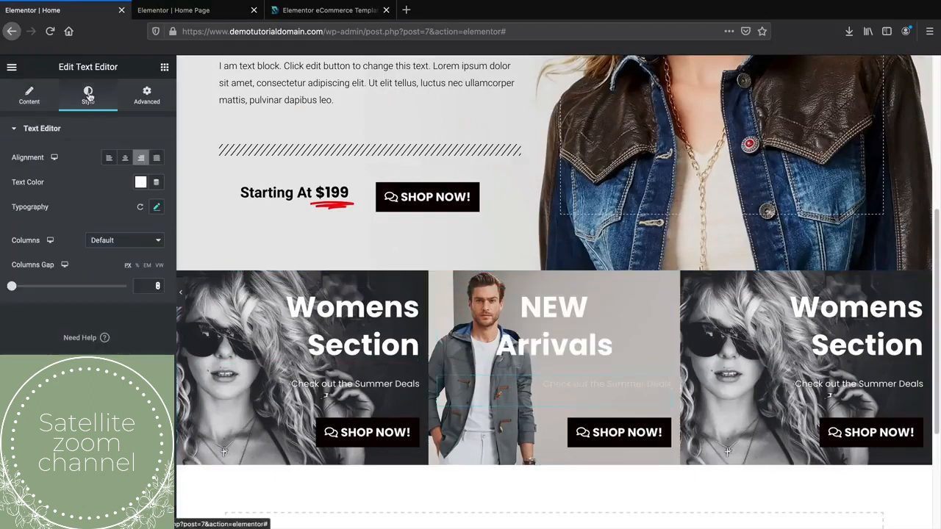
pyautogui.click(126, 160)
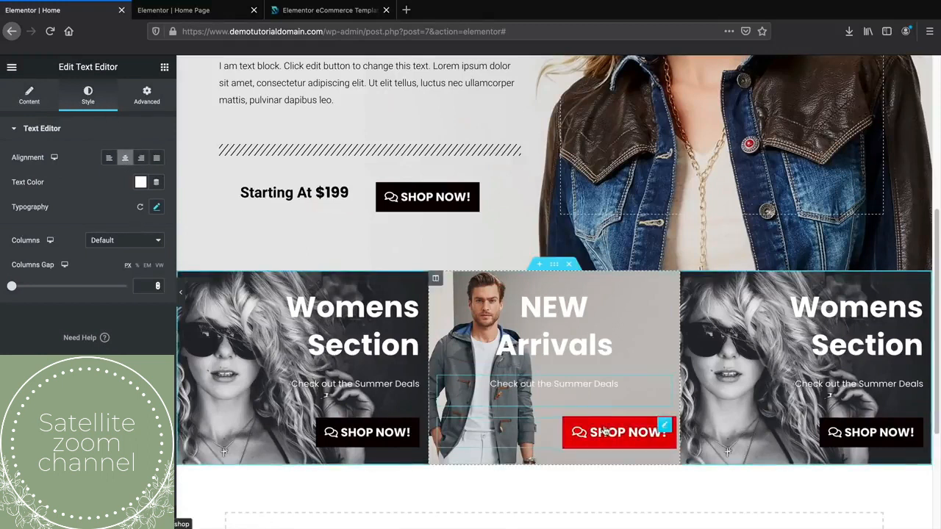
pyautogui.click(658, 430)
pyautogui.click(125, 244)
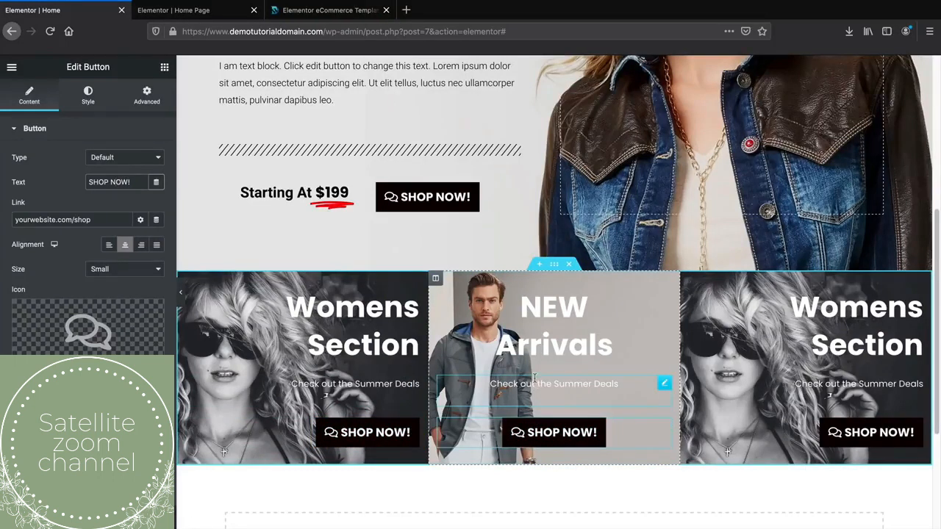
pyautogui.click(181, 296)
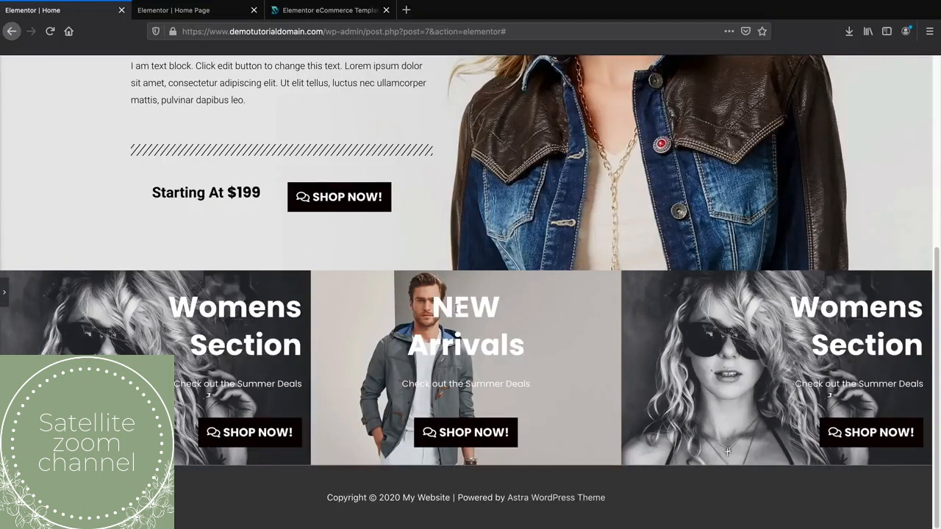
pyautogui.click(5, 294)
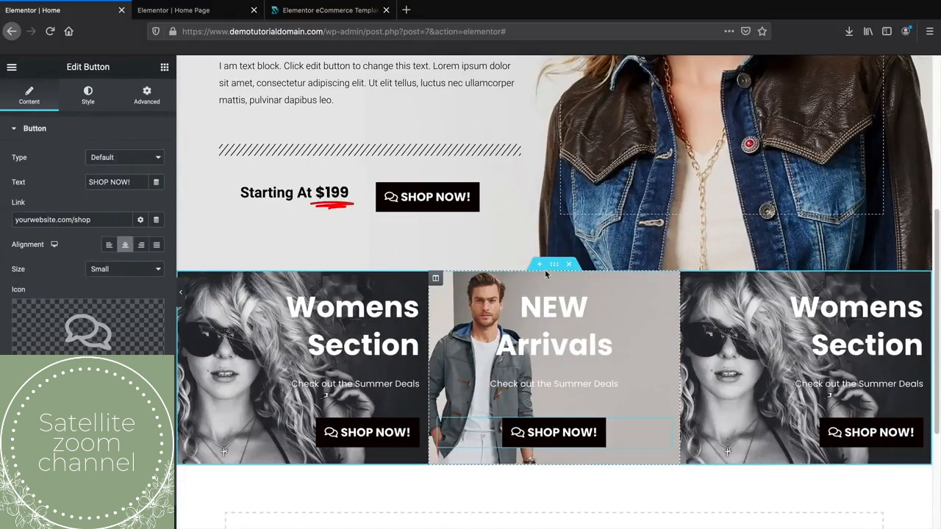
# - Try black and reddish background overlay colors on the middle column, and clear the overlay color
pyautogui.click(435, 279)
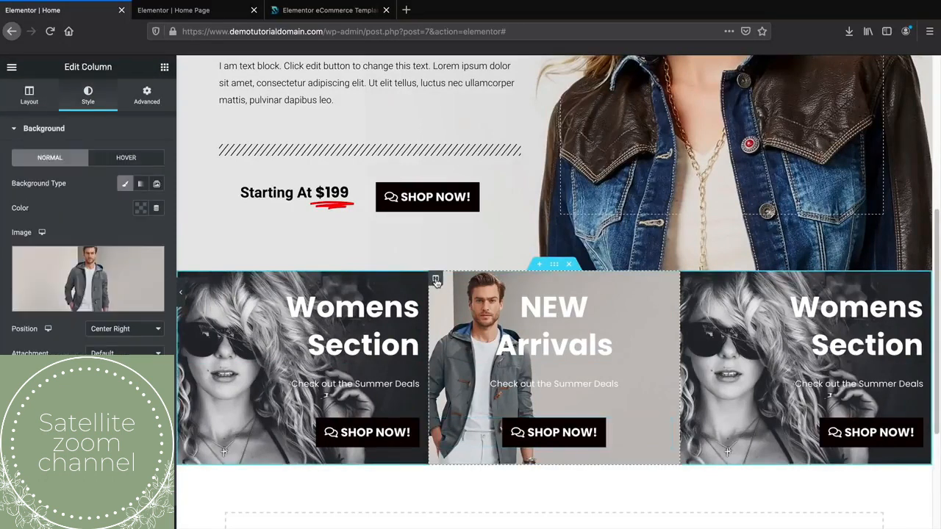
pyautogui.scroll(-1, 96, 368)
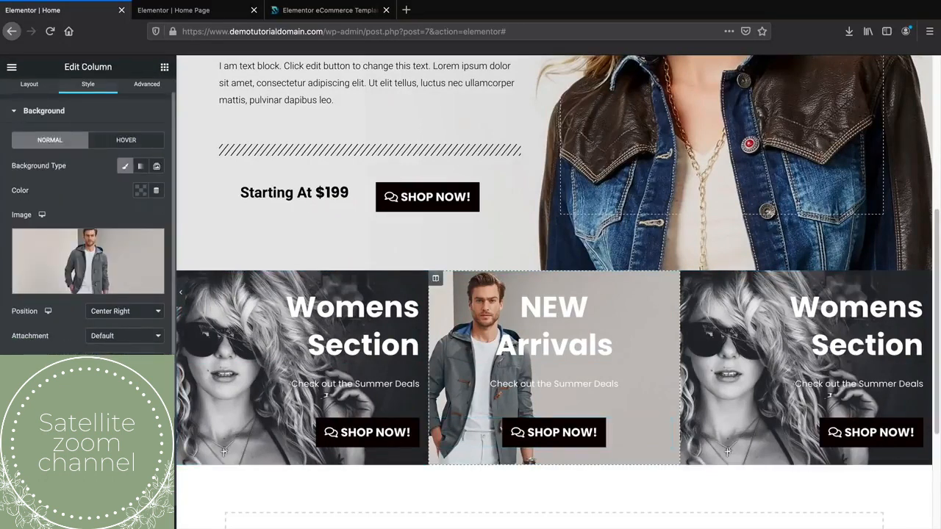
pyautogui.click(73, 419)
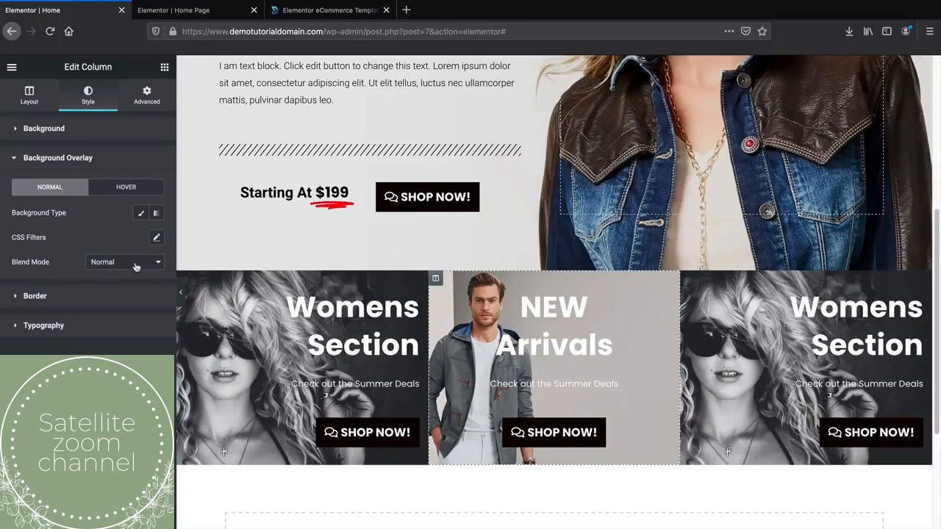
pyautogui.click(140, 213)
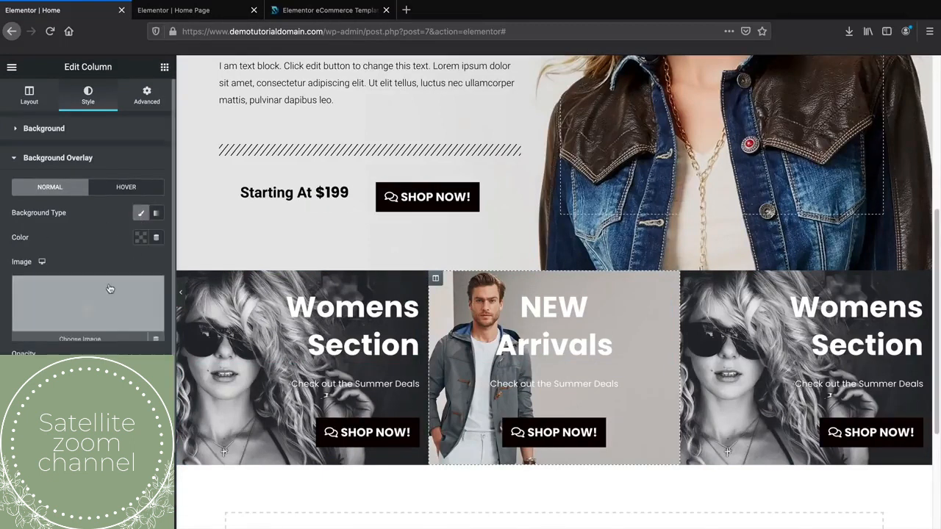
pyautogui.click(140, 238)
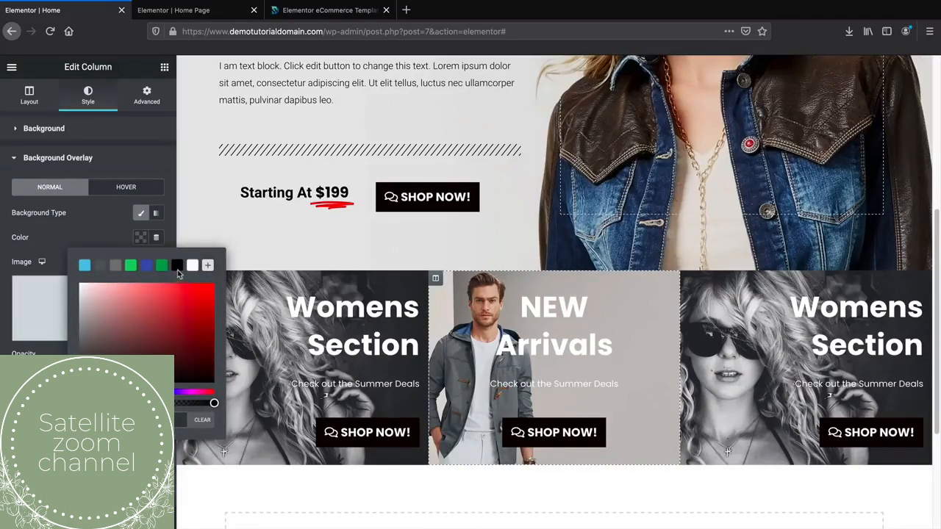
pyautogui.click(177, 266)
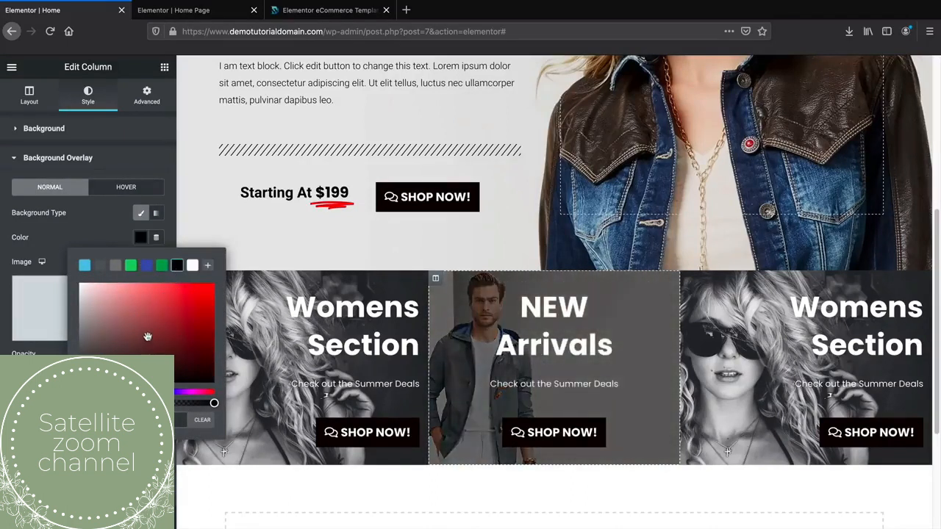
pyautogui.moveTo(147, 337)
pyautogui.mouseDown()
pyautogui.moveTo(154, 312)
pyautogui.moveTo(149, 380)
pyautogui.moveTo(108, 347)
pyautogui.moveTo(120, 336)
pyautogui.moveTo(172, 352)
pyautogui.moveTo(219, 384)
pyautogui.moveTo(186, 356)
pyautogui.moveTo(185, 323)
pyautogui.moveTo(142, 319)
pyautogui.moveTo(147, 331)
pyautogui.mouseUp()
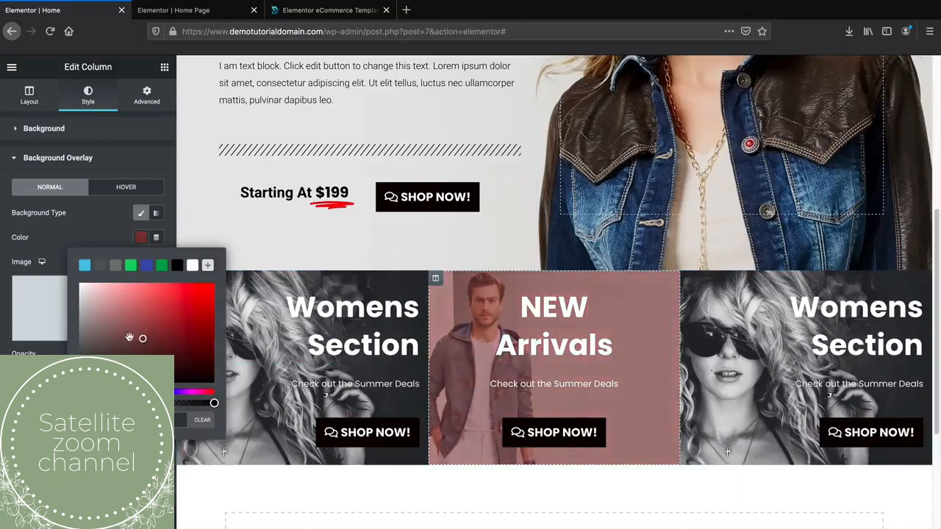
pyautogui.moveTo(130, 336)
pyautogui.mouseDown()
pyautogui.moveTo(80, 296)
pyautogui.moveTo(83, 381)
pyautogui.mouseUp()
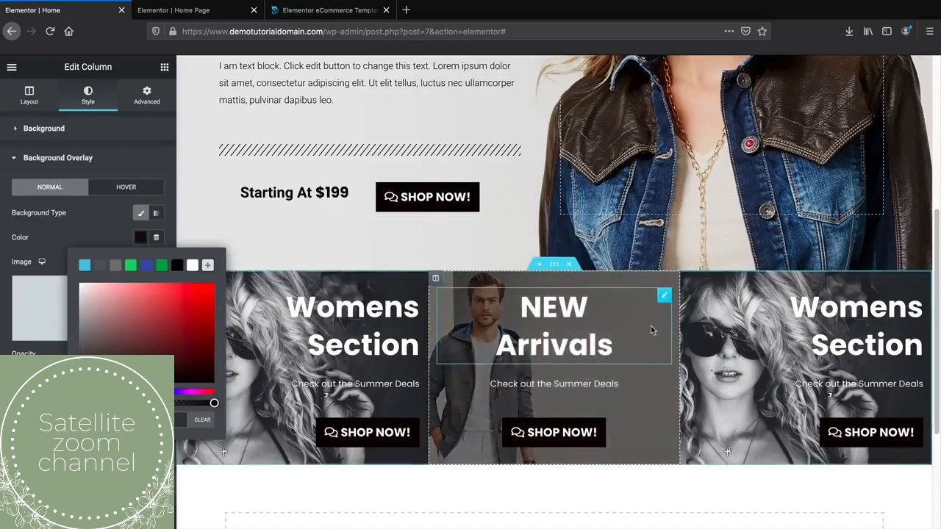
pyautogui.click(203, 420)
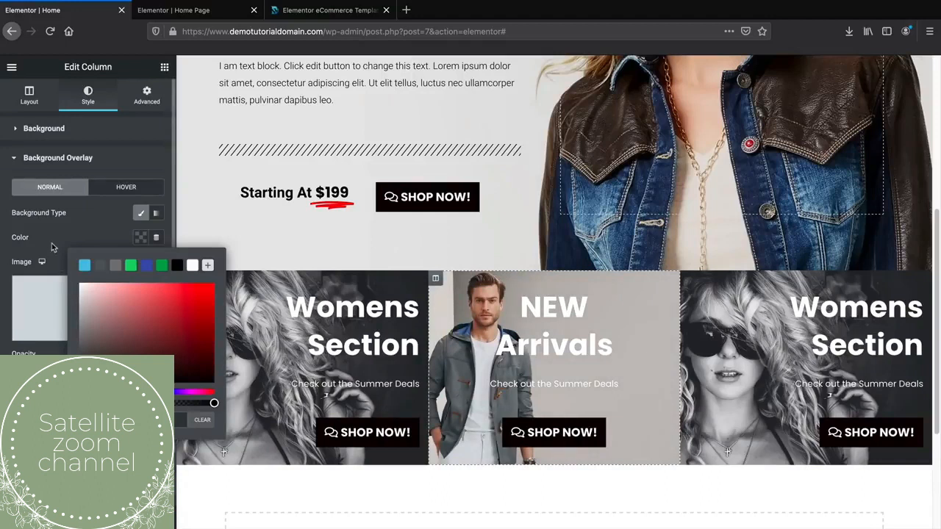
pyautogui.click(52, 247)
# - Set the NEW Arrivals heading's text color to the near-black #060000
pyautogui.doubleClick(560, 308)
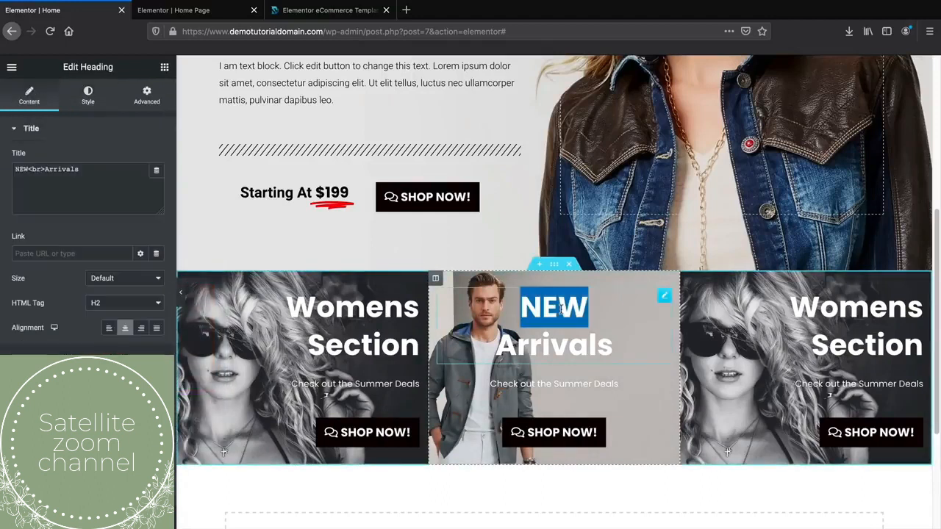
pyautogui.click(87, 95)
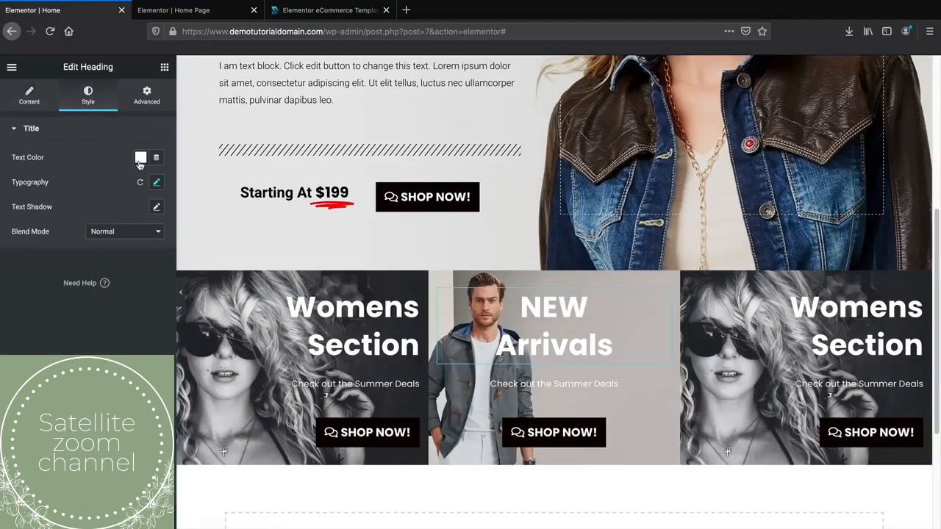
pyautogui.click(139, 159)
pyautogui.click(177, 185)
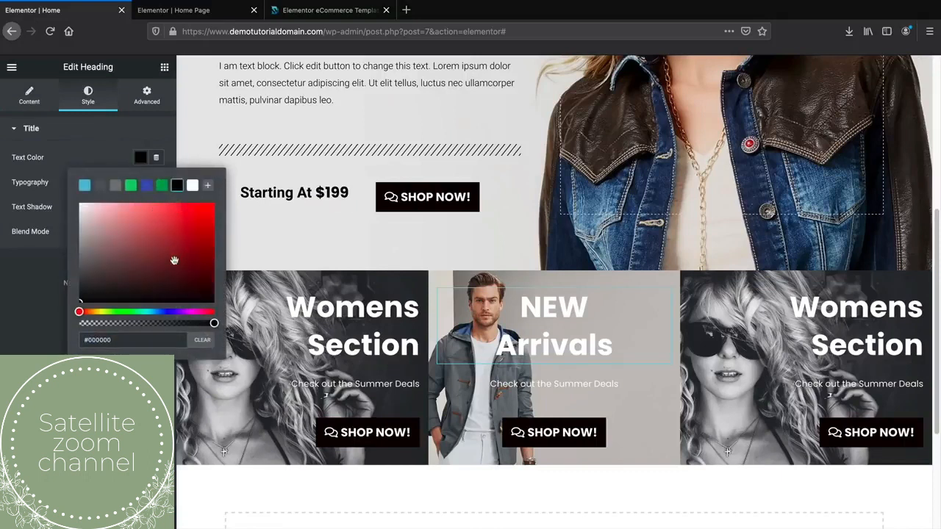
pyautogui.moveTo(174, 260); pyautogui.dragTo(205, 300)
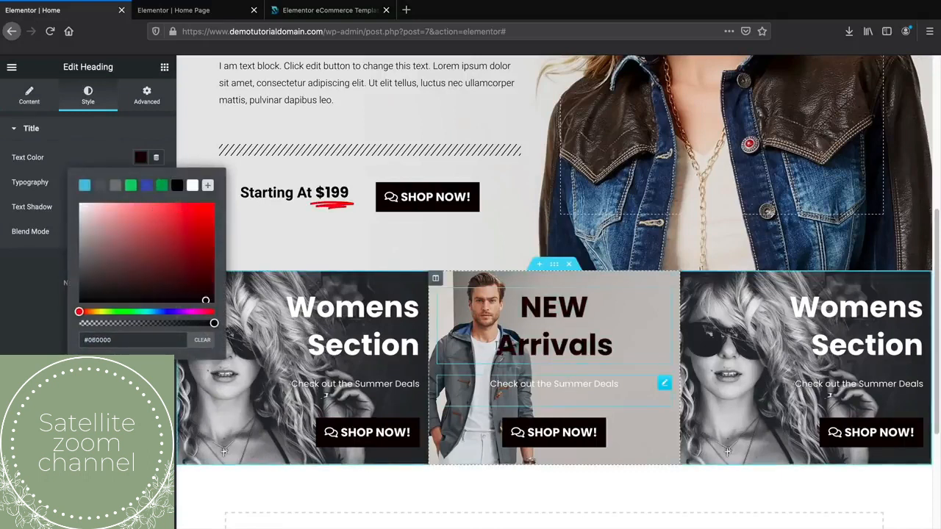
# - Set the text color of the middle column's "Check out the Summer Deals" line to near-black
pyautogui.click(242, 197)
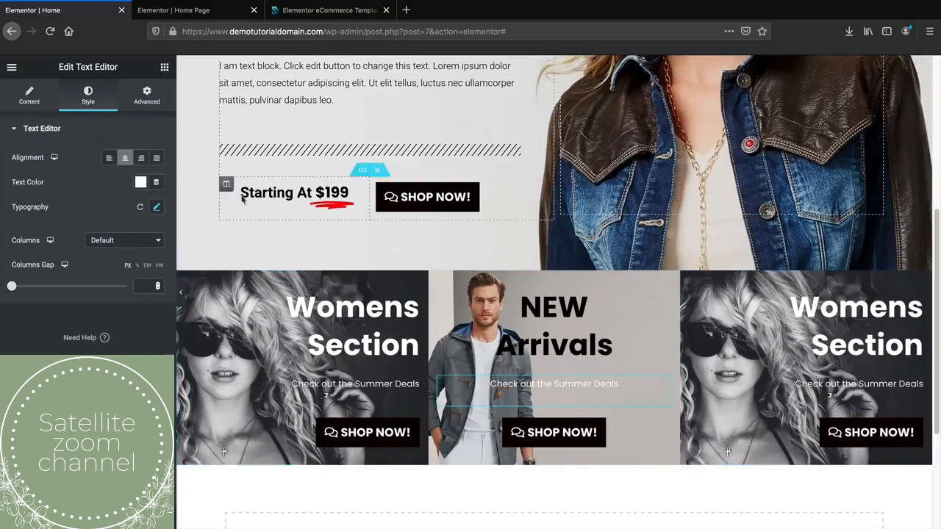
pyautogui.click(140, 181)
pyautogui.click(177, 210)
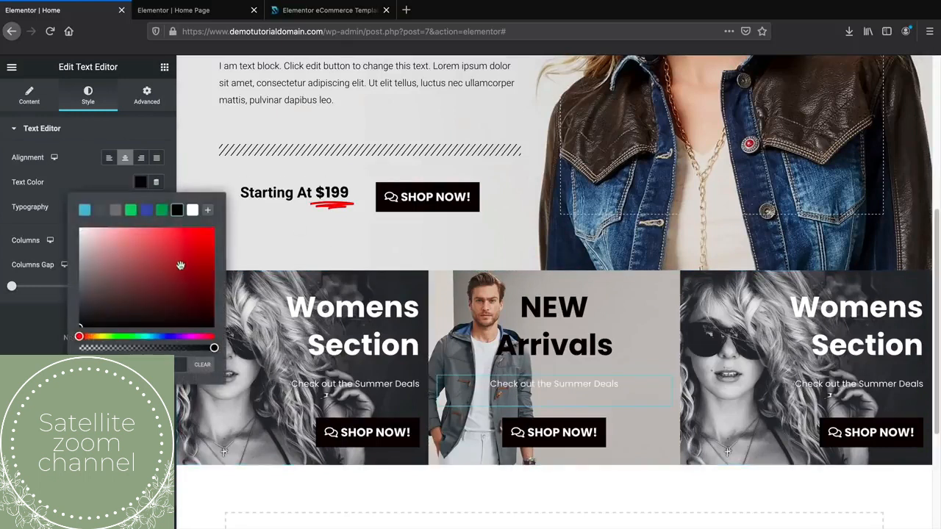
pyautogui.moveTo(180, 265); pyautogui.dragTo(204, 318)
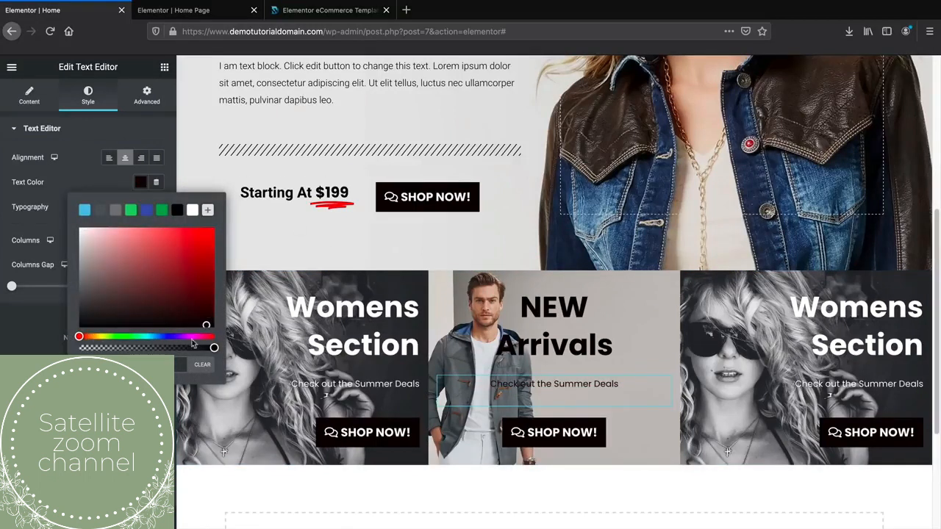
pyautogui.press('Escape')
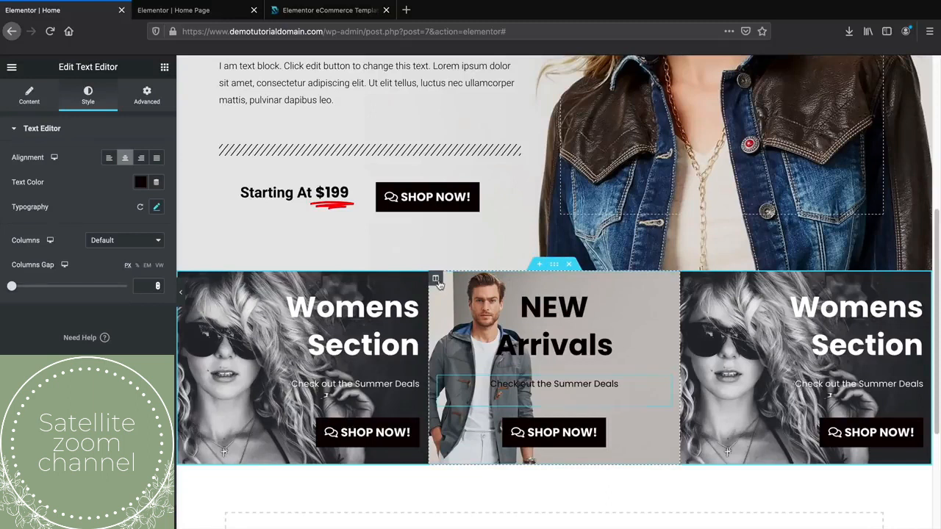
# - Try the Center Left, Default and Center Center positions for the middle column's background image, and return it to Center Right
pyautogui.click(435, 278)
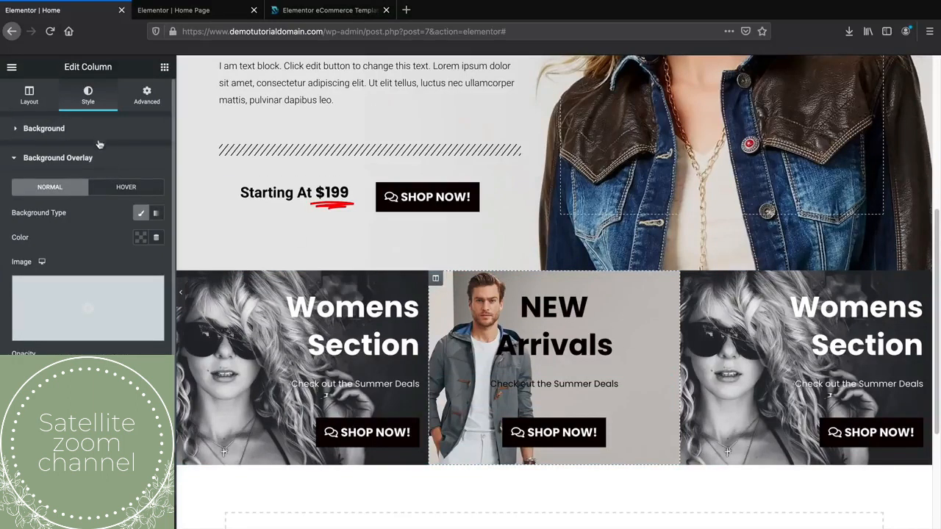
pyautogui.click(51, 130)
pyautogui.scroll(-1, 79, 282)
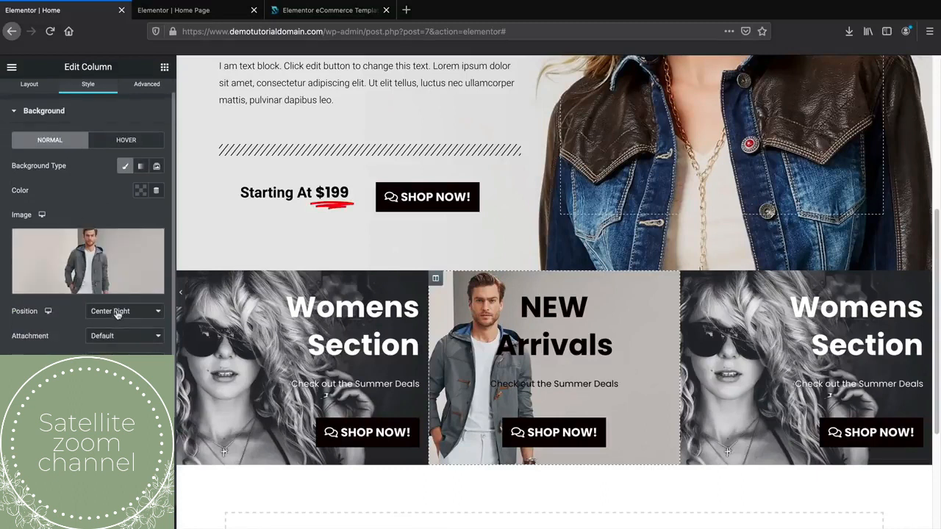
pyautogui.click(116, 314)
pyautogui.click(117, 302)
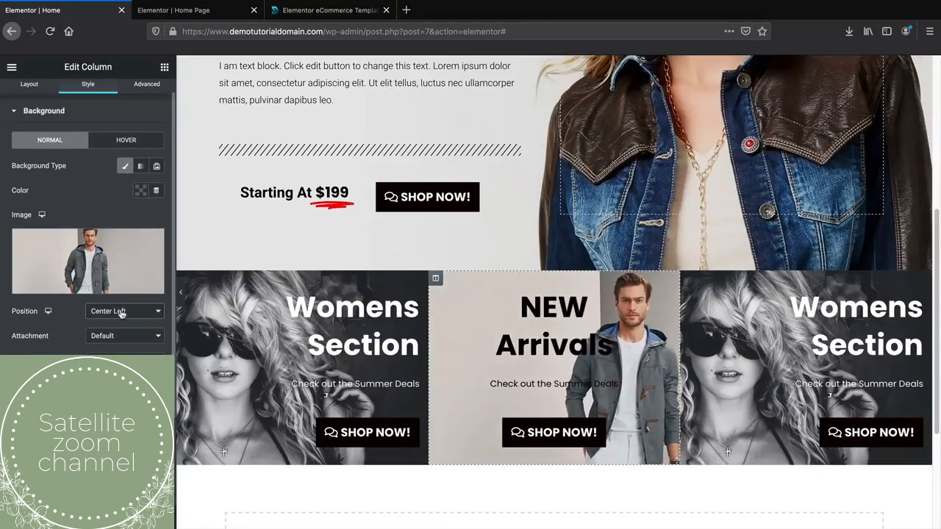
pyautogui.click(122, 313)
pyautogui.click(109, 289)
pyautogui.click(125, 312)
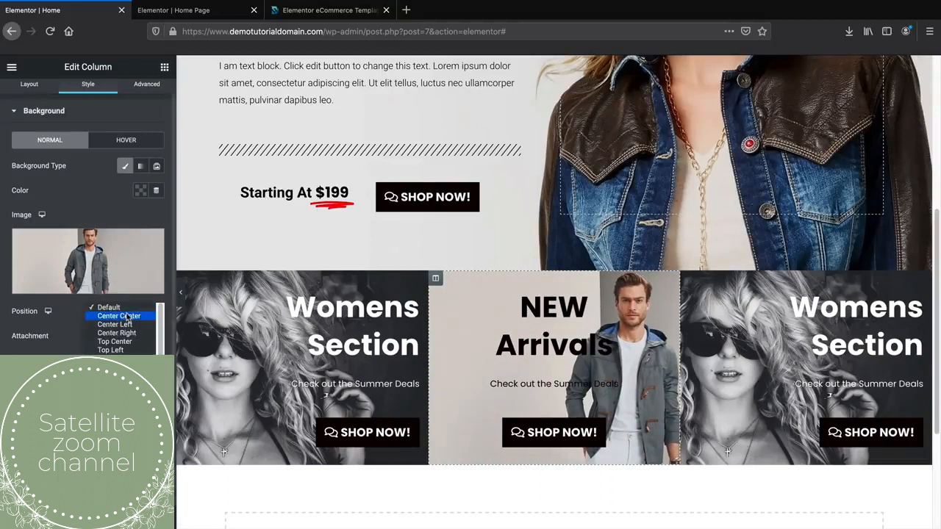
pyautogui.click(125, 316)
pyautogui.click(121, 314)
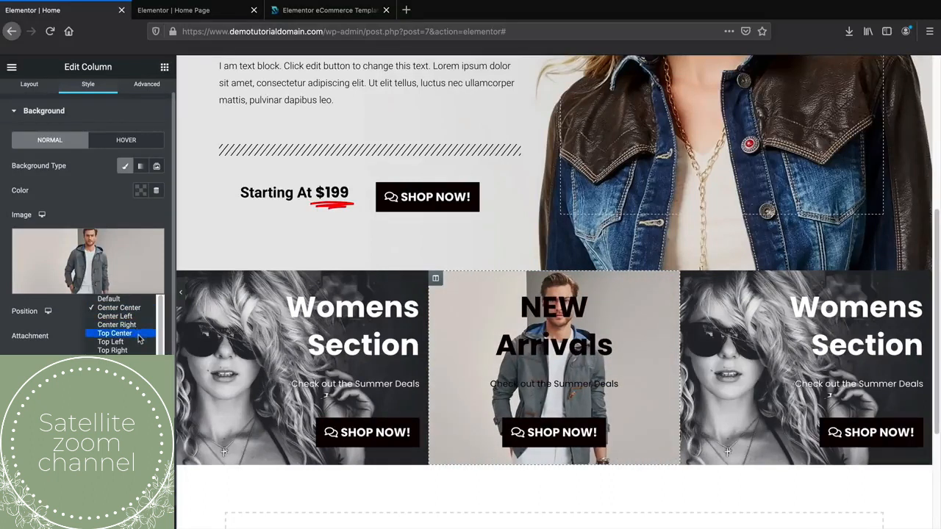
pyautogui.click(139, 316)
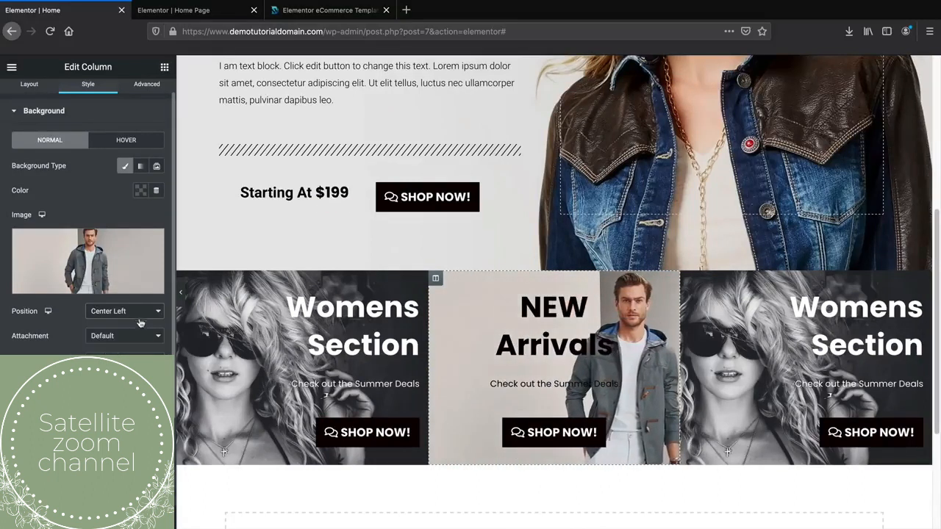
pyautogui.click(120, 314)
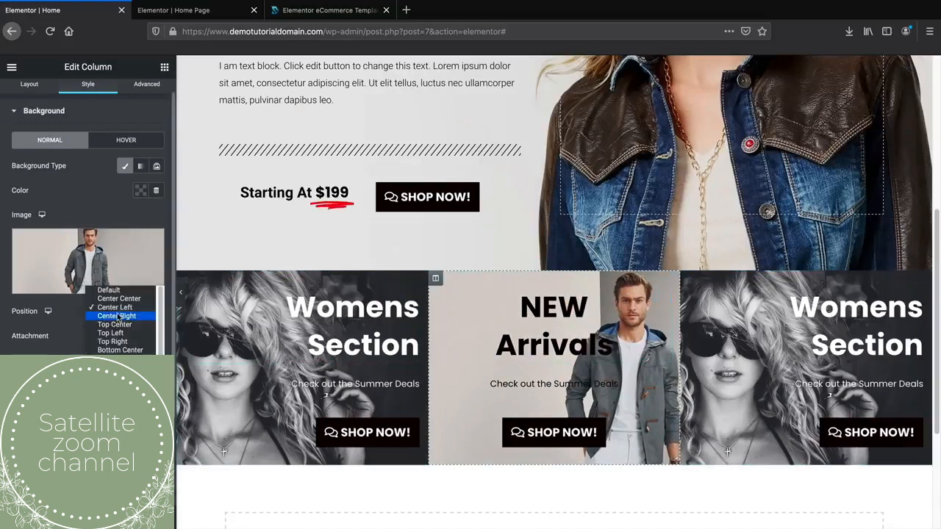
pyautogui.click(121, 315)
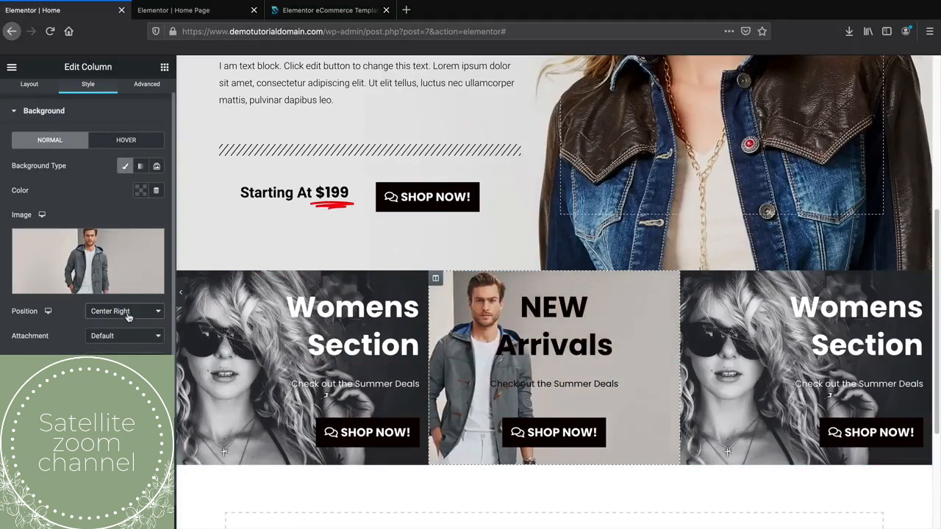
# - Preview the page without the editing panel to check the NEW Arrivals heading against its background image
pyautogui.click(180, 293)
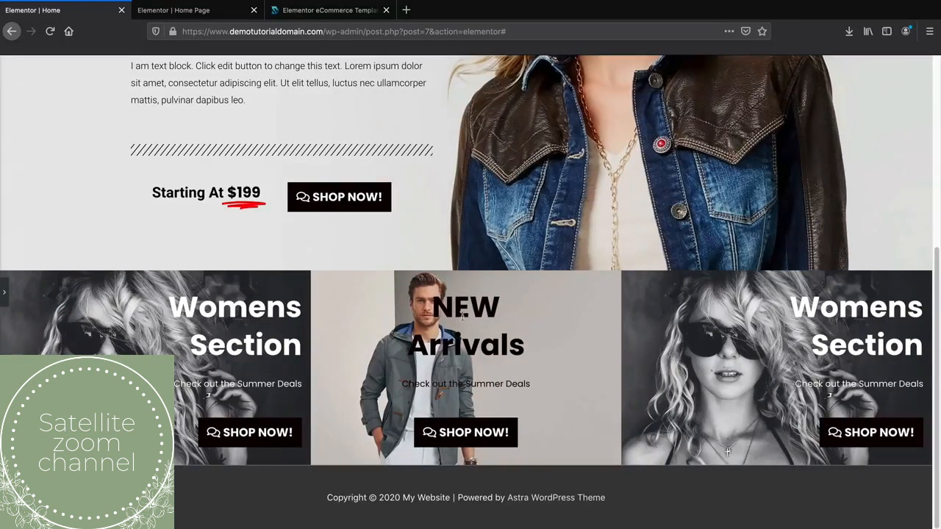
pyautogui.moveTo(432, 312); pyautogui.dragTo(487, 314)
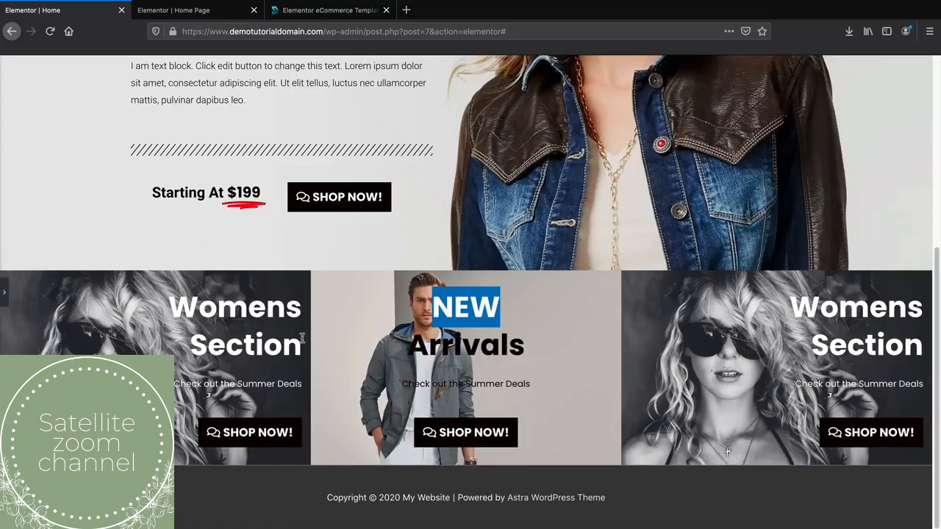
pyautogui.click(4, 292)
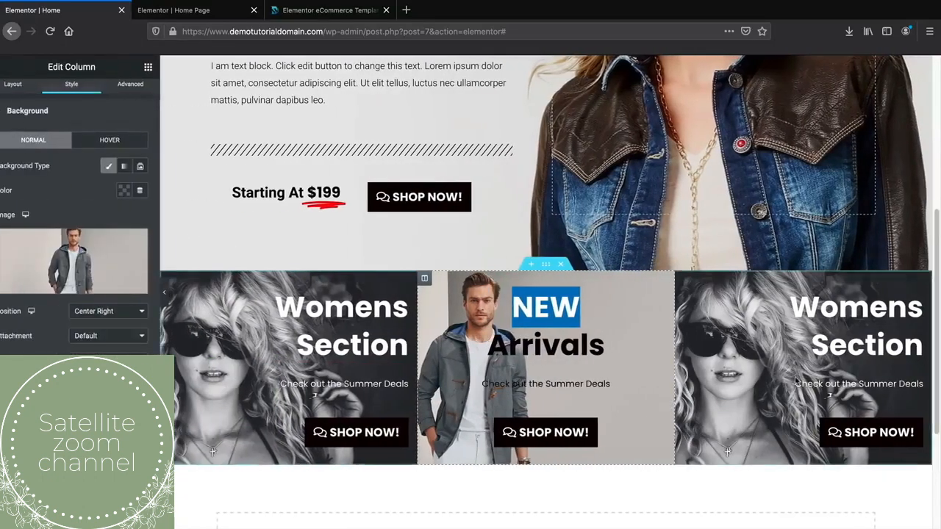
# - Left-align the third column's Womens Section heading, "Check out the Summer Deals" text and SHOP NOW! button
pyautogui.click(847, 322)
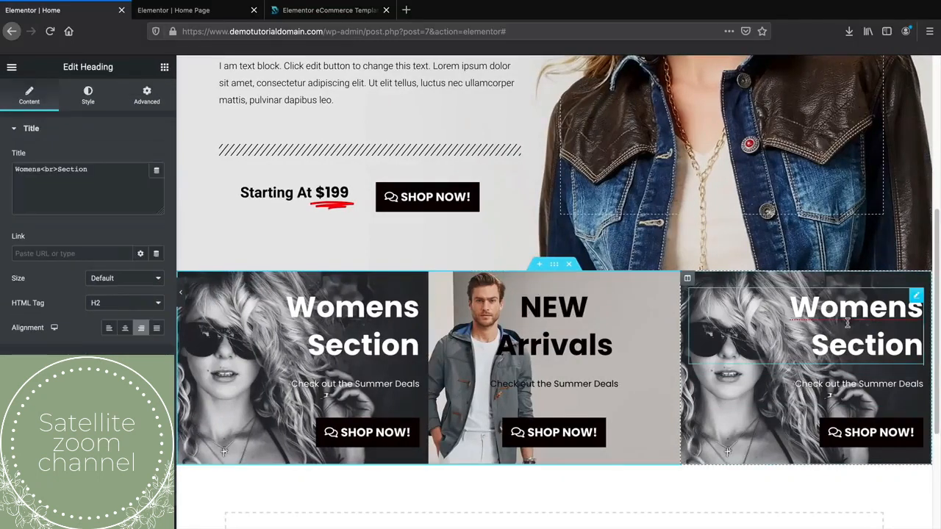
pyautogui.click(109, 327)
pyautogui.click(825, 382)
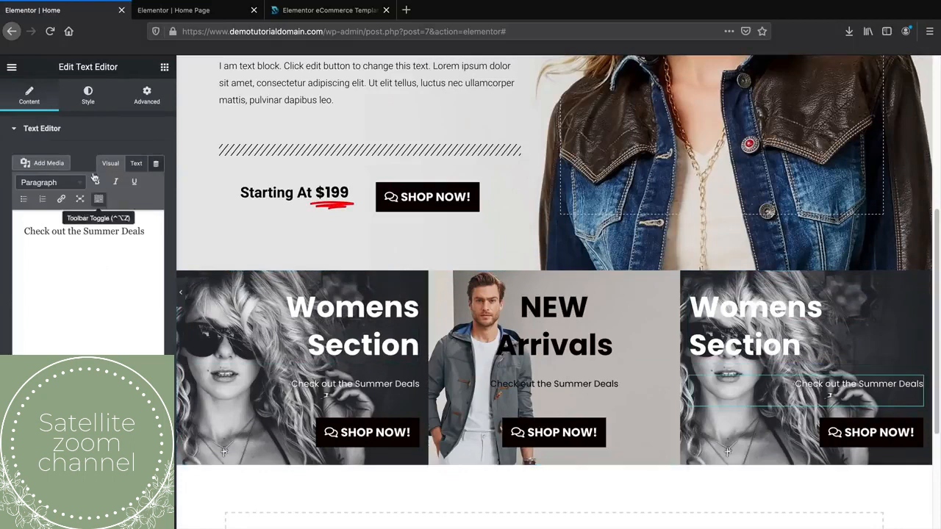
pyautogui.click(88, 95)
pyautogui.click(109, 157)
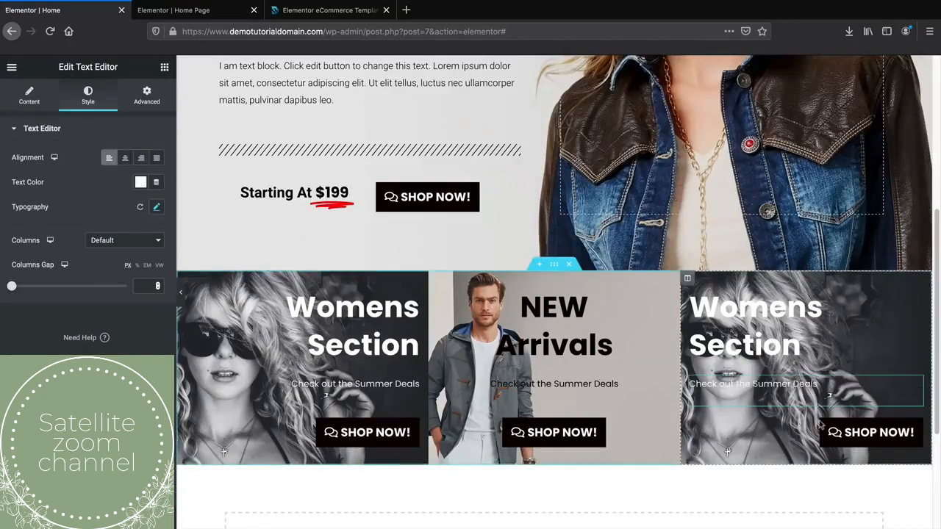
pyautogui.click(871, 433)
pyautogui.click(84, 97)
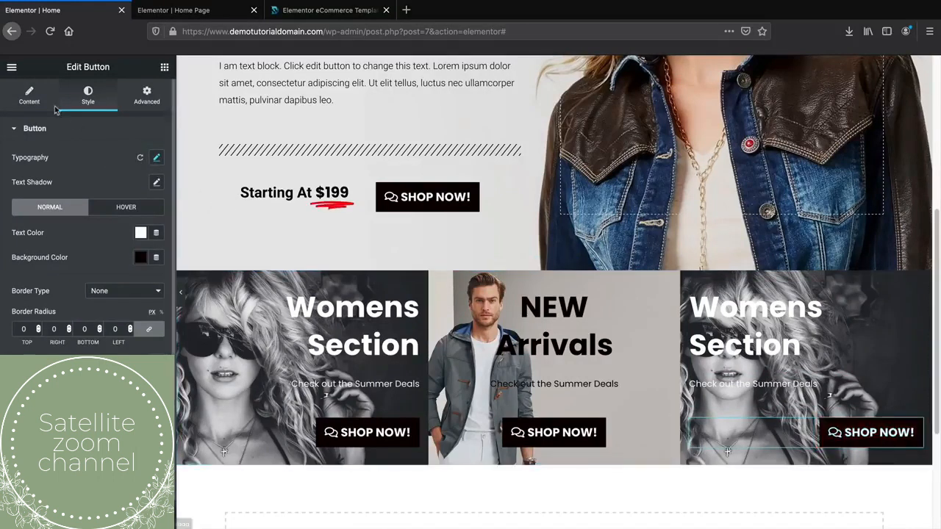
pyautogui.click(30, 96)
pyautogui.click(109, 244)
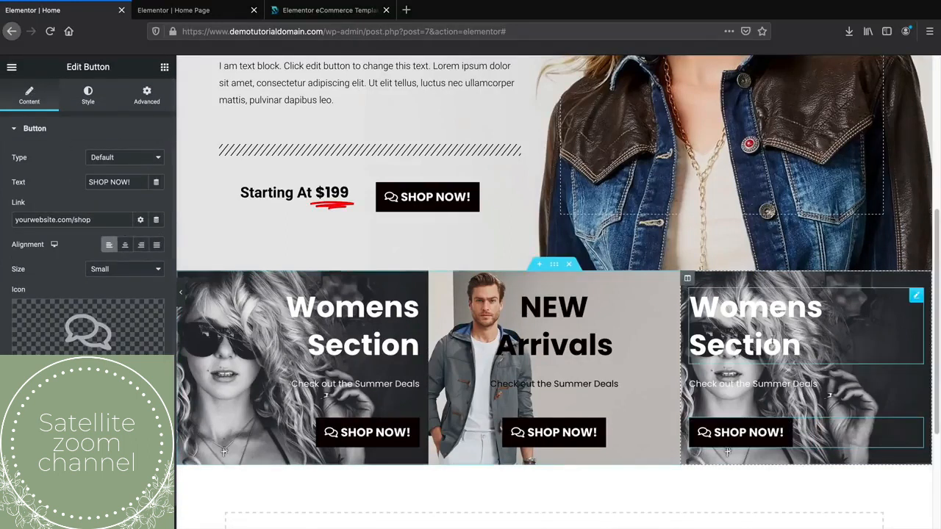
# - Replace the third column's background image with the media library photo of the man in a dark suit and sunglasses
pyautogui.click(689, 280)
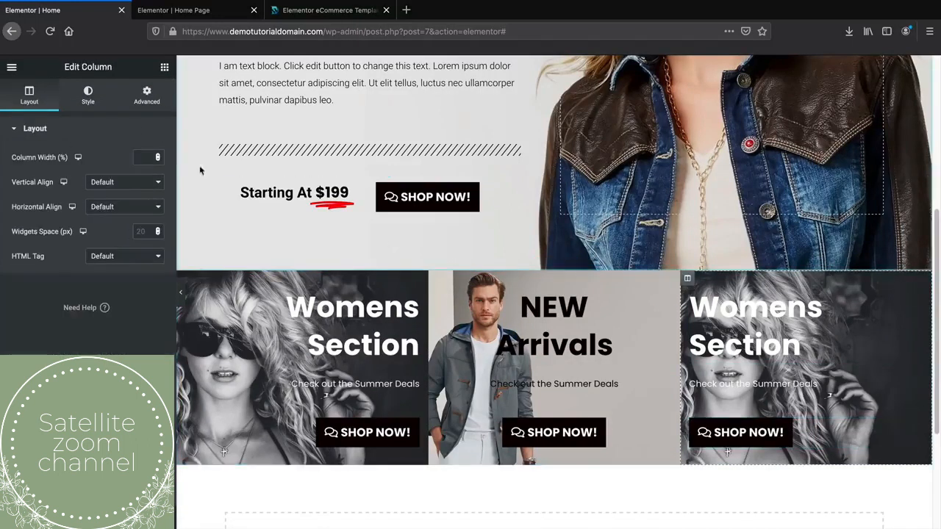
pyautogui.click(97, 105)
pyautogui.click(100, 264)
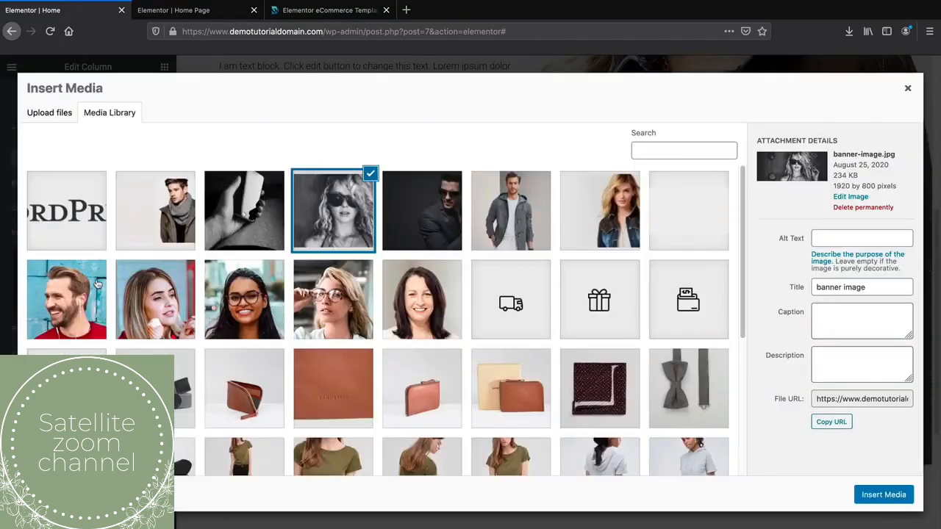
pyautogui.click(406, 196)
pyautogui.click(880, 494)
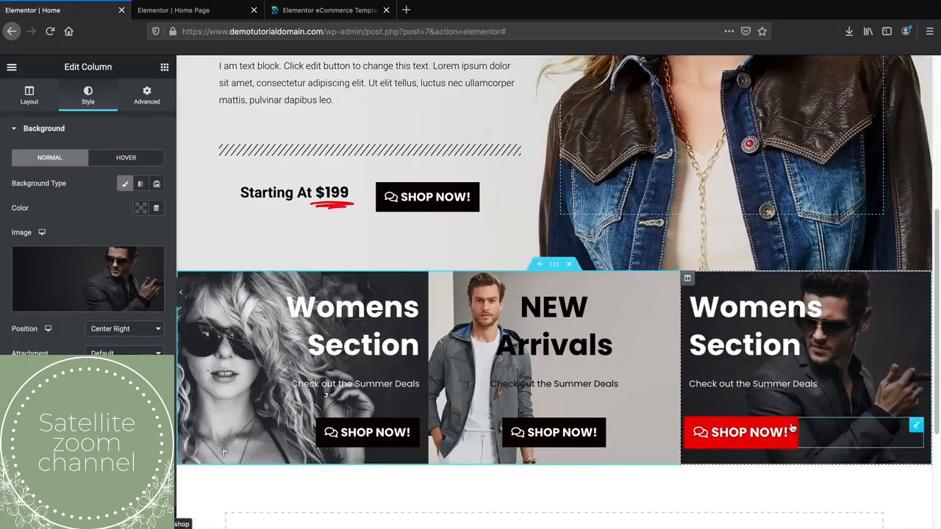
# - Change the third column's heading to "Mens<br>Section" and preview the page without the editing panel
pyautogui.click(770, 308)
pyautogui.doubleClick(770, 307)
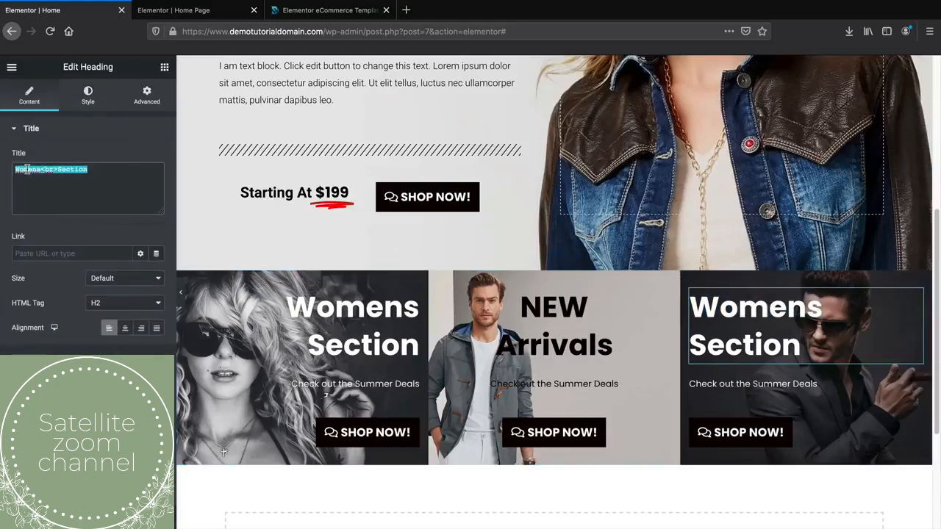
pyautogui.moveTo(40, 169); pyautogui.dragTo(6, 170)
pyautogui.write('MEns')
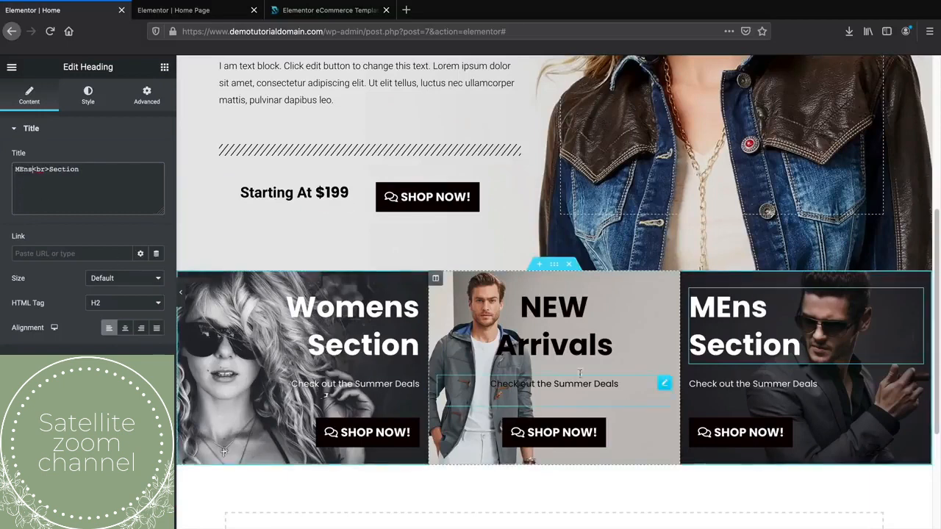
pyautogui.click(180, 293)
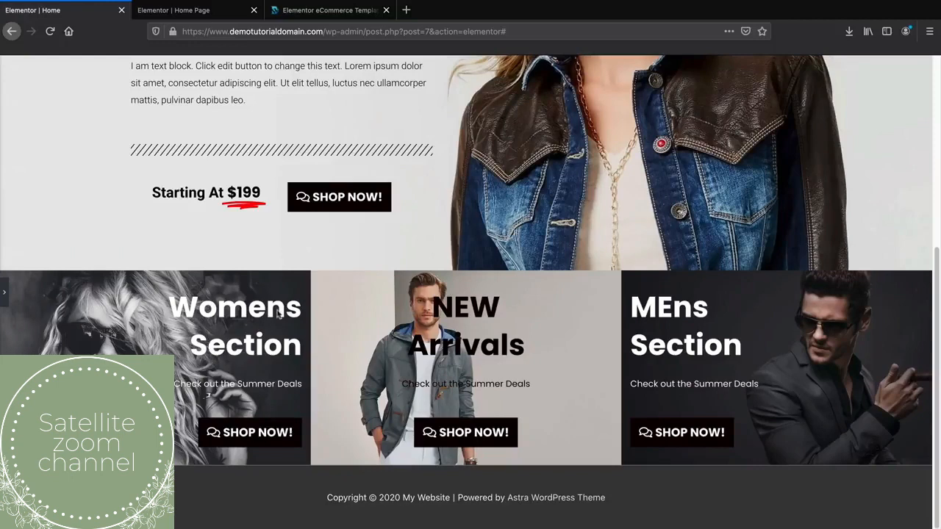
pyautogui.click(4, 292)
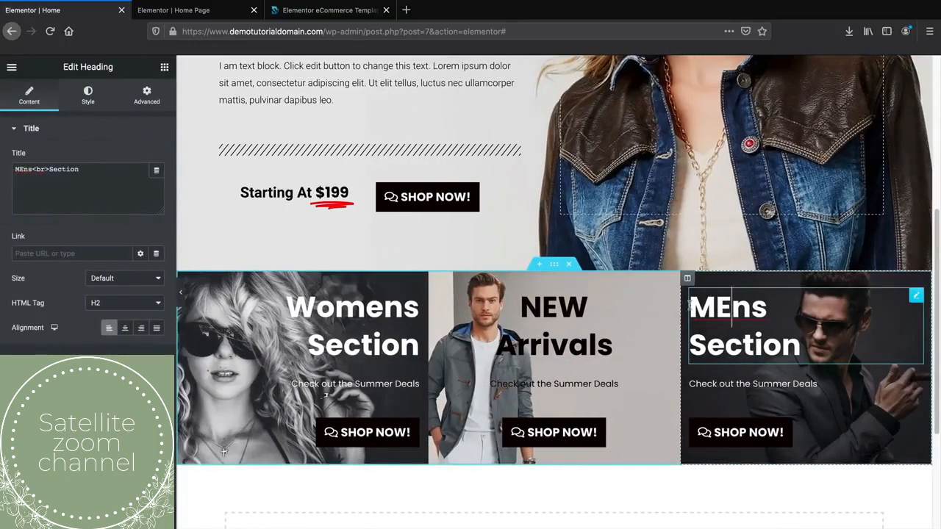
pyautogui.click(23, 169)
pyautogui.press('BackSpace')
pyautogui.write('e')
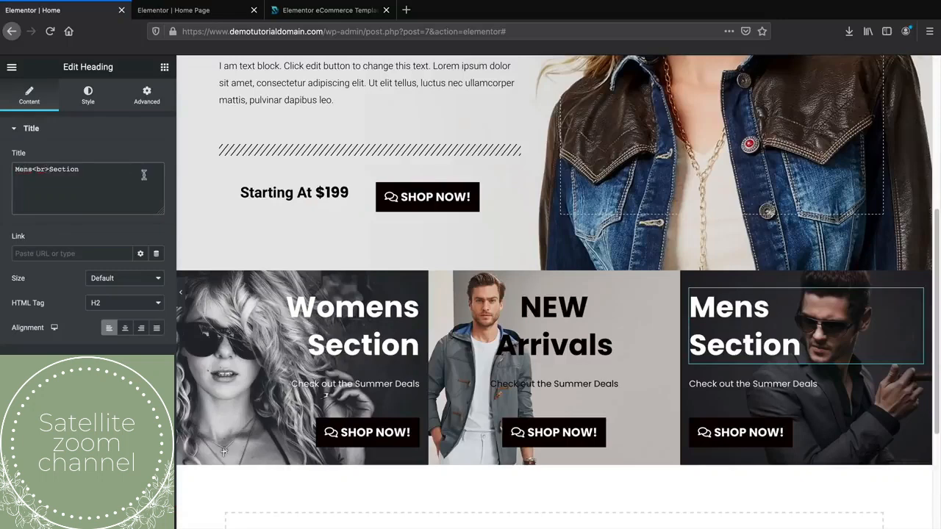
pyautogui.click(180, 292)
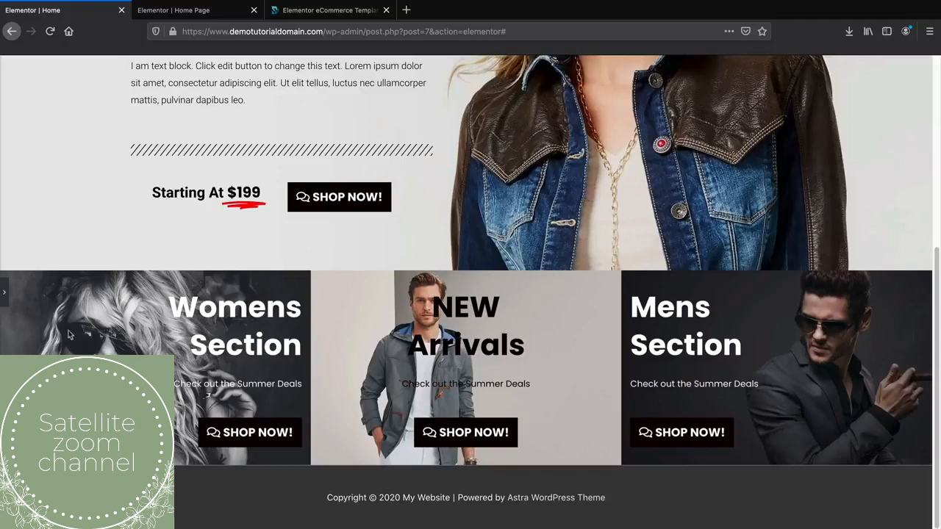
pyautogui.click(4, 292)
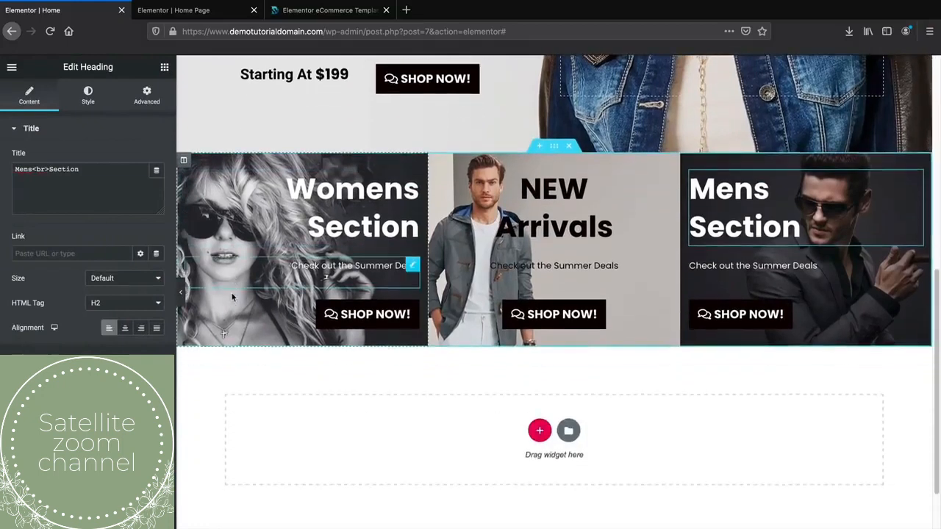
# - Add a new section with four equal columns below the three-column promotional section
pyautogui.scroll(-1, 233, 297)
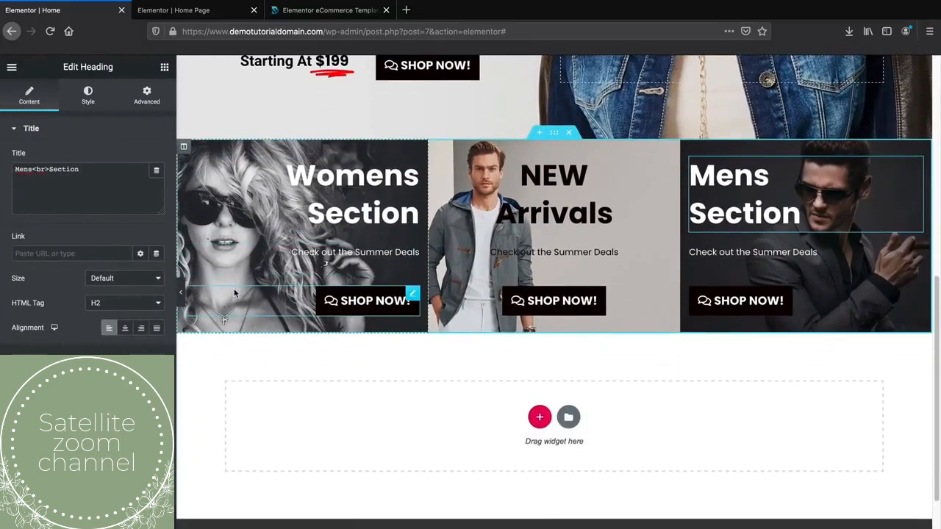
pyautogui.click(540, 417)
pyautogui.scroll(-2, 529, 408)
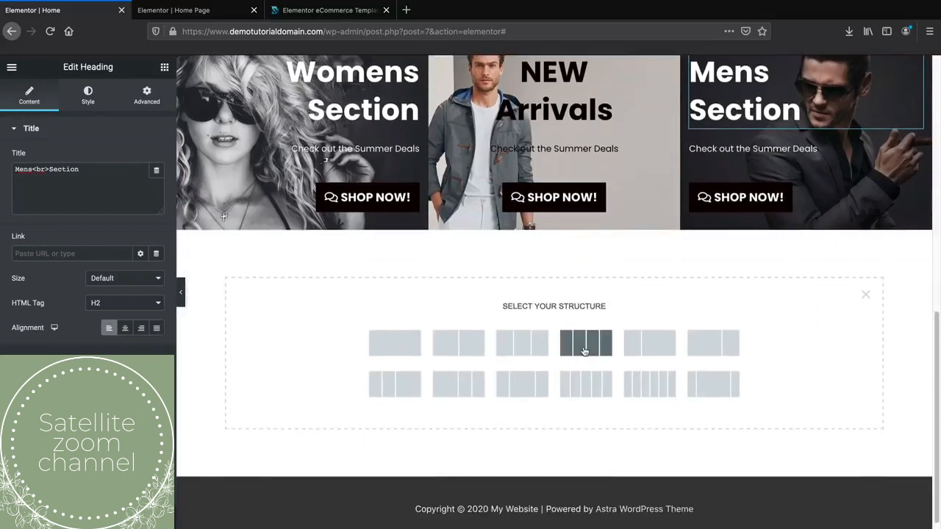
pyautogui.click(586, 341)
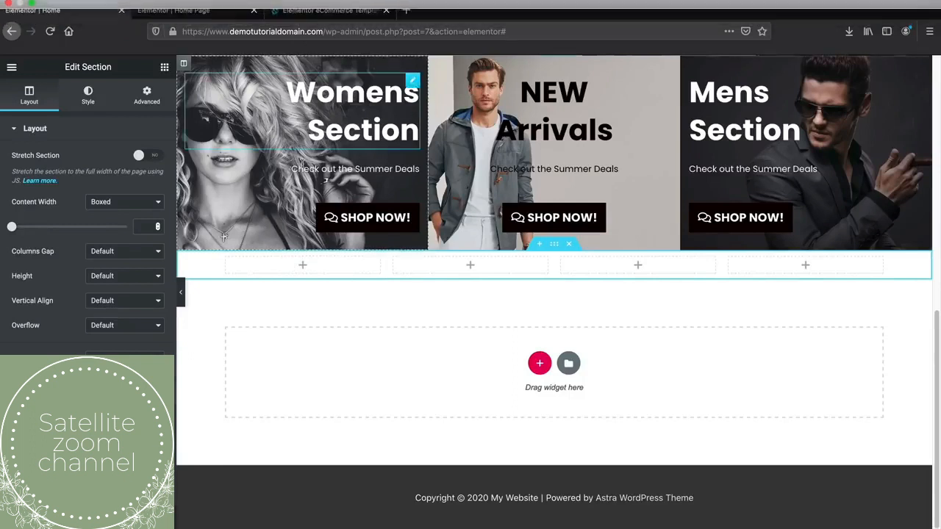
# - Search the widgets for "image" and place an Image Box widget in the new section's first column
pyautogui.click(164, 66)
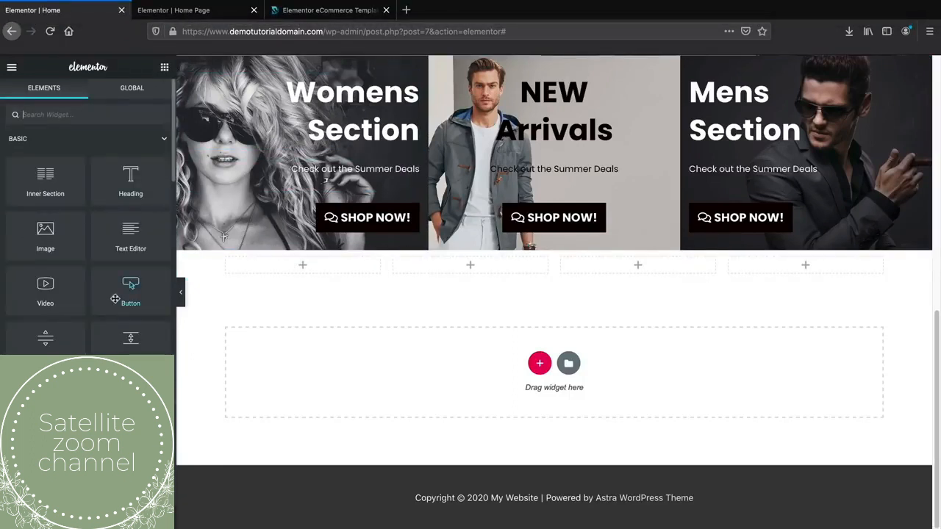
pyautogui.scroll(-1, 115, 299)
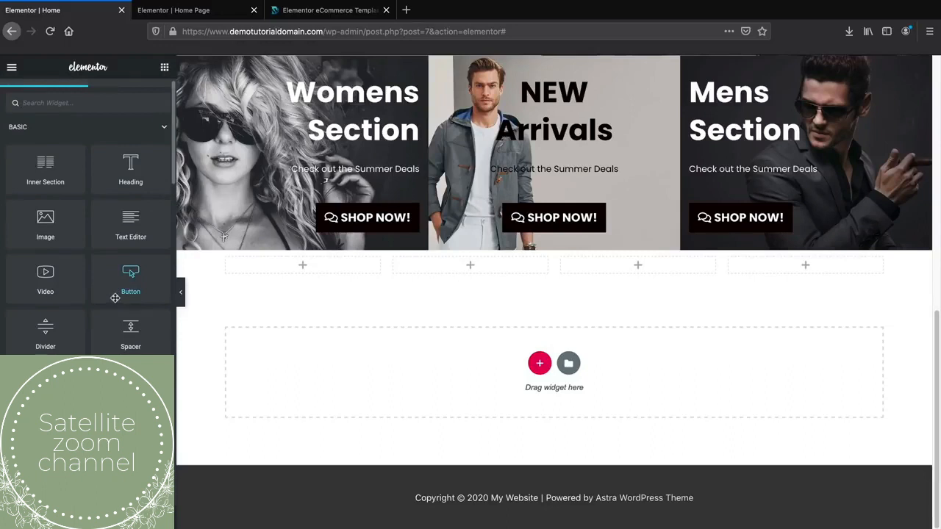
pyautogui.scroll(-1, 115, 299)
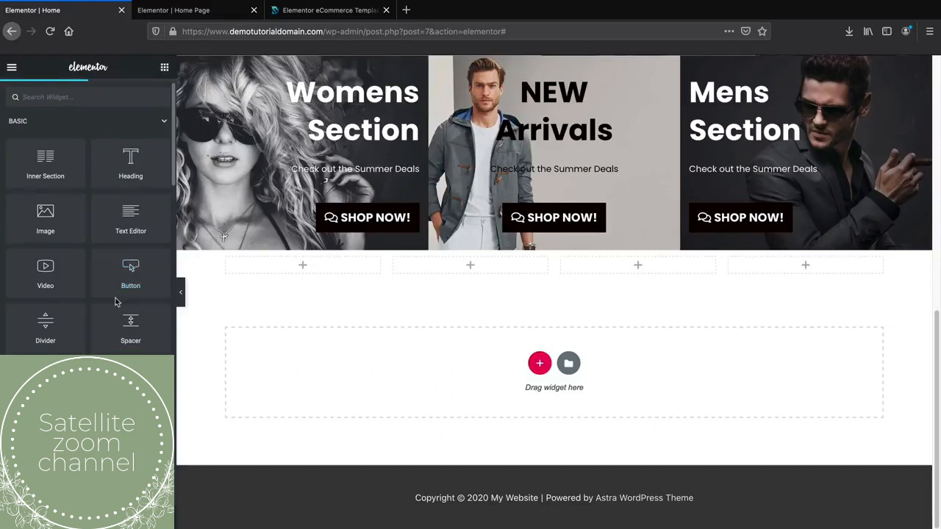
pyautogui.scroll(-1, 115, 301)
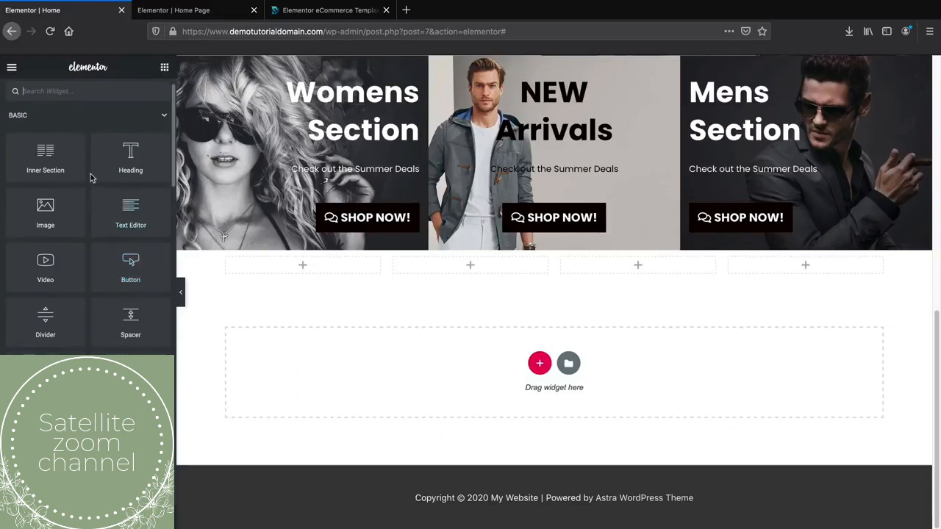
pyautogui.write('image')
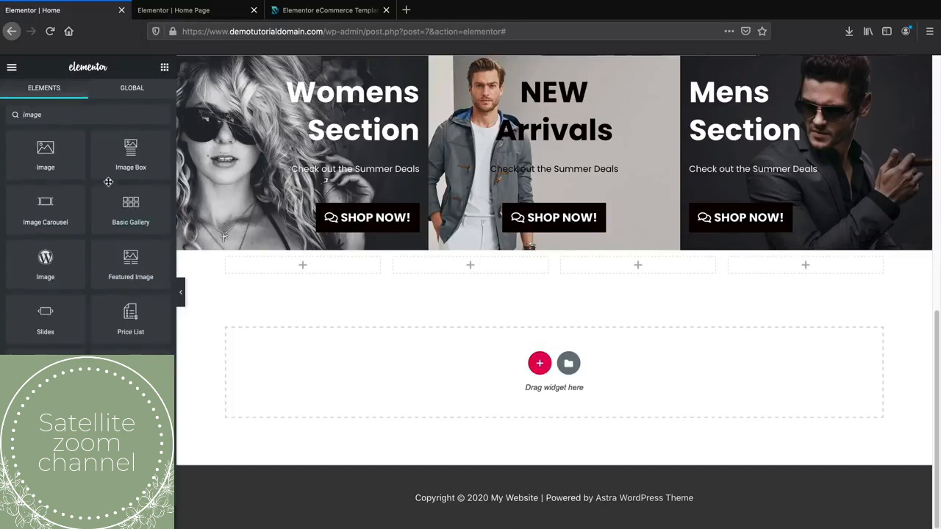
pyautogui.moveTo(108, 182); pyautogui.dragTo(312, 269)
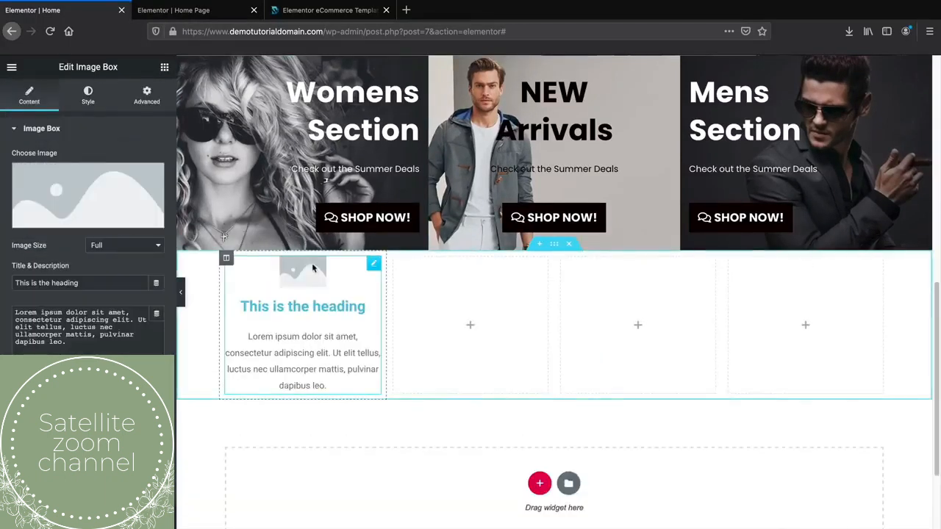
# - Set the image box's picture to the delivery truck icon from the media library
pyautogui.click(87, 213)
pyautogui.scroll(-5, 197, 288)
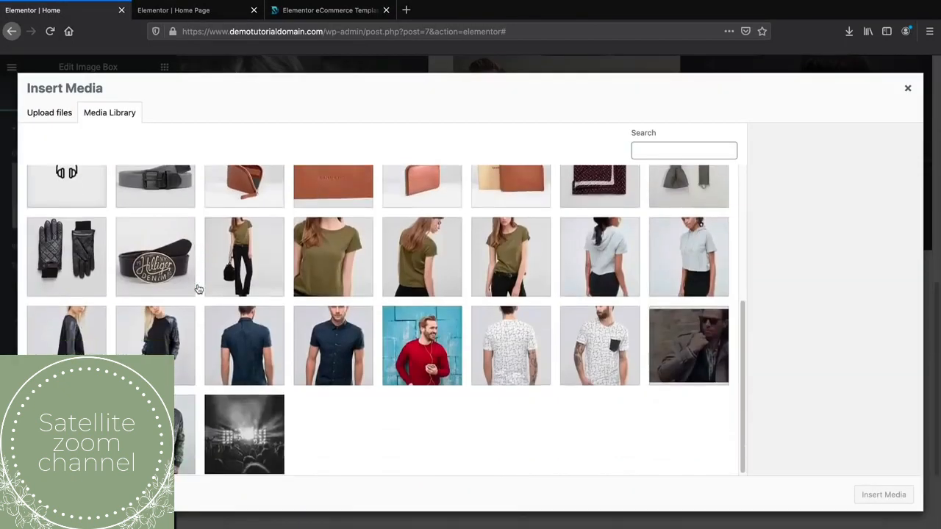
pyautogui.scroll(3, 222, 304)
pyautogui.scroll(2, 223, 304)
pyautogui.click(522, 269)
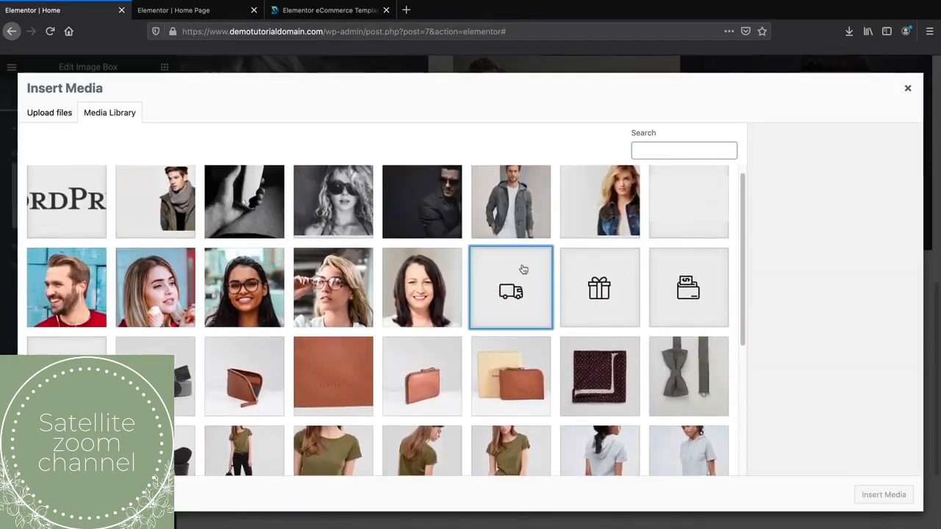
pyautogui.click(882, 495)
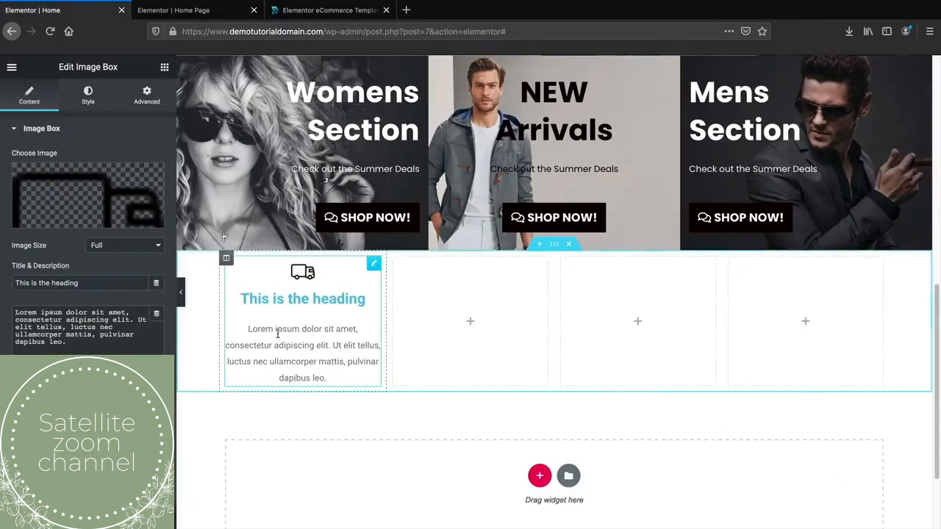
# - Change the image box's title to "FREE SHIPPING"
pyautogui.moveTo(85, 284); pyautogui.dragTo(1, 278)
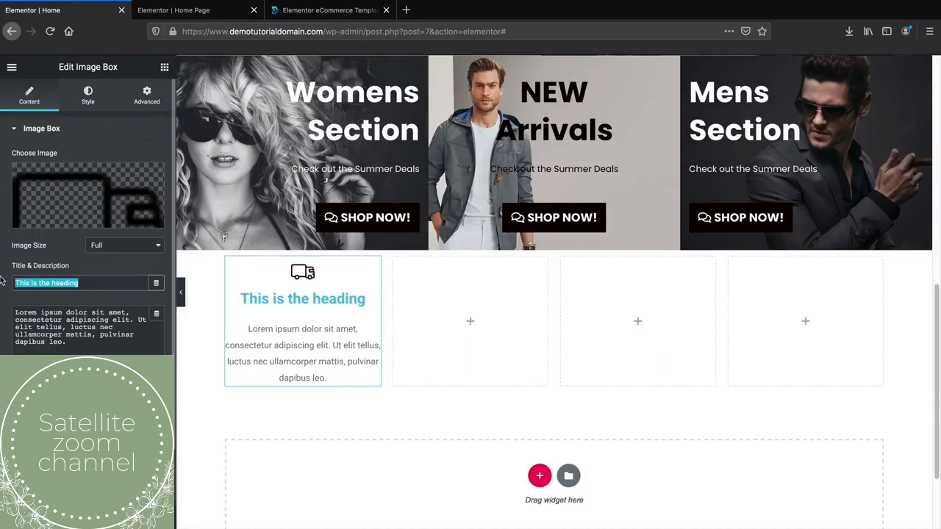
pyautogui.write('FREE SHI')
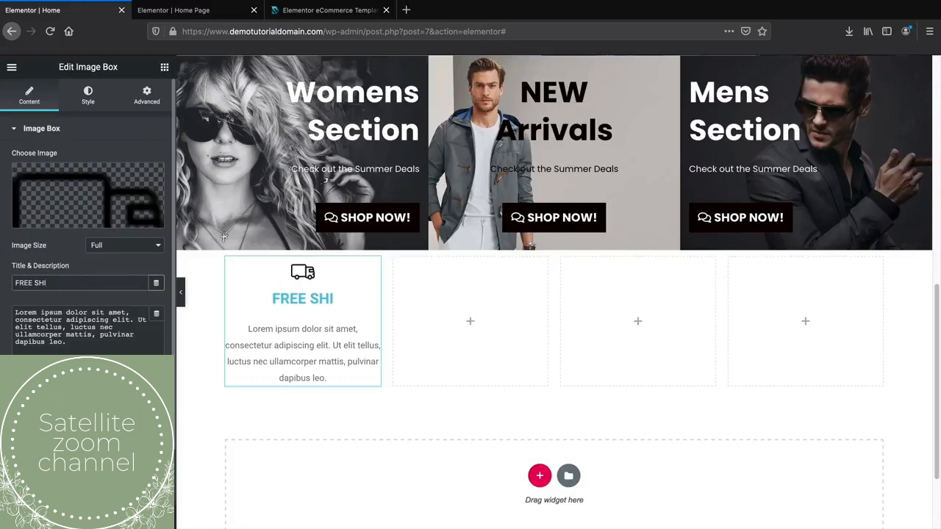
pyautogui.write('PPIN')
pyautogui.press('BackSpace')
pyautogui.press('BackSpace')
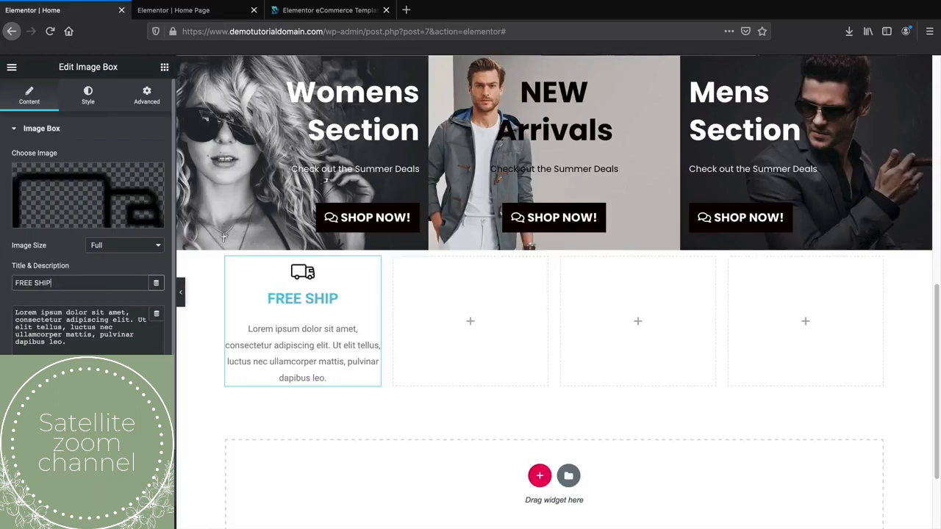
pyautogui.write('PING')
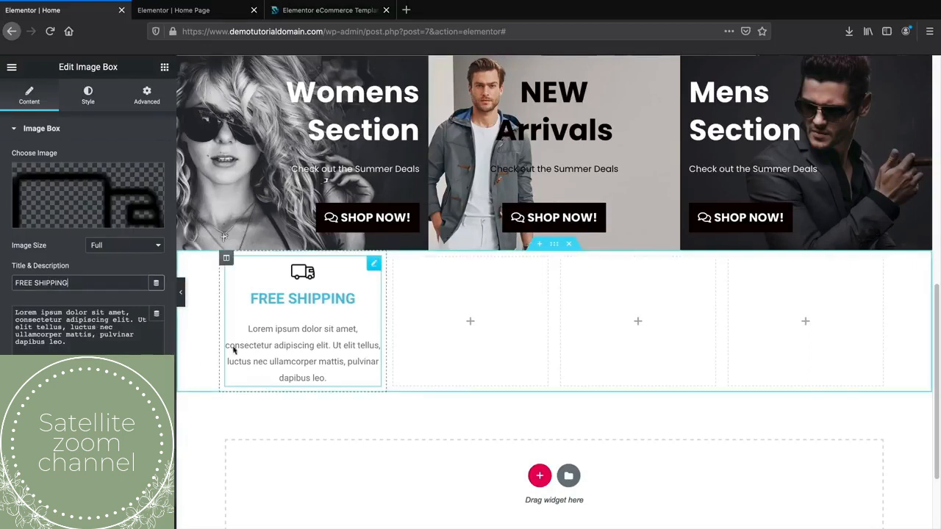
# - Replace the image box's placeholder description with "ORDERS OVER $200"
pyautogui.moveTo(69, 342); pyautogui.dragTo(2, 315)
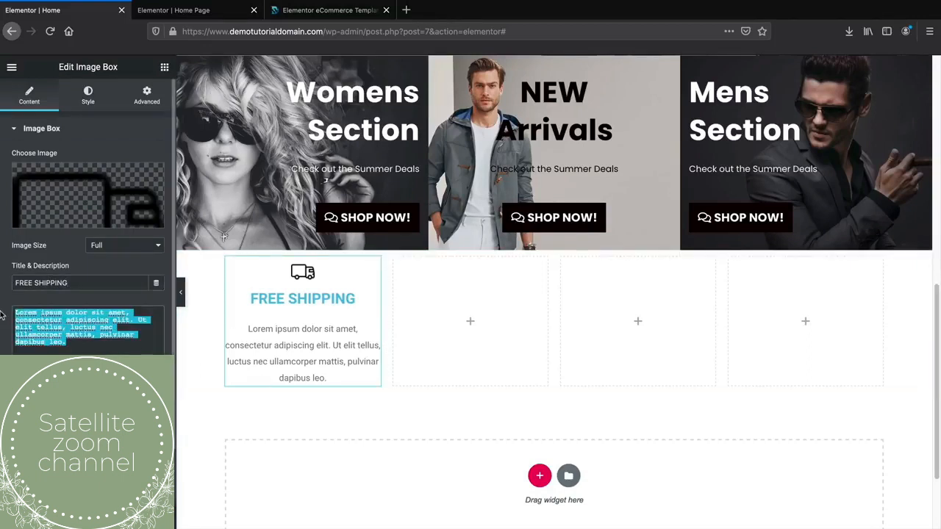
pyautogui.write('ORDERS OVER ')
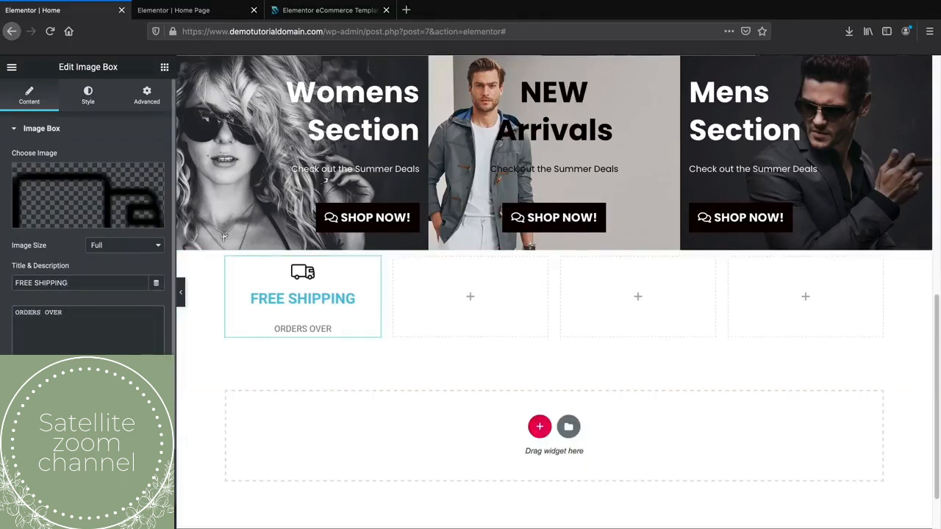
pyautogui.write('$200')
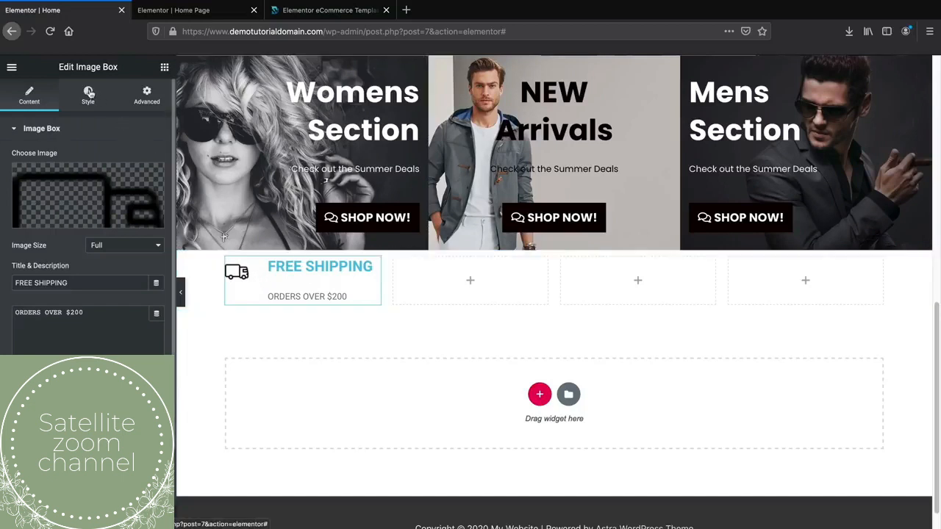
# - Keep the truck icon's image size at Full and set its spacing to 3 and its width to 24%
pyautogui.click(121, 245)
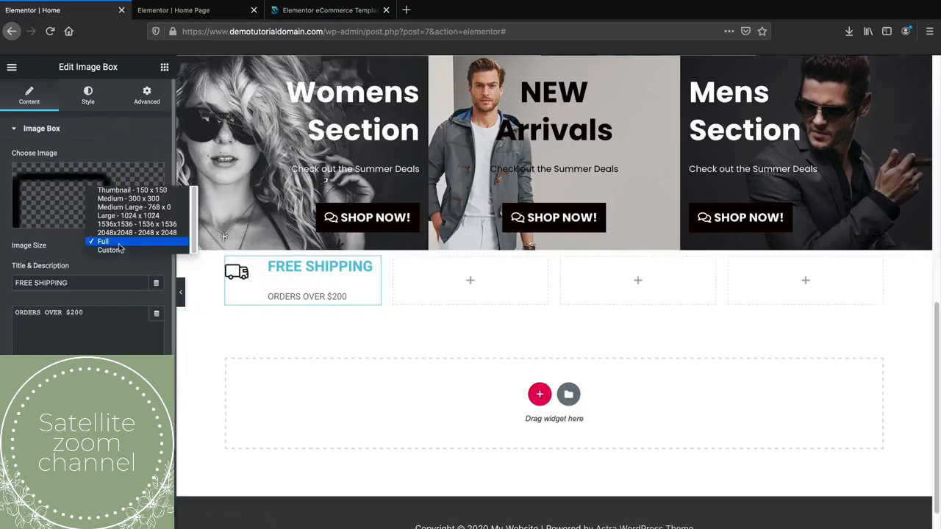
pyautogui.click(116, 241)
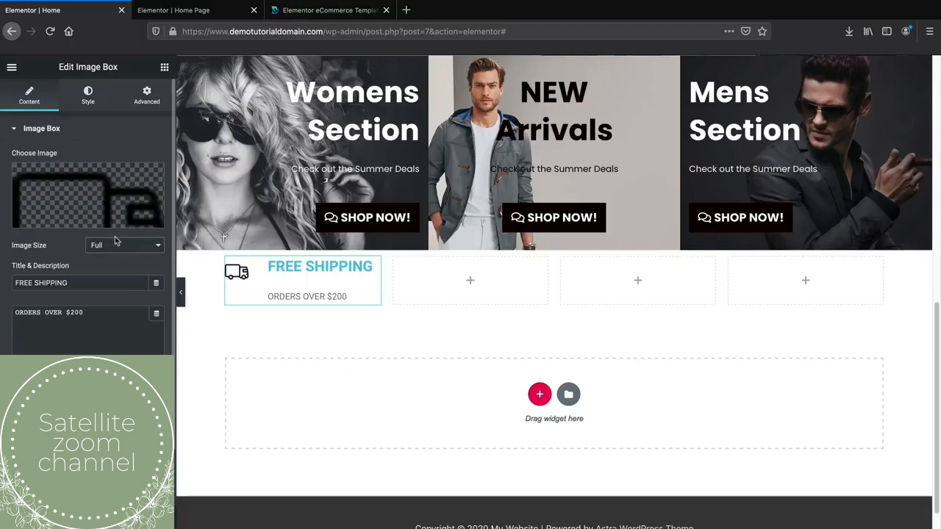
pyautogui.click(88, 96)
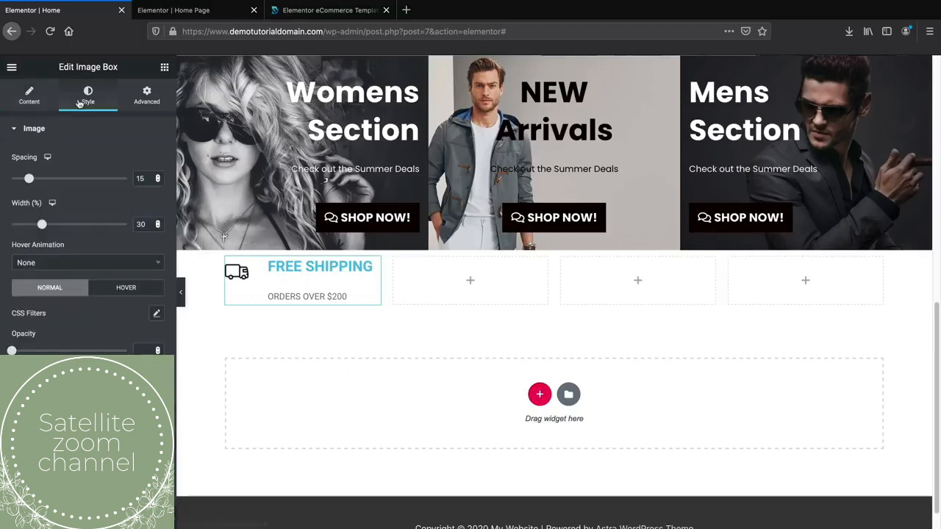
pyautogui.moveTo(29, 184)
pyautogui.mouseDown()
pyautogui.moveTo(96, 182)
pyautogui.moveTo(14, 188)
pyautogui.mouseUp()
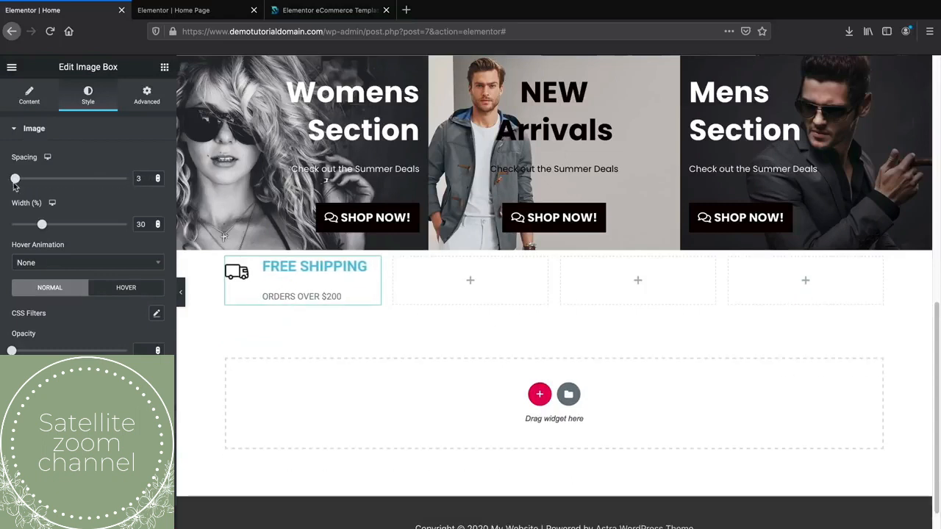
pyautogui.moveTo(42, 227)
pyautogui.mouseDown()
pyautogui.moveTo(117, 225)
pyautogui.moveTo(35, 226)
pyautogui.mouseUp()
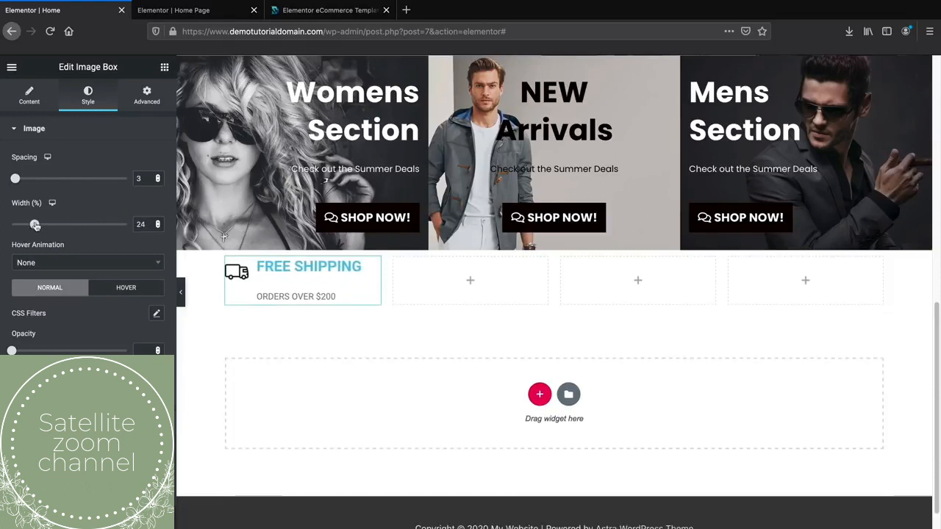
# - Try the Shrink hover animation on the truck icon and reset the animation to None
pyautogui.click(72, 265)
pyautogui.click(66, 310)
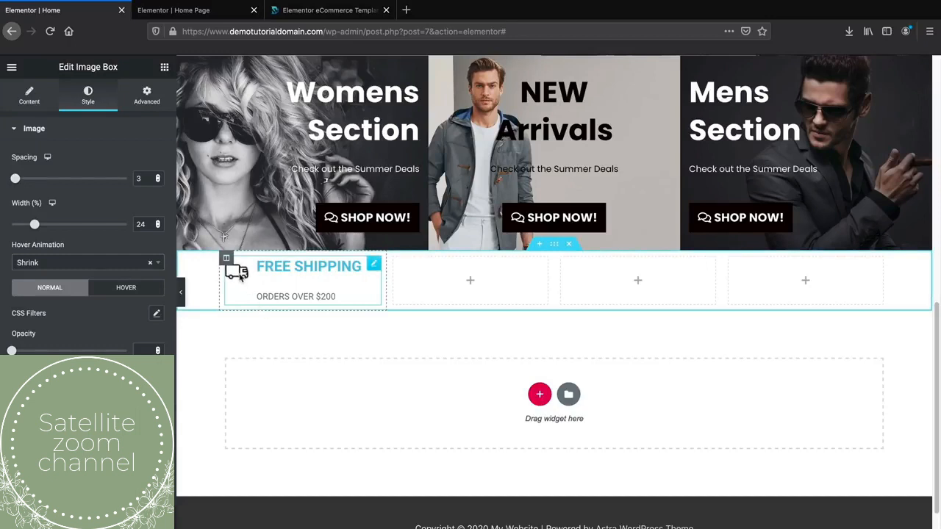
pyautogui.click(118, 264)
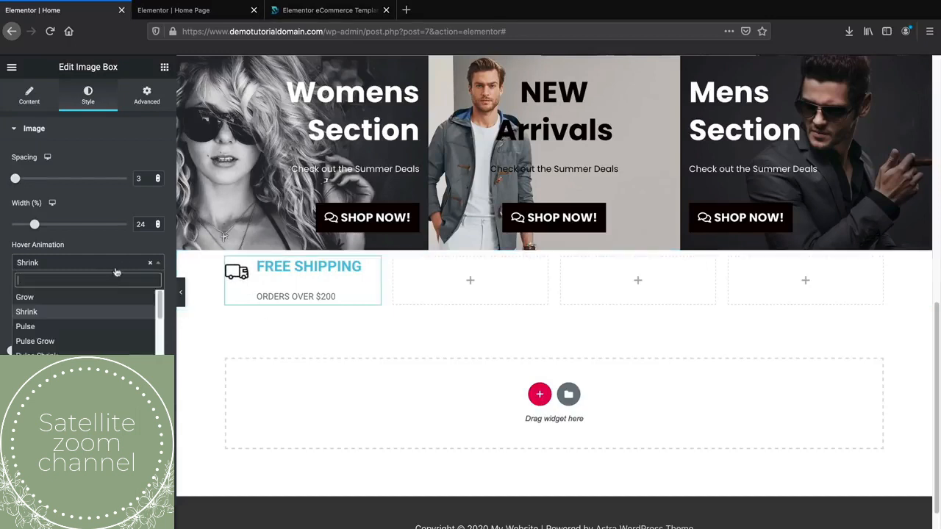
pyautogui.click(150, 264)
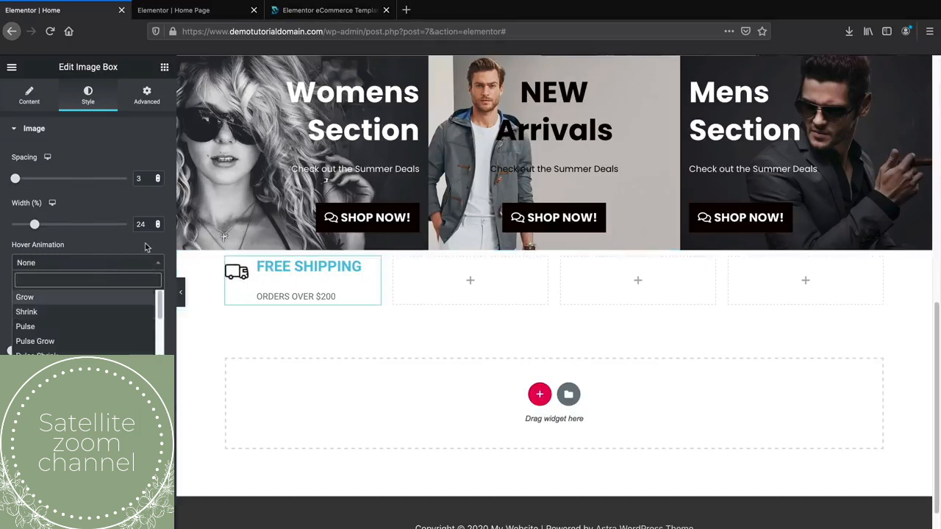
pyautogui.click(145, 248)
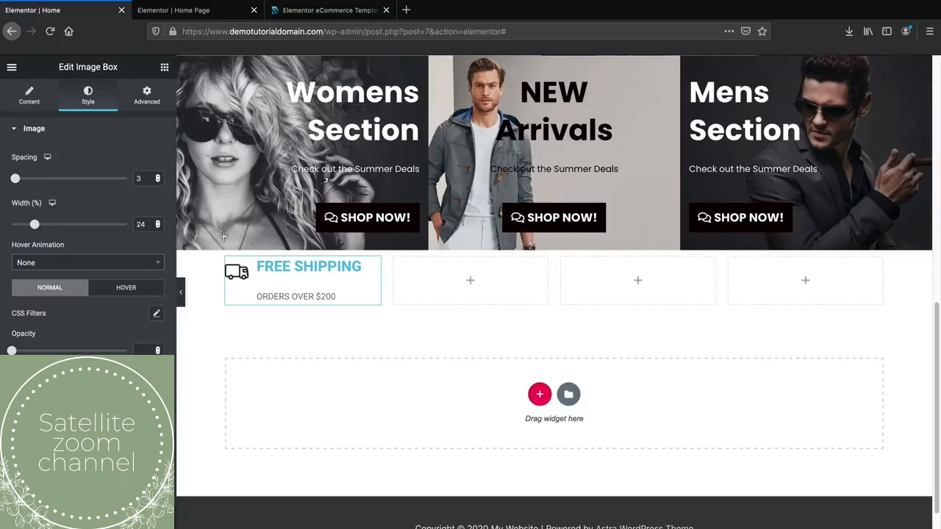
# - Try Middle vertical alignment for the image box content and return it to Top
pyautogui.click(73, 424)
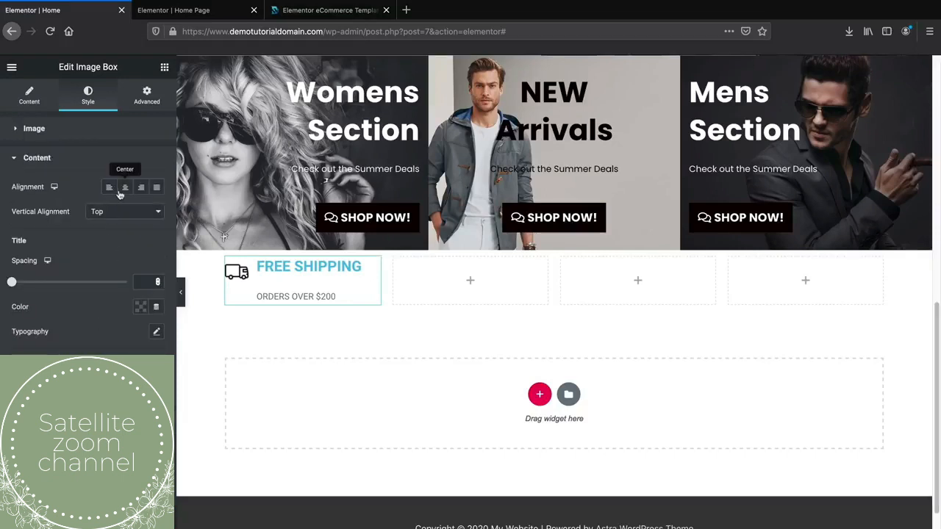
pyautogui.click(118, 213)
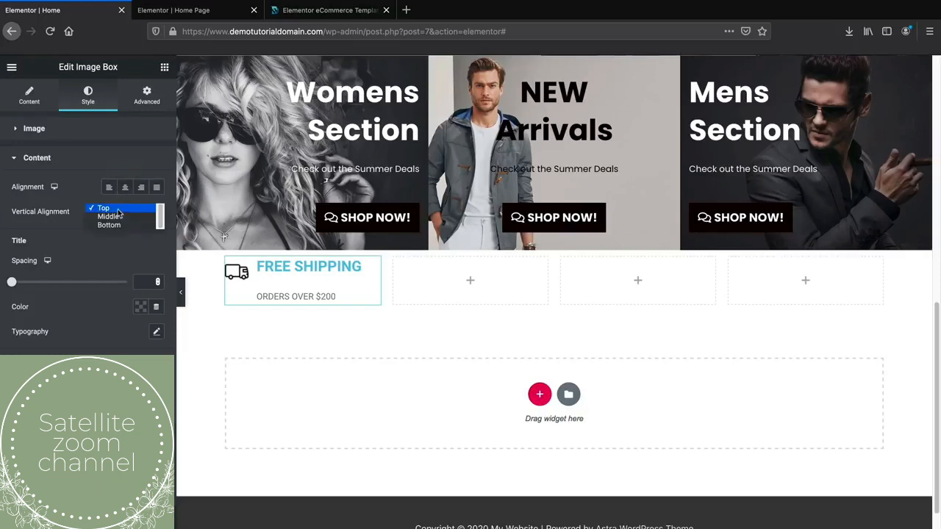
pyautogui.click(121, 217)
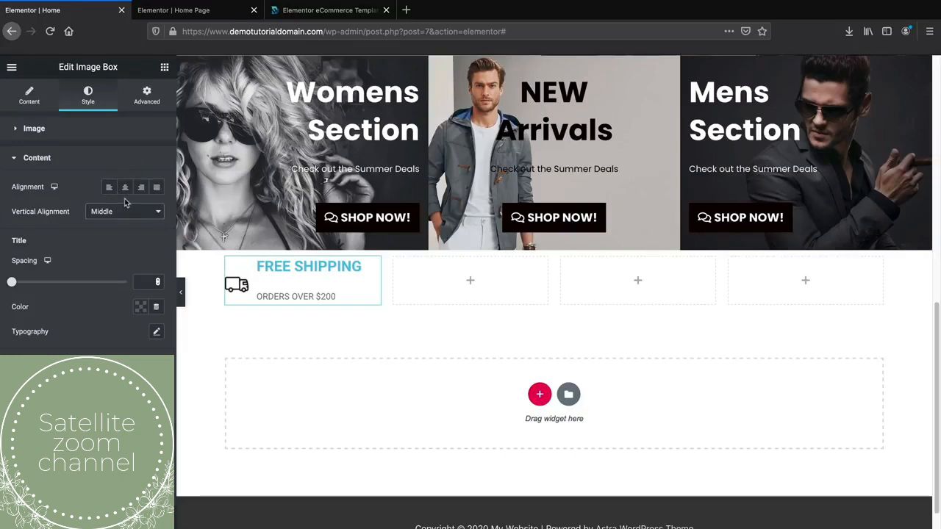
pyautogui.click(125, 210)
pyautogui.click(125, 196)
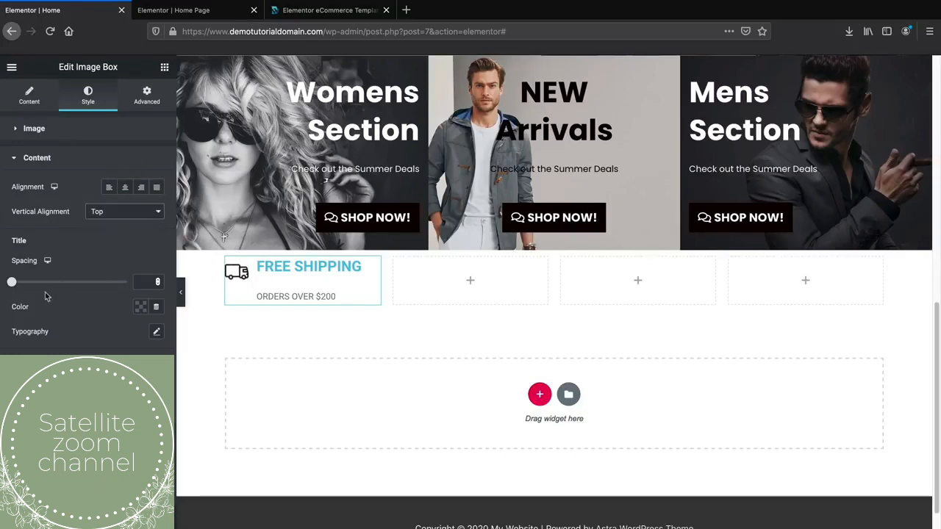
# - Set the FREE SHIPPING title's color to black and change its typography to a bolder sans-serif style
pyautogui.click(138, 310)
pyautogui.click(176, 336)
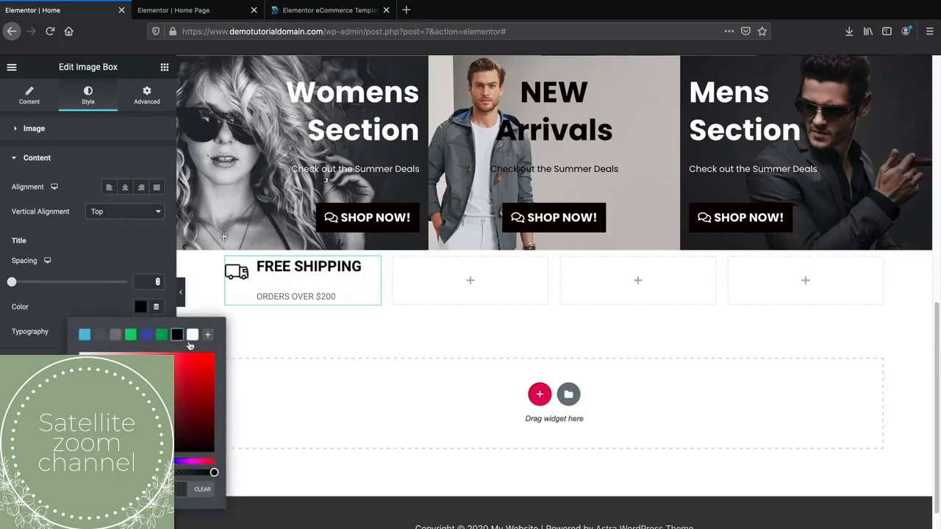
pyautogui.click(89, 293)
pyautogui.click(157, 333)
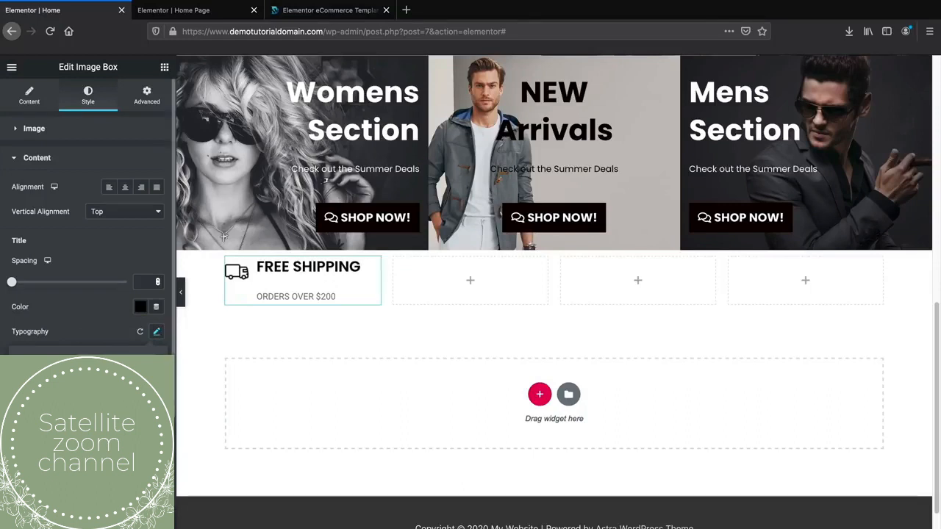
pyautogui.click(103, 427)
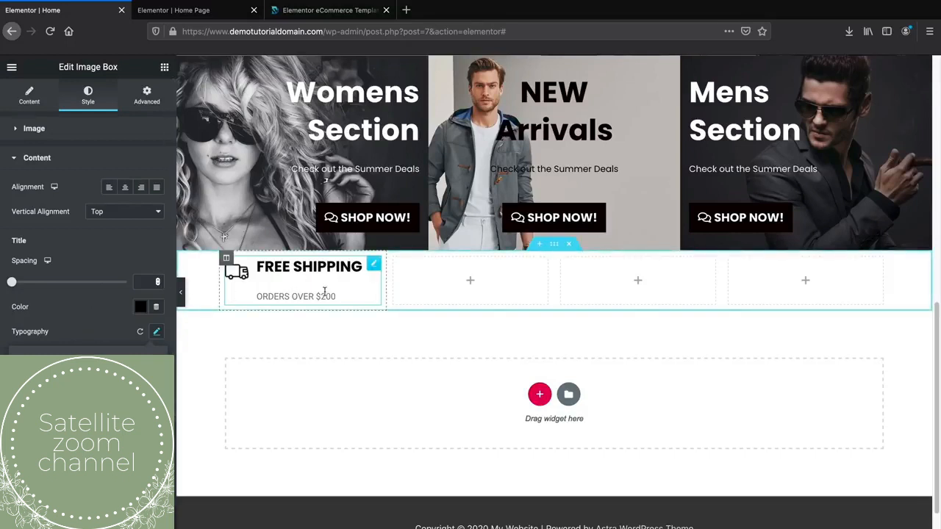
pyautogui.click(100, 313)
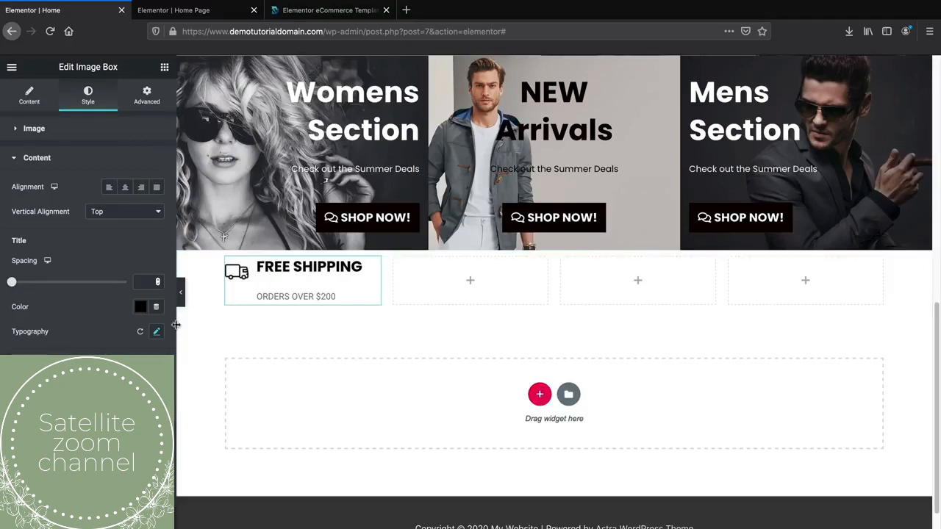
# - Darken the "ORDERS OVER $200" description's text color to near-black
pyautogui.click(141, 307)
pyautogui.click(160, 271)
pyautogui.moveTo(159, 271); pyautogui.dragTo(202, 305)
pyautogui.click(225, 235)
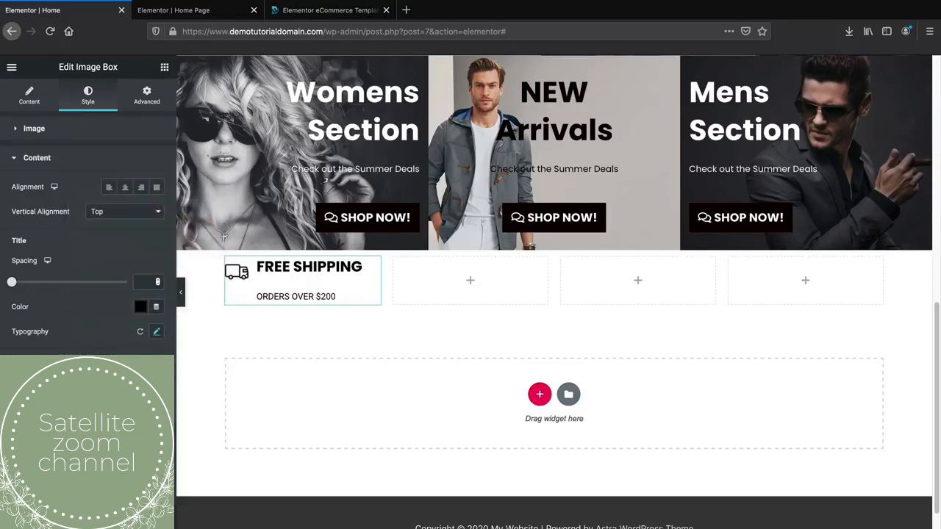
# - Adjust the description's typography so that the text sits closer beneath the FREE SHIPPING title
pyautogui.click(157, 406)
pyautogui.scroll(-3, 157, 406)
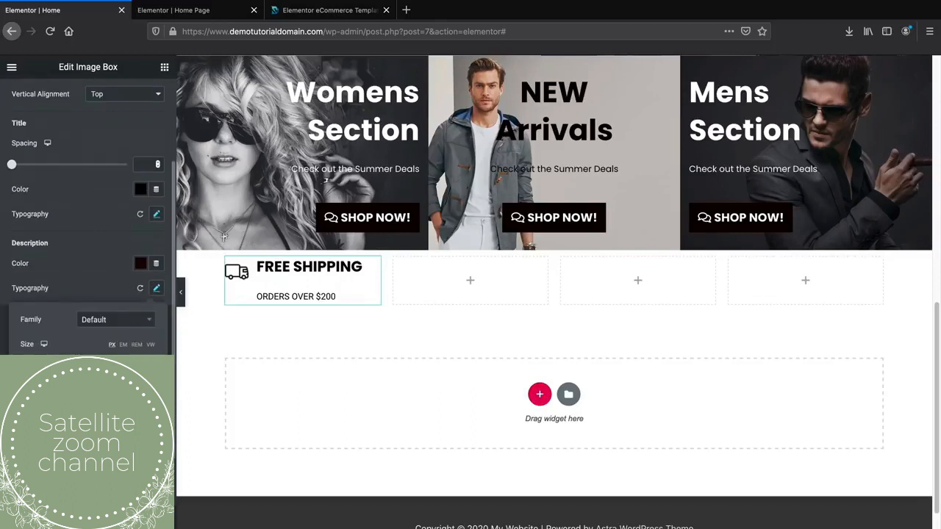
pyautogui.scroll(-1, 88, 221)
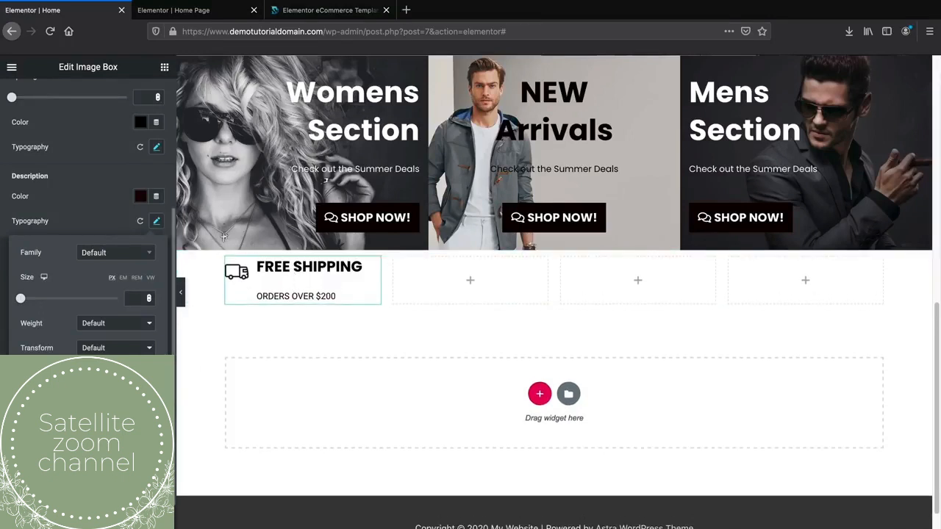
pyautogui.click(94, 251)
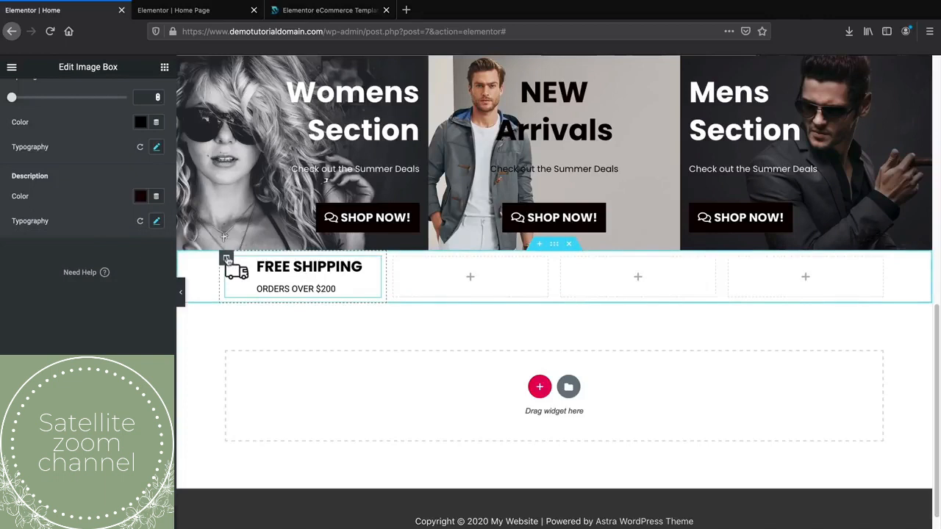
# - Duplicate the FREE SHIPPING column three times to get four matching image box columns
pyautogui.rightClick(227, 260)
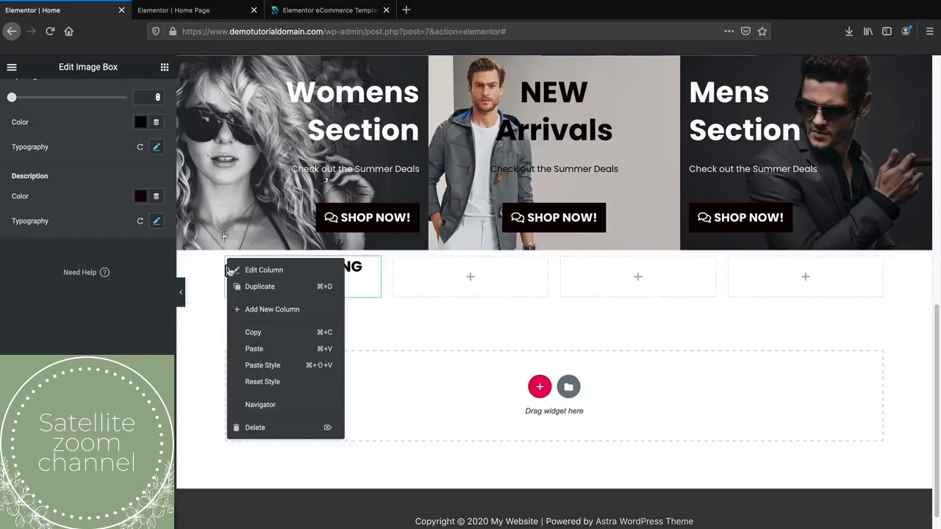
pyautogui.click(273, 289)
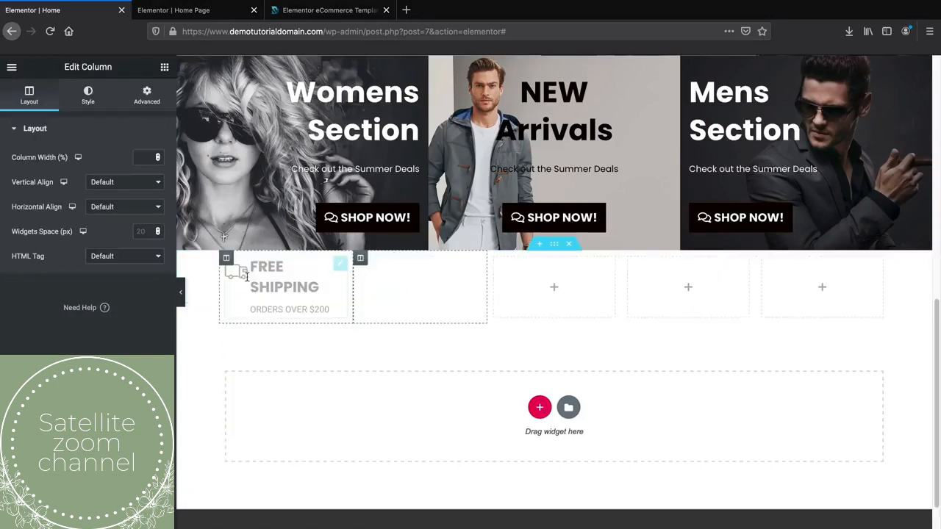
pyautogui.rightClick(228, 261)
pyautogui.click(252, 289)
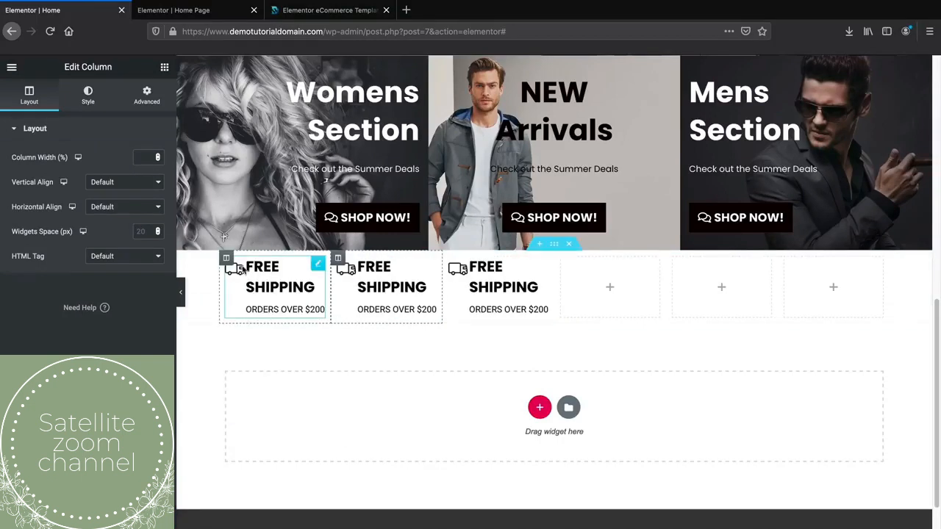
pyautogui.rightClick(227, 260)
pyautogui.click(250, 288)
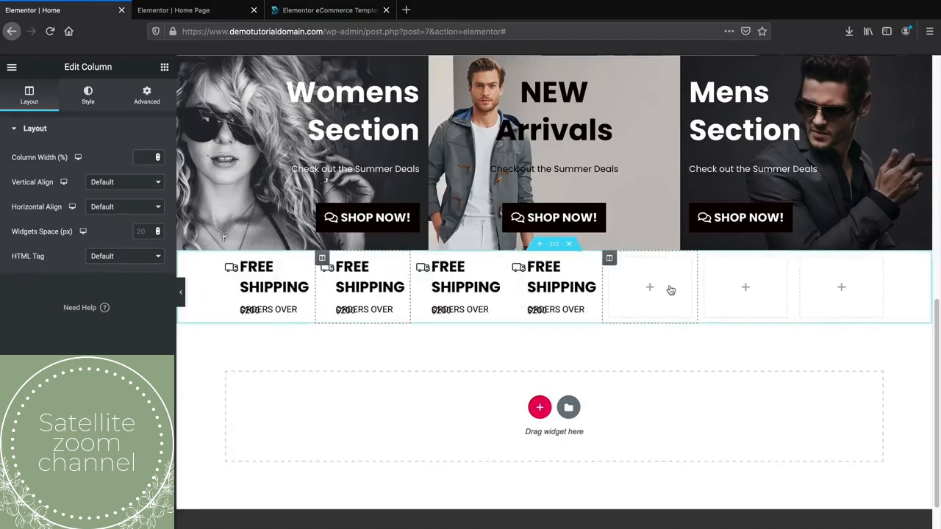
# - Delete the three empty columns to the right of the four FREE SHIPPING columns
pyautogui.rightClick(661, 282)
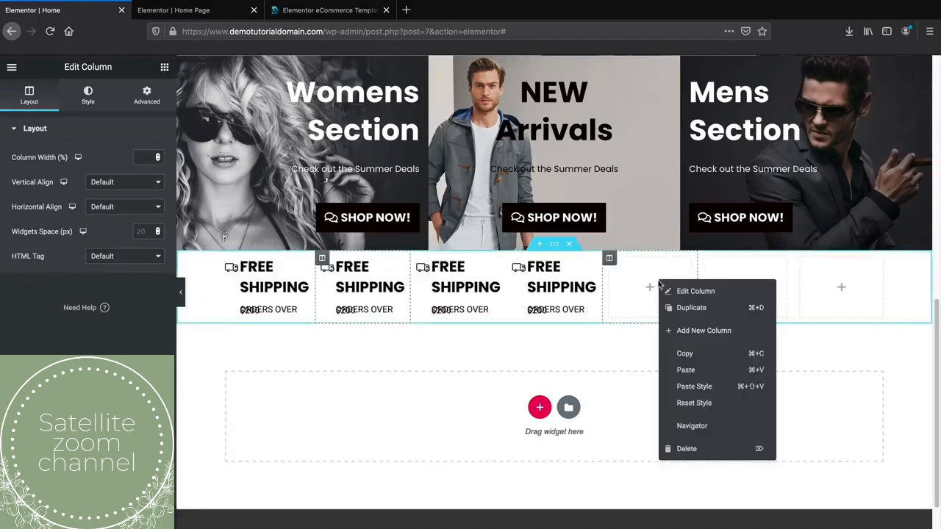
pyautogui.click(691, 449)
pyautogui.rightClick(721, 287)
pyautogui.click(816, 282)
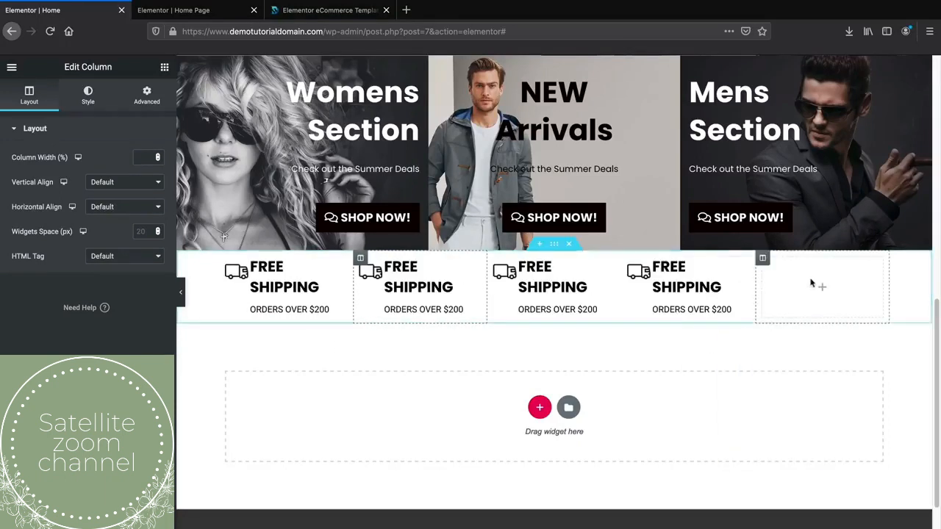
pyautogui.rightClick(815, 282)
pyautogui.click(777, 453)
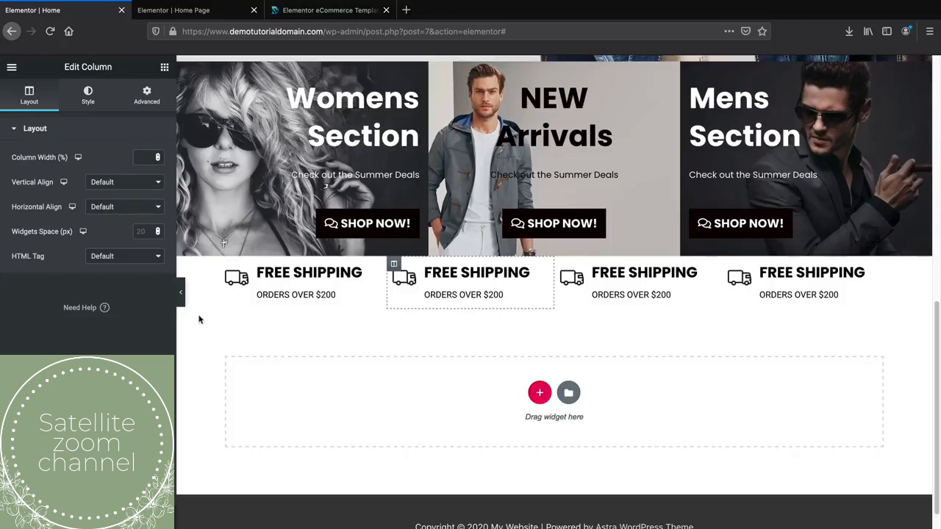
# - Preview the four-column row and set its section's content width to Full Width
pyautogui.click(182, 297)
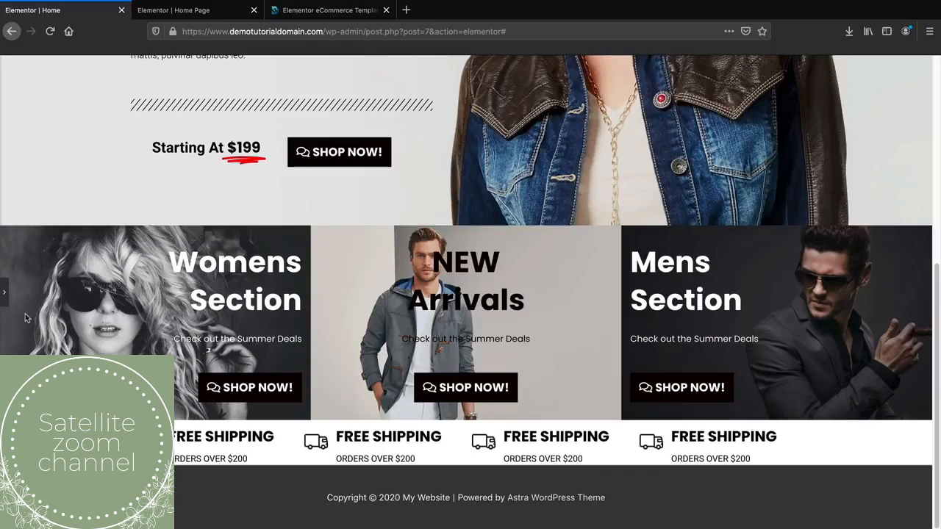
pyautogui.click(303, 428)
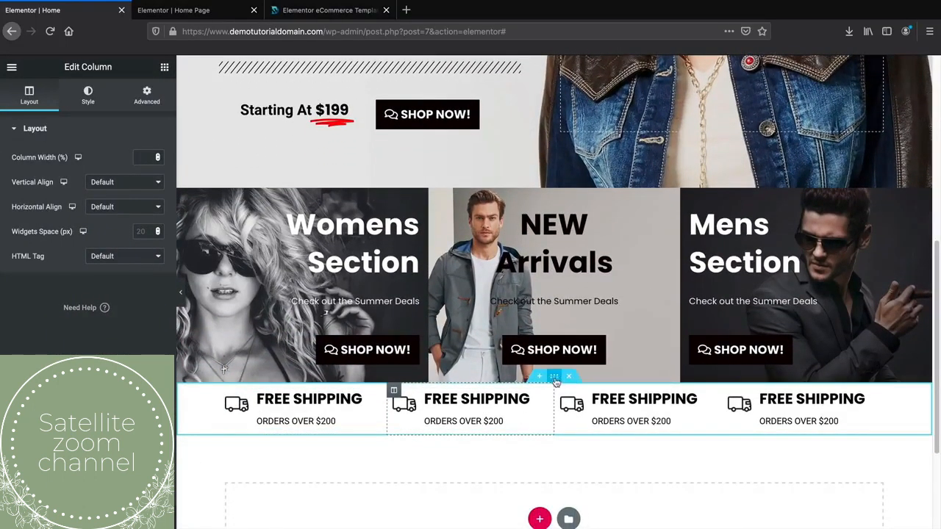
pyautogui.click(555, 379)
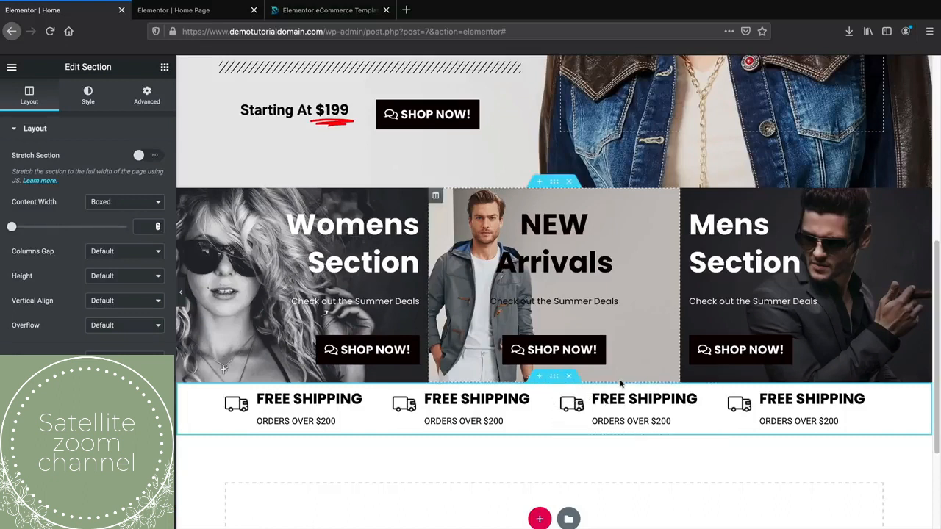
pyautogui.click(130, 203)
pyautogui.click(129, 208)
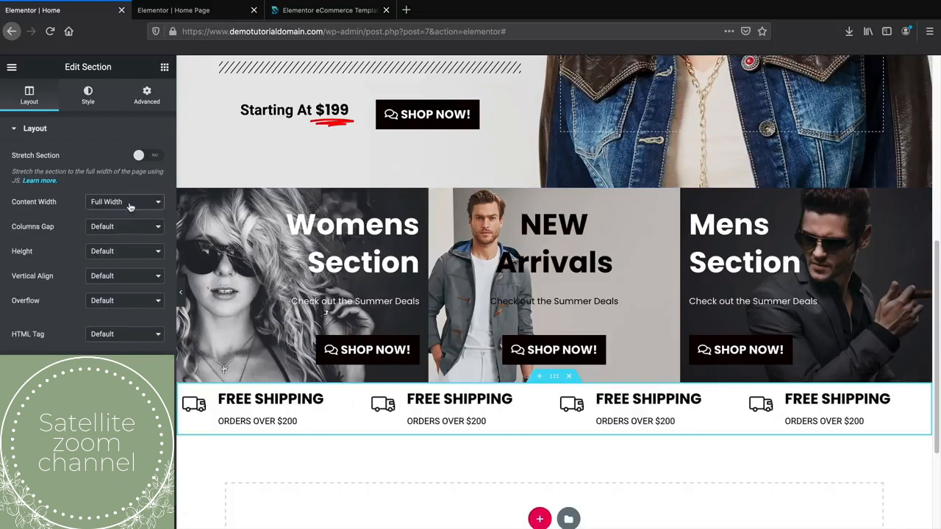
# - Set the FREE SHIPPING section's top and bottom padding to 50 px, keeping the sides at 0, and preview the page
pyautogui.click(147, 97)
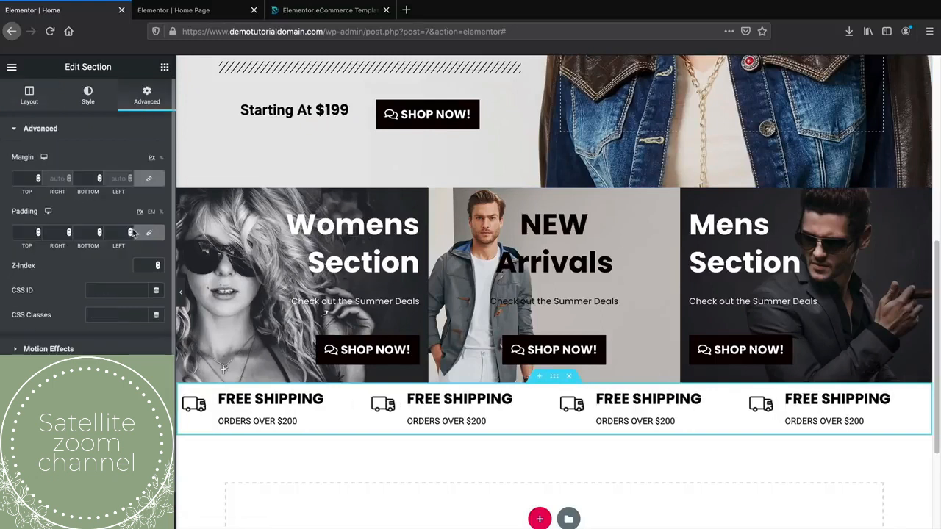
pyautogui.doubleClick(24, 232)
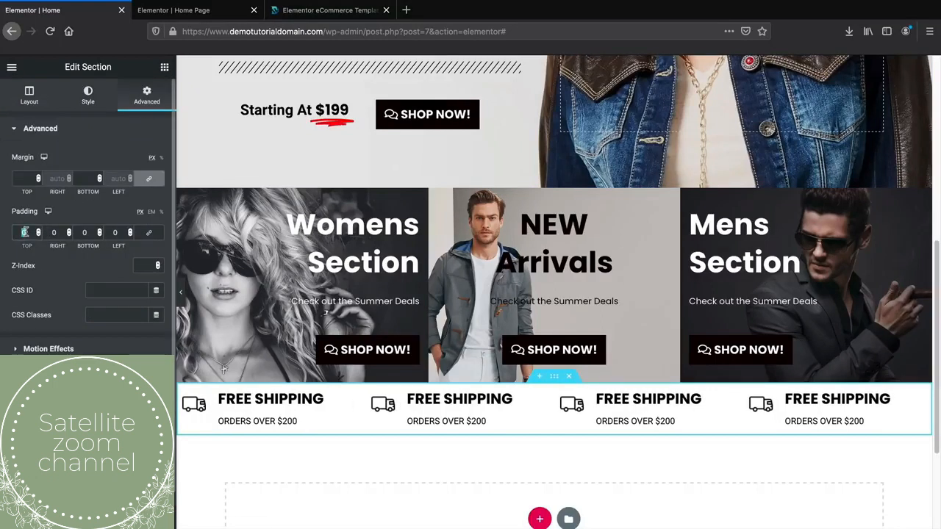
pyautogui.write('50')
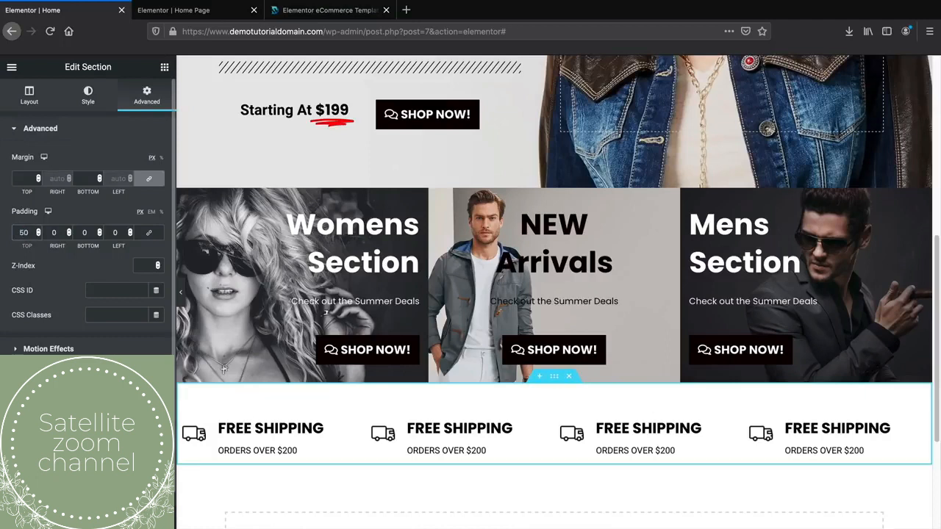
pyautogui.doubleClick(84, 233)
pyautogui.write('50')
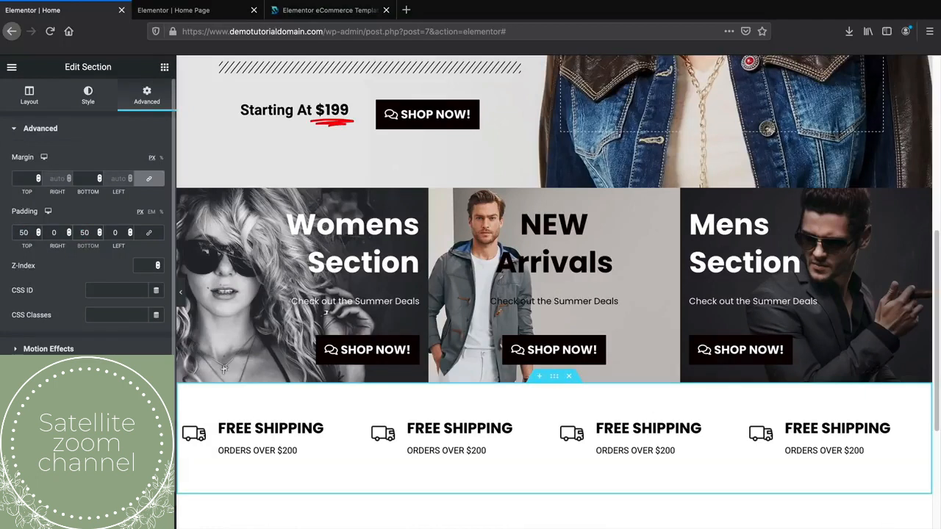
pyautogui.scroll(-2, 191, 338)
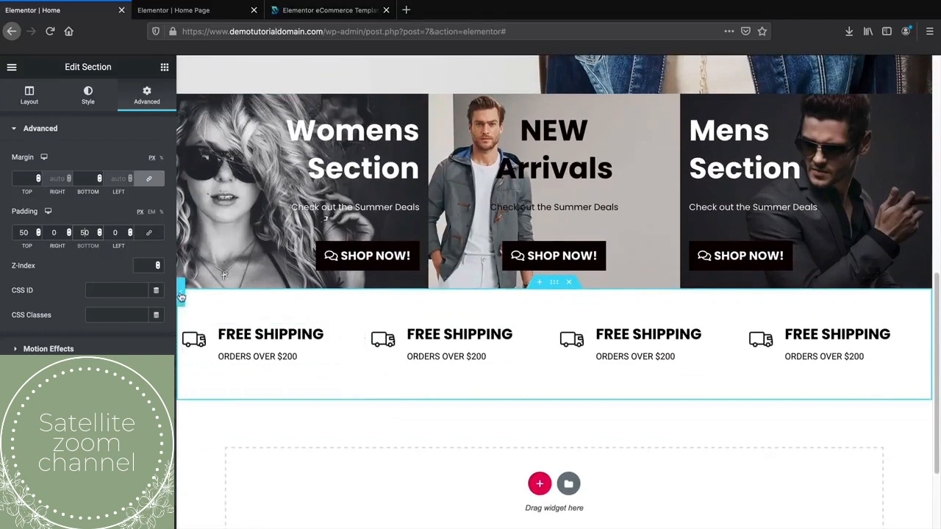
pyautogui.click(180, 292)
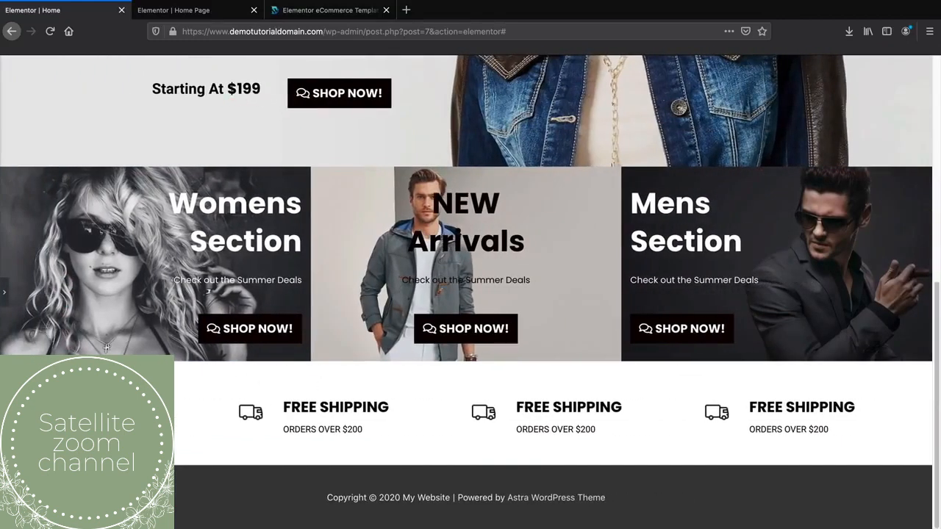
pyautogui.click(4, 292)
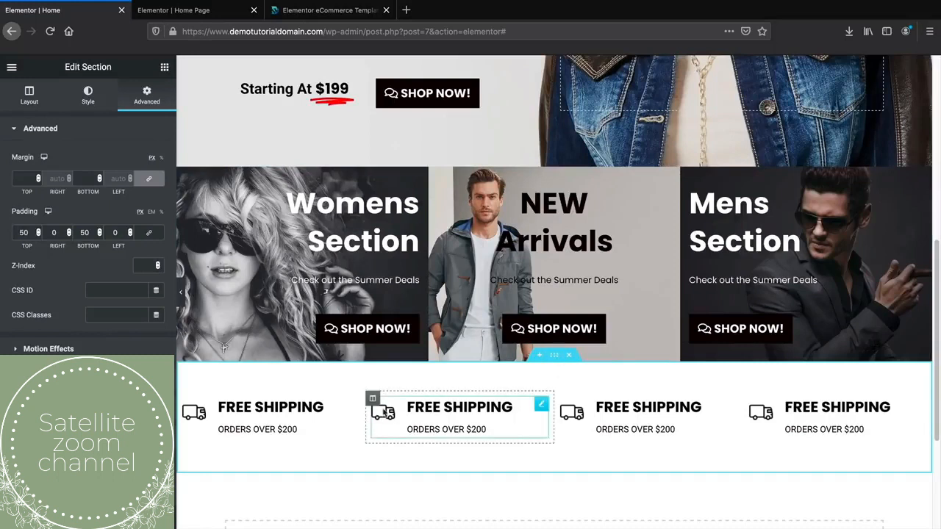
# - Return the FREE SHIPPING section's content width to Boxed
pyautogui.click(29, 95)
pyautogui.click(125, 202)
pyautogui.click(124, 192)
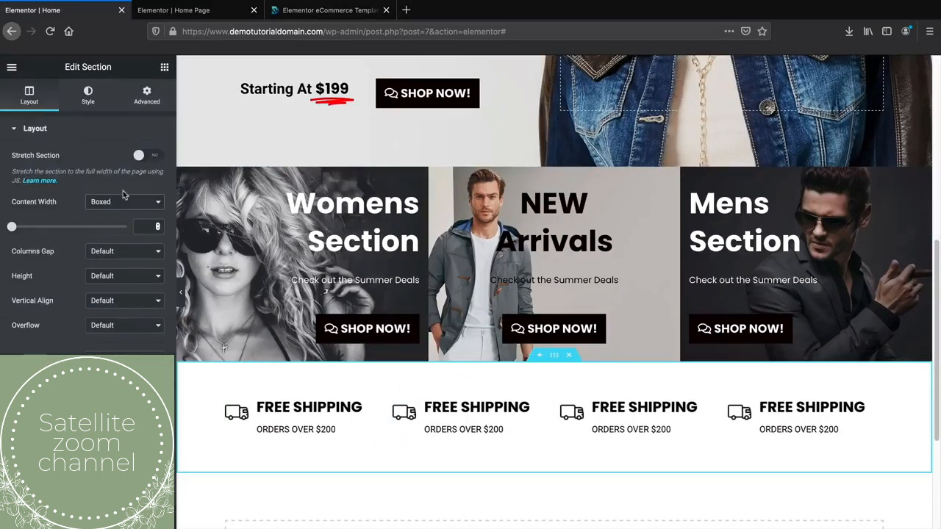
# - Compare the previewed FREE SHIPPING row with the four-column feature row on the reference Home Page, then return to the page being edited
pyautogui.click(180, 292)
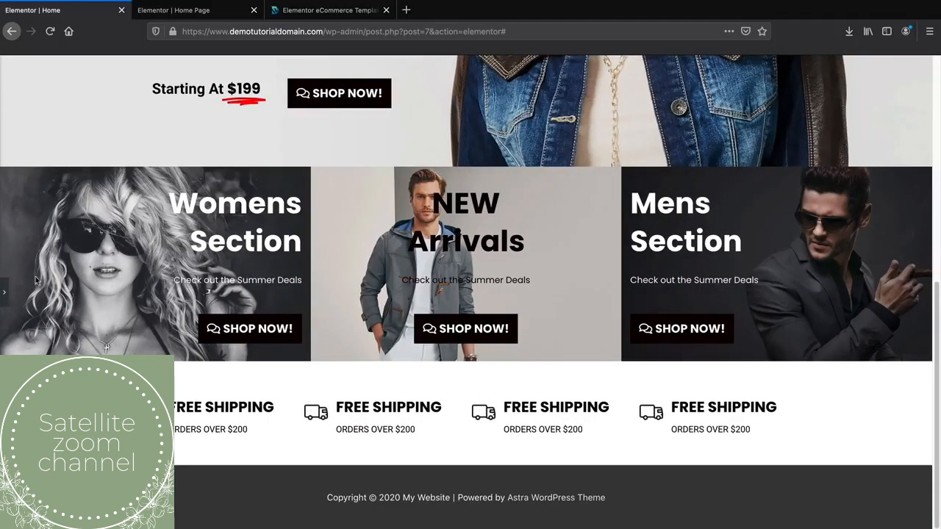
pyautogui.click(163, 14)
pyautogui.scroll(-3, 298, 375)
pyautogui.scroll(-1, 296, 365)
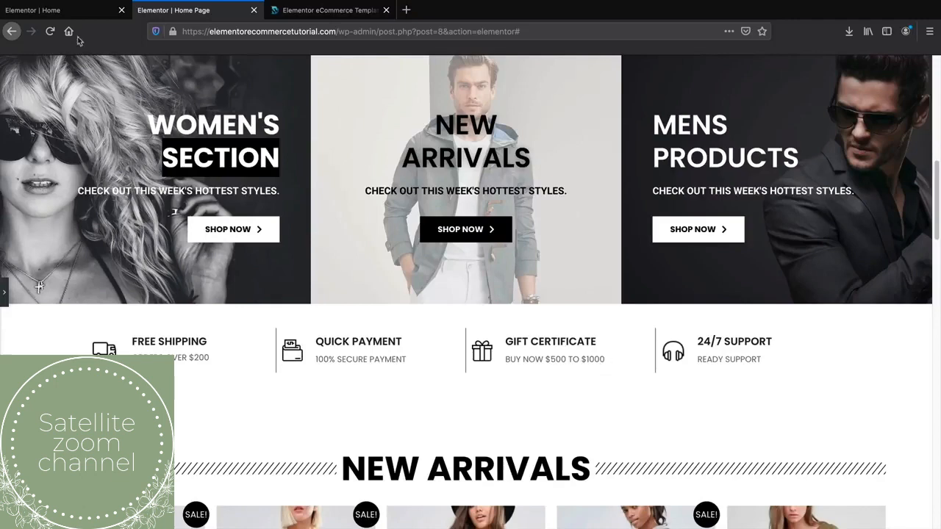
pyautogui.click(73, 11)
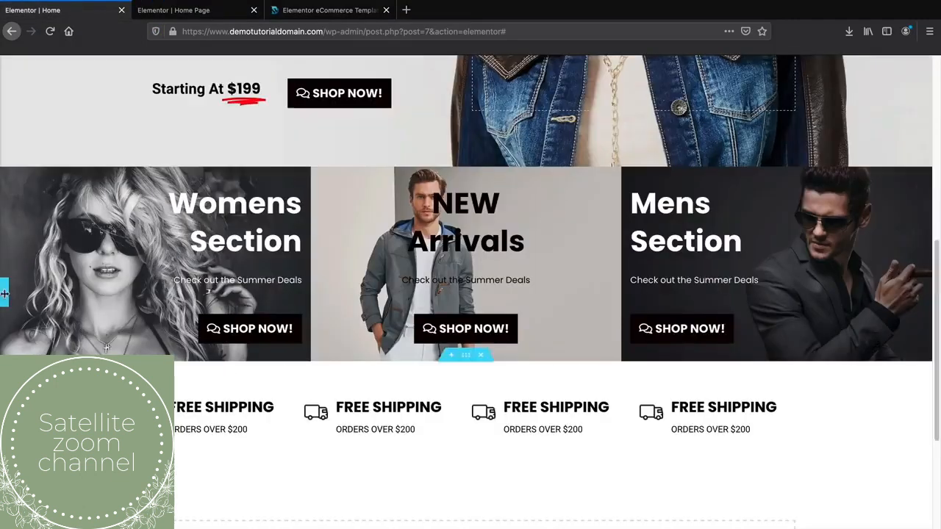
pyautogui.click(4, 292)
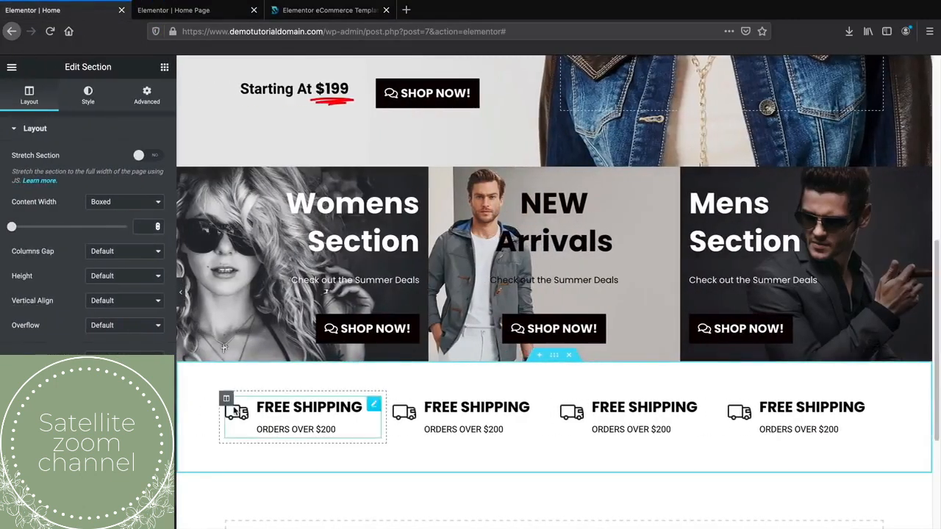
# - Unlink the first FREE SHIPPING column's border radius values and set the right one to 2 px
pyautogui.click(226, 400)
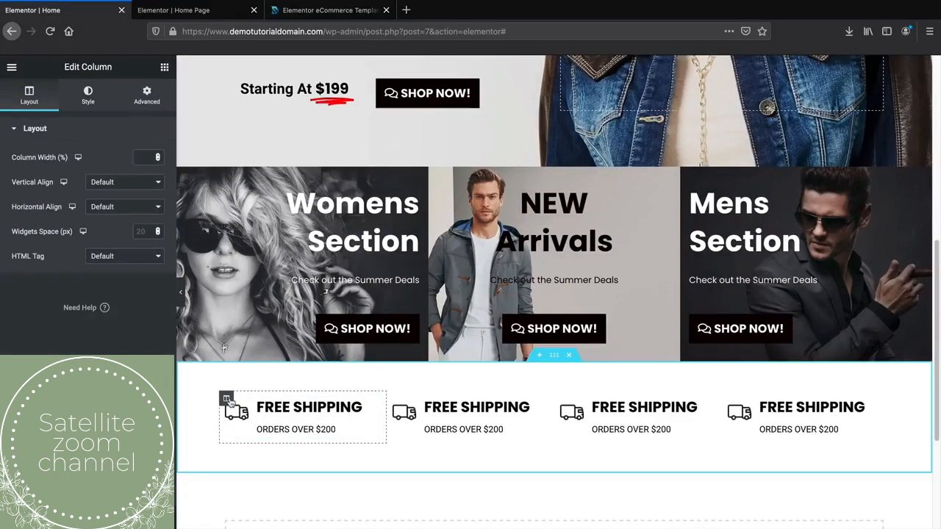
pyautogui.click(87, 96)
pyautogui.click(62, 219)
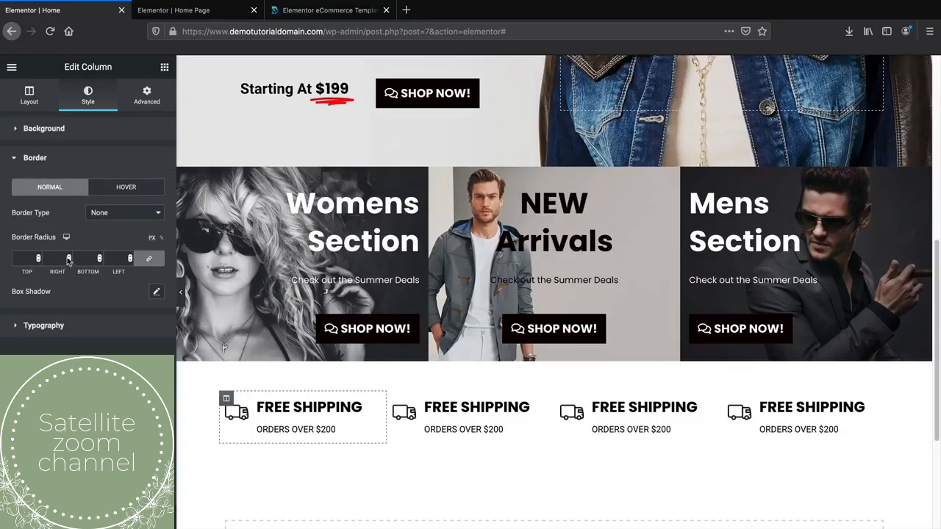
pyautogui.click(147, 262)
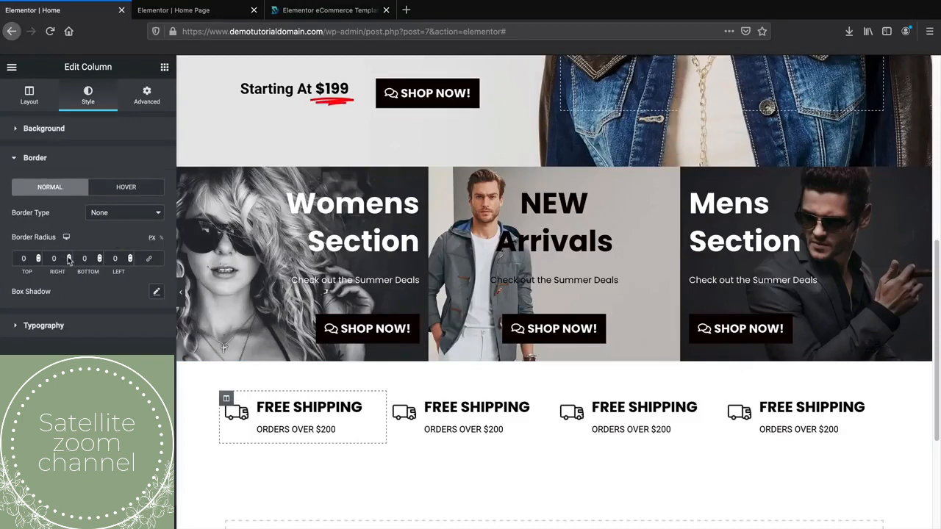
pyautogui.doubleClick(68, 256)
# - Give the first FREE SHIPPING column a solid gray border, 2 px wide on its right side only, and check the divider
pyautogui.click(125, 213)
pyautogui.click(127, 224)
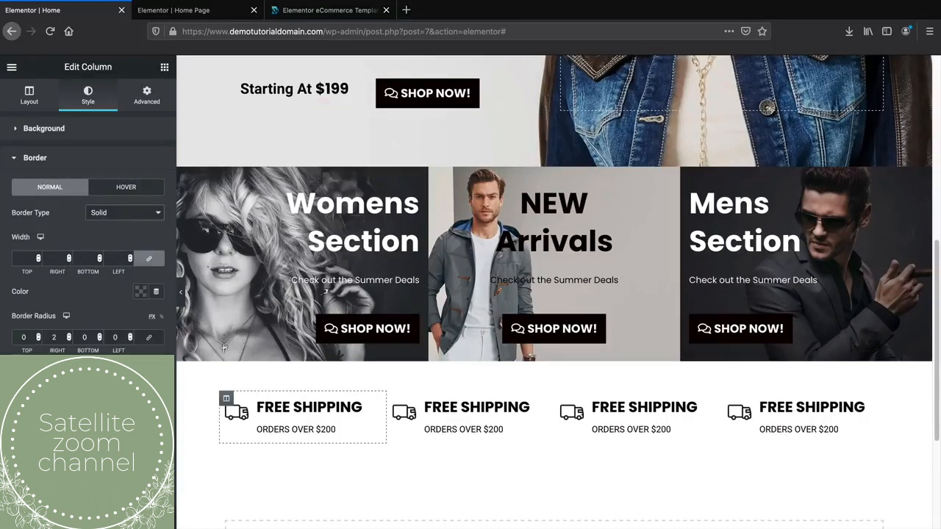
pyautogui.click(141, 292)
pyautogui.click(116, 320)
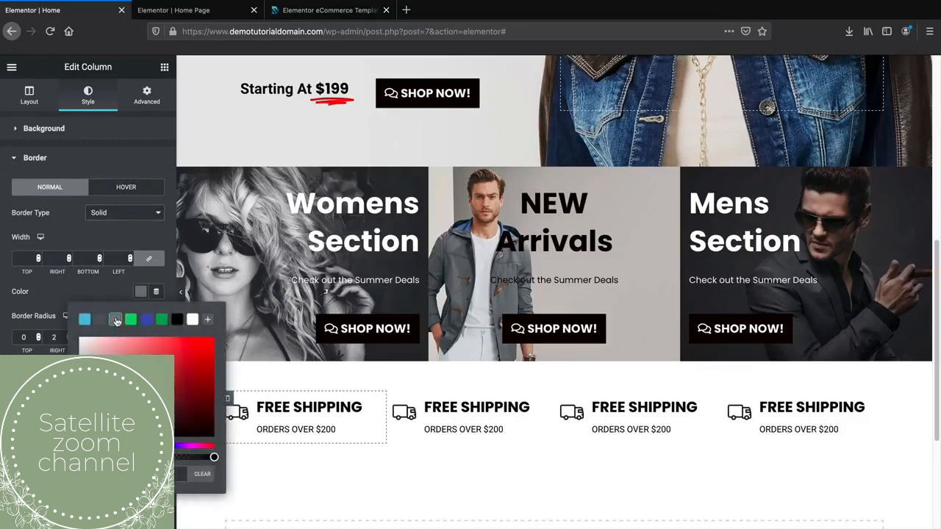
pyautogui.click(47, 412)
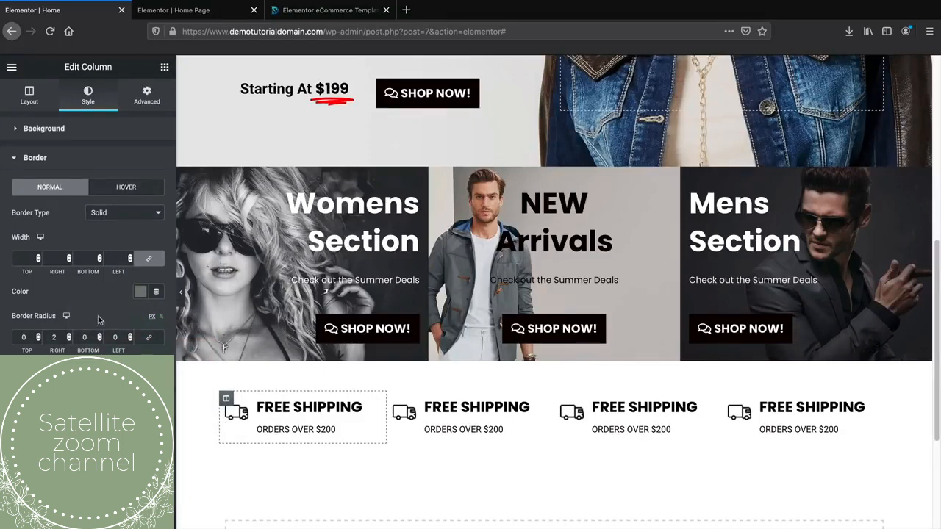
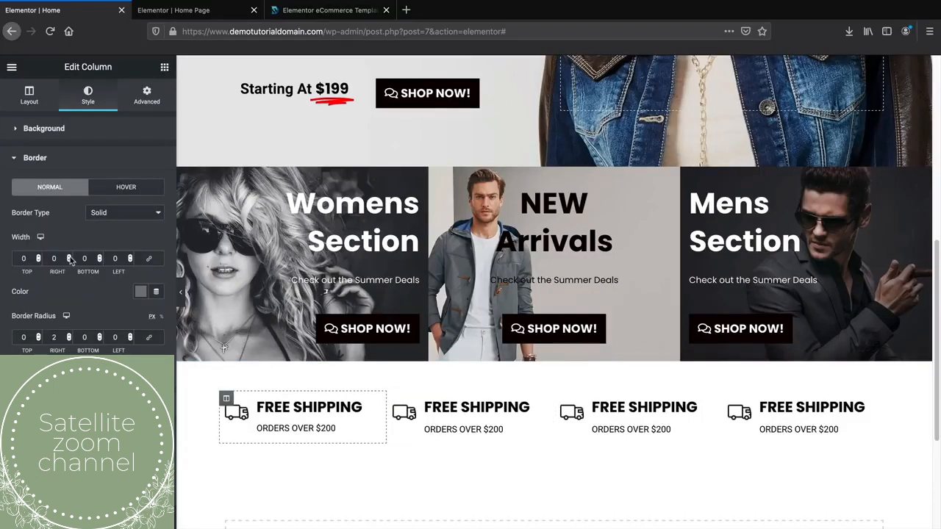
pyautogui.click(69, 256)
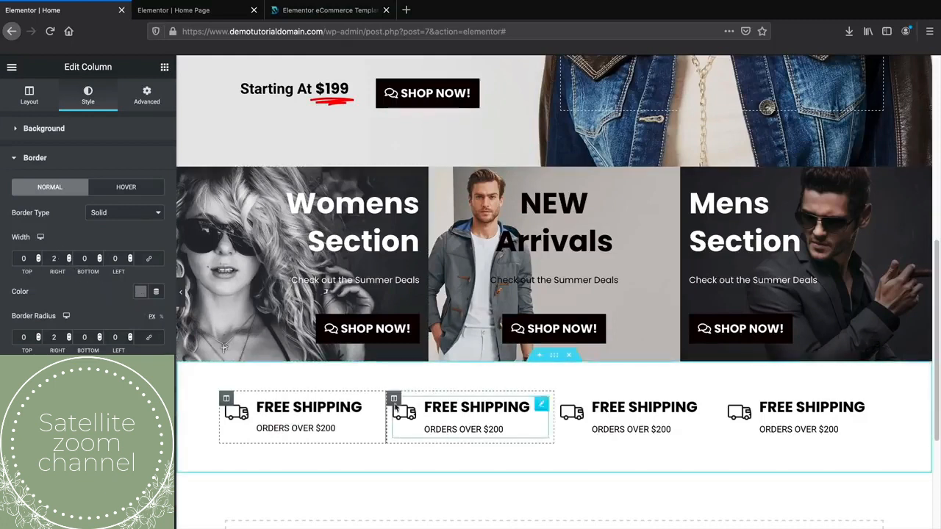
pyautogui.click(478, 407)
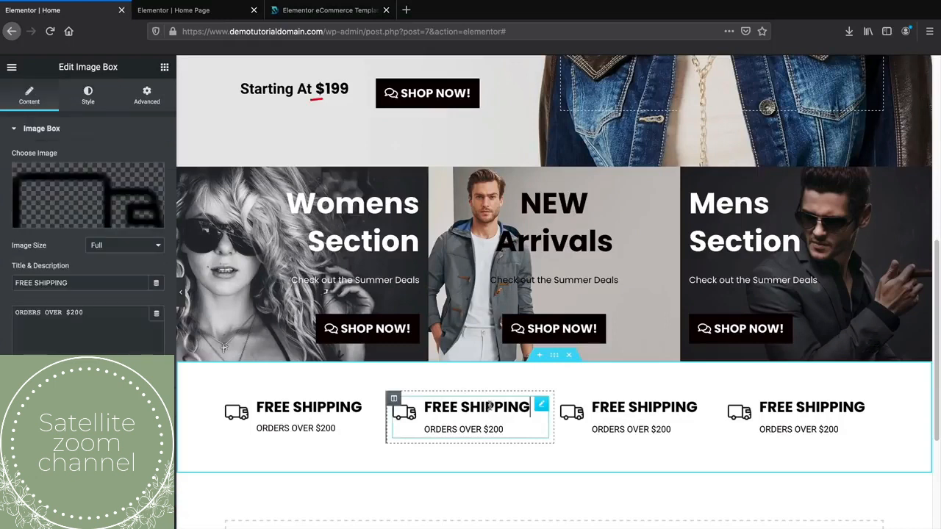
pyautogui.click(644, 401)
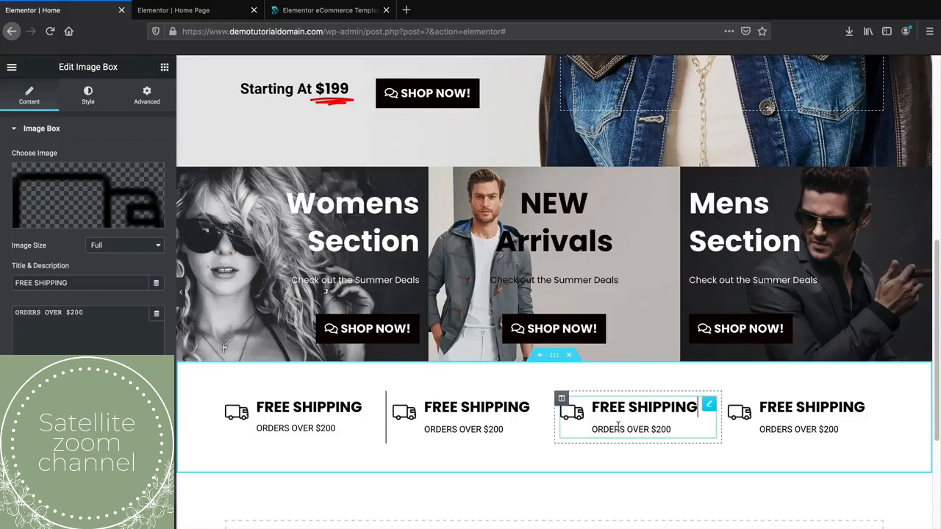
# - Give the second FREE SHIPPING column a solid border, 2 px wide on its right side only
pyautogui.click(394, 399)
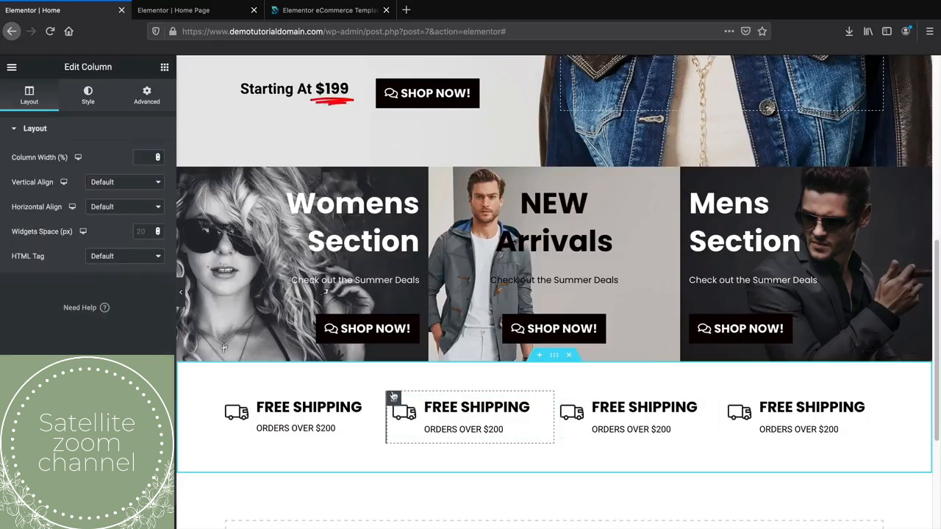
pyautogui.click(87, 95)
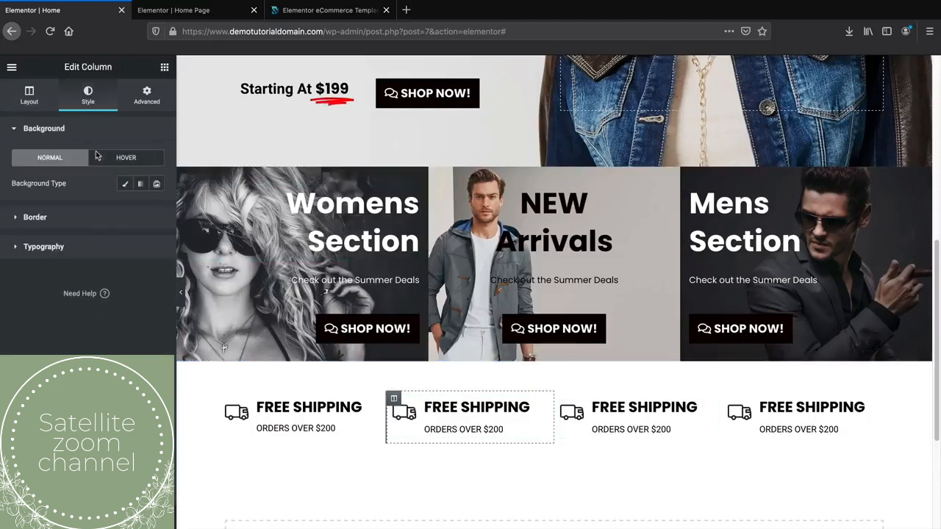
pyautogui.click(44, 275)
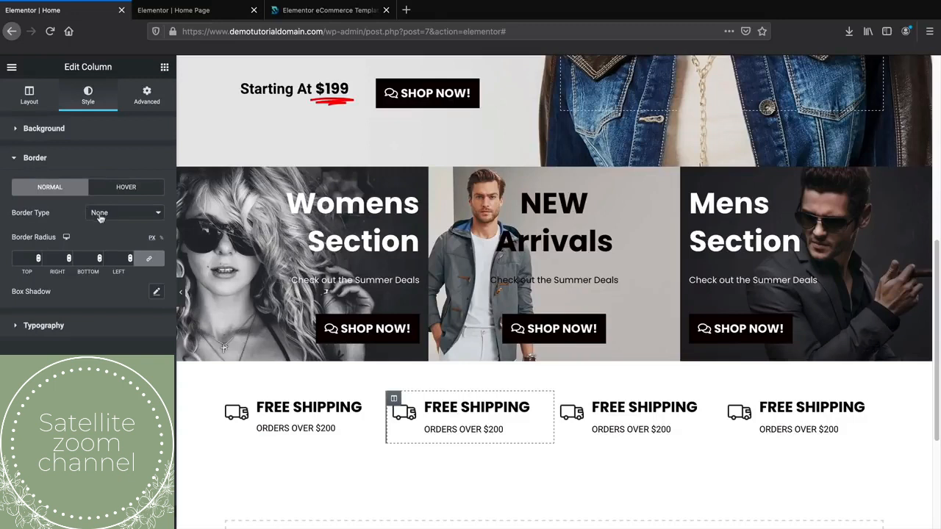
pyautogui.click(99, 213)
pyautogui.click(115, 217)
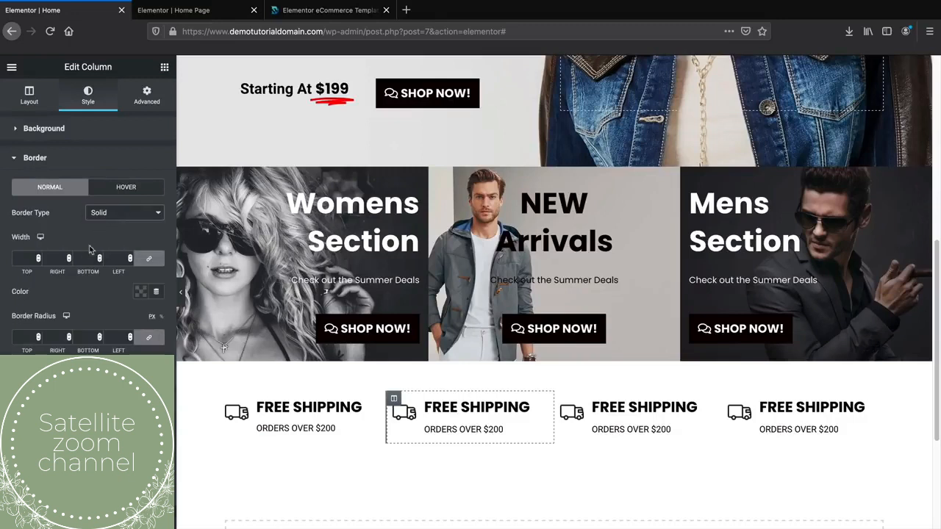
pyautogui.click(148, 258)
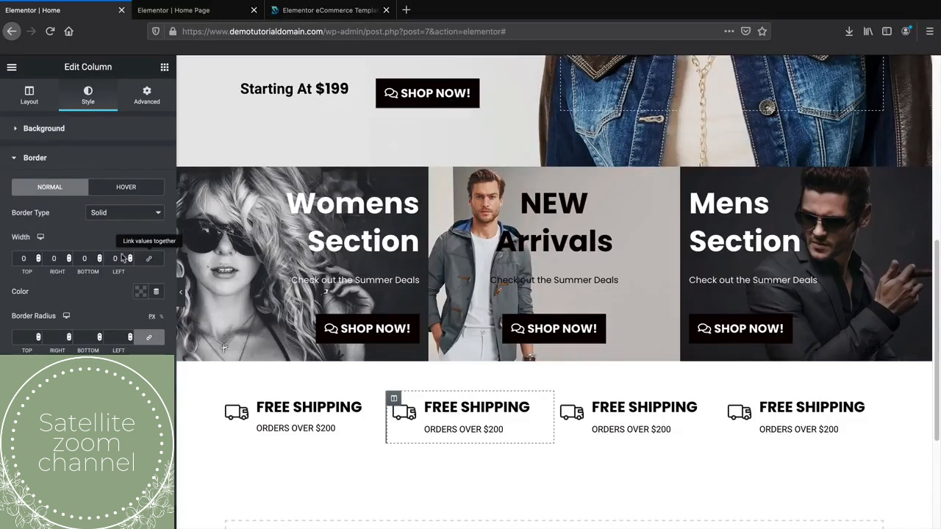
pyautogui.click(69, 255)
pyautogui.click(69, 255)
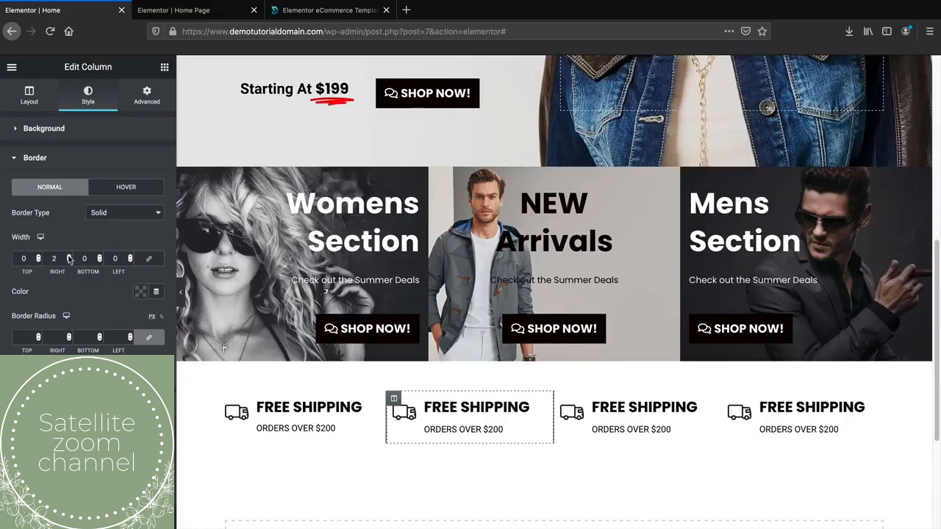
# - Try a 2 px top border on the second FREE SHIPPING column, check it on the page, and return the top width to 0
pyautogui.click(38, 255)
pyautogui.click(38, 255)
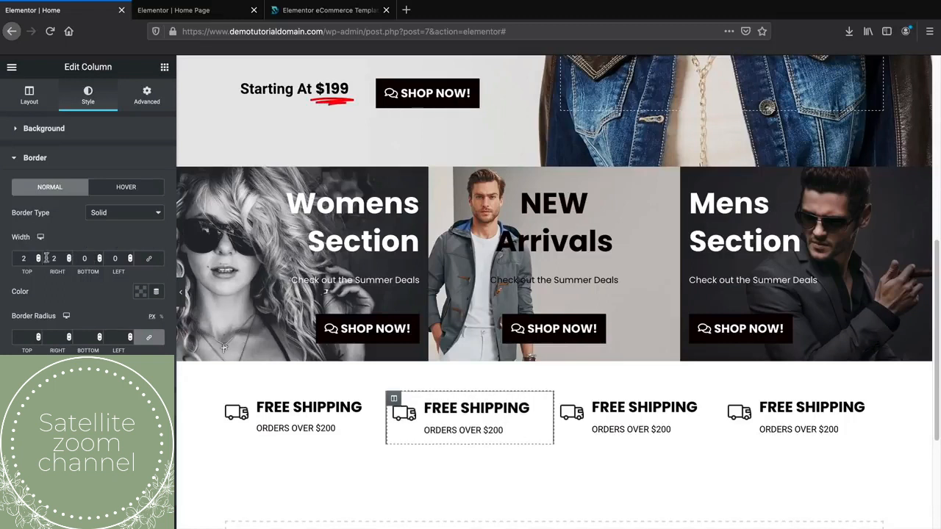
pyautogui.click(314, 410)
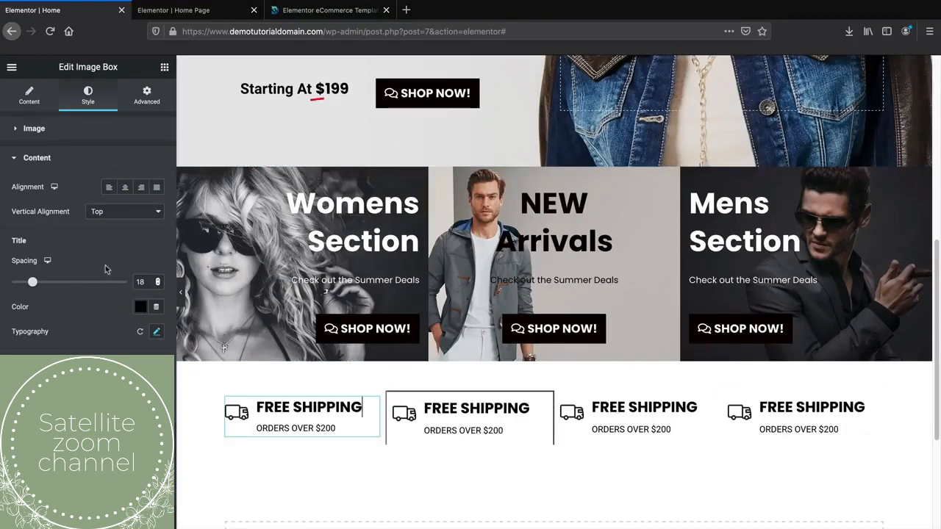
pyautogui.click(395, 402)
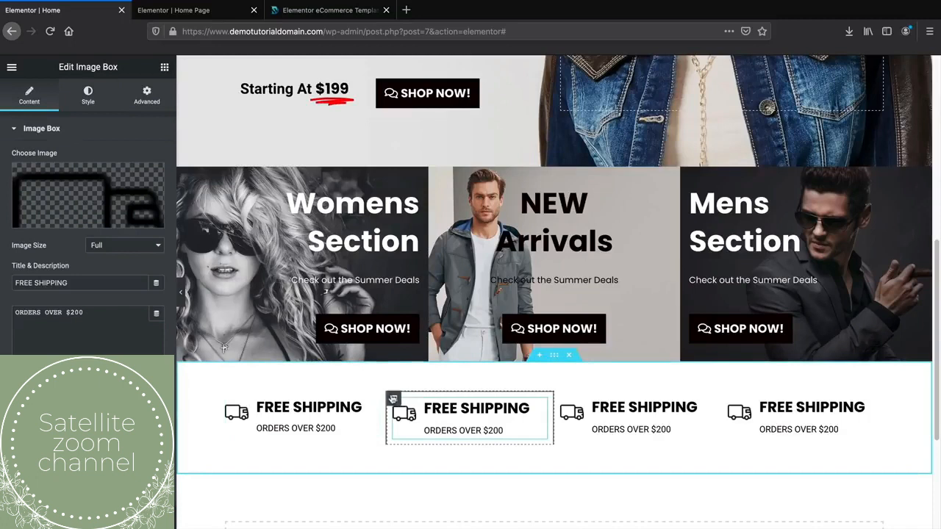
pyautogui.click(394, 399)
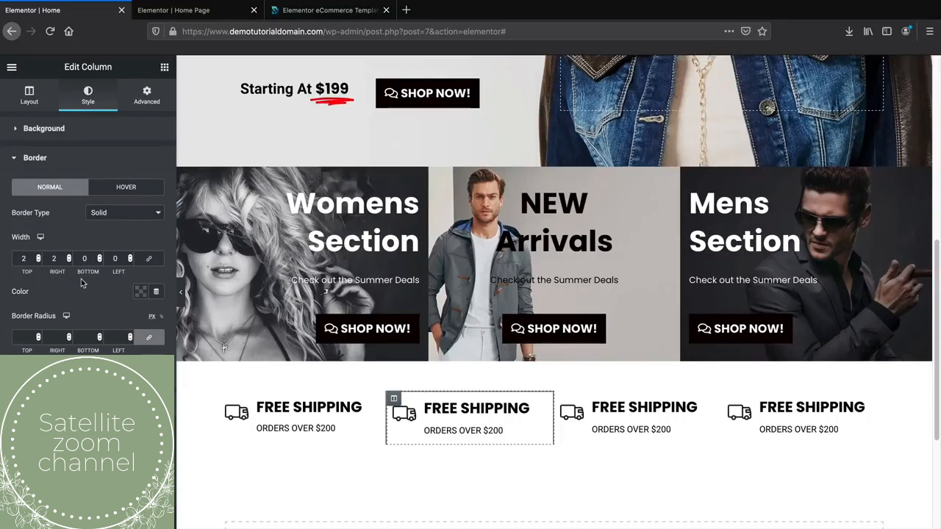
pyautogui.click(38, 261)
pyautogui.click(38, 260)
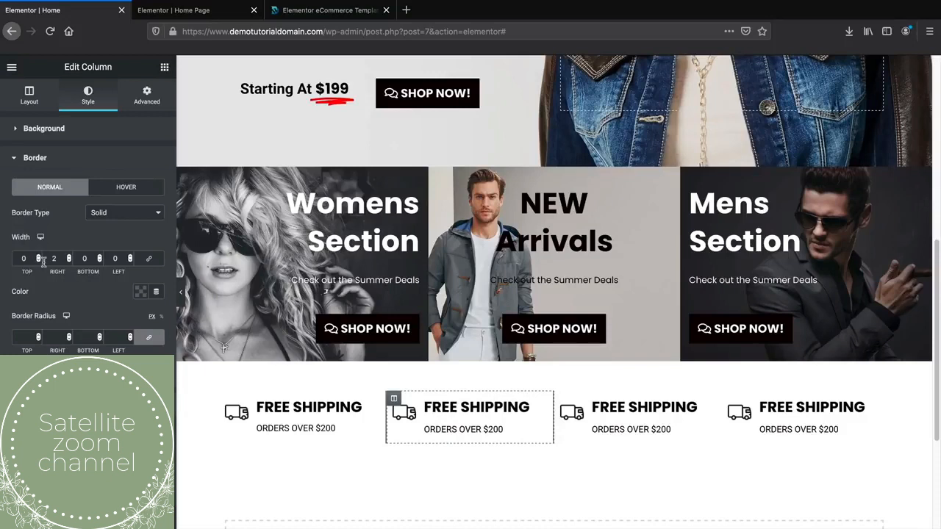
# - Set the second FREE SHIPPING column's border color to the dark gray preset
pyautogui.click(139, 294)
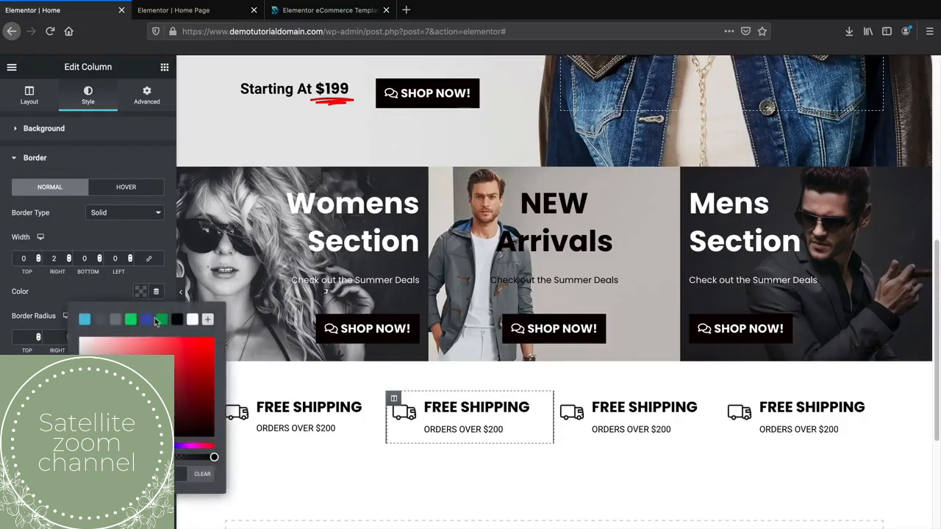
pyautogui.click(99, 320)
pyautogui.click(110, 286)
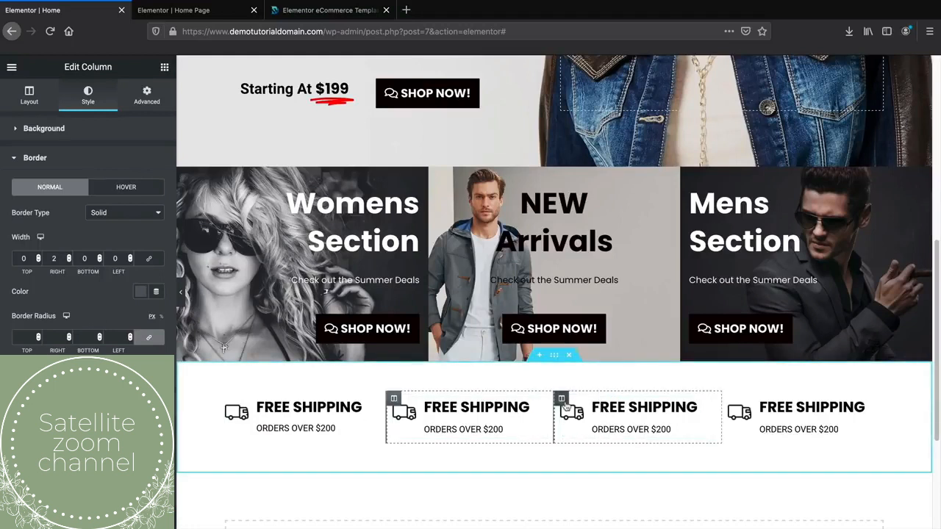
# - Give the third FREE SHIPPING column a solid dark gray border, 2 px wide on its right side only
pyautogui.click(561, 399)
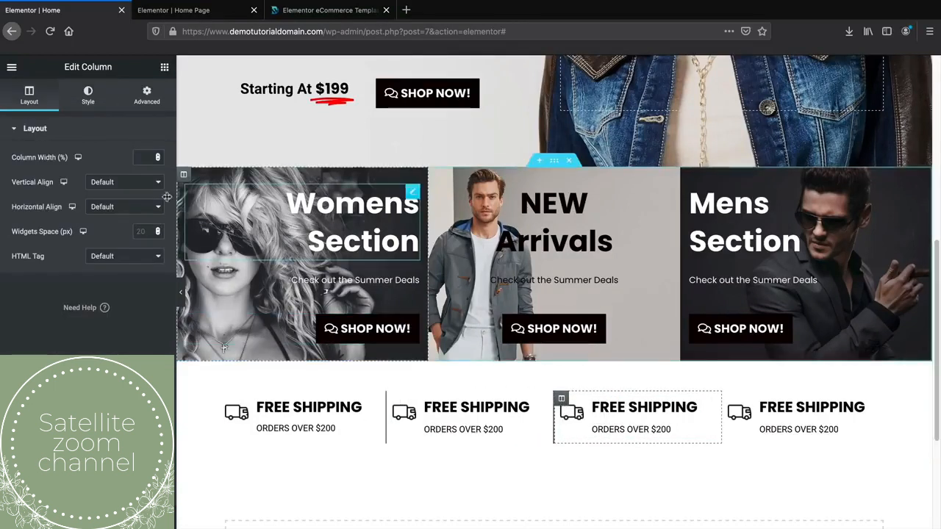
pyautogui.click(88, 97)
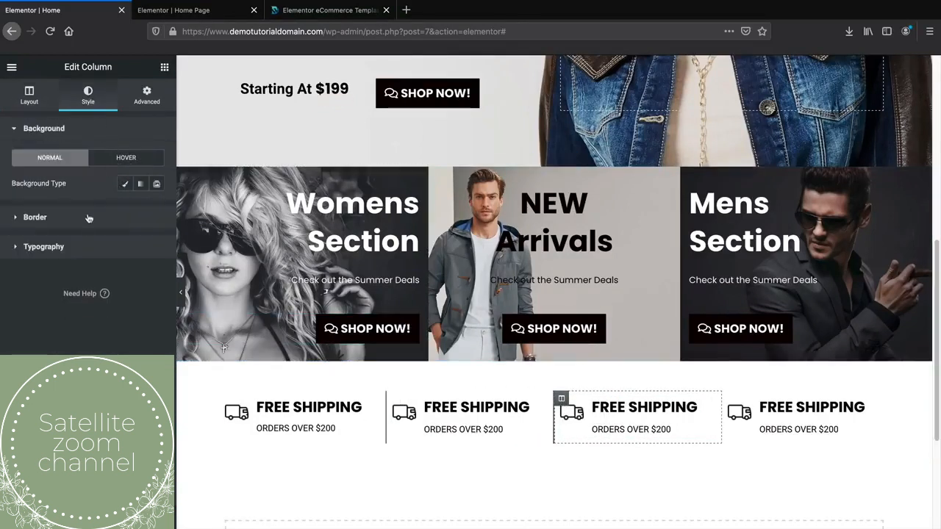
pyautogui.click(49, 219)
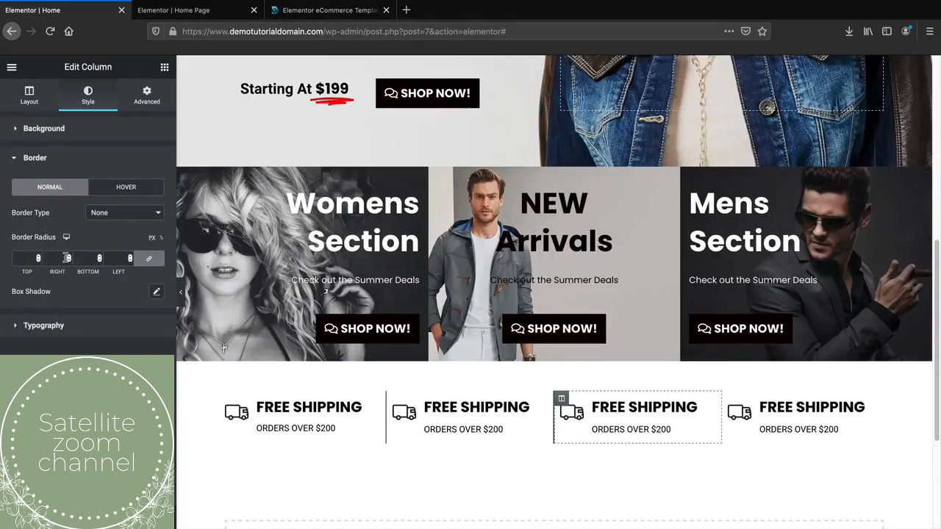
pyautogui.click(97, 213)
pyautogui.click(99, 223)
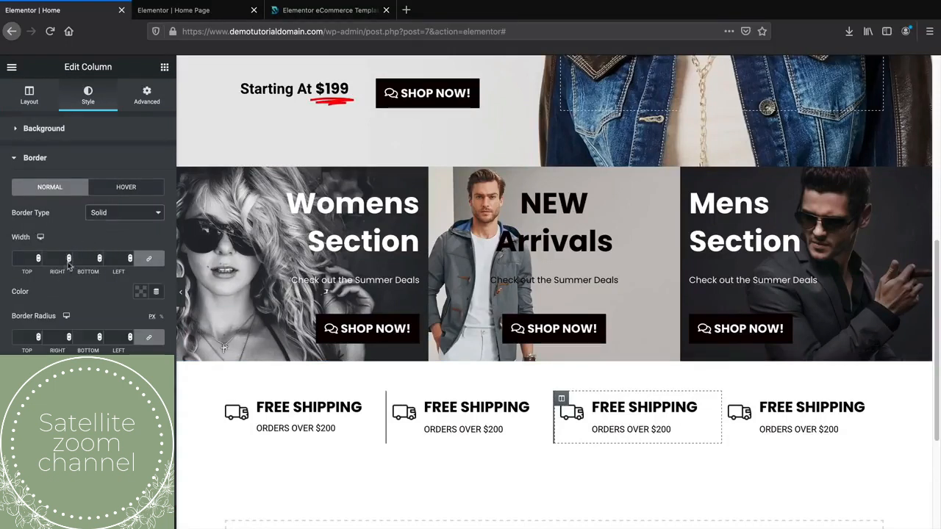
pyautogui.click(149, 259)
pyautogui.doubleClick(70, 256)
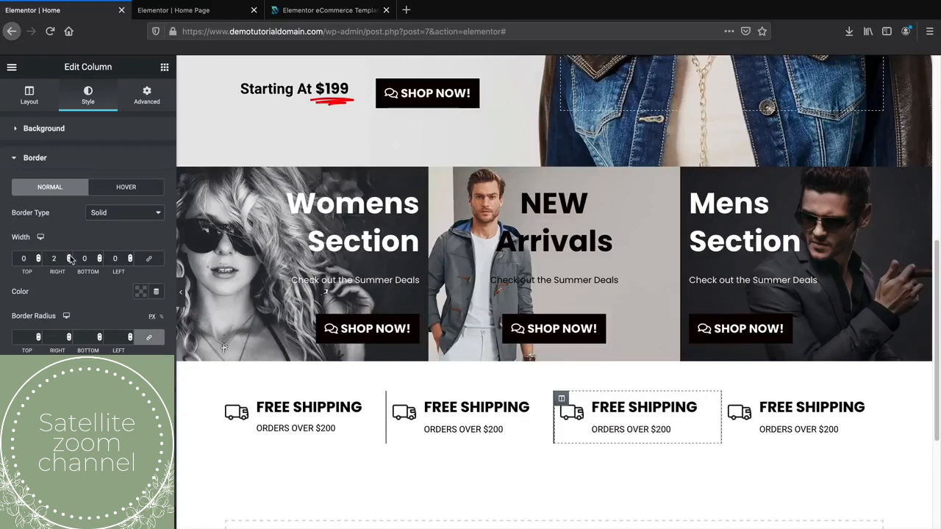
pyautogui.click(141, 292)
pyautogui.click(99, 322)
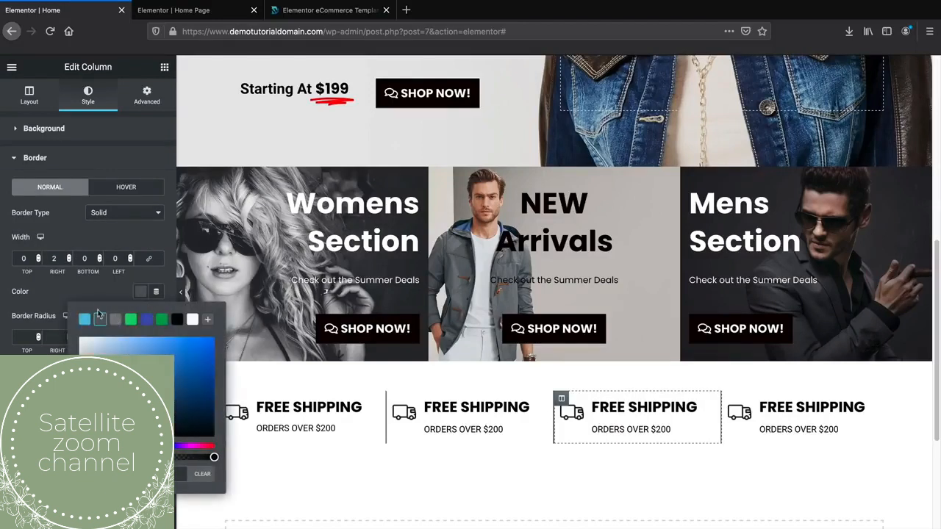
pyautogui.click(96, 287)
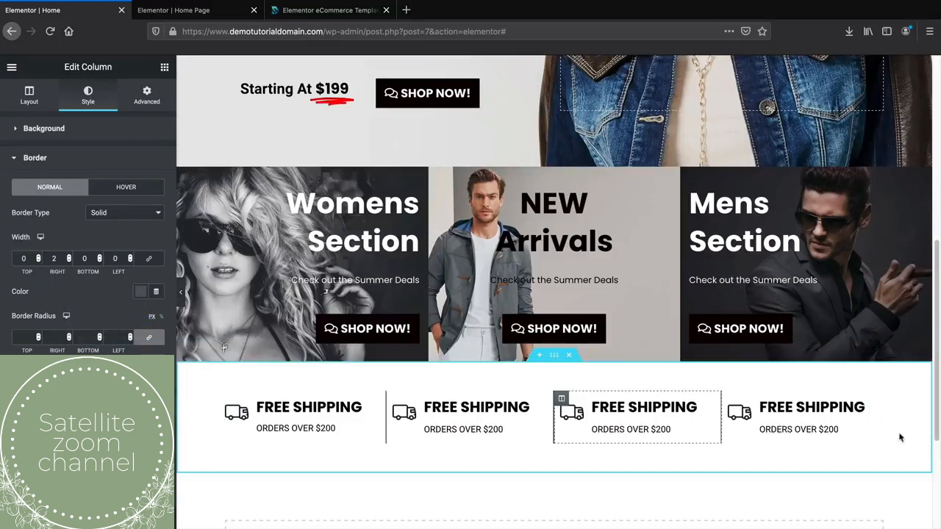
# - Compare the FREE SHIPPING boxes with the reference Home Page's feature row and NEW ARRIVALS heading, then return to the page being edited
pyautogui.click(849, 405)
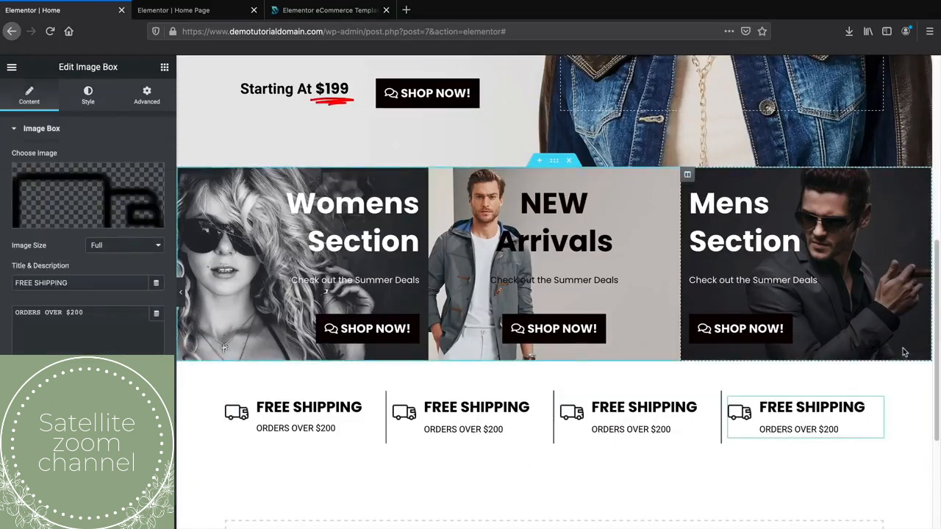
pyautogui.click(463, 410)
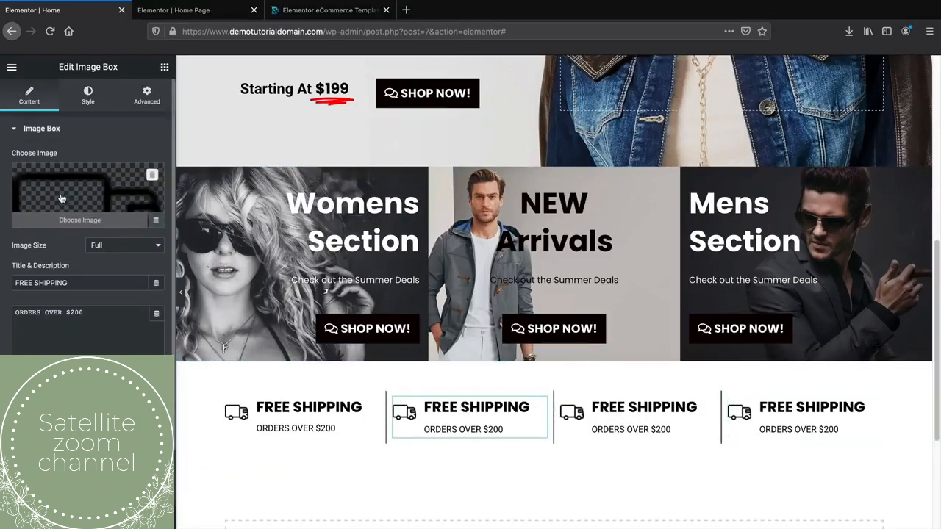
pyautogui.click(206, 10)
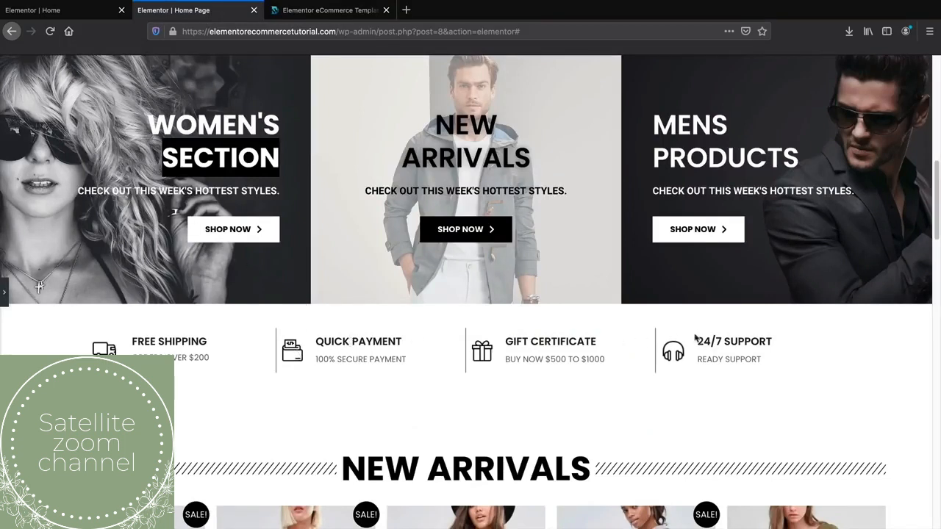
pyautogui.click(81, 17)
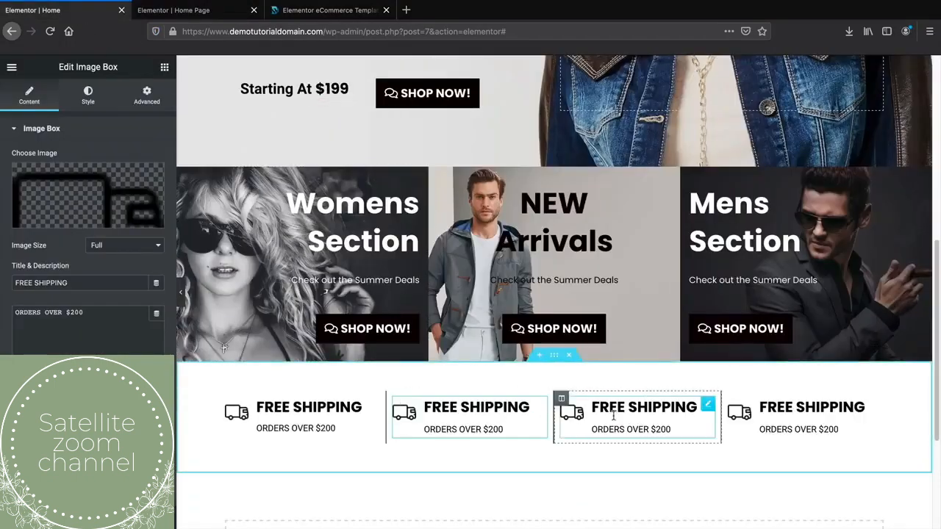
pyautogui.click(478, 431)
pyautogui.scroll(-3, 484, 329)
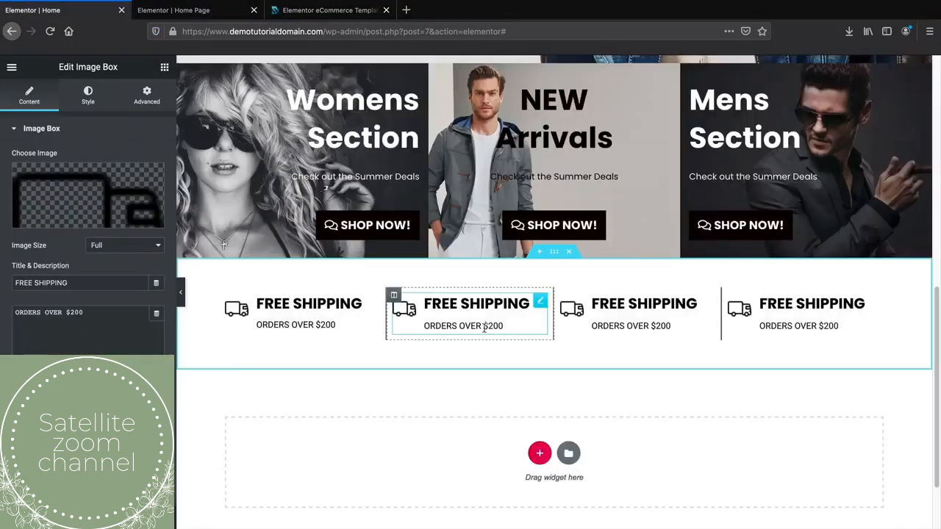
pyautogui.hotkey('ctrl', 'Tab')
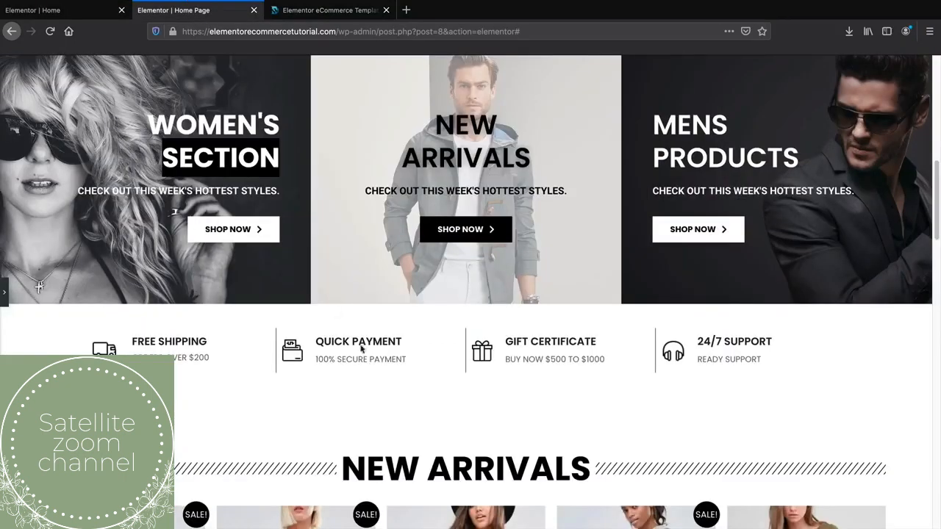
pyautogui.scroll(-3, 408, 420)
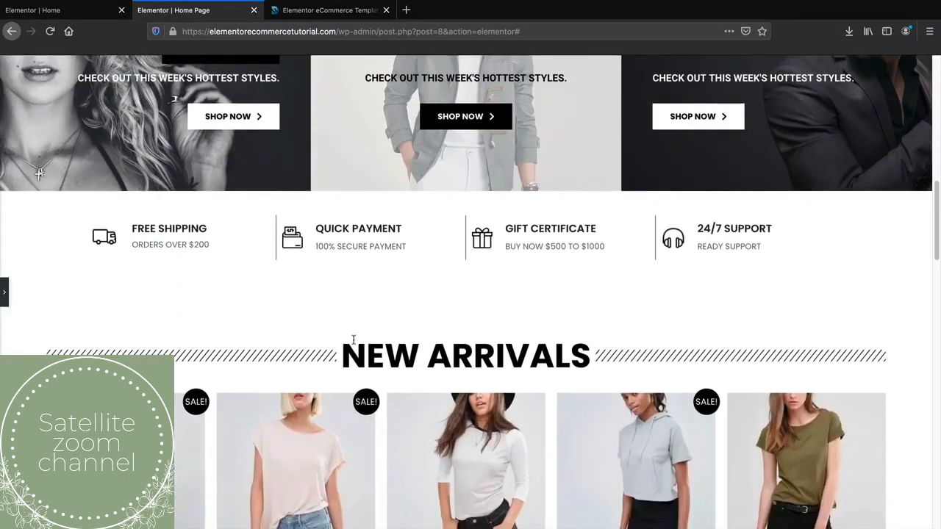
pyautogui.click(65, 10)
# - Add a new one-column section below the FREE SHIPPING row
pyautogui.scroll(7, 373, 301)
pyautogui.scroll(-1, 336, 410)
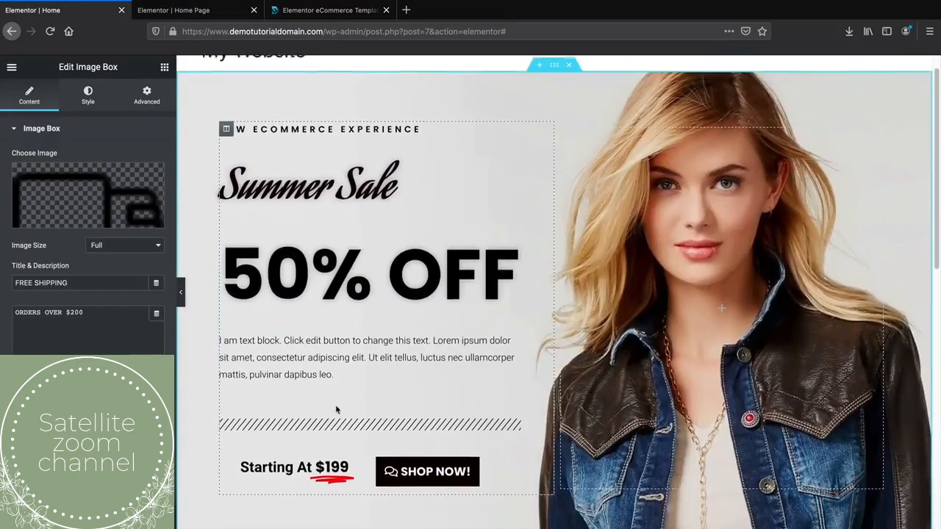
pyautogui.scroll(-2, 350, 421)
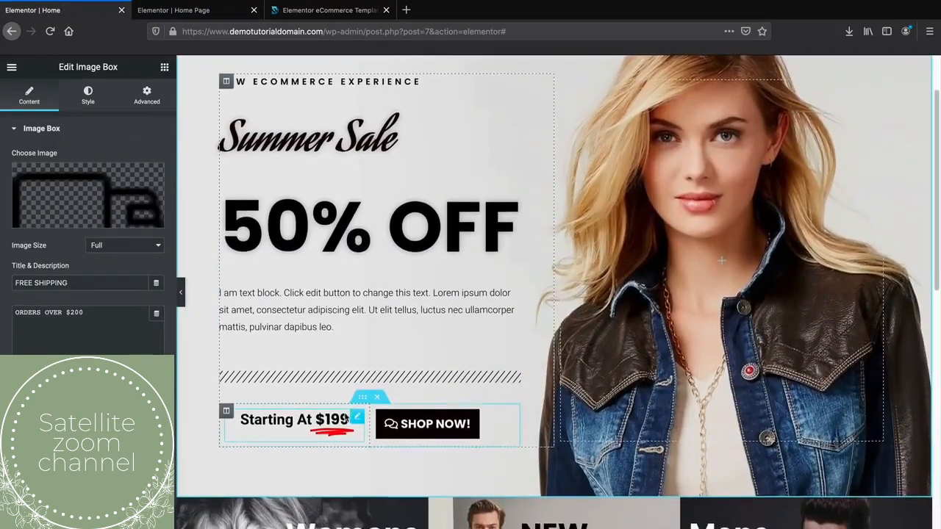
pyautogui.scroll(-4, 346, 416)
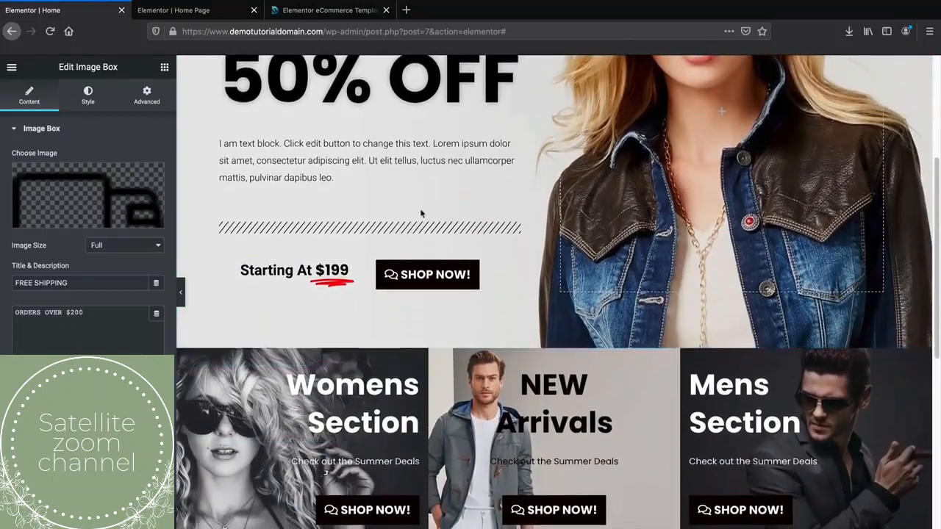
pyautogui.scroll(-7, 439, 231)
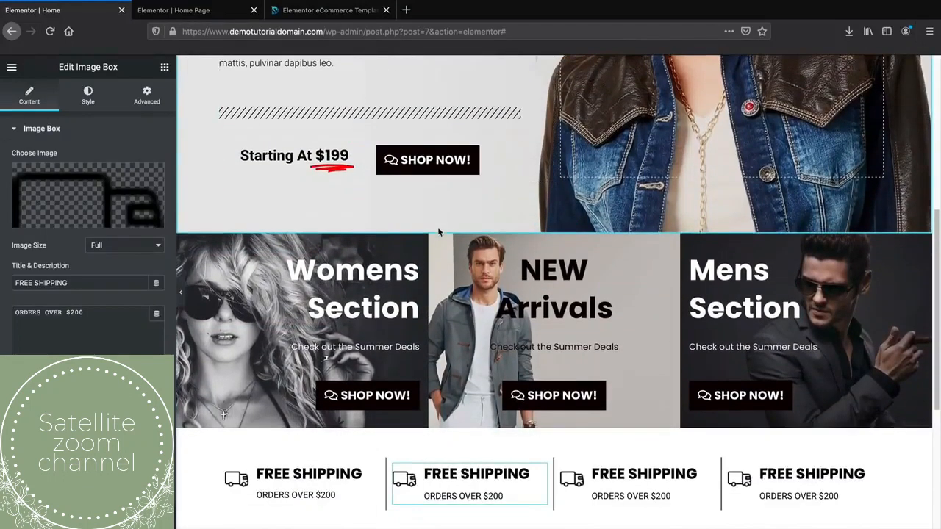
pyautogui.scroll(-4, 439, 233)
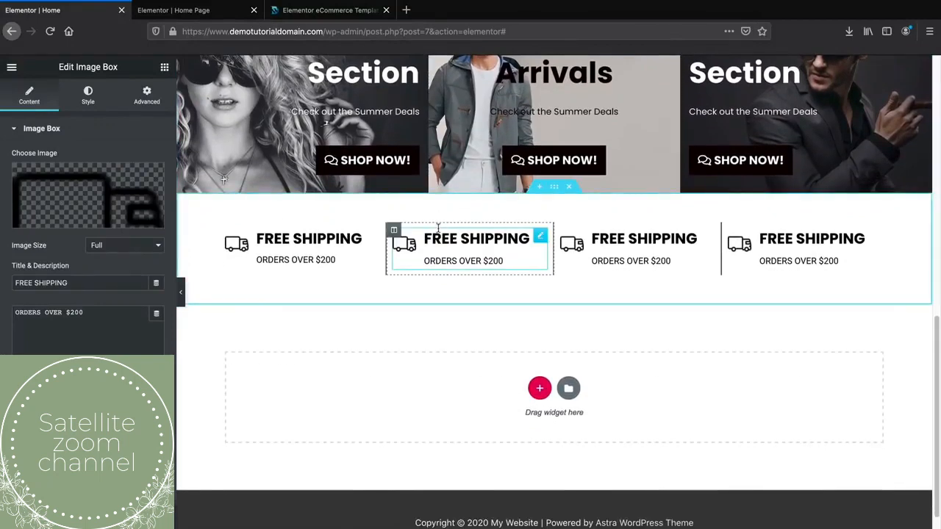
pyautogui.scroll(-1, 456, 250)
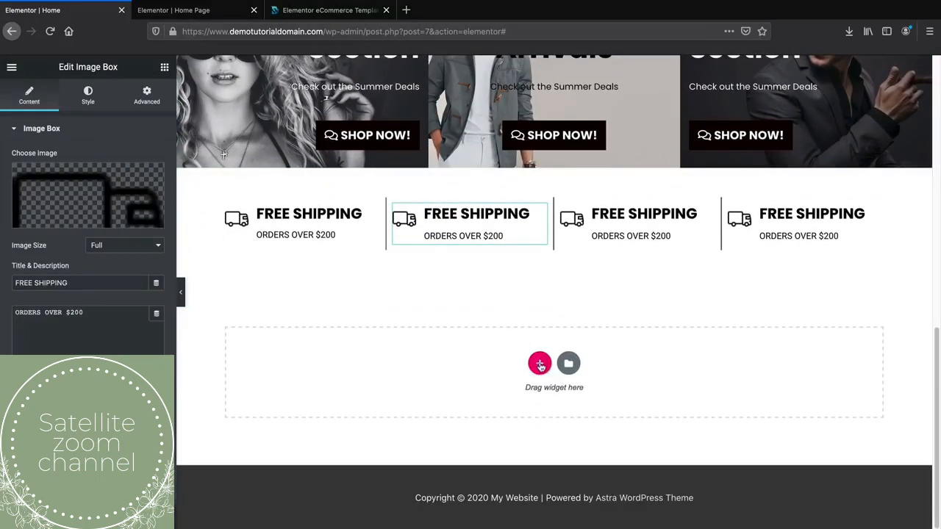
pyautogui.click(540, 365)
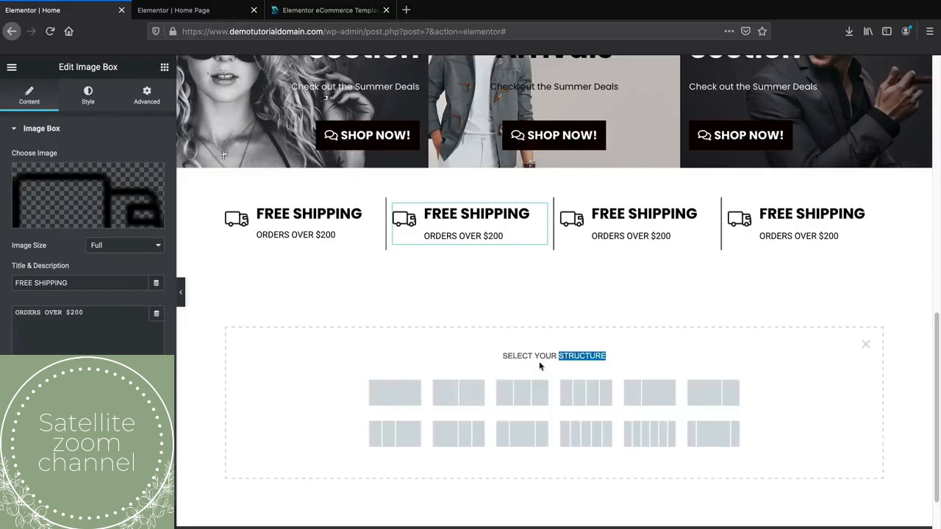
pyautogui.click(395, 393)
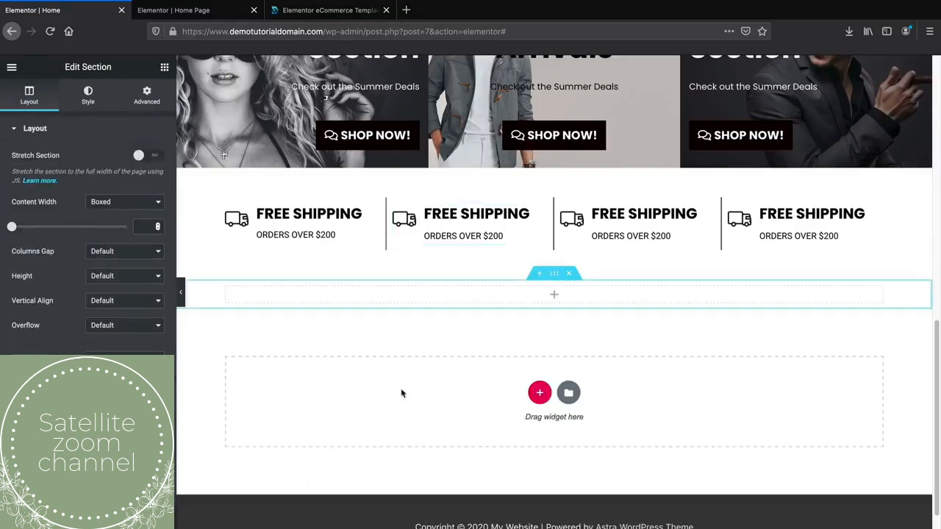
# - Place a Divider widget in the new section and set its style to Slashes
pyautogui.click(165, 69)
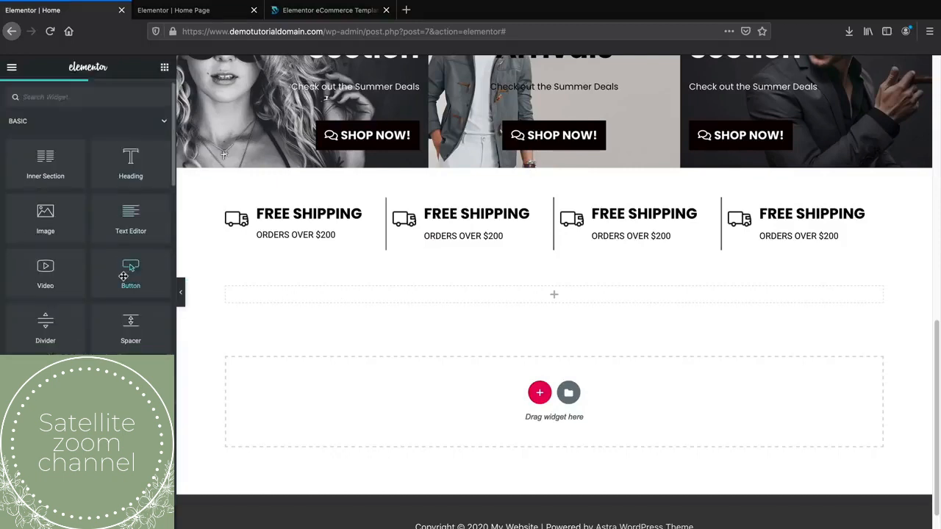
pyautogui.scroll(-5, 123, 276)
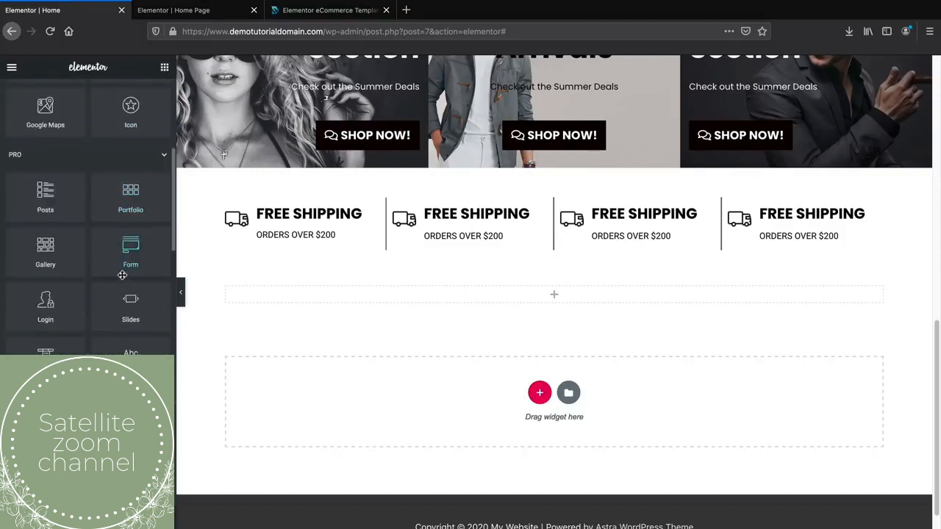
pyautogui.scroll(3, 122, 275)
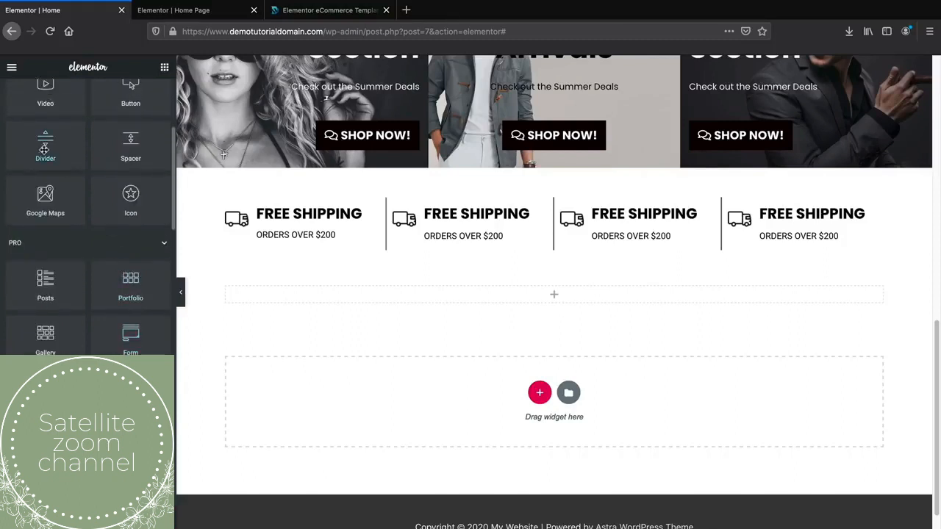
pyautogui.moveTo(44, 149); pyautogui.dragTo(557, 300)
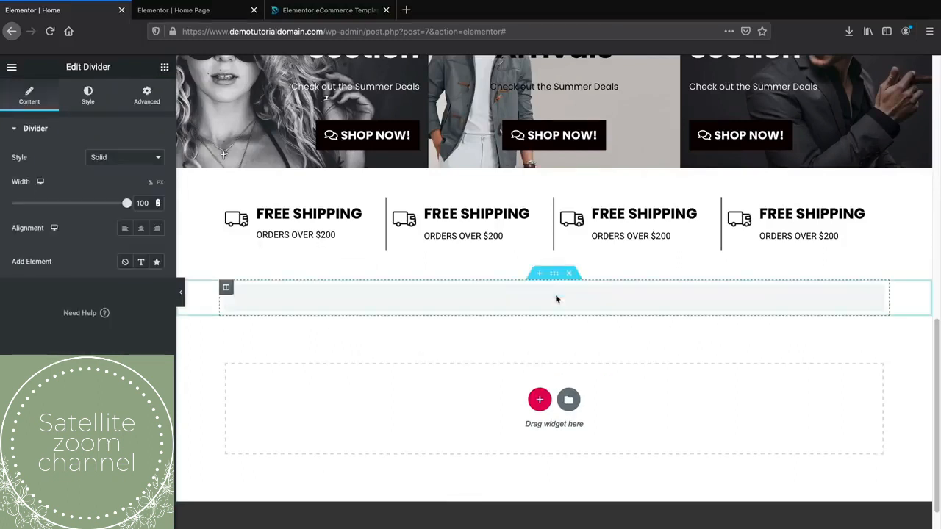
pyautogui.click(122, 158)
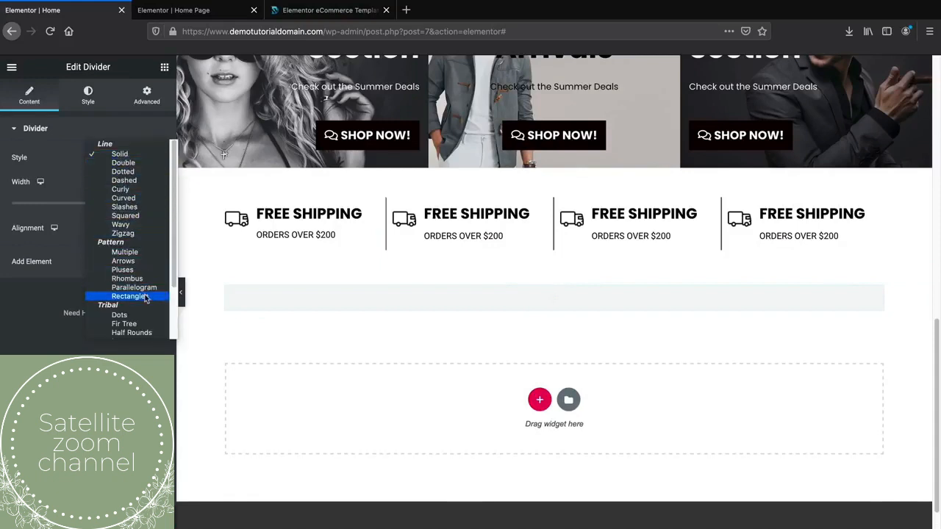
pyautogui.click(132, 207)
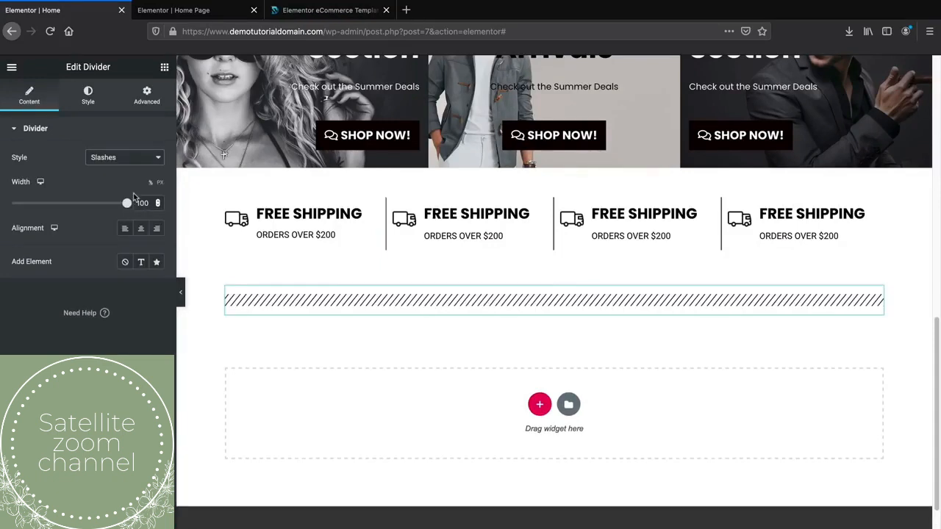
# - Add a text element reading "New Arrivals" to the slashed divider
pyautogui.click(142, 263)
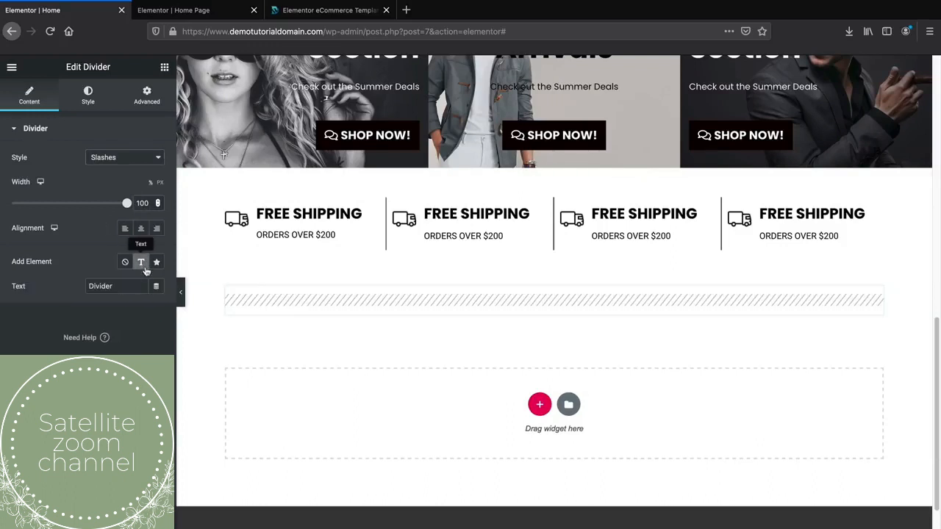
pyautogui.doubleClick(114, 286)
pyautogui.write('New ')
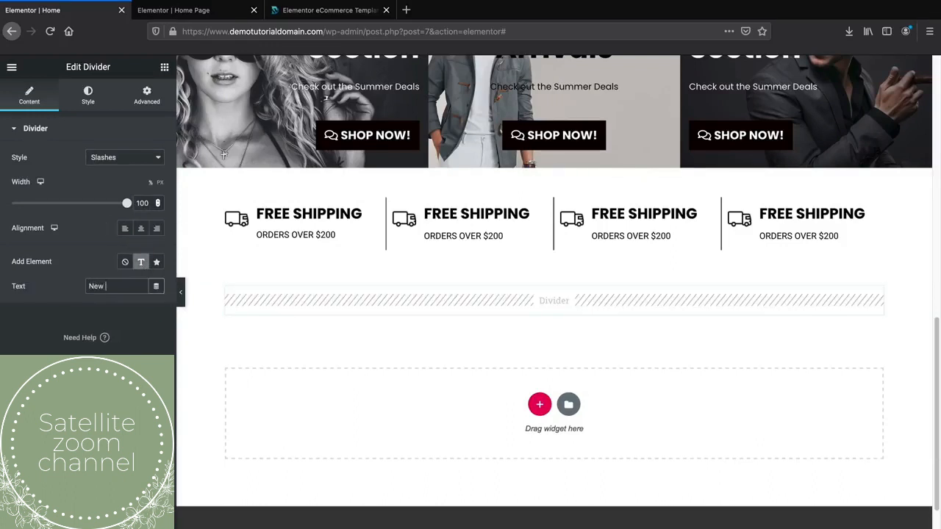
pyautogui.write('Arrivals')
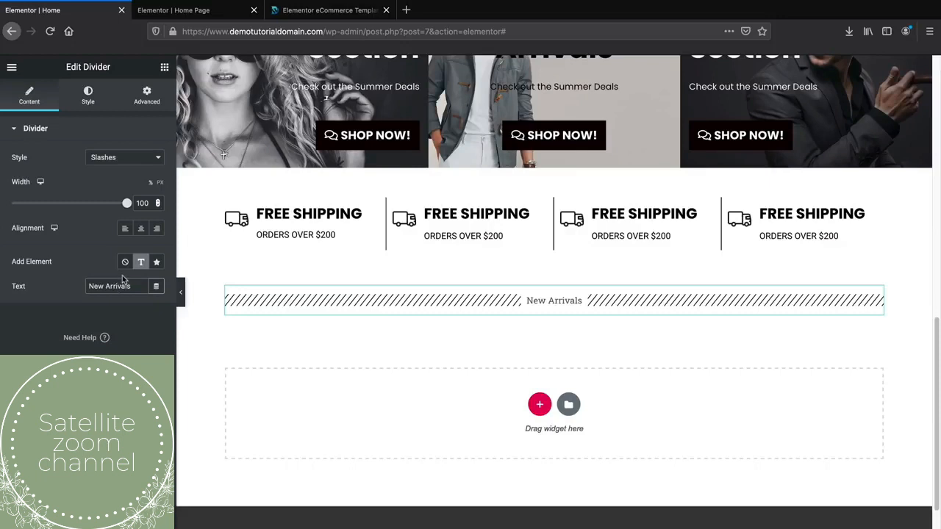
# - Set the divider's slash weight to 1.2 and its amount to 16.3 px
pyautogui.click(89, 107)
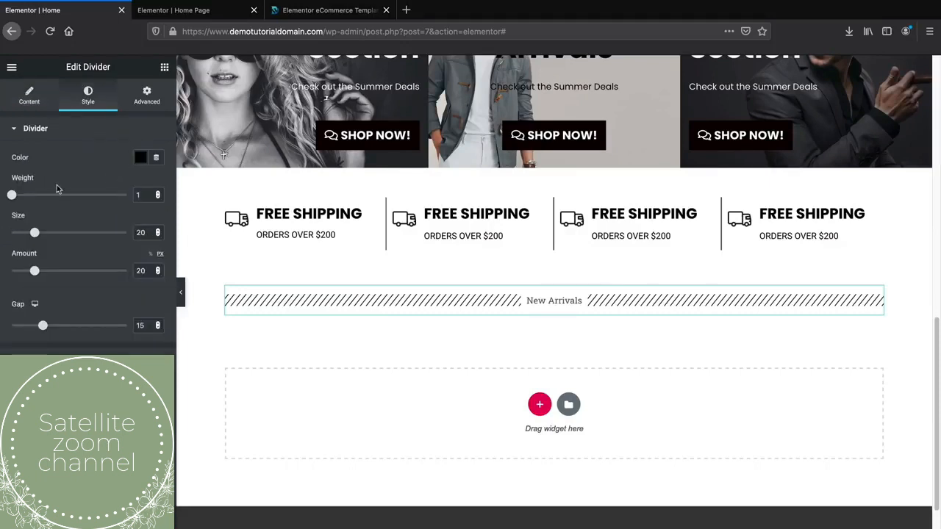
pyautogui.moveTo(11, 196); pyautogui.dragTo(14, 197)
pyautogui.moveTo(33, 271); pyautogui.dragTo(34, 274)
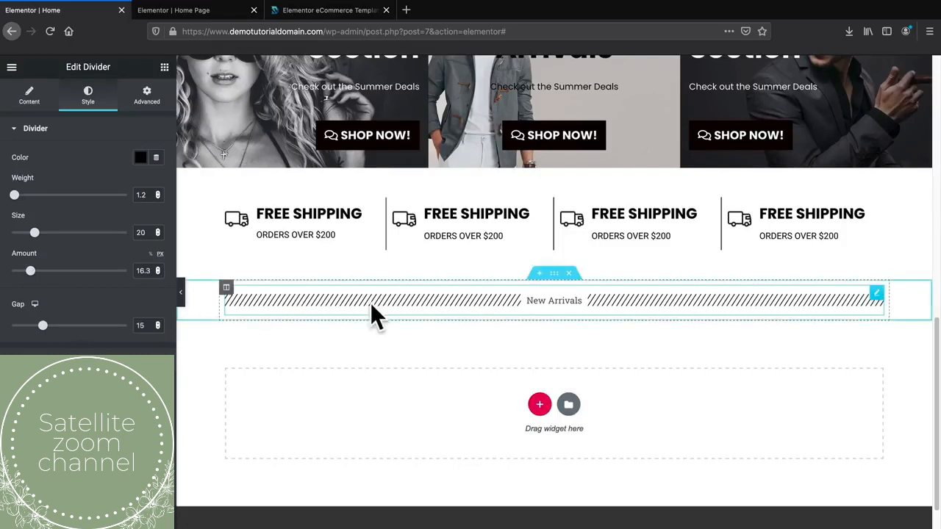
# - Set the New Arrivals divider text to the Poppins font in Bold weight at 50 px
pyautogui.click(44, 366)
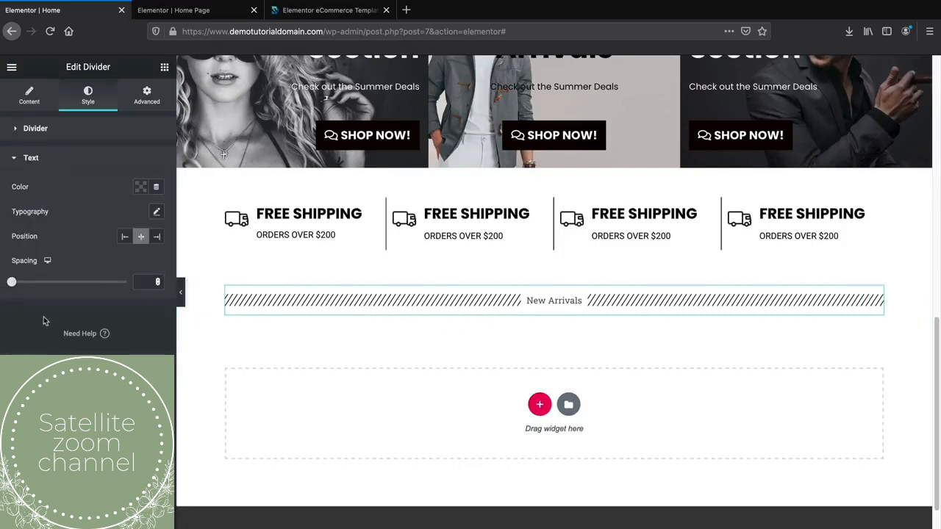
pyautogui.click(155, 212)
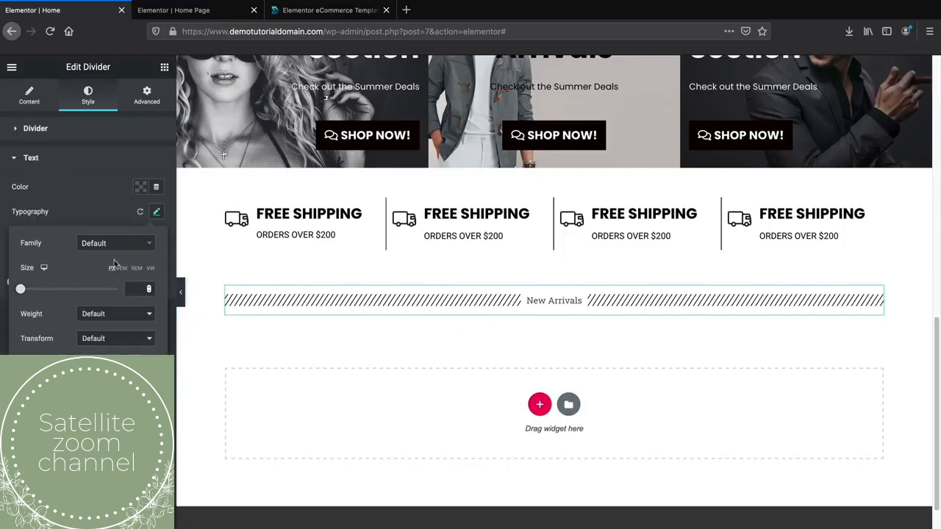
pyautogui.click(115, 244)
pyautogui.write('poppins')
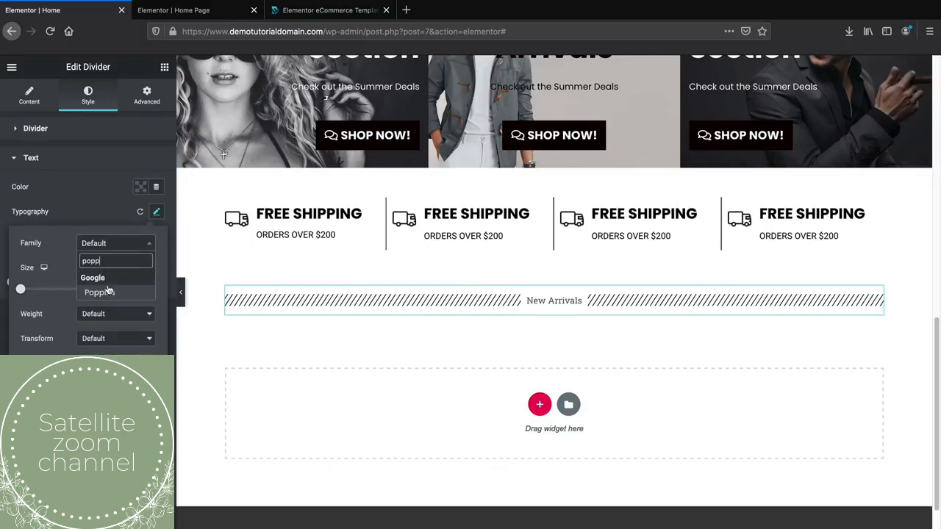
pyautogui.click(108, 293)
pyautogui.click(112, 314)
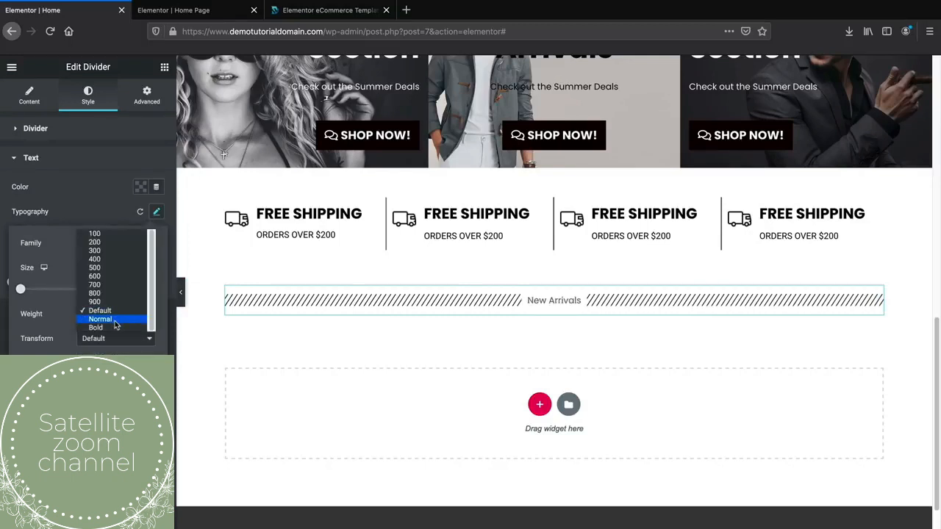
pyautogui.click(114, 334)
pyautogui.moveTo(21, 291); pyautogui.dragTo(45, 295)
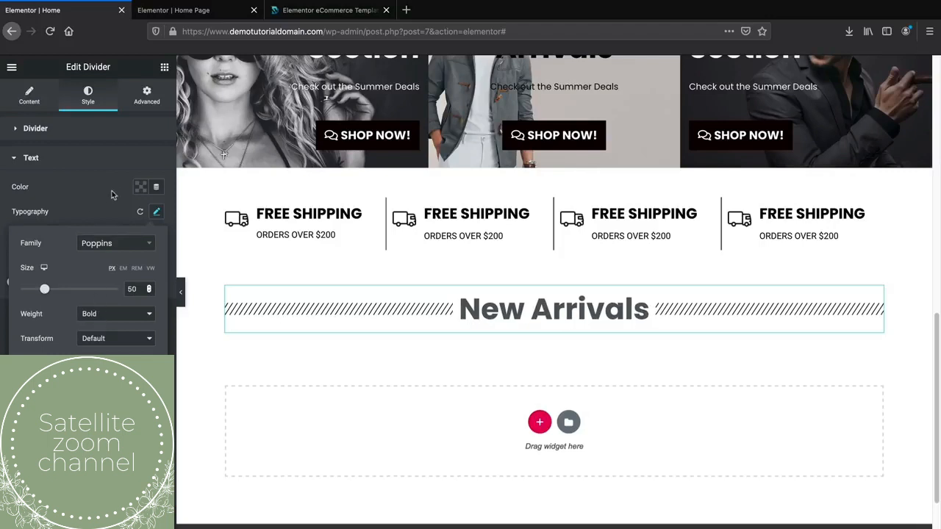
# - Color the New Arrivals divider text black using the saved black swatch
pyautogui.click(141, 187)
pyautogui.click(177, 214)
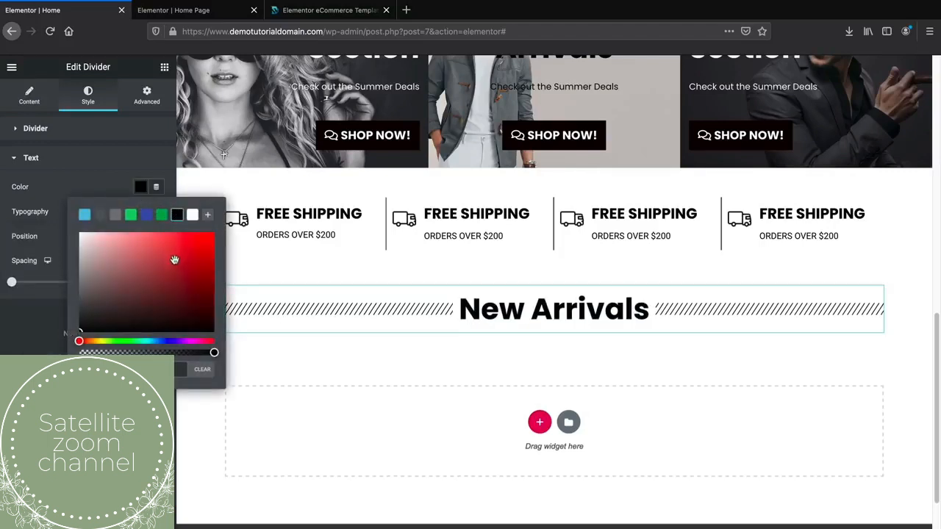
pyautogui.click(106, 170)
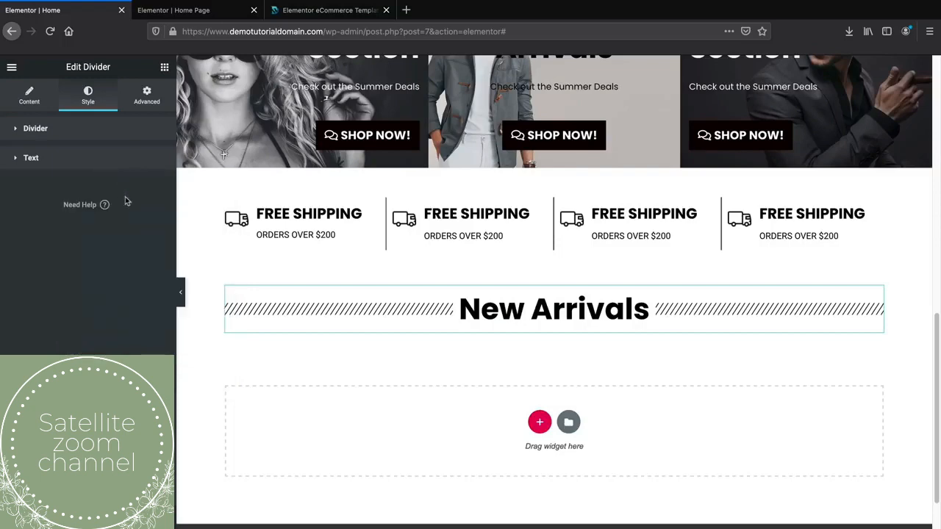
# - Preview the New Arrivals heading without the editing panel and compare it with the NEW ARRIVALS section of the reference Home Page
pyautogui.click(182, 291)
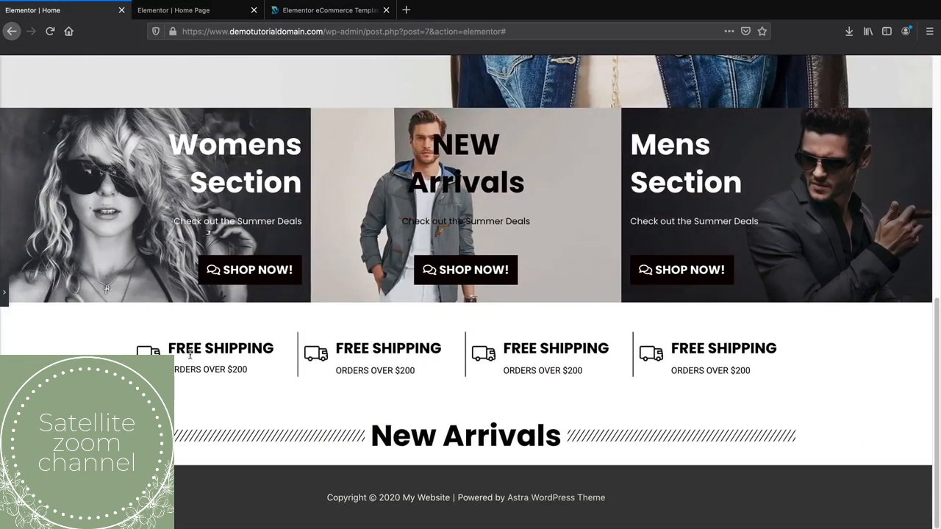
pyautogui.click(219, 12)
pyautogui.scroll(-3, 342, 342)
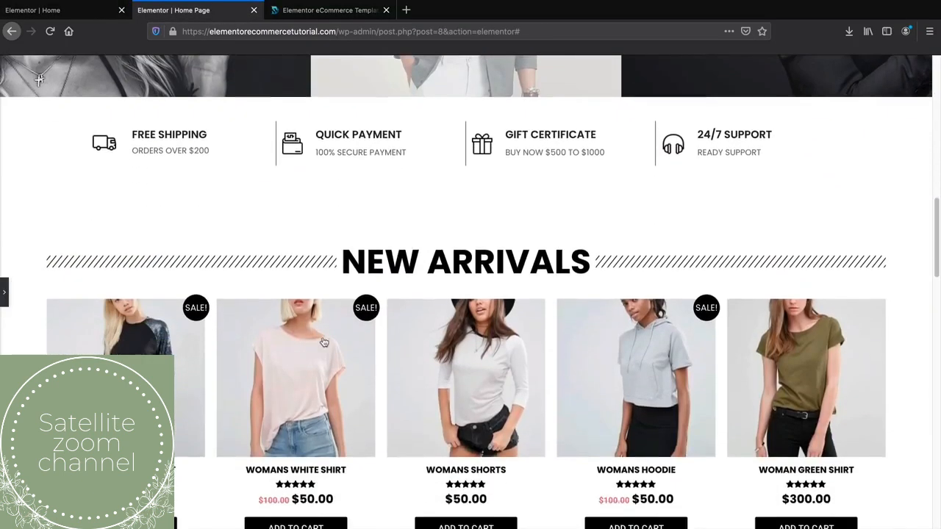
pyautogui.click(3, 293)
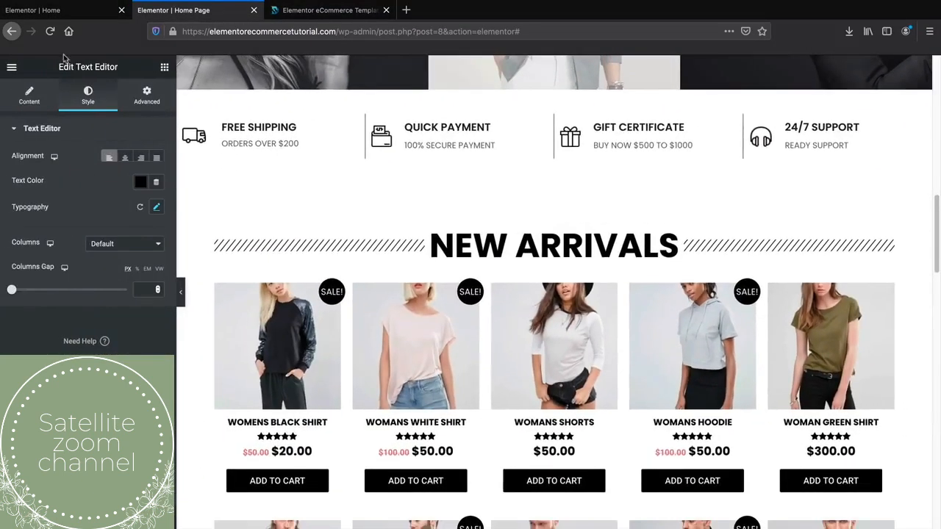
pyautogui.click(70, 11)
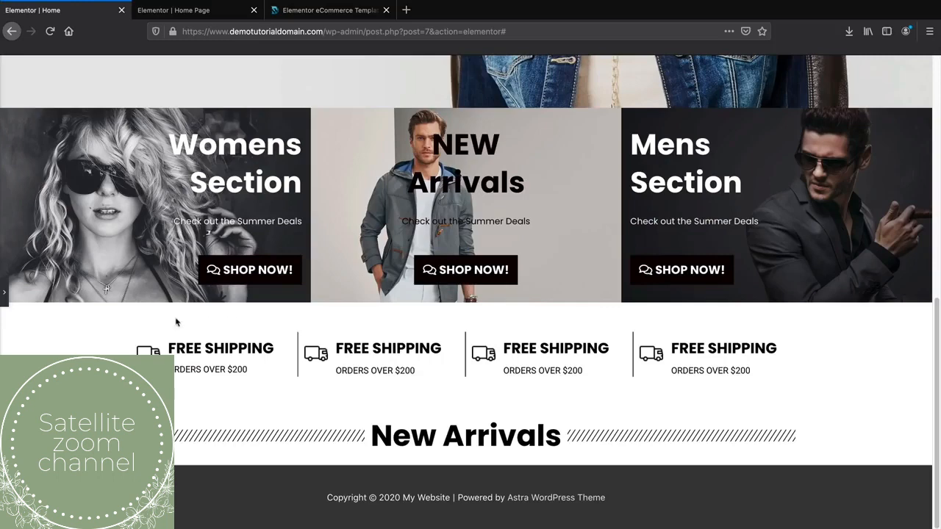
pyautogui.click(3, 292)
pyautogui.scroll(-3, 261, 336)
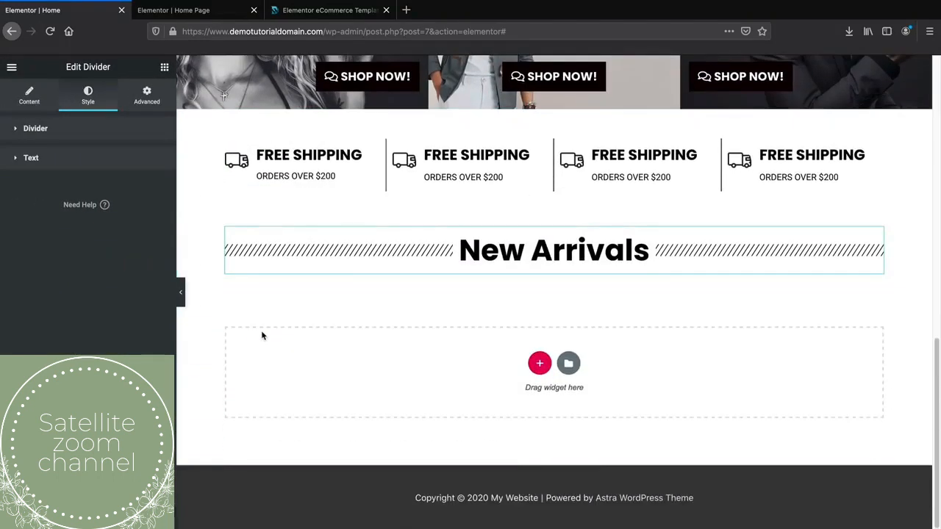
pyautogui.click(173, 10)
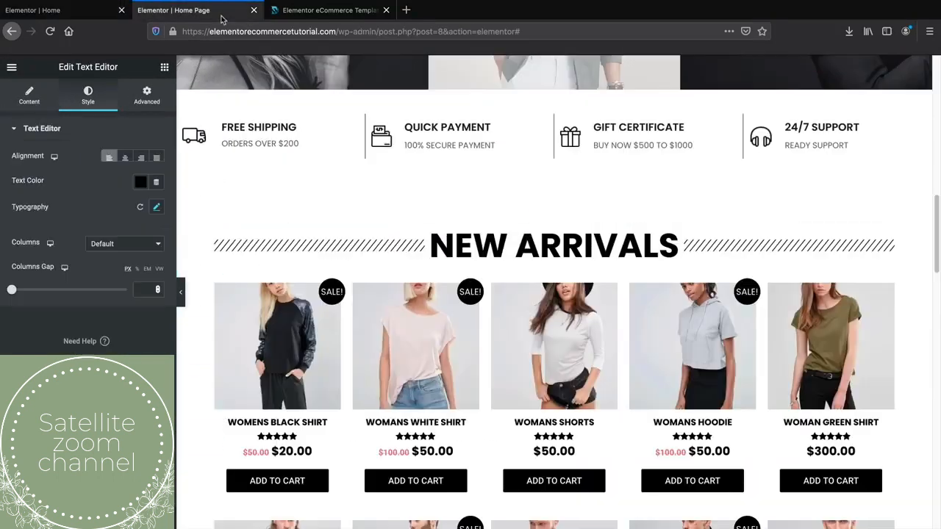